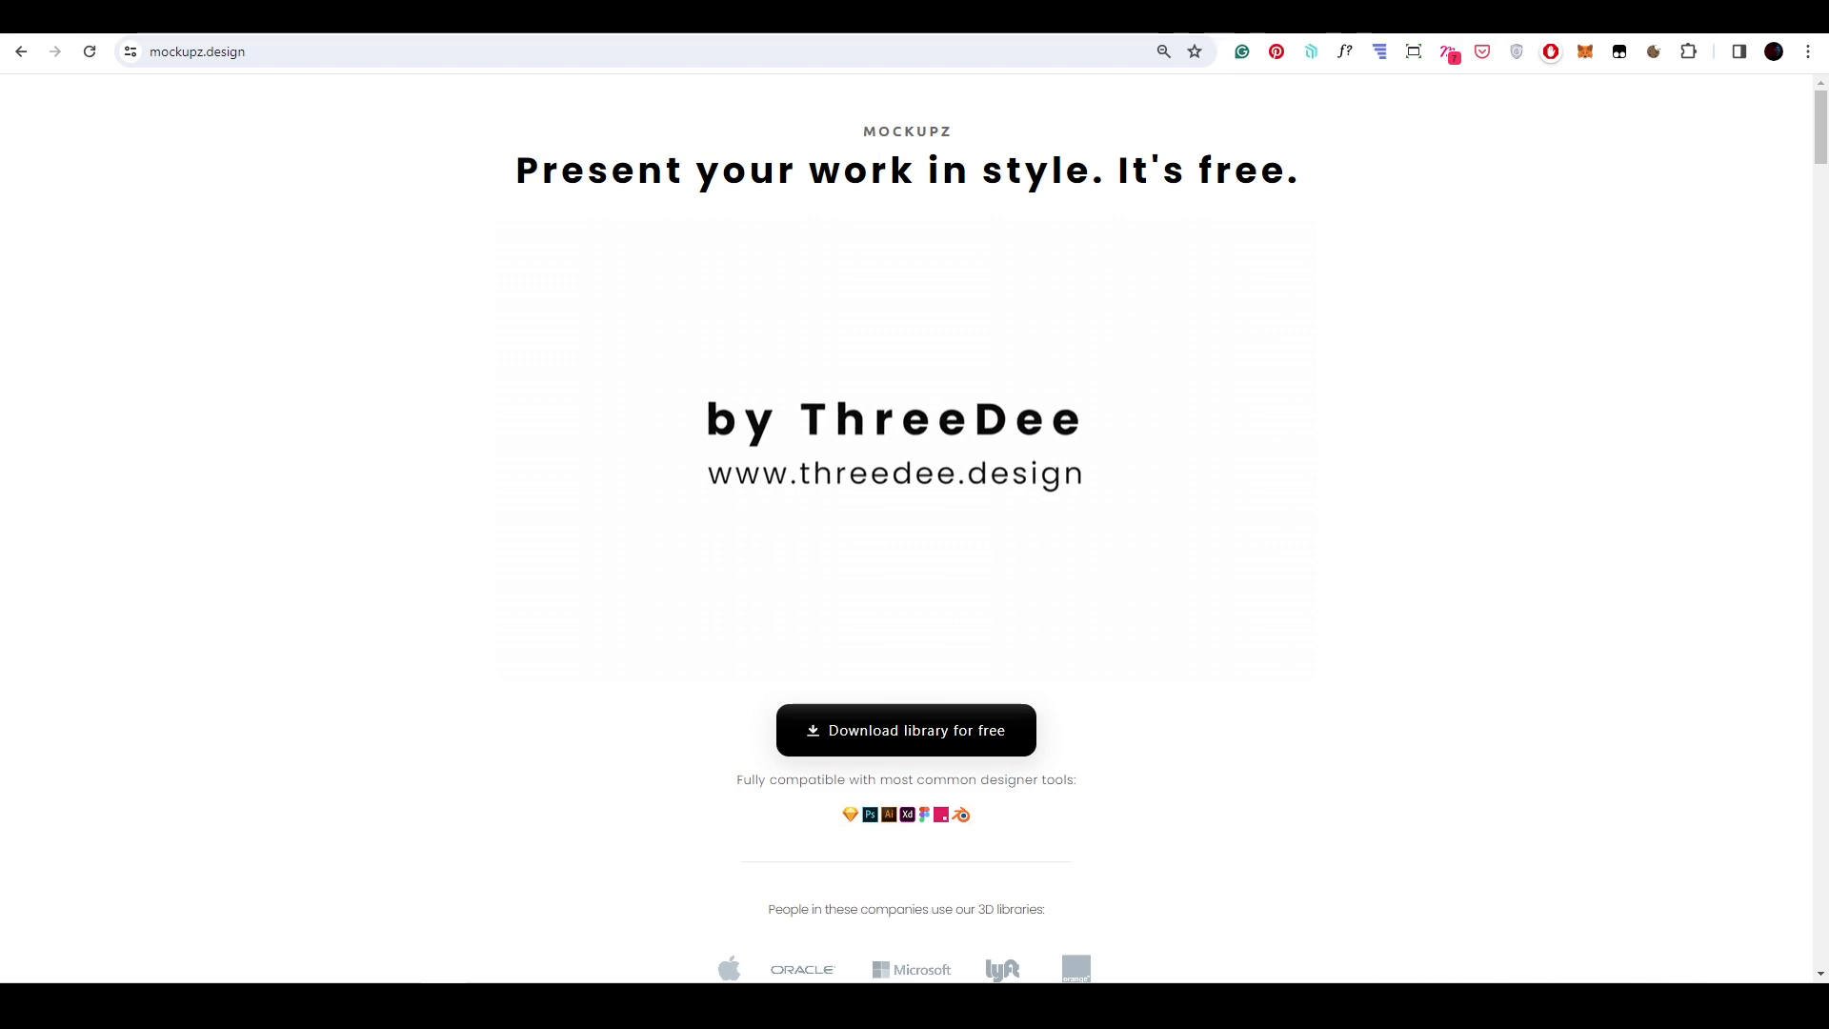
Look over the Mockupz page with its mobile mockup scenes.
scroll(590, 295, down, 6)
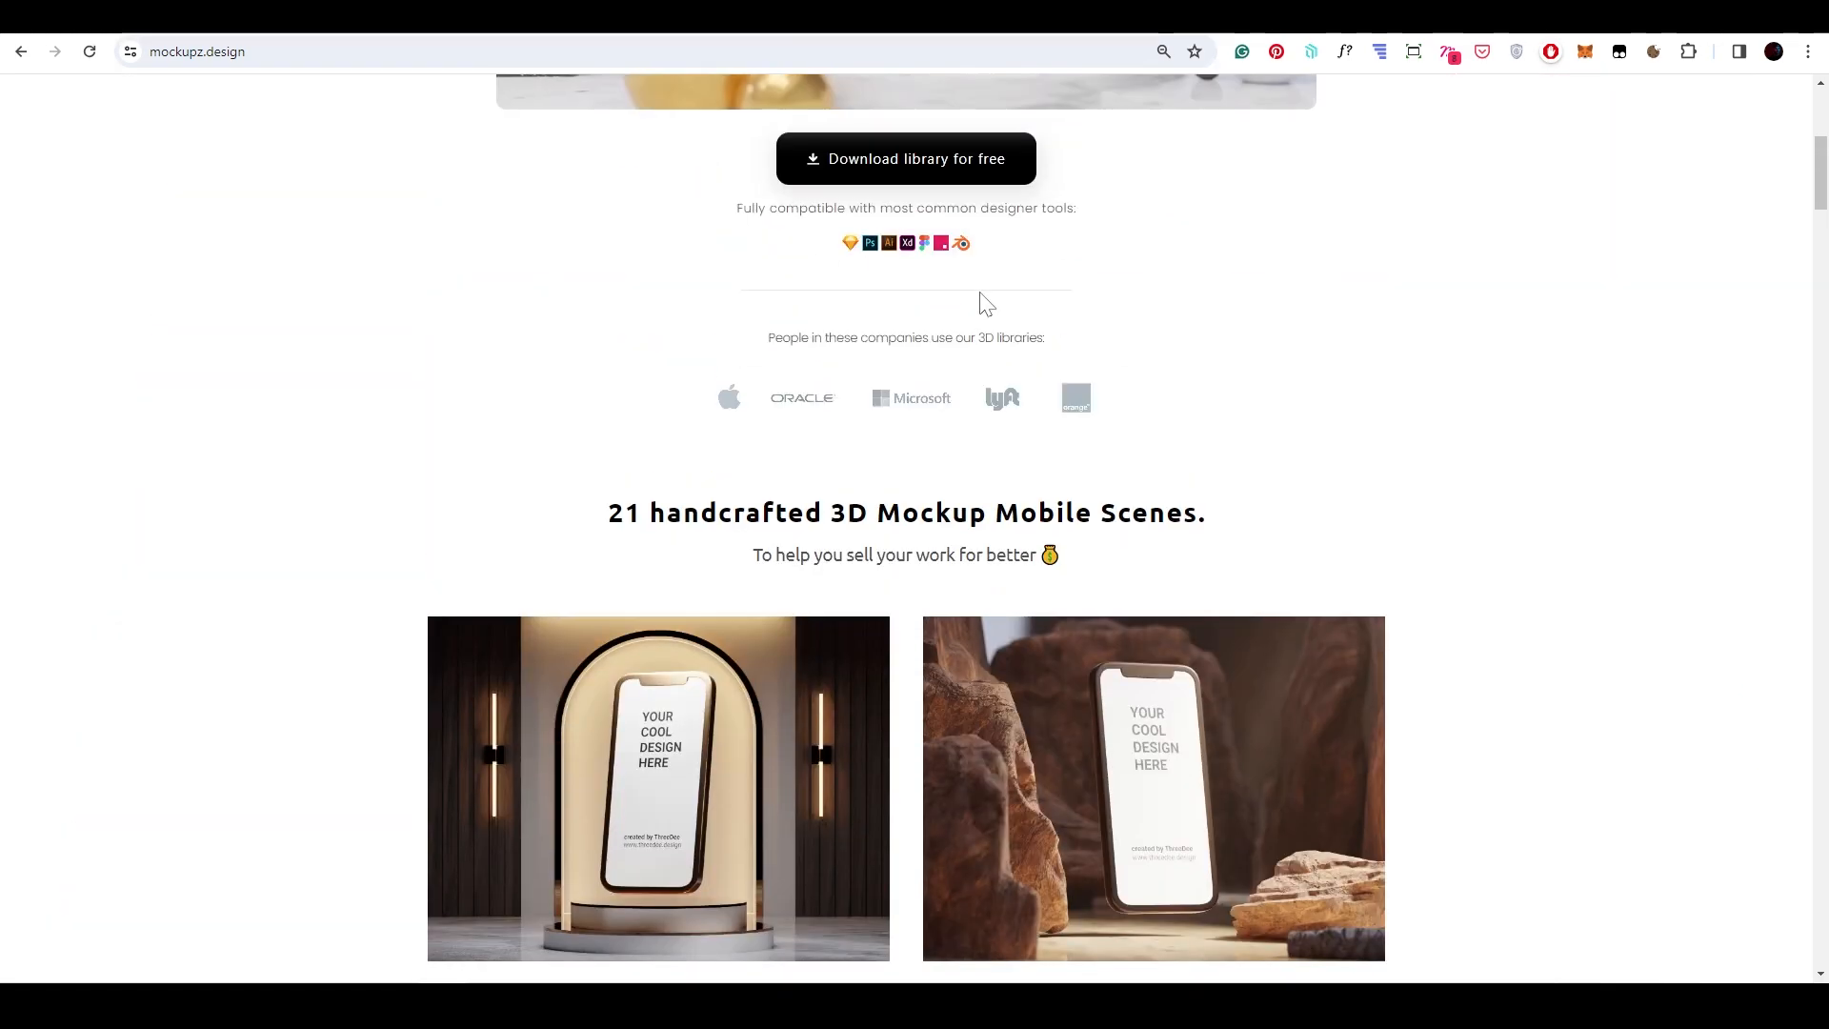
scroll(979, 295, up, 1)
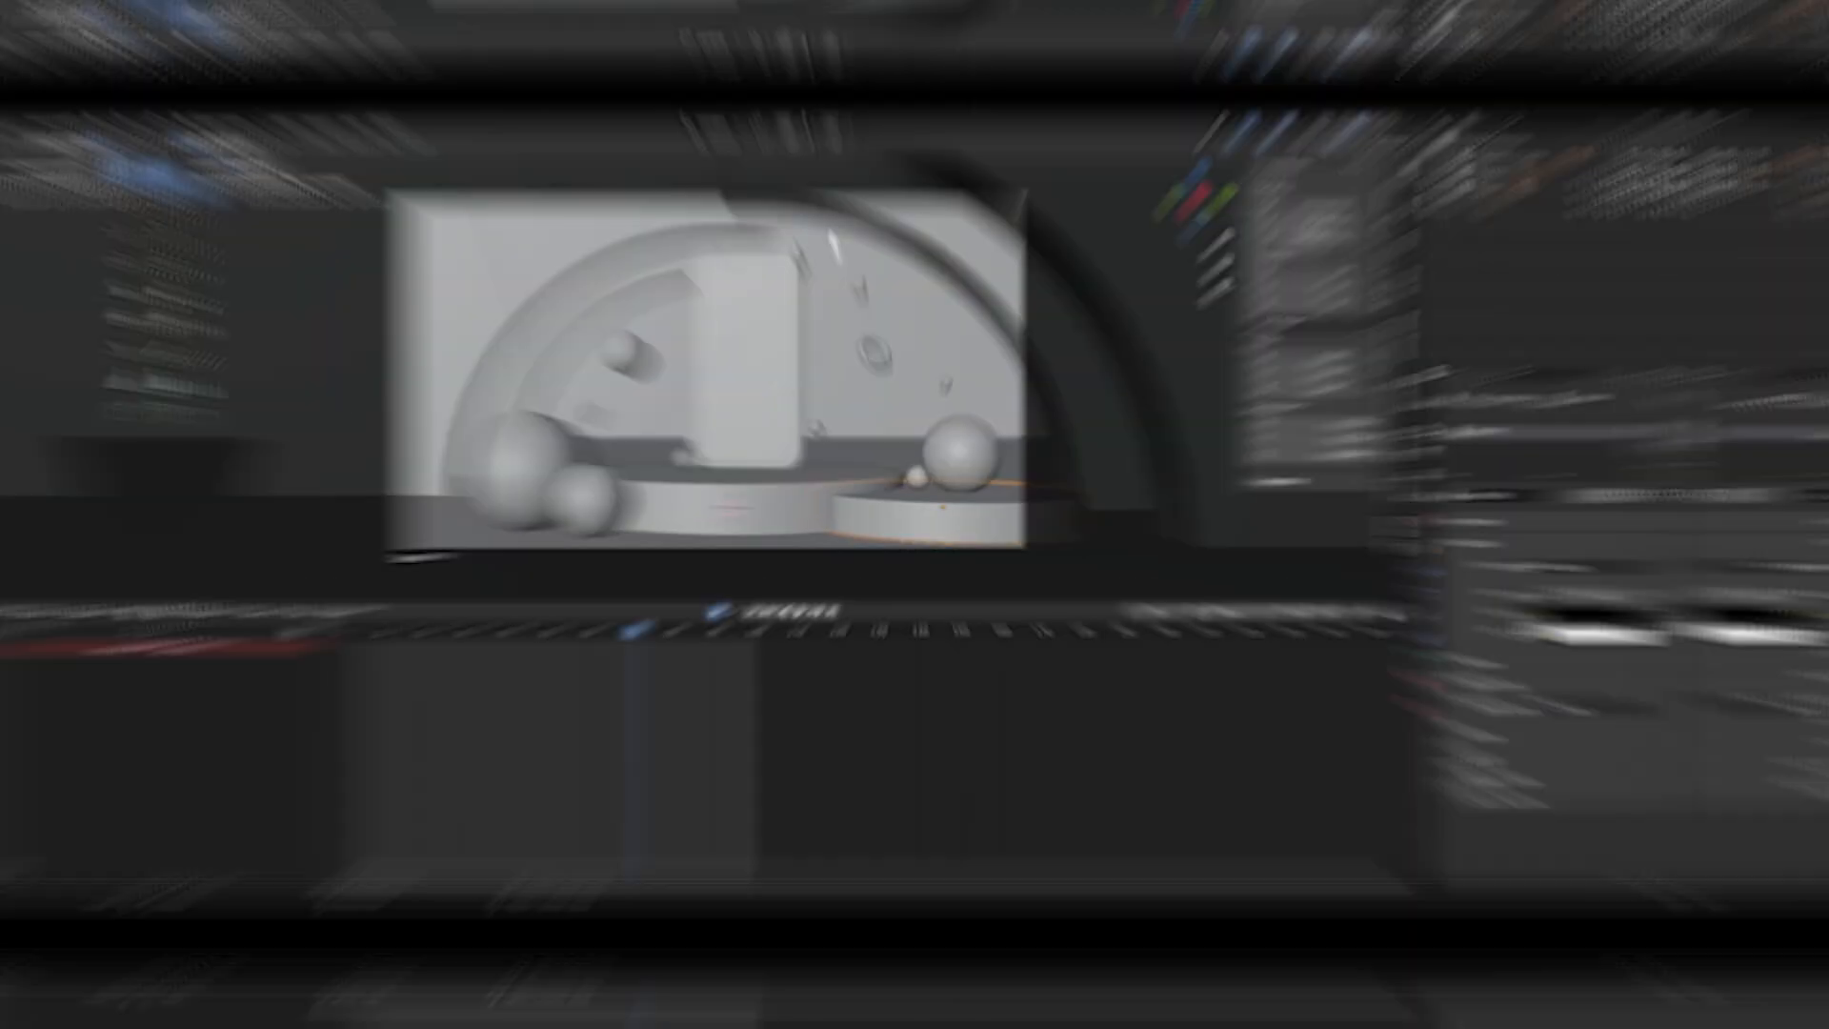
Switch to Blender, display the mockup scene in rendered shading and enable viewport denoising.
key(KP_0)
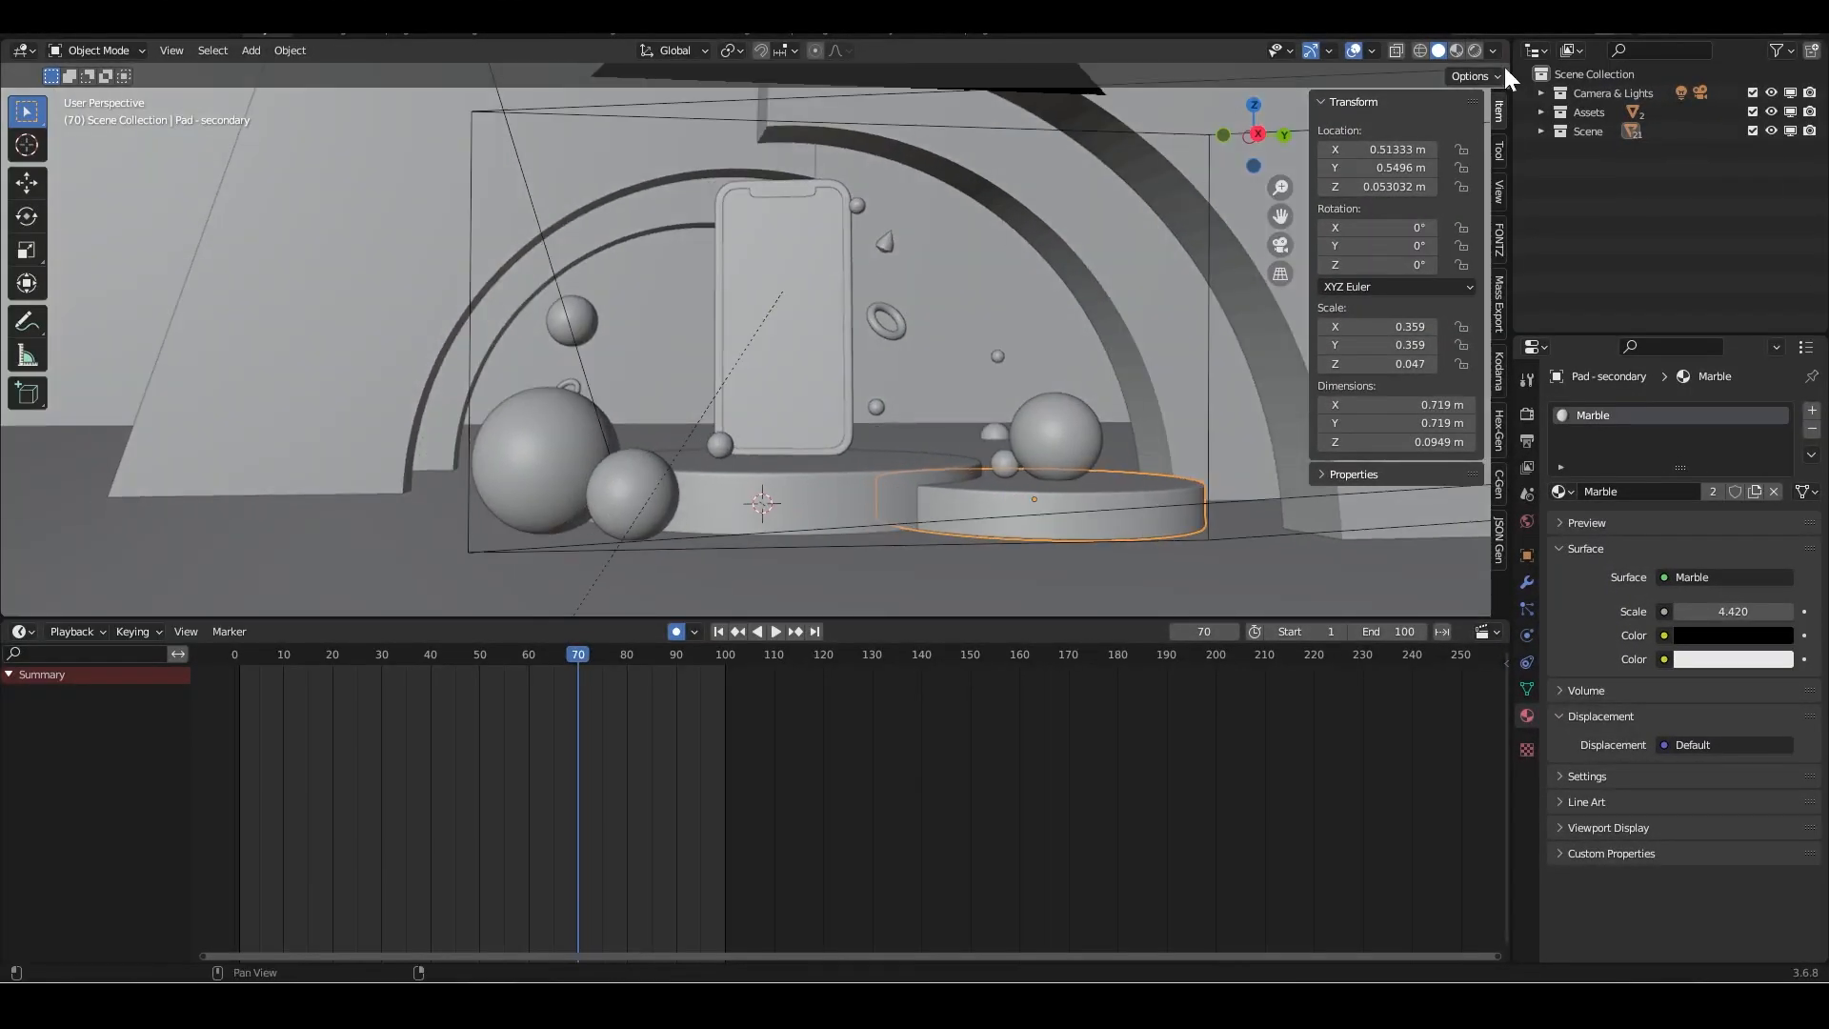
click(1456, 50)
drag(641, 619, 637, 715)
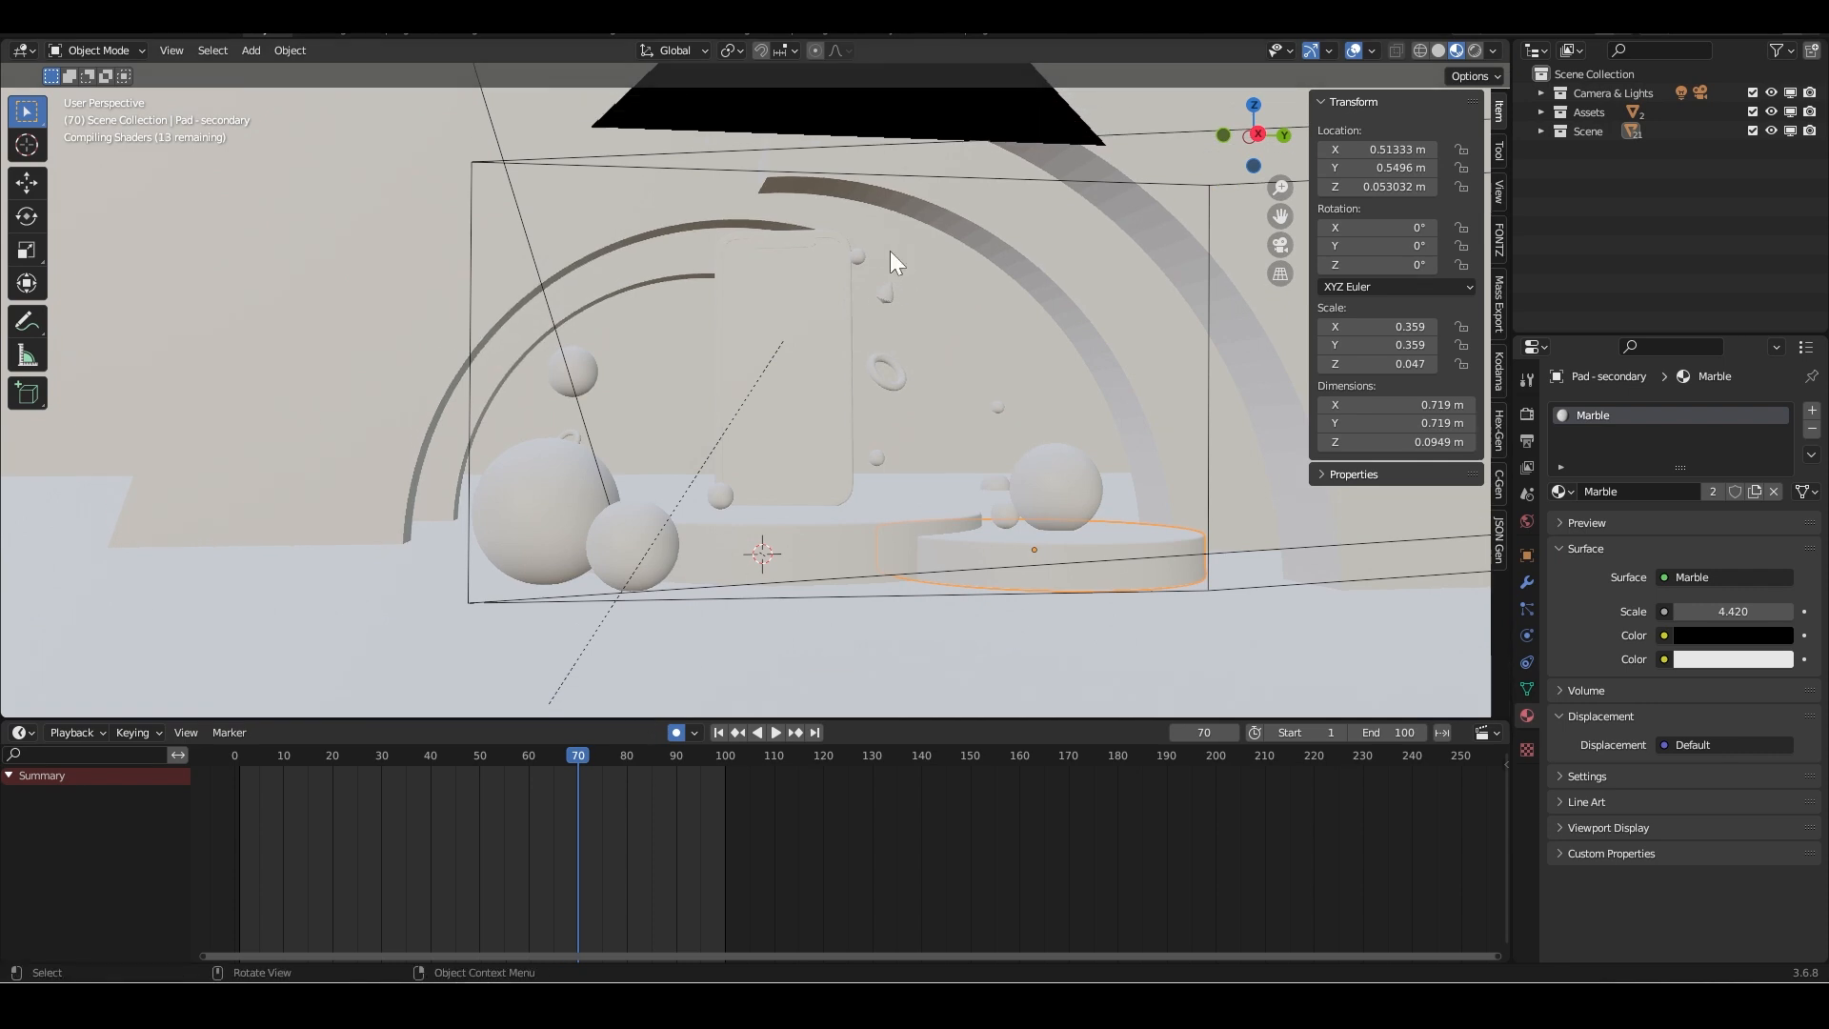
mouse_move(835, 249)
middle_down()
mouse_move(739, 290)
mouse_move(839, 265)
middle_up()
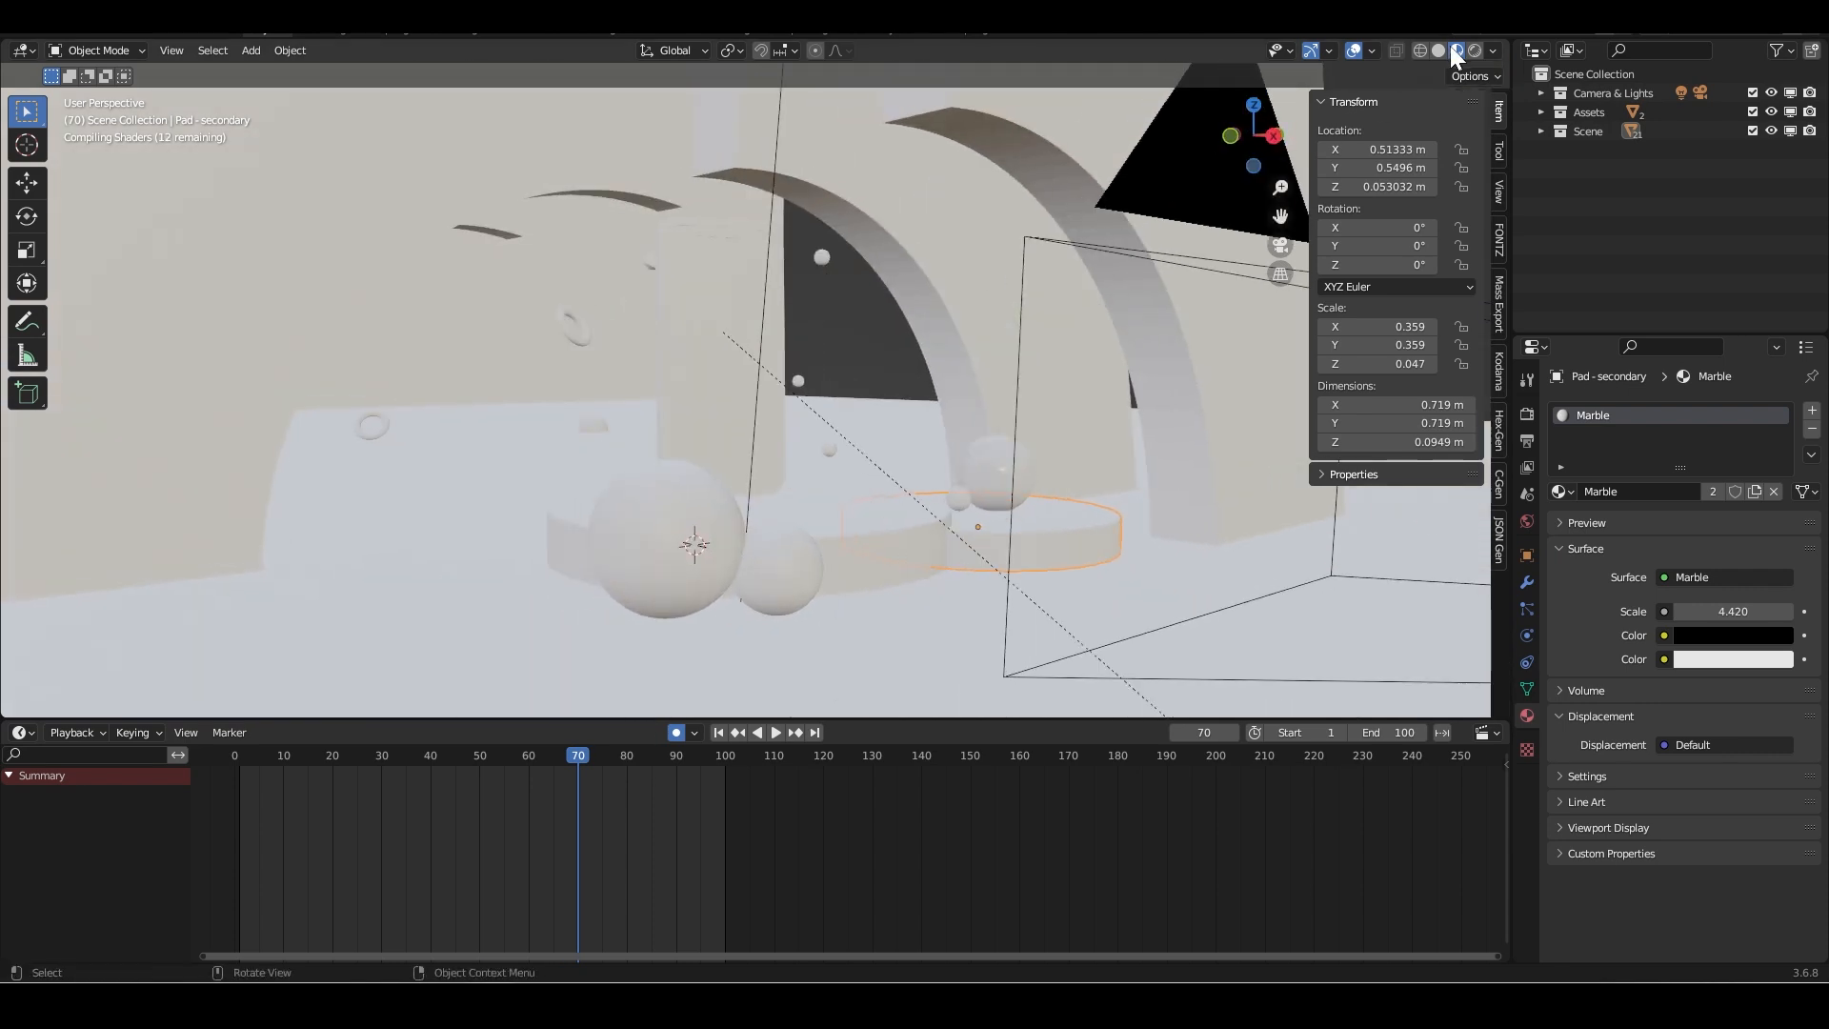
click(1527, 414)
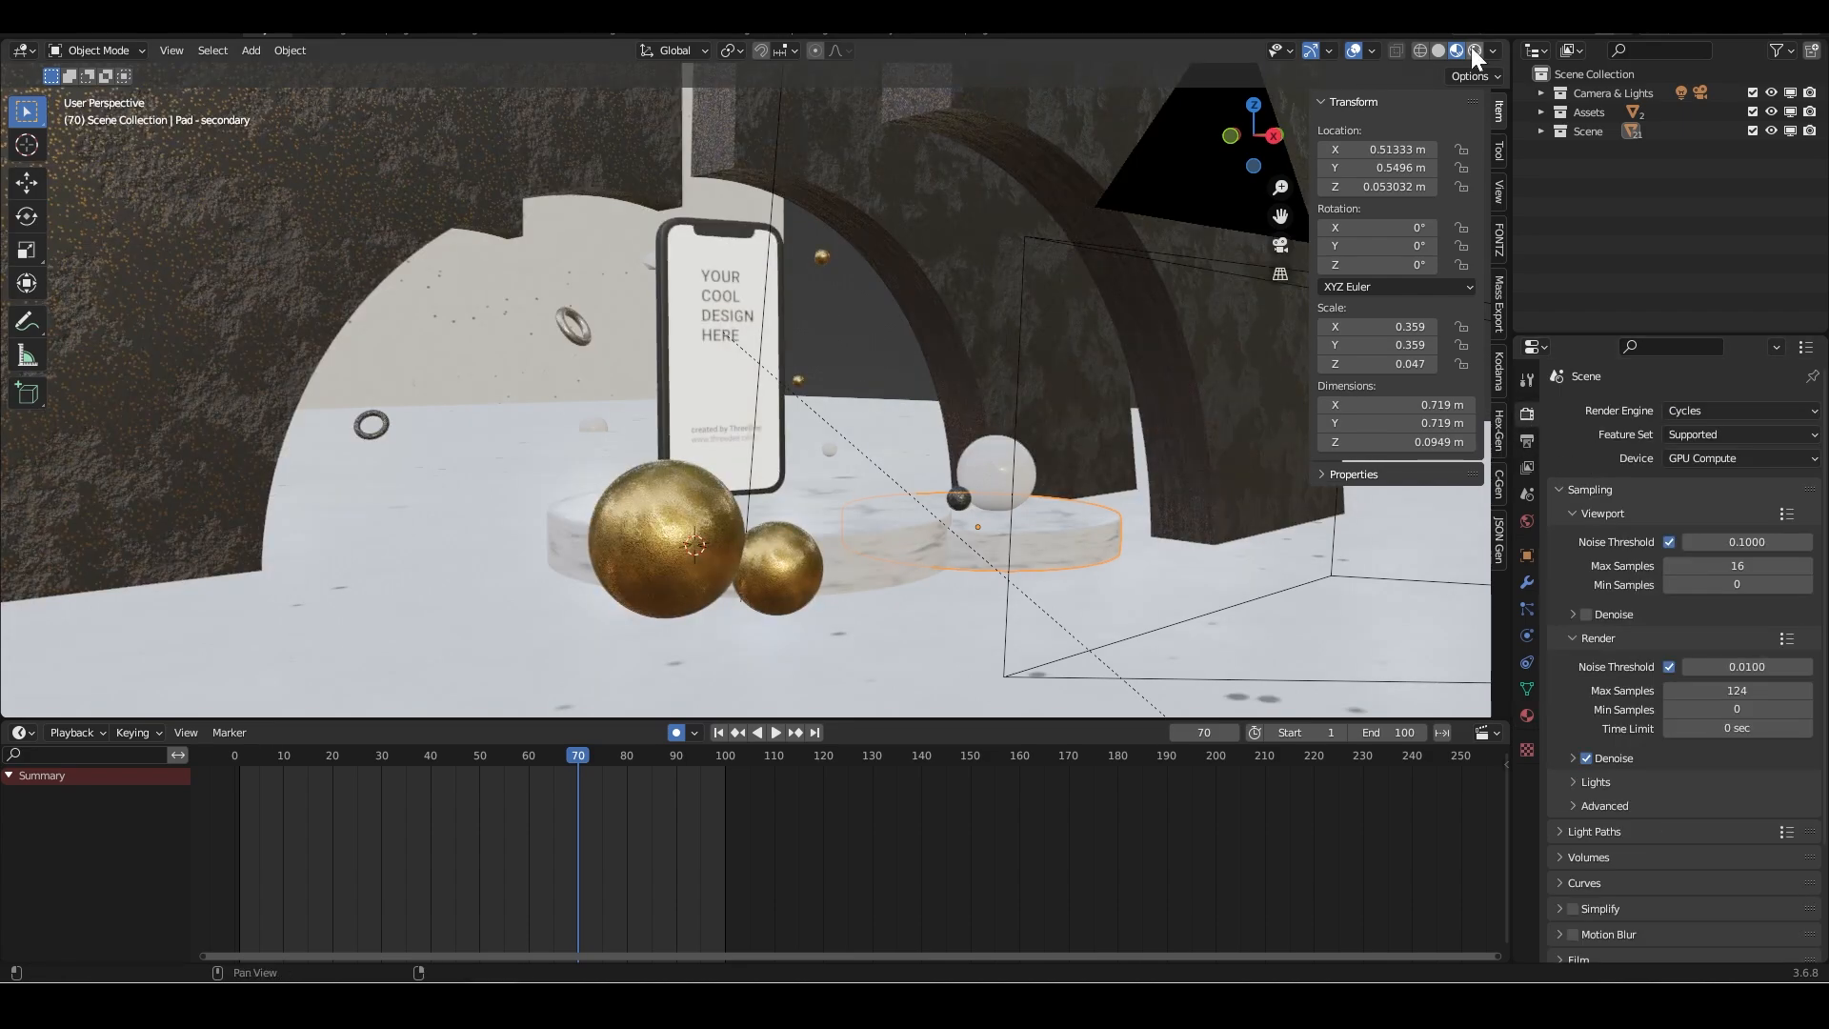
click(1472, 50)
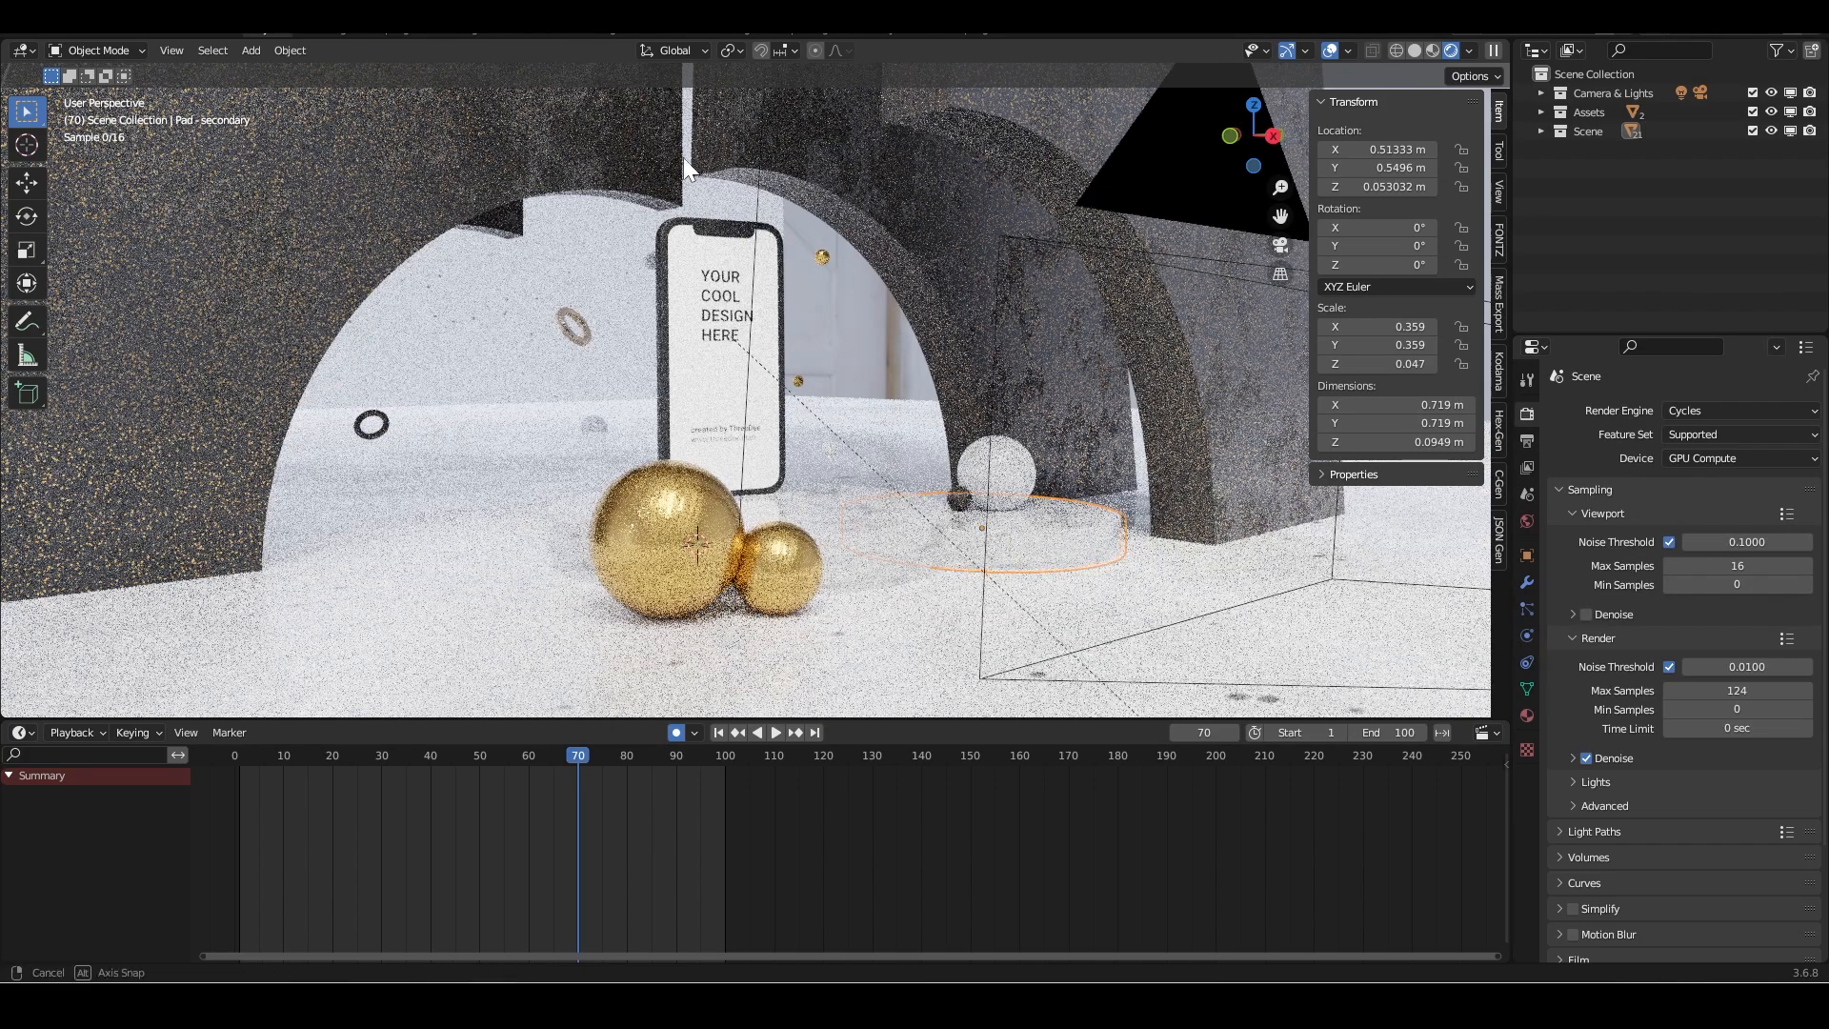
click(1586, 615)
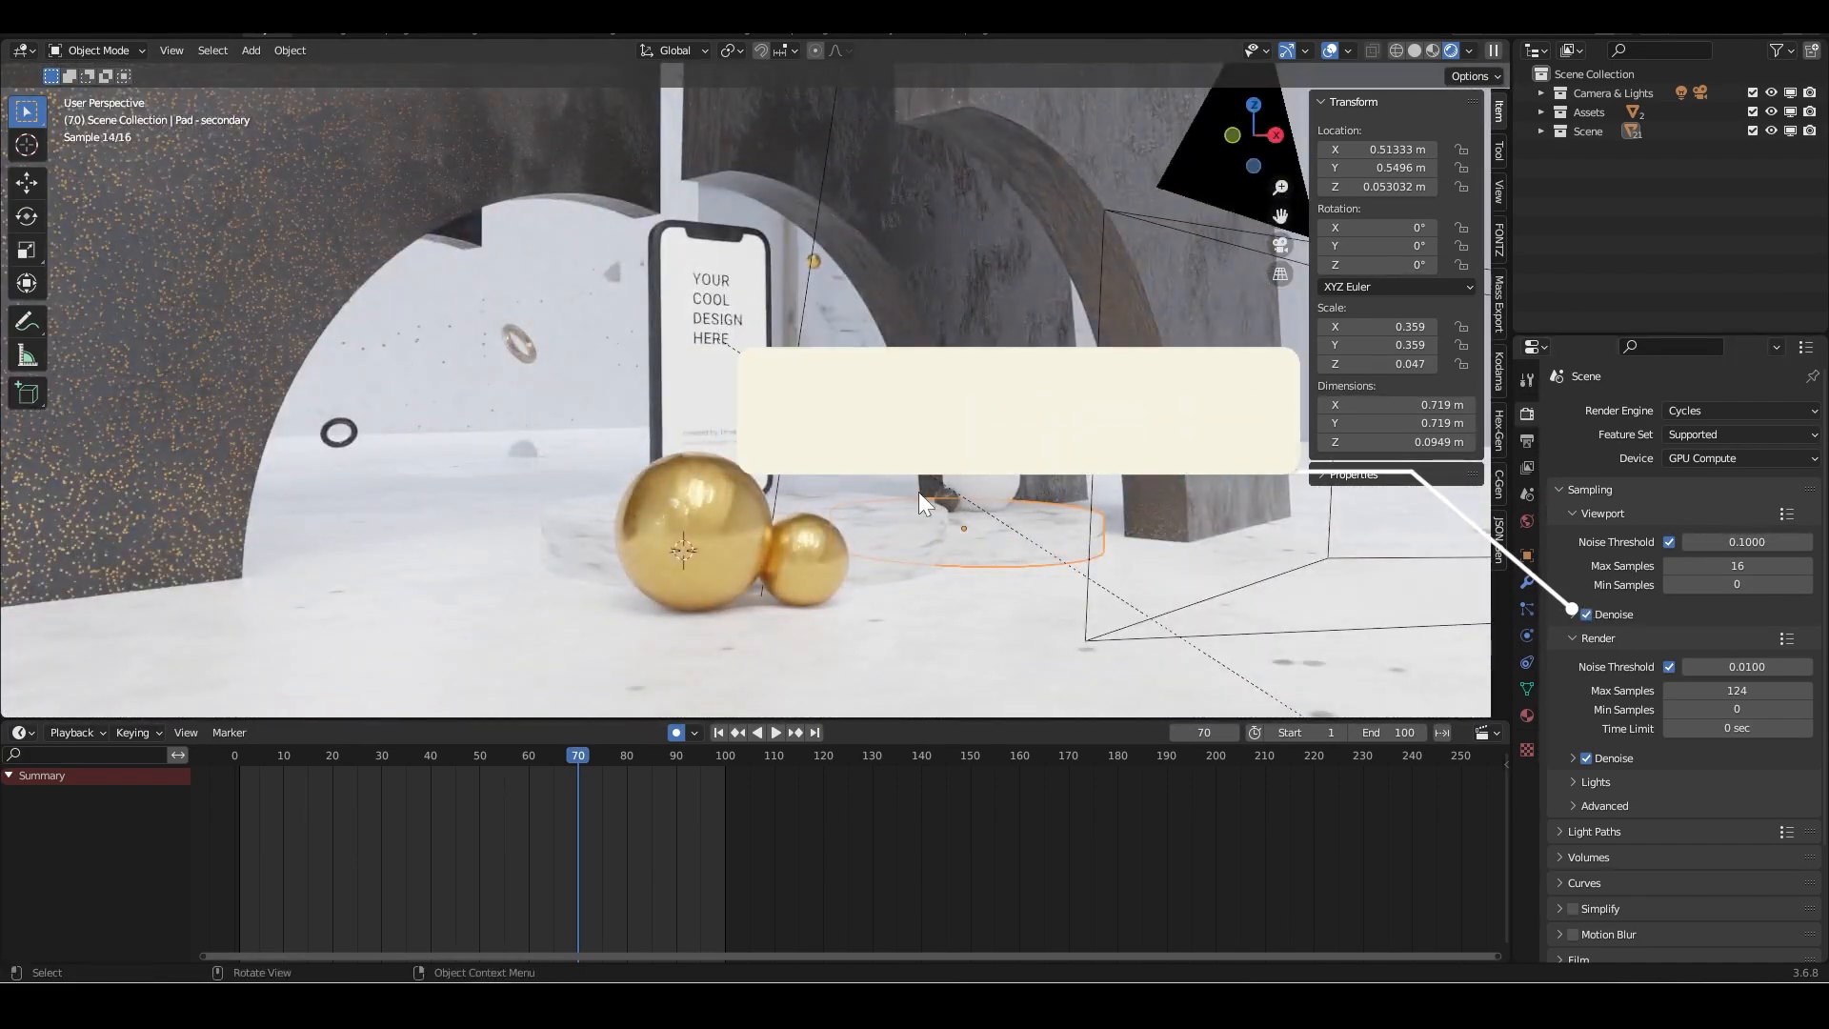
View the scene through the camera at frame 64 and open the image browser for the phone screen material's Base Color.
key(KP_0)
drag(291, 754, 547, 762)
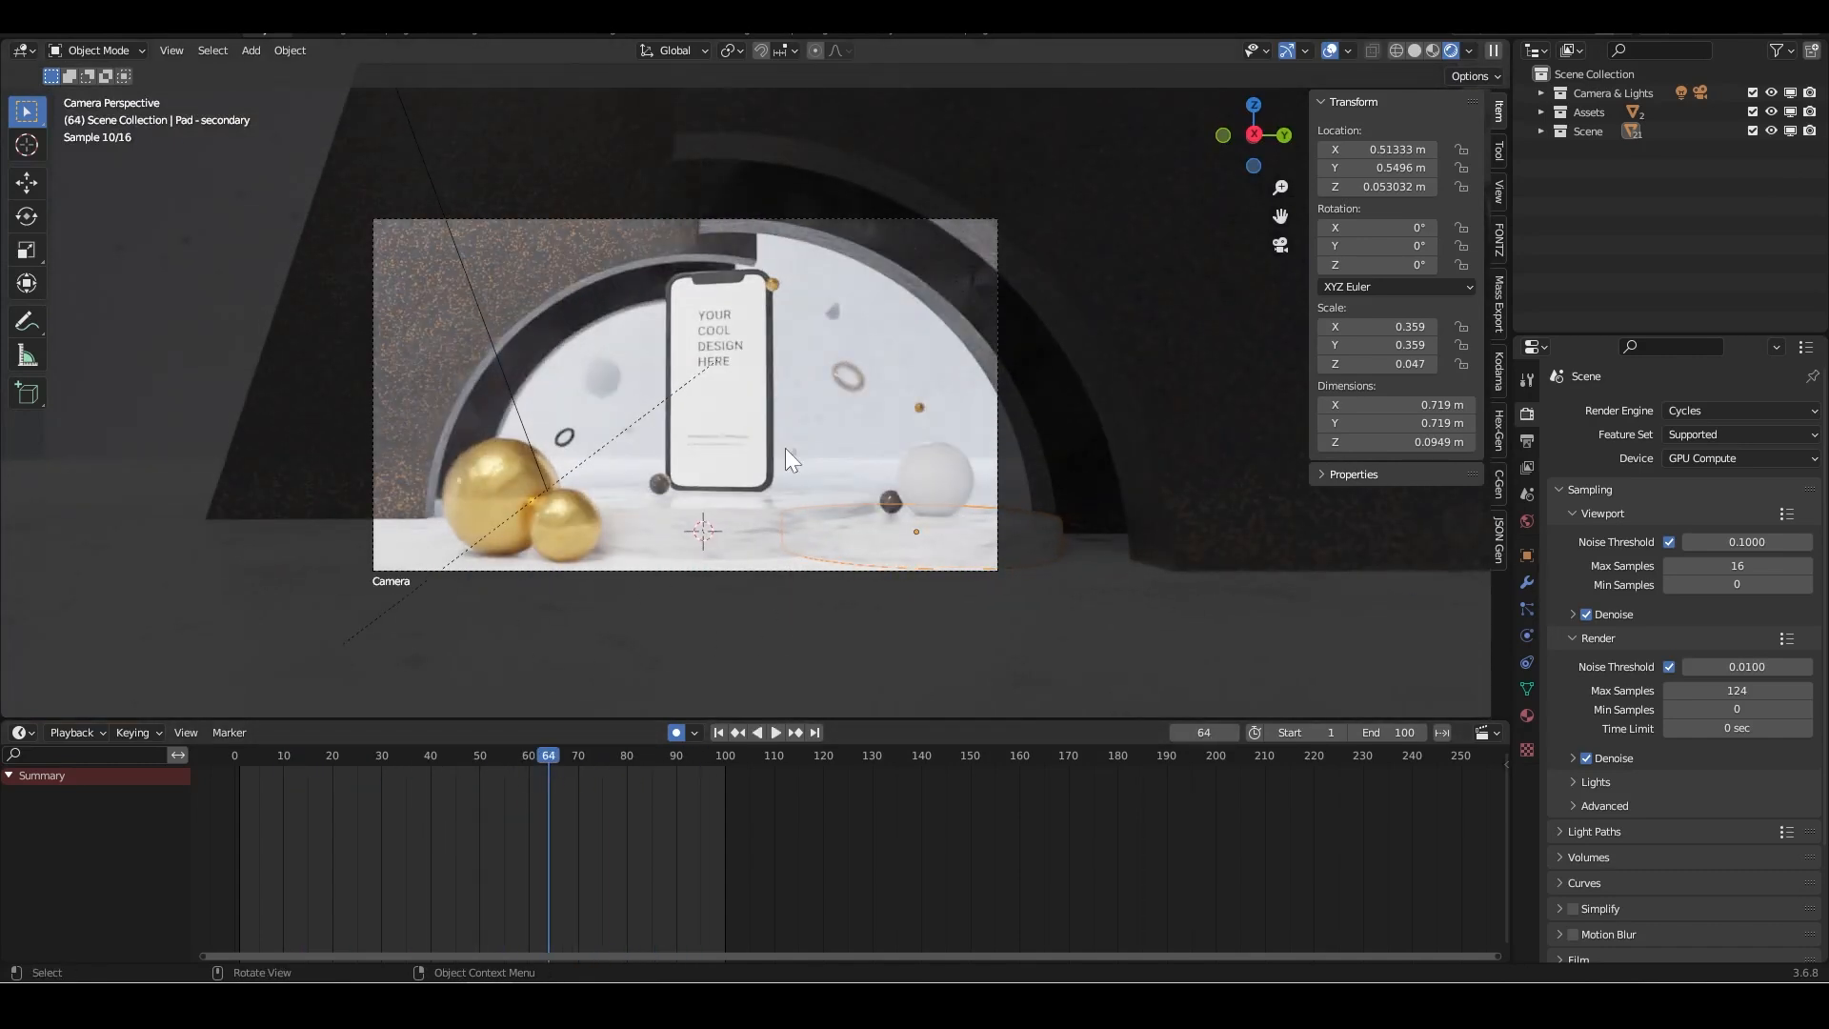
click(752, 379)
key(Home)
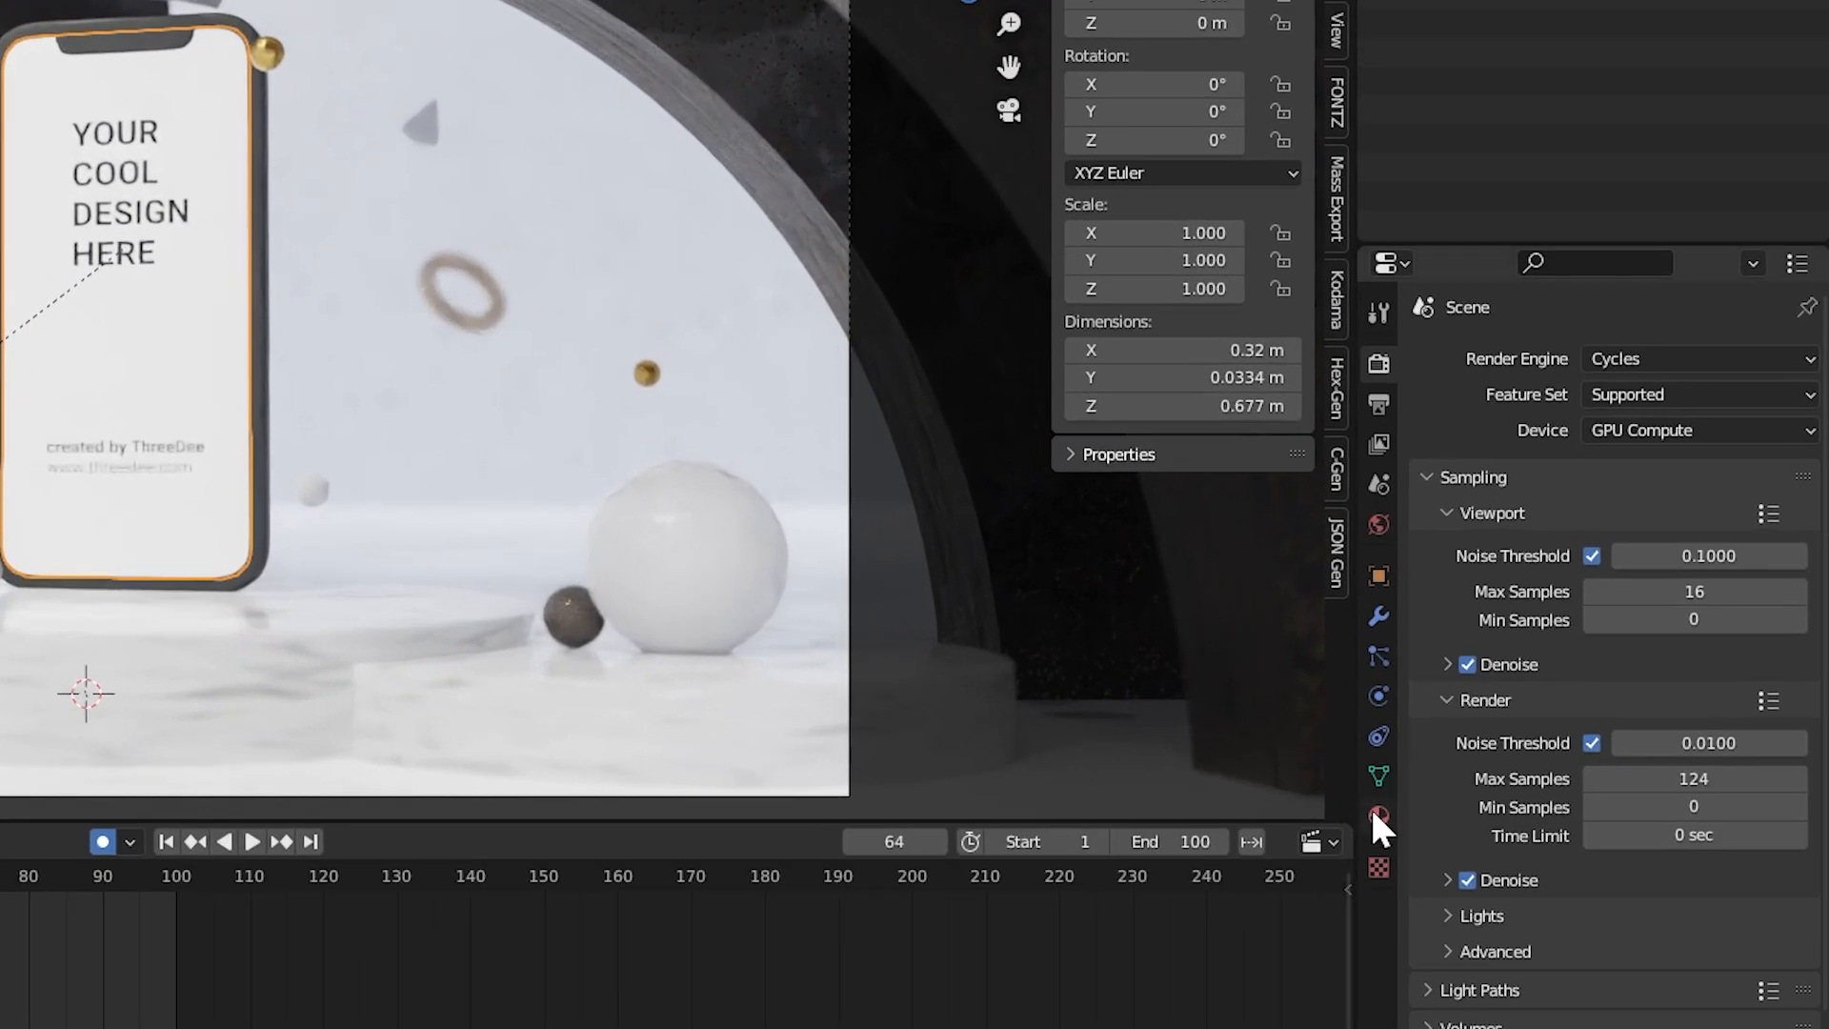
click(1373, 810)
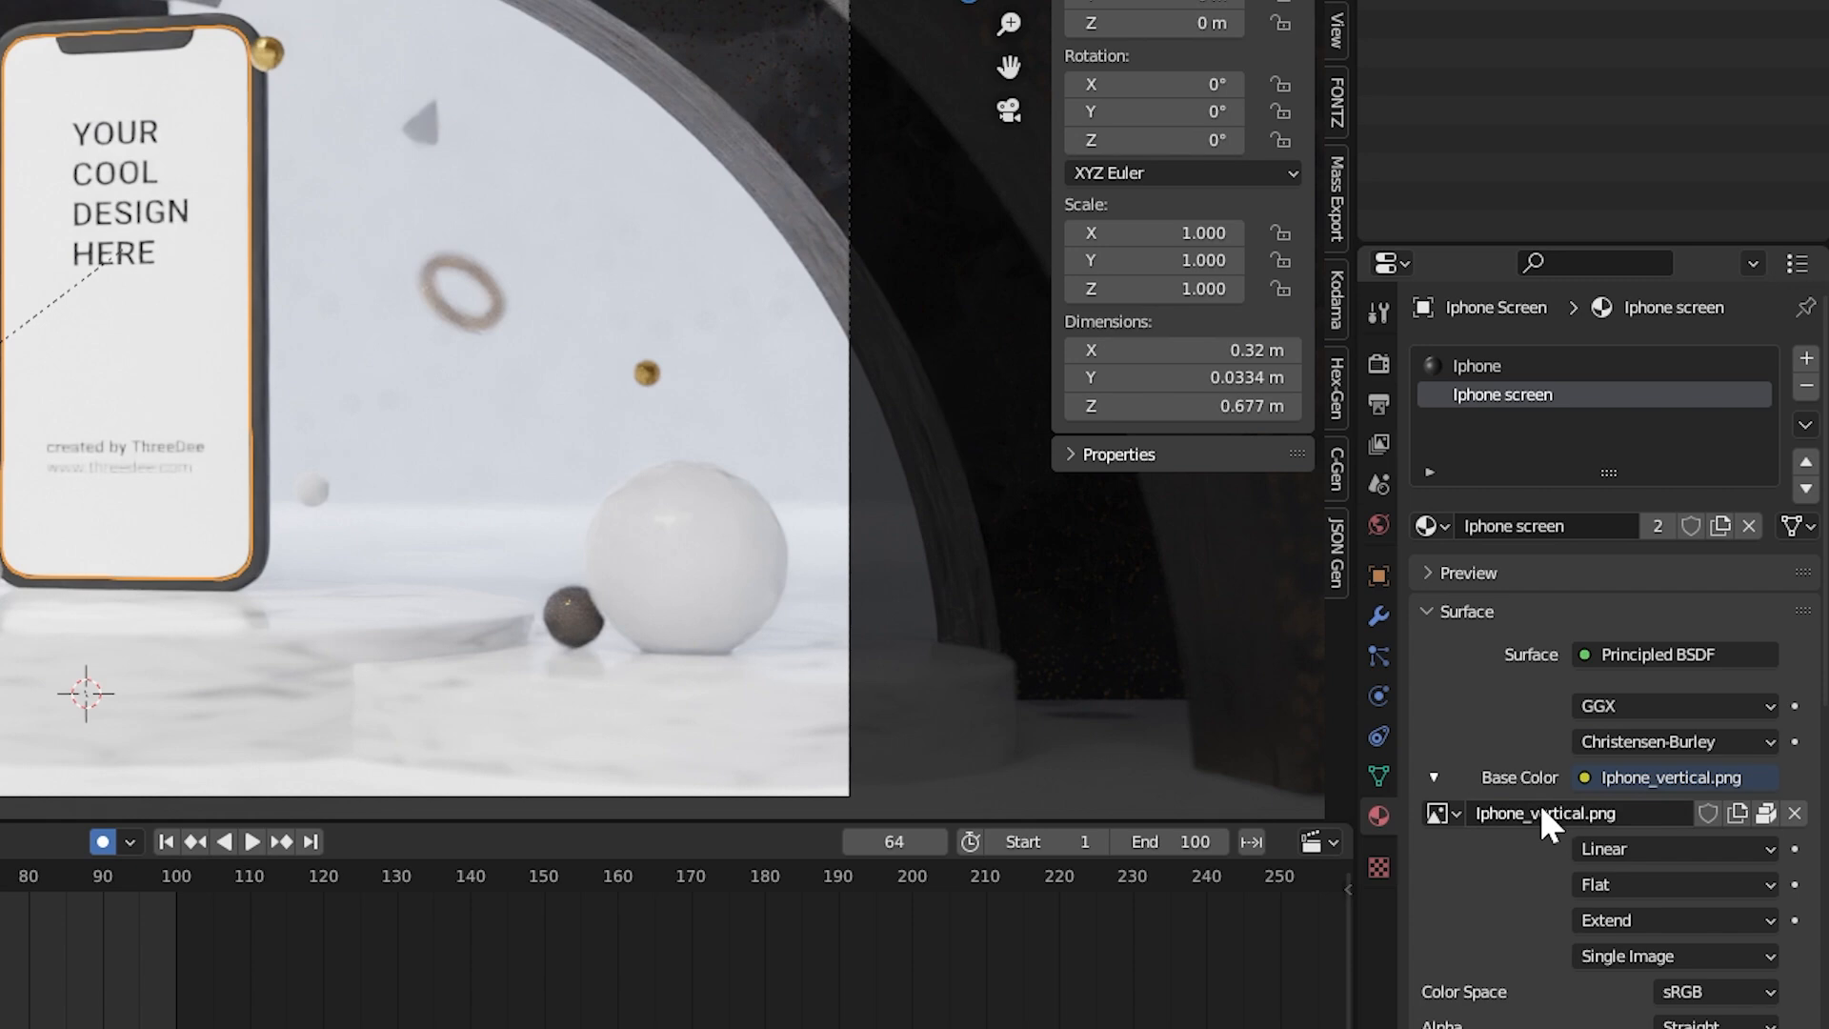
click(1764, 813)
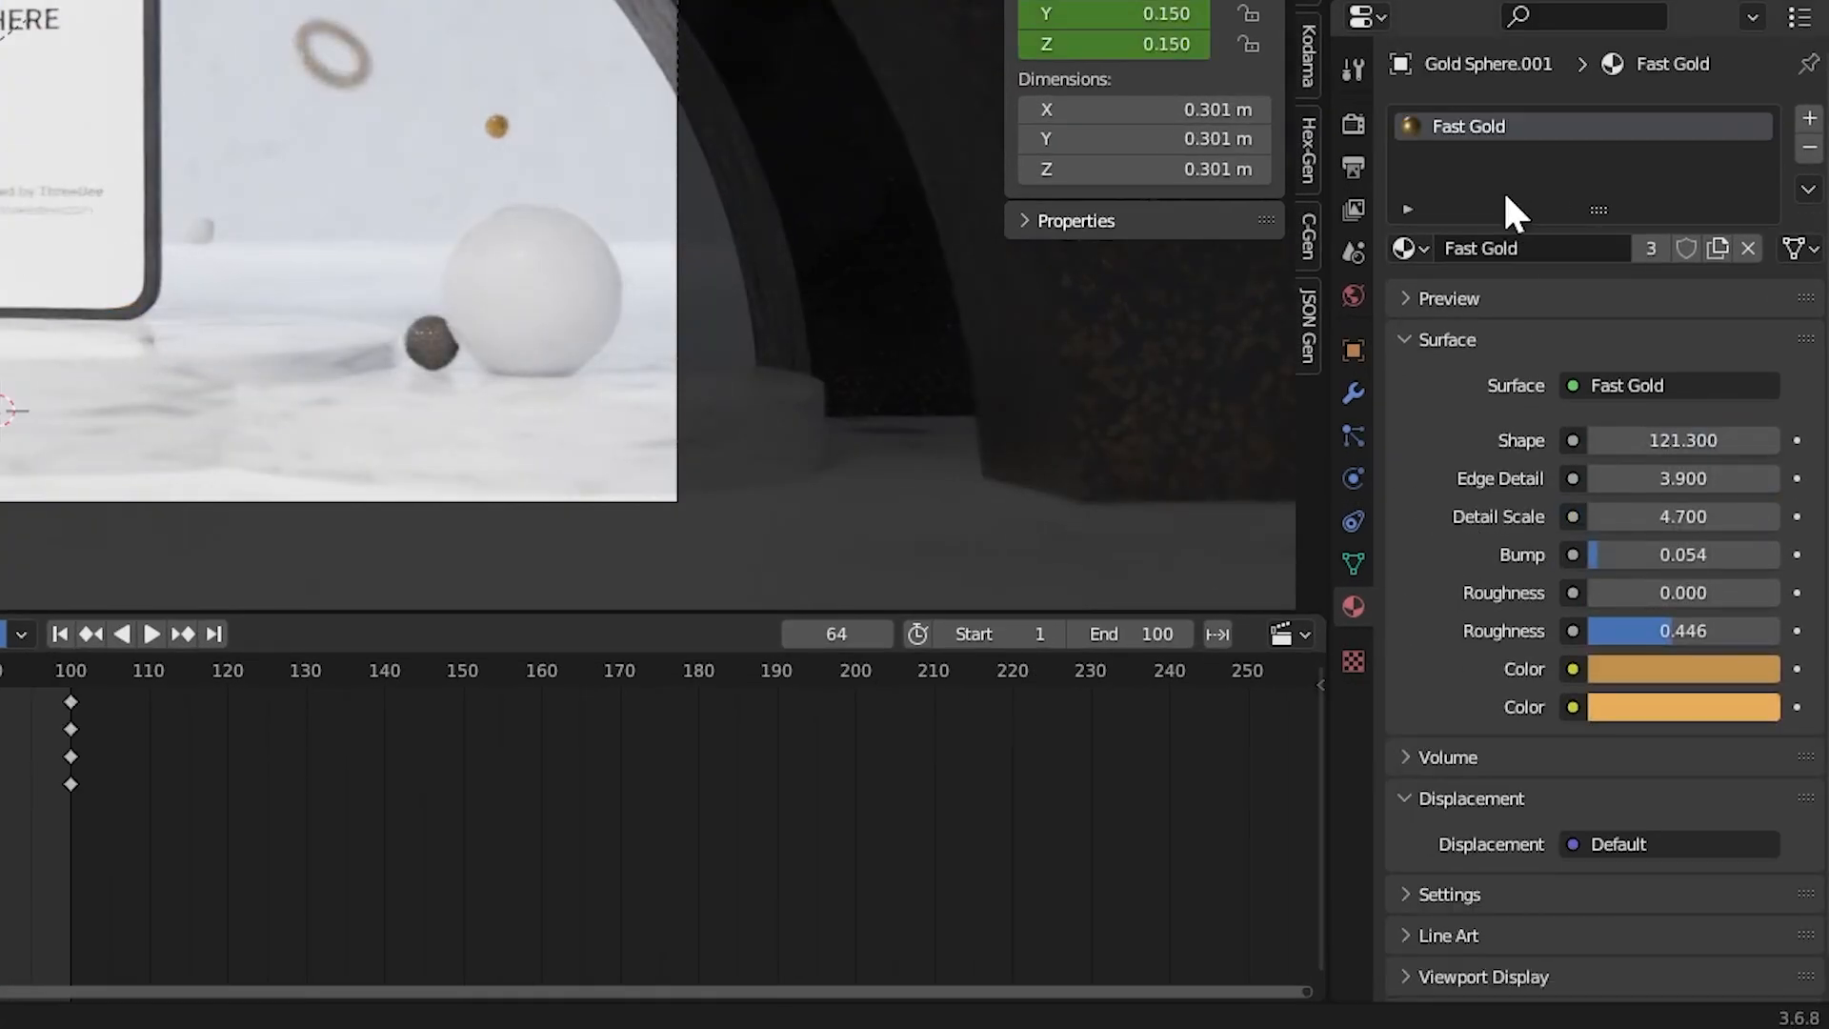
Assign the Gold Dot material to the larger gold sphere in the foreground.
click(1407, 248)
click(1476, 498)
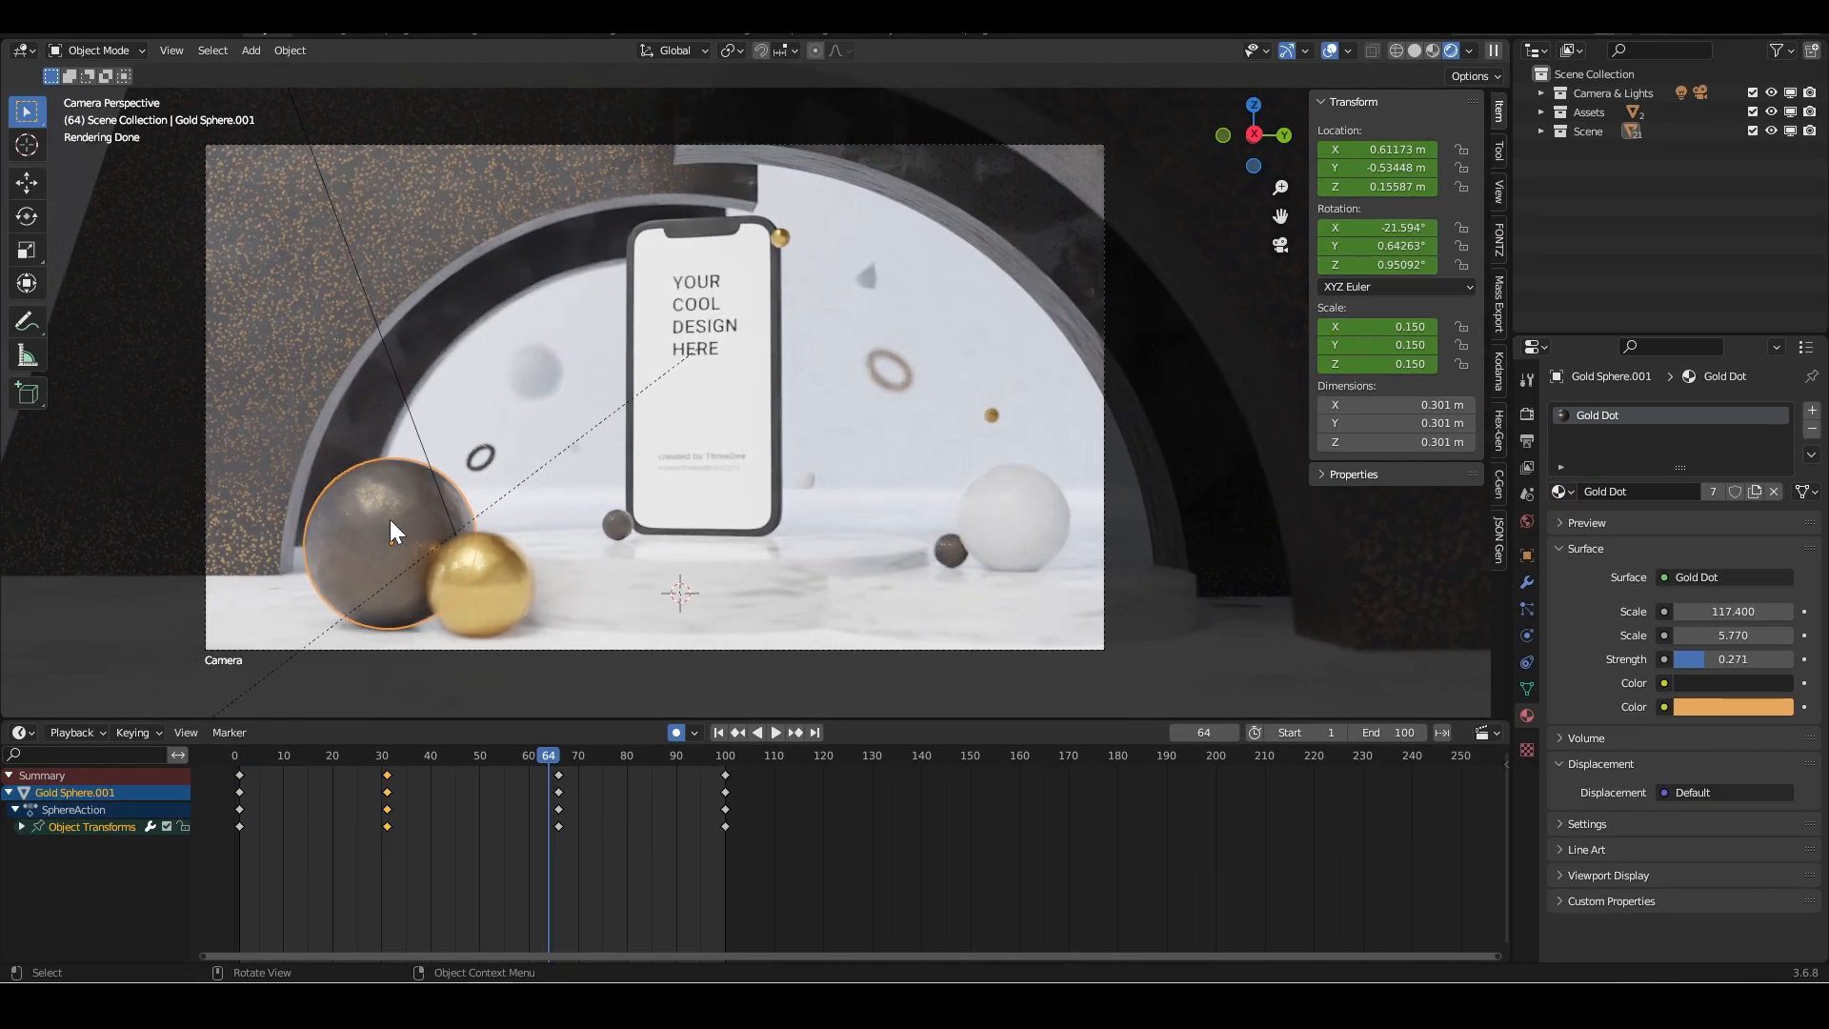
click(660, 347)
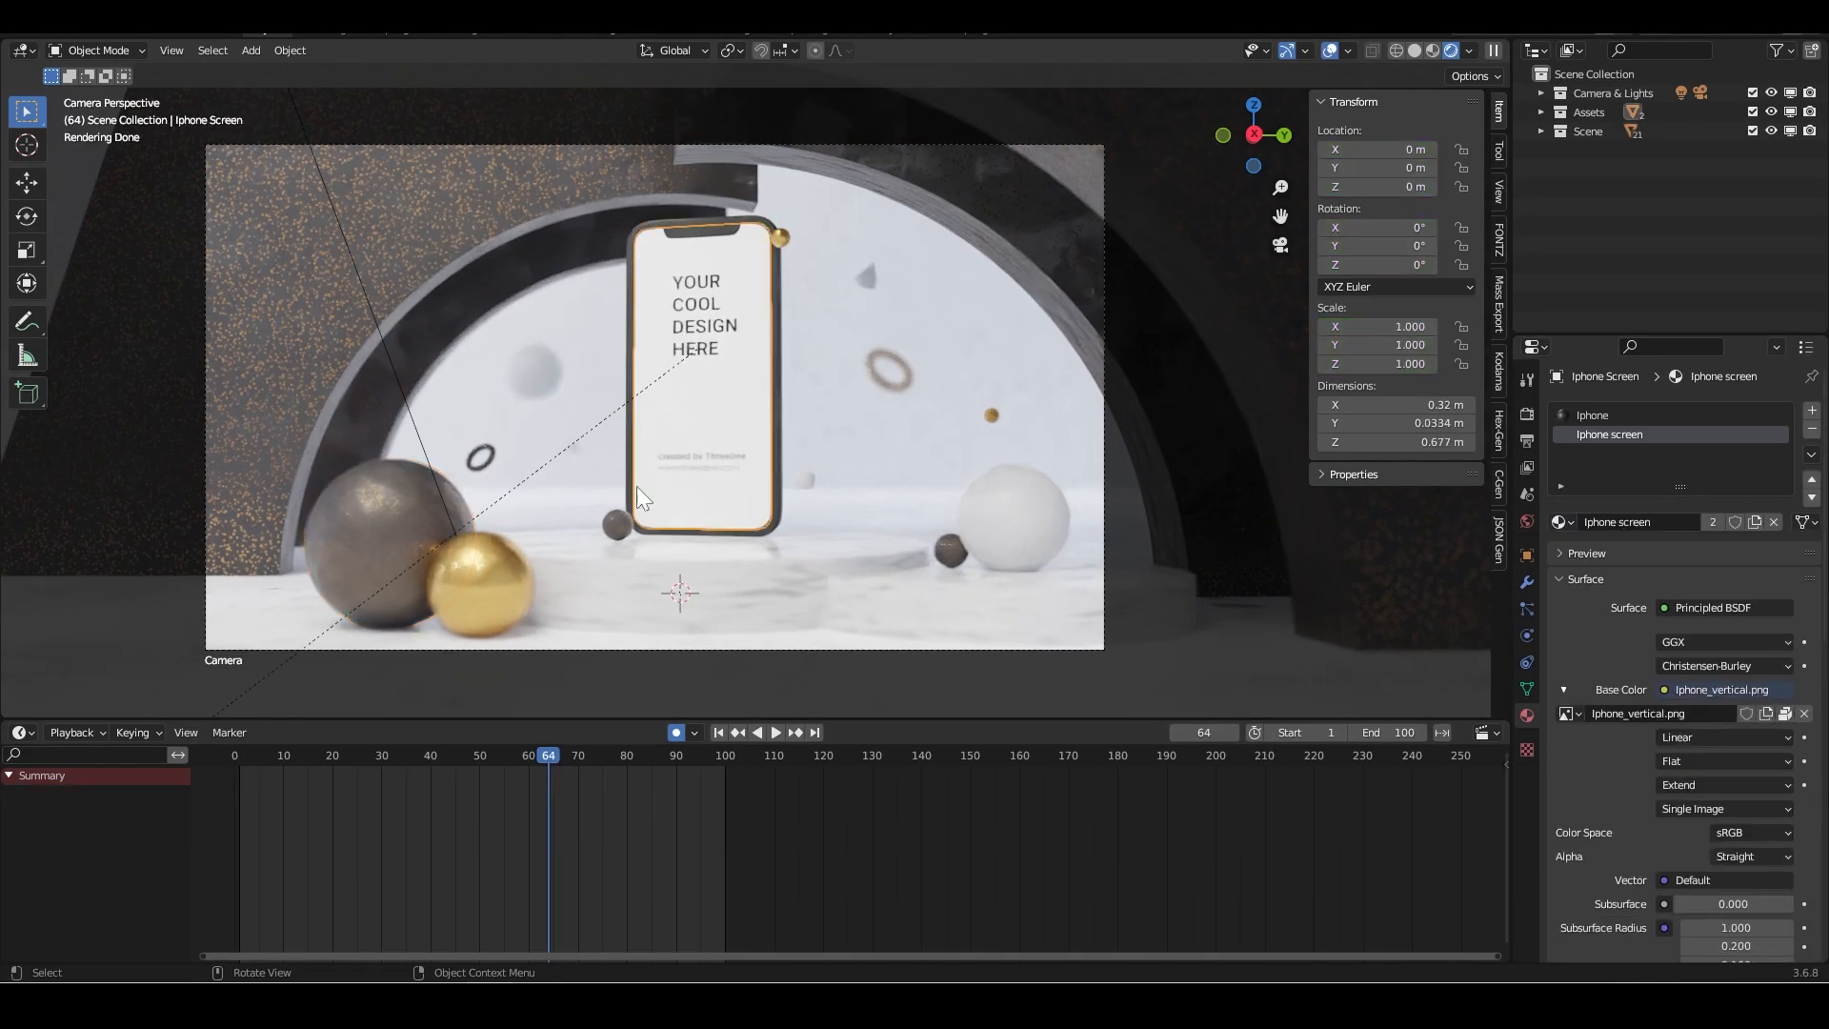
key(ctrl+z)
At frame 75, try the Ceramic Dots material on the arch wall behind the phone and undo it.
drag(392, 752, 602, 753)
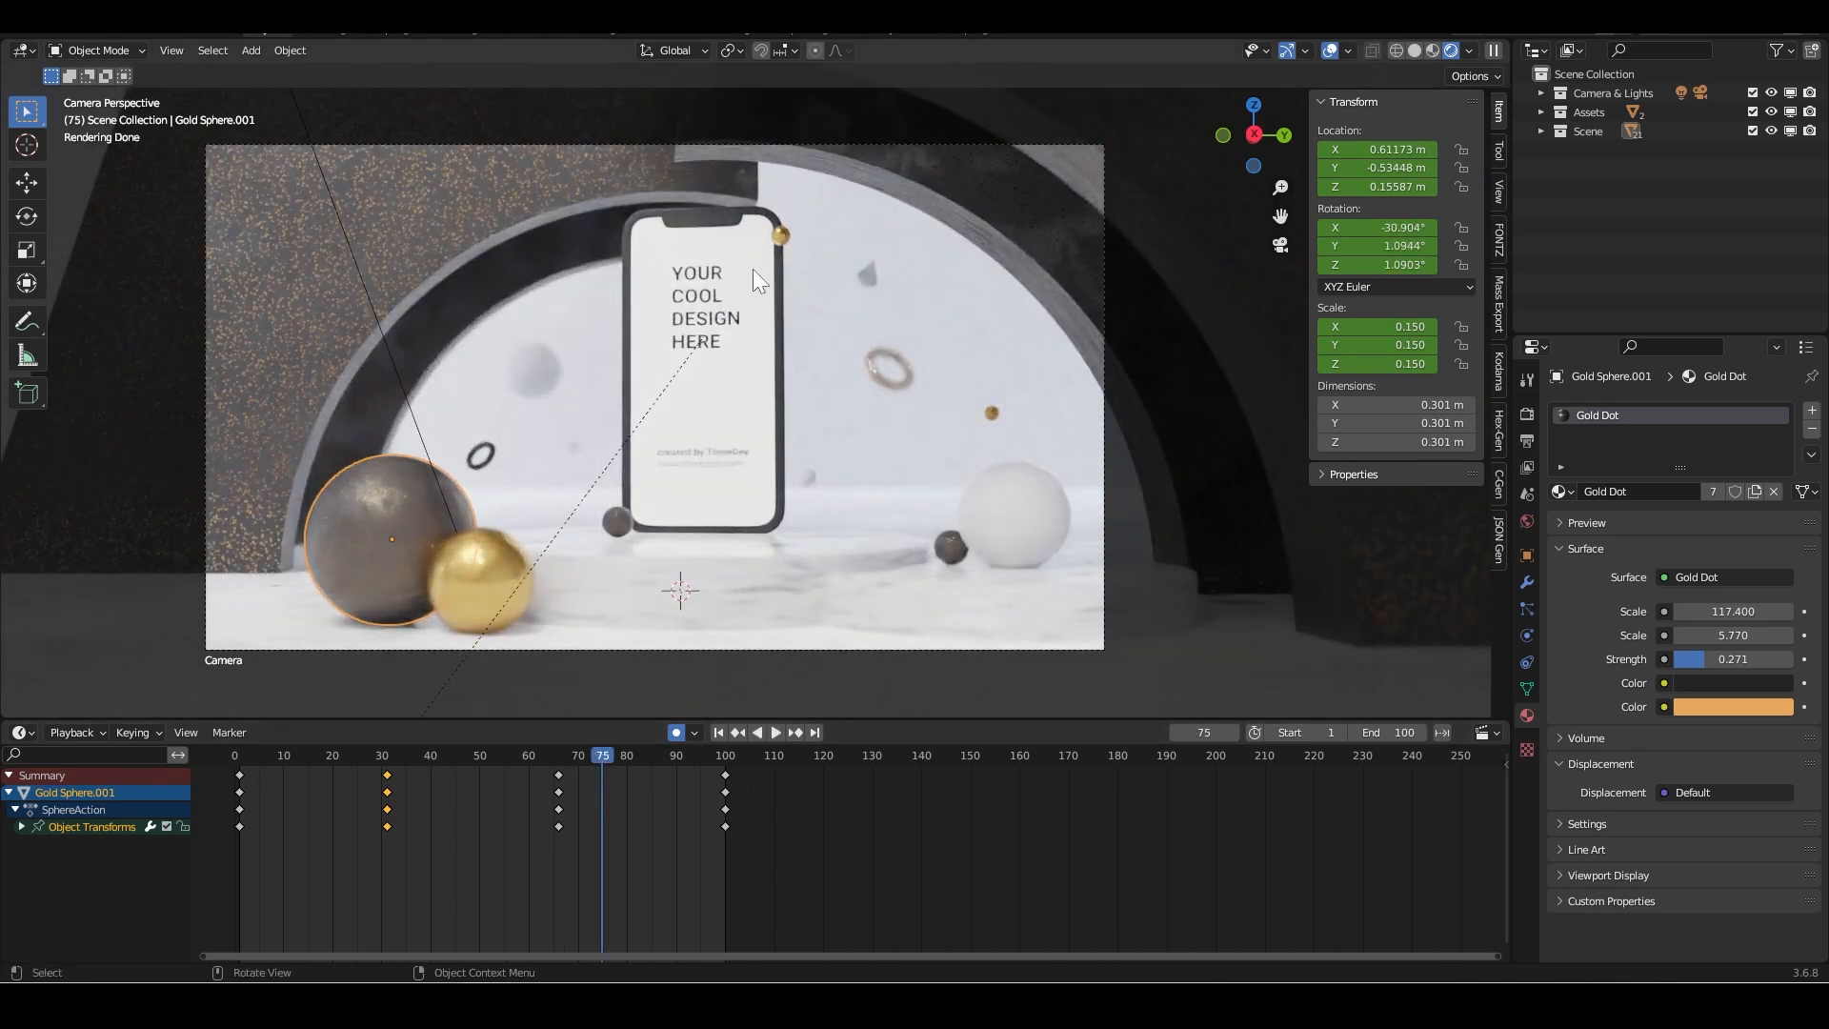
click(630, 200)
click(1559, 491)
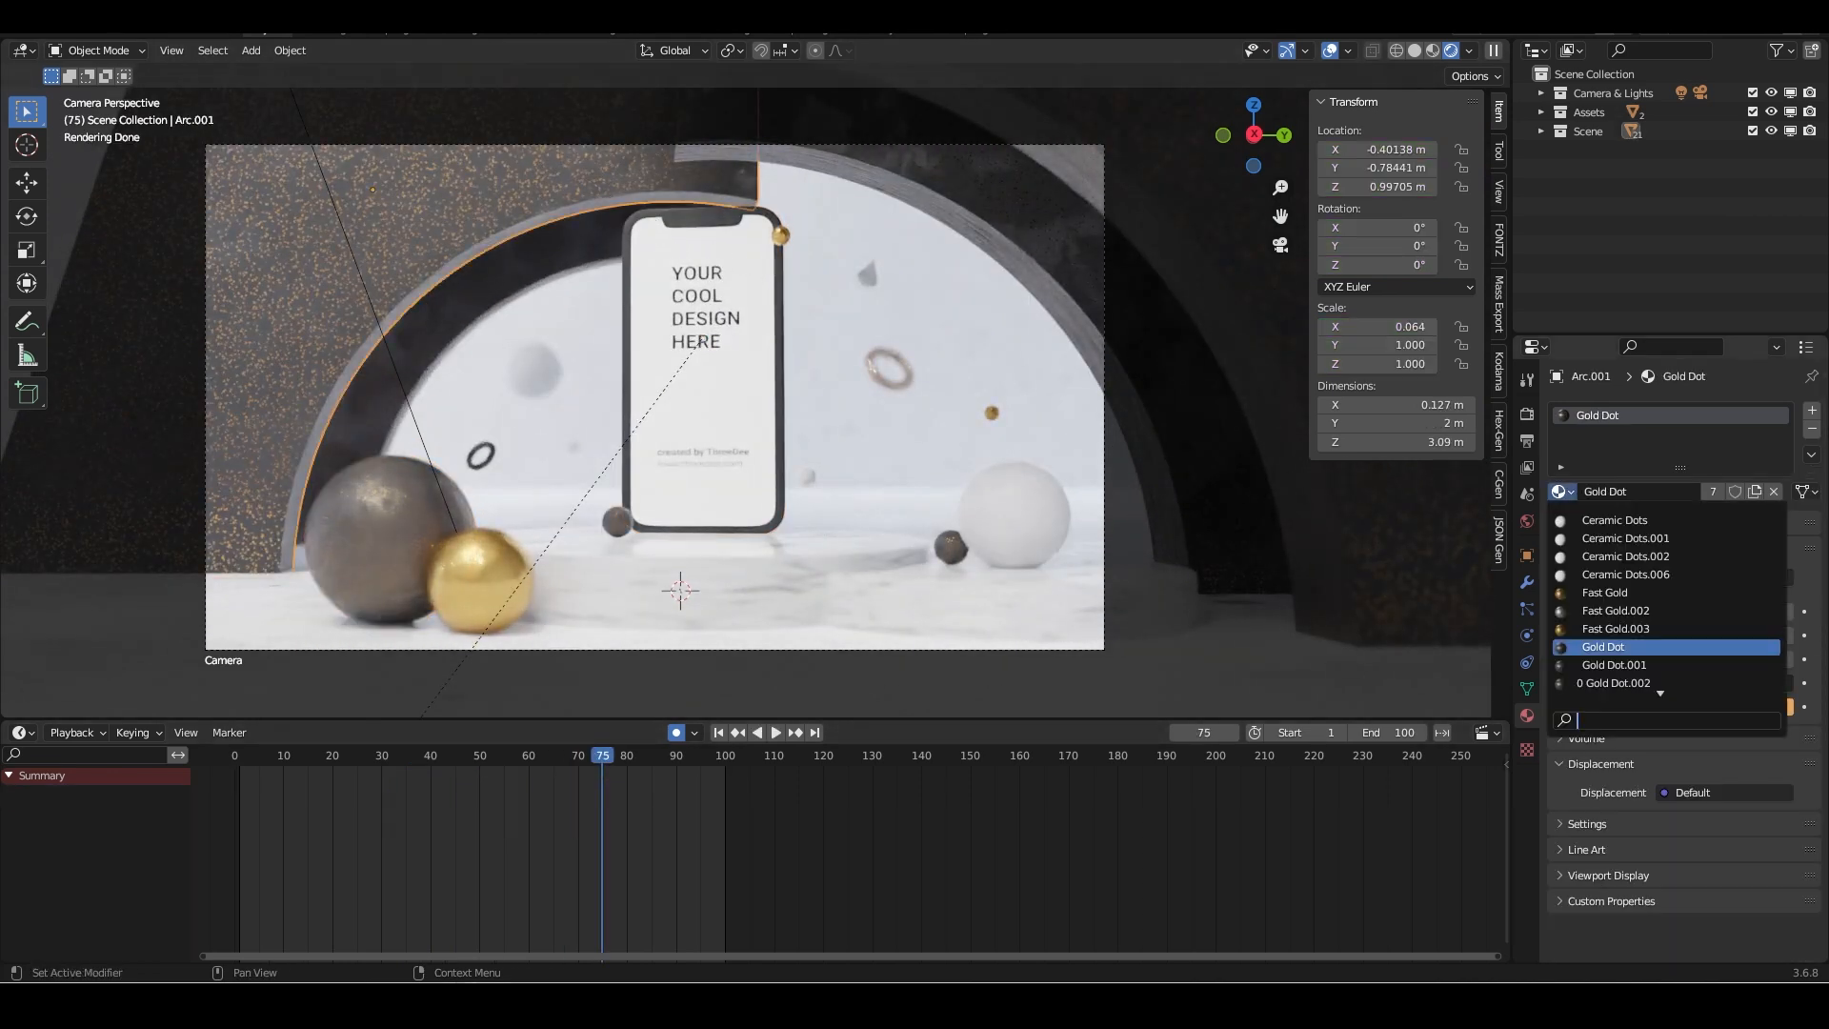
click(1603, 524)
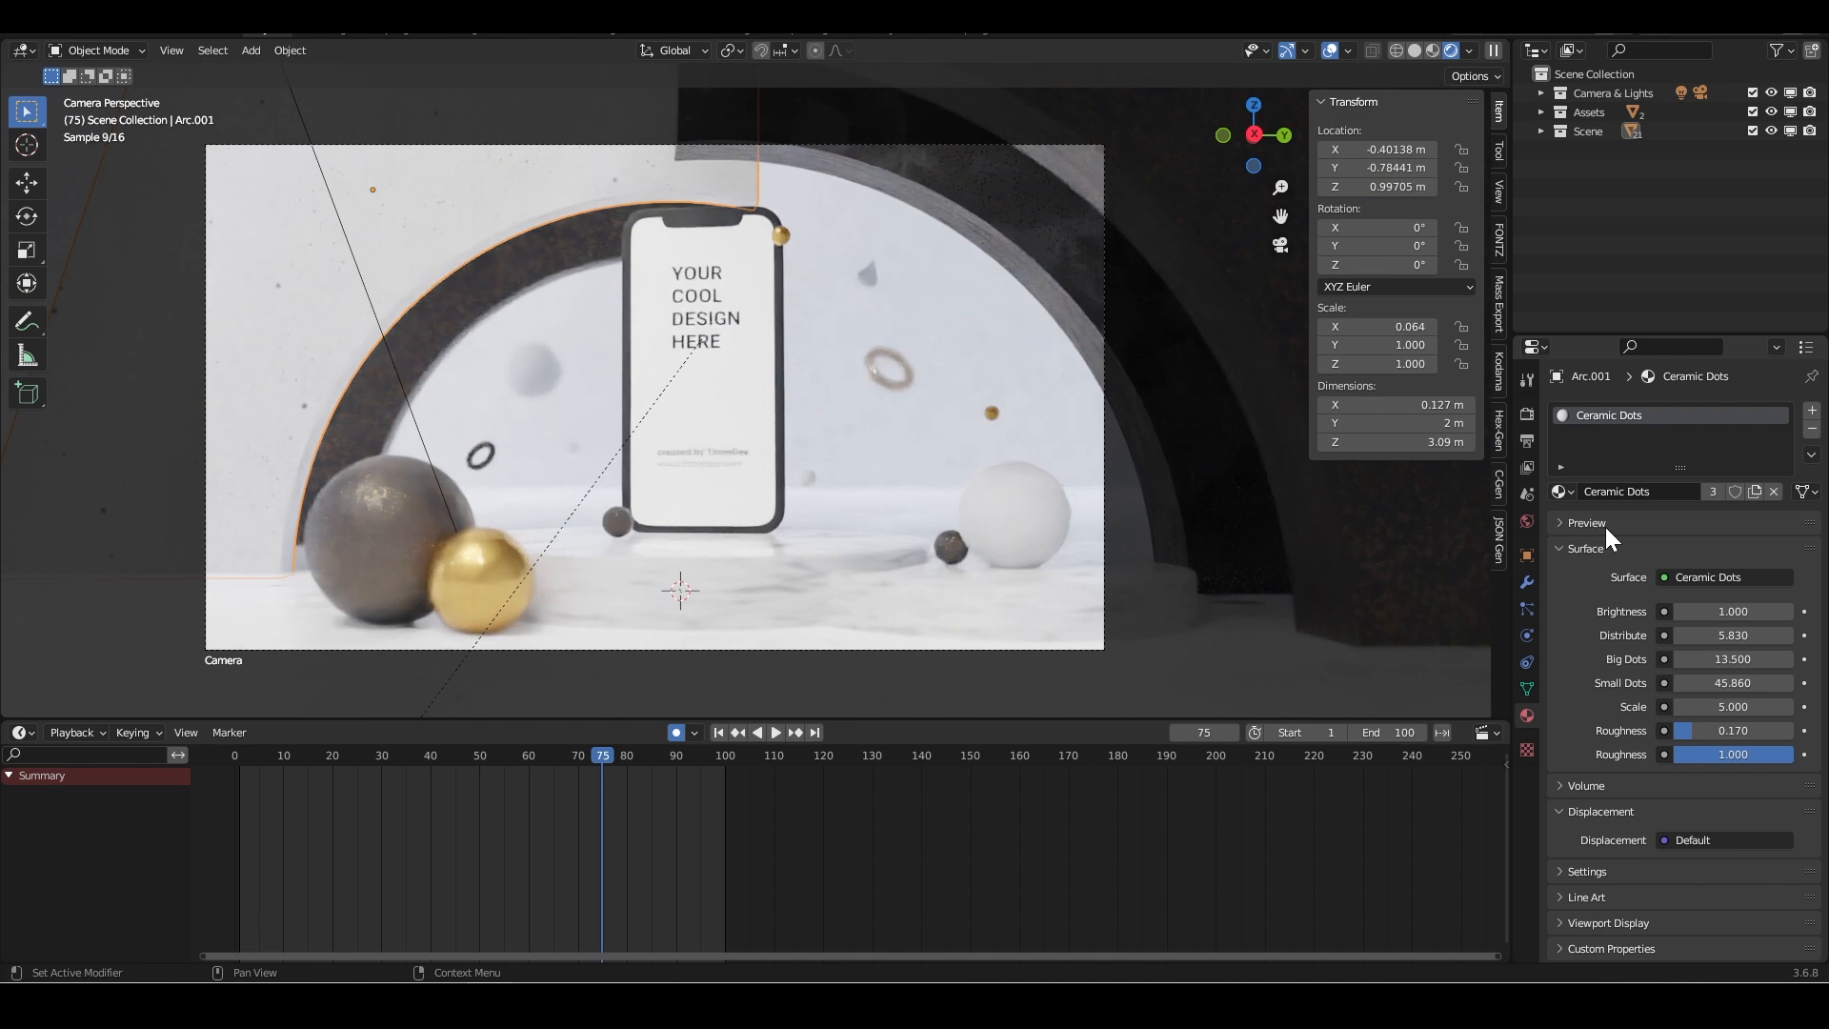
key(ctrl+z)
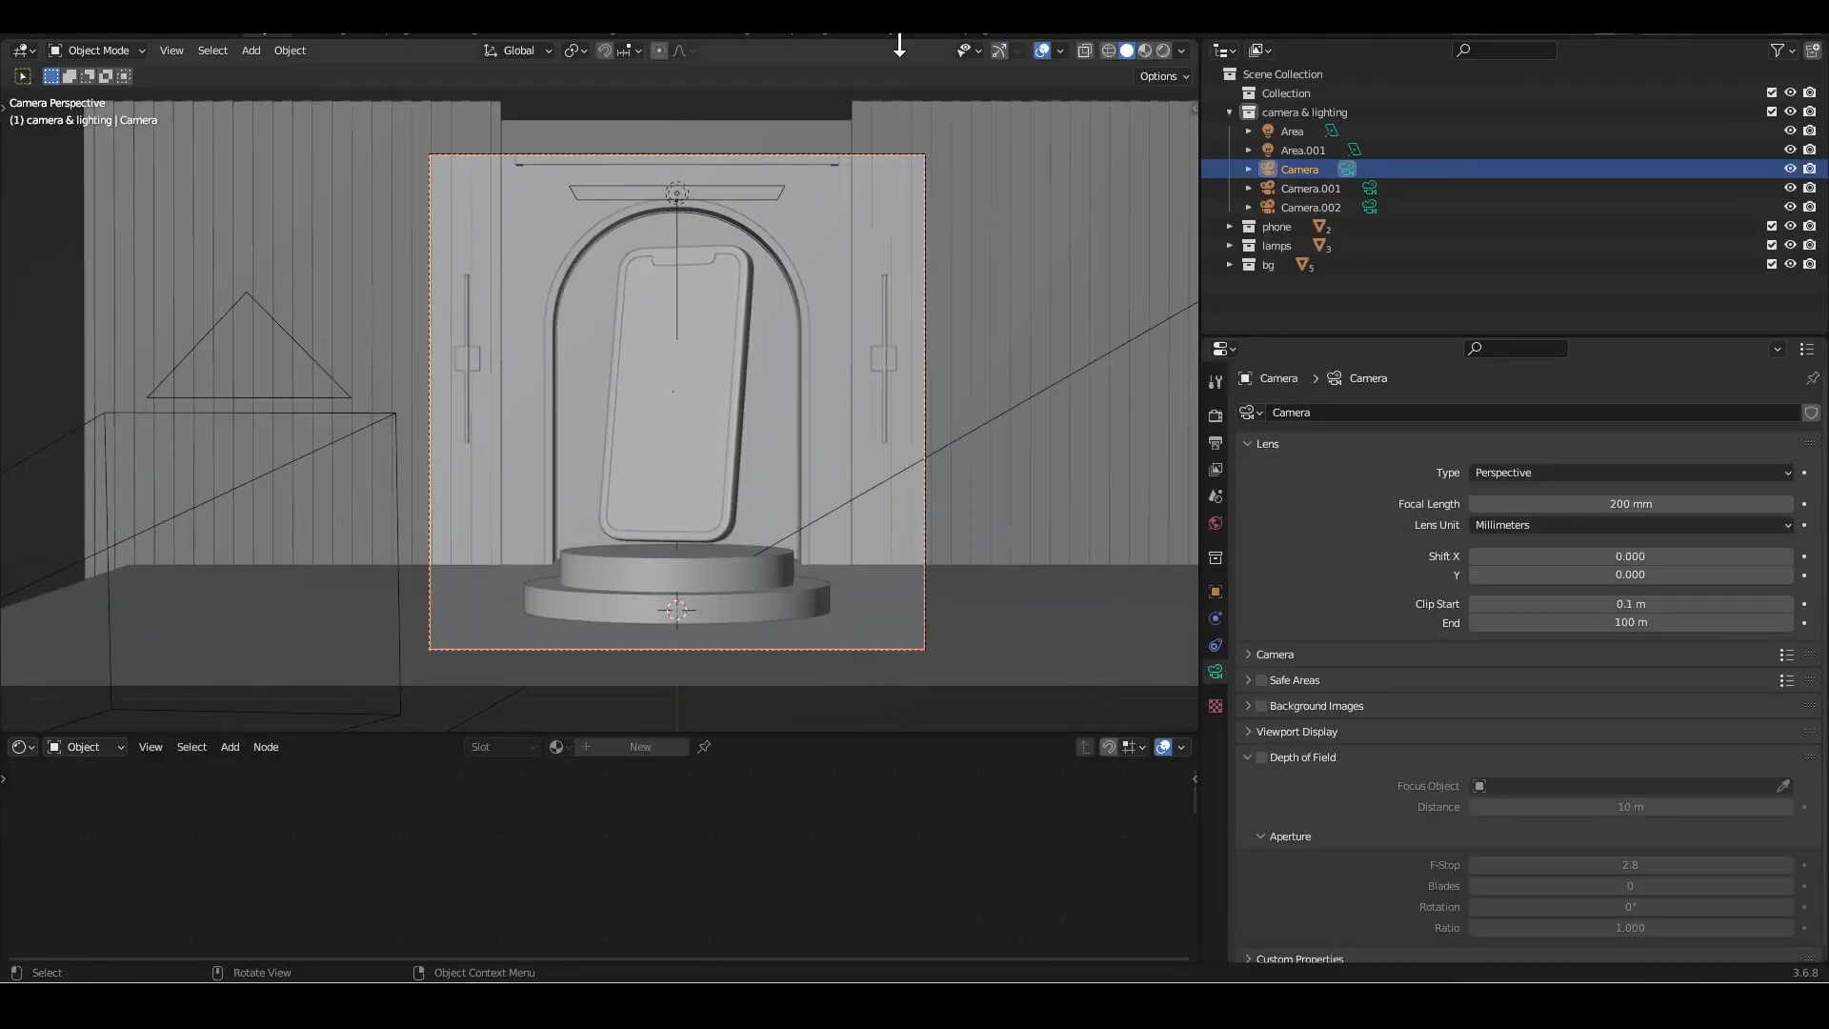
Display the podium scene in rendered shading and examine its missing textures from an orbited view and the camera view.
click(1164, 50)
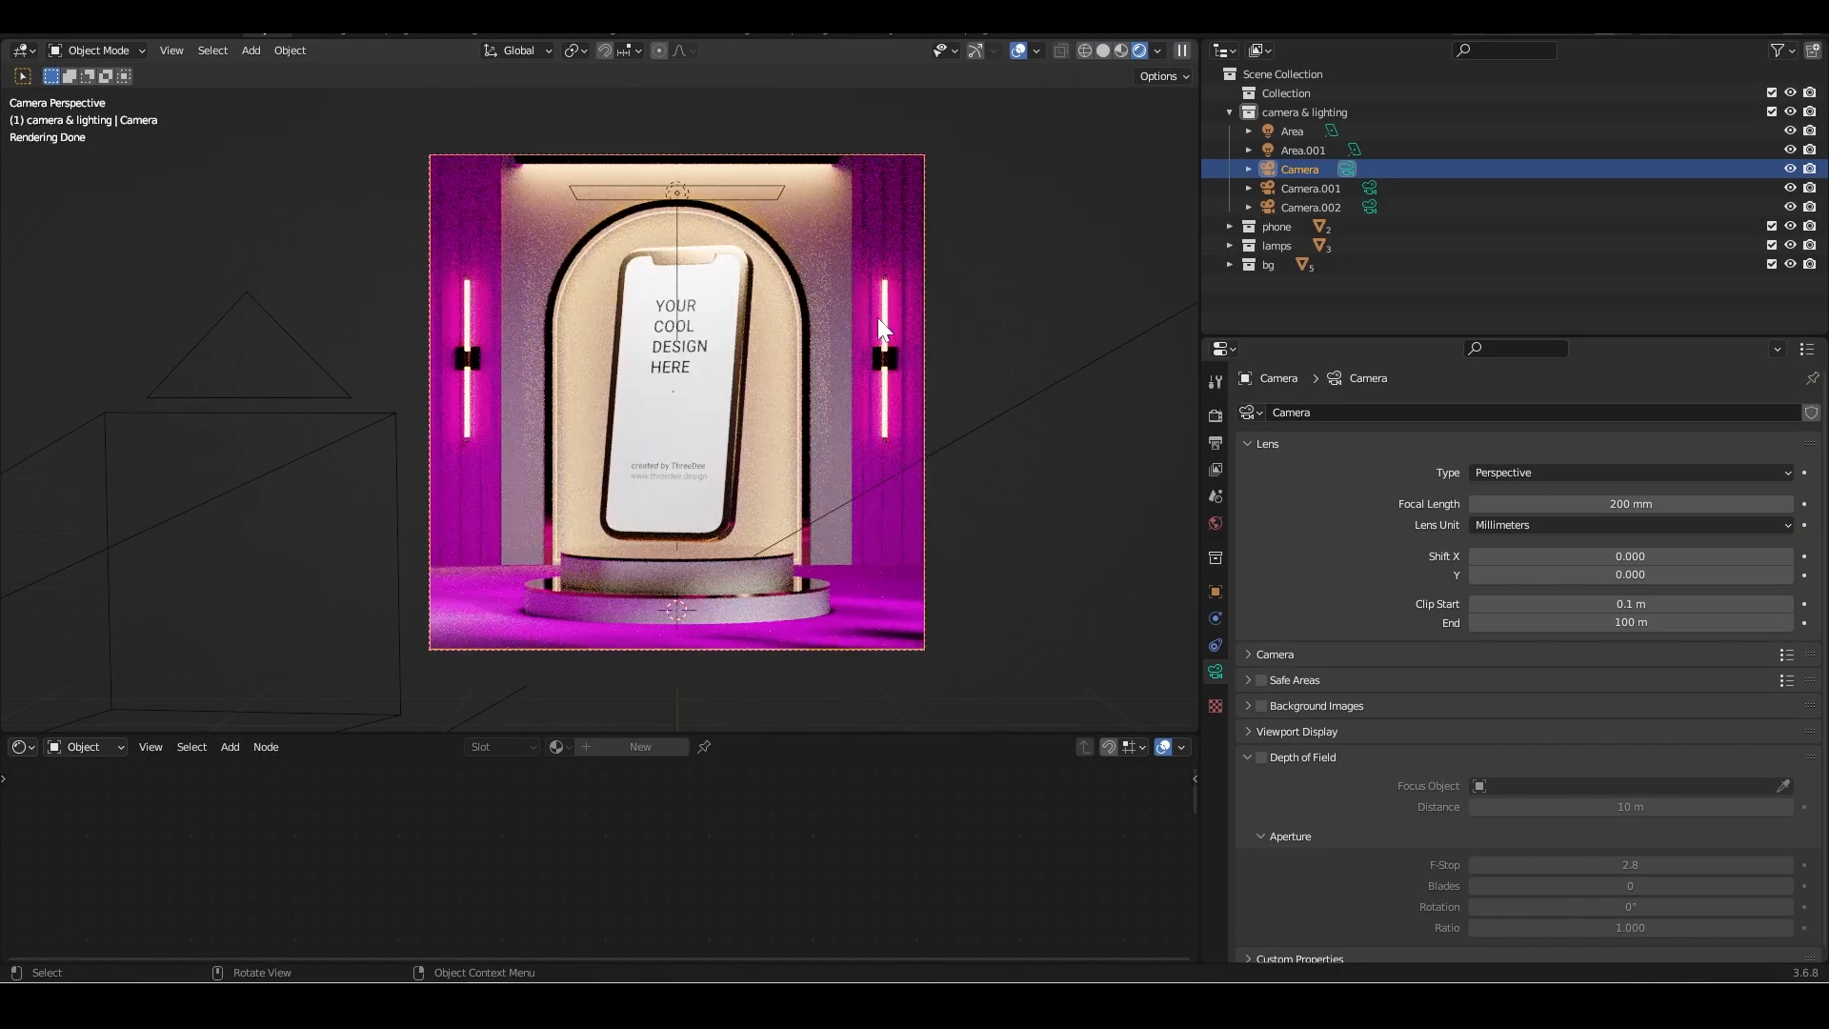
click(1214, 522)
click(1251, 412)
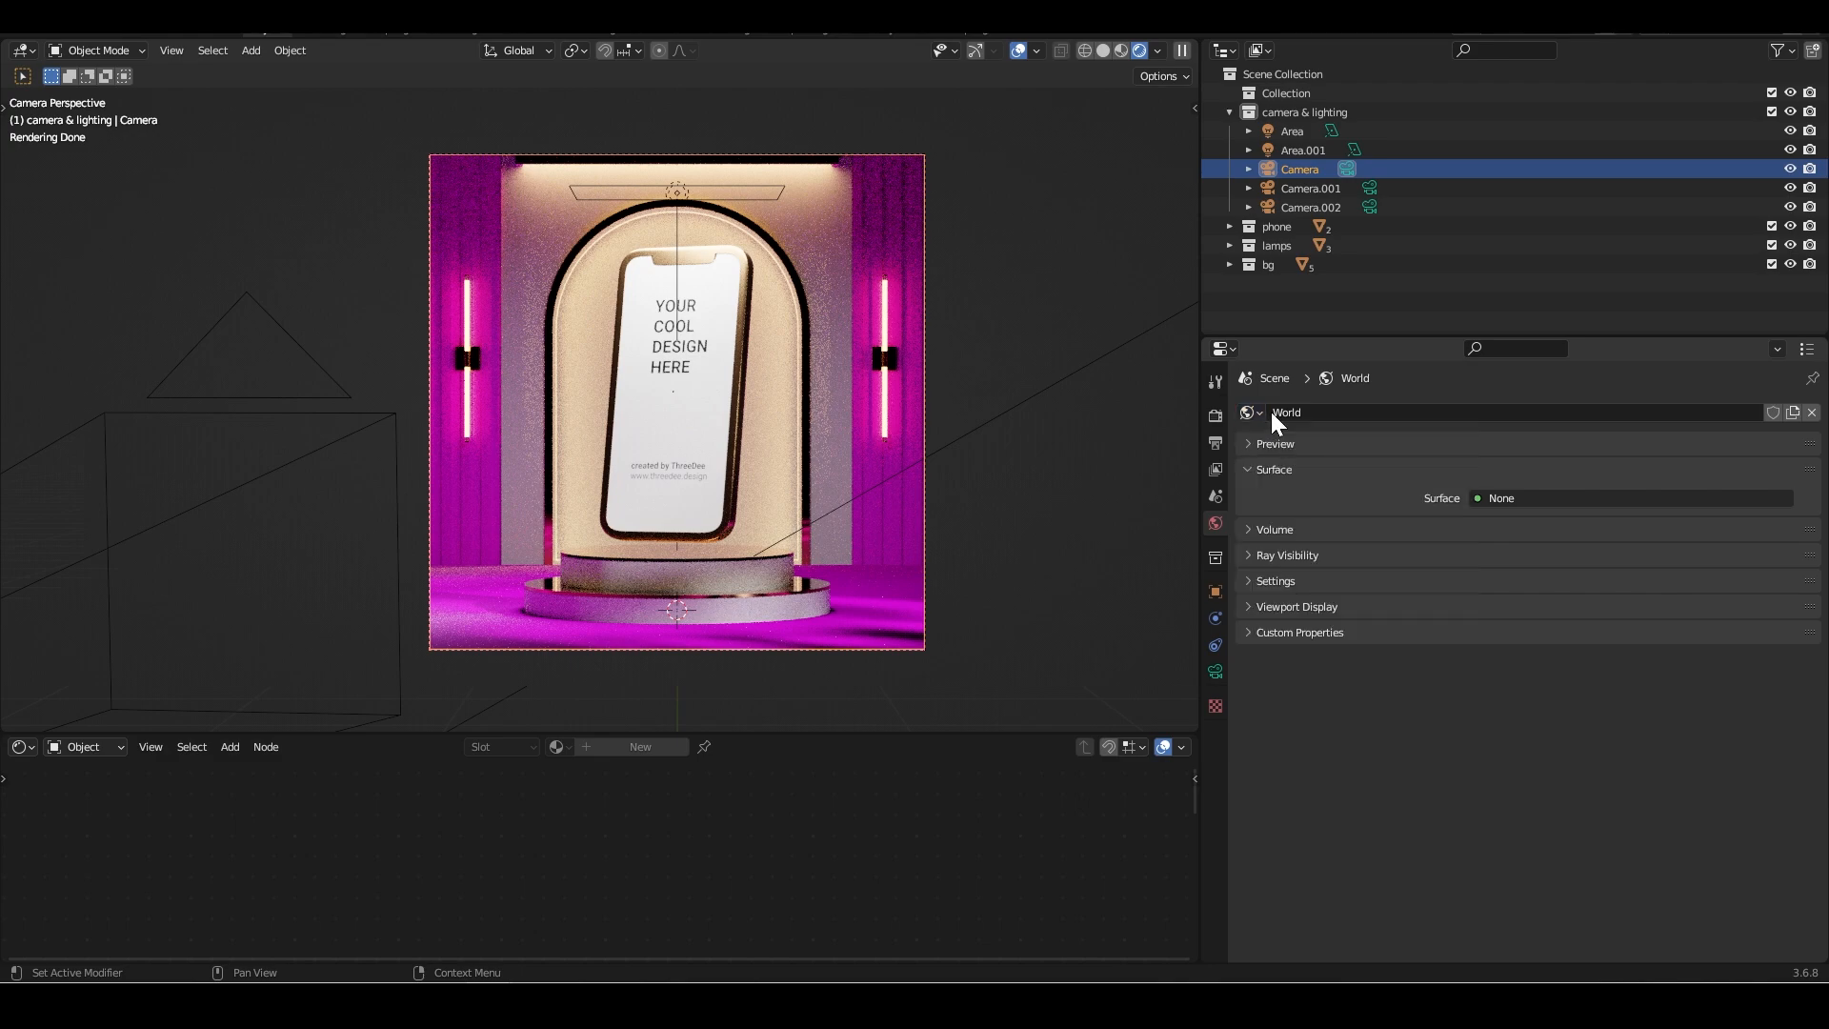
middle_drag(1095, 419, 789, 430)
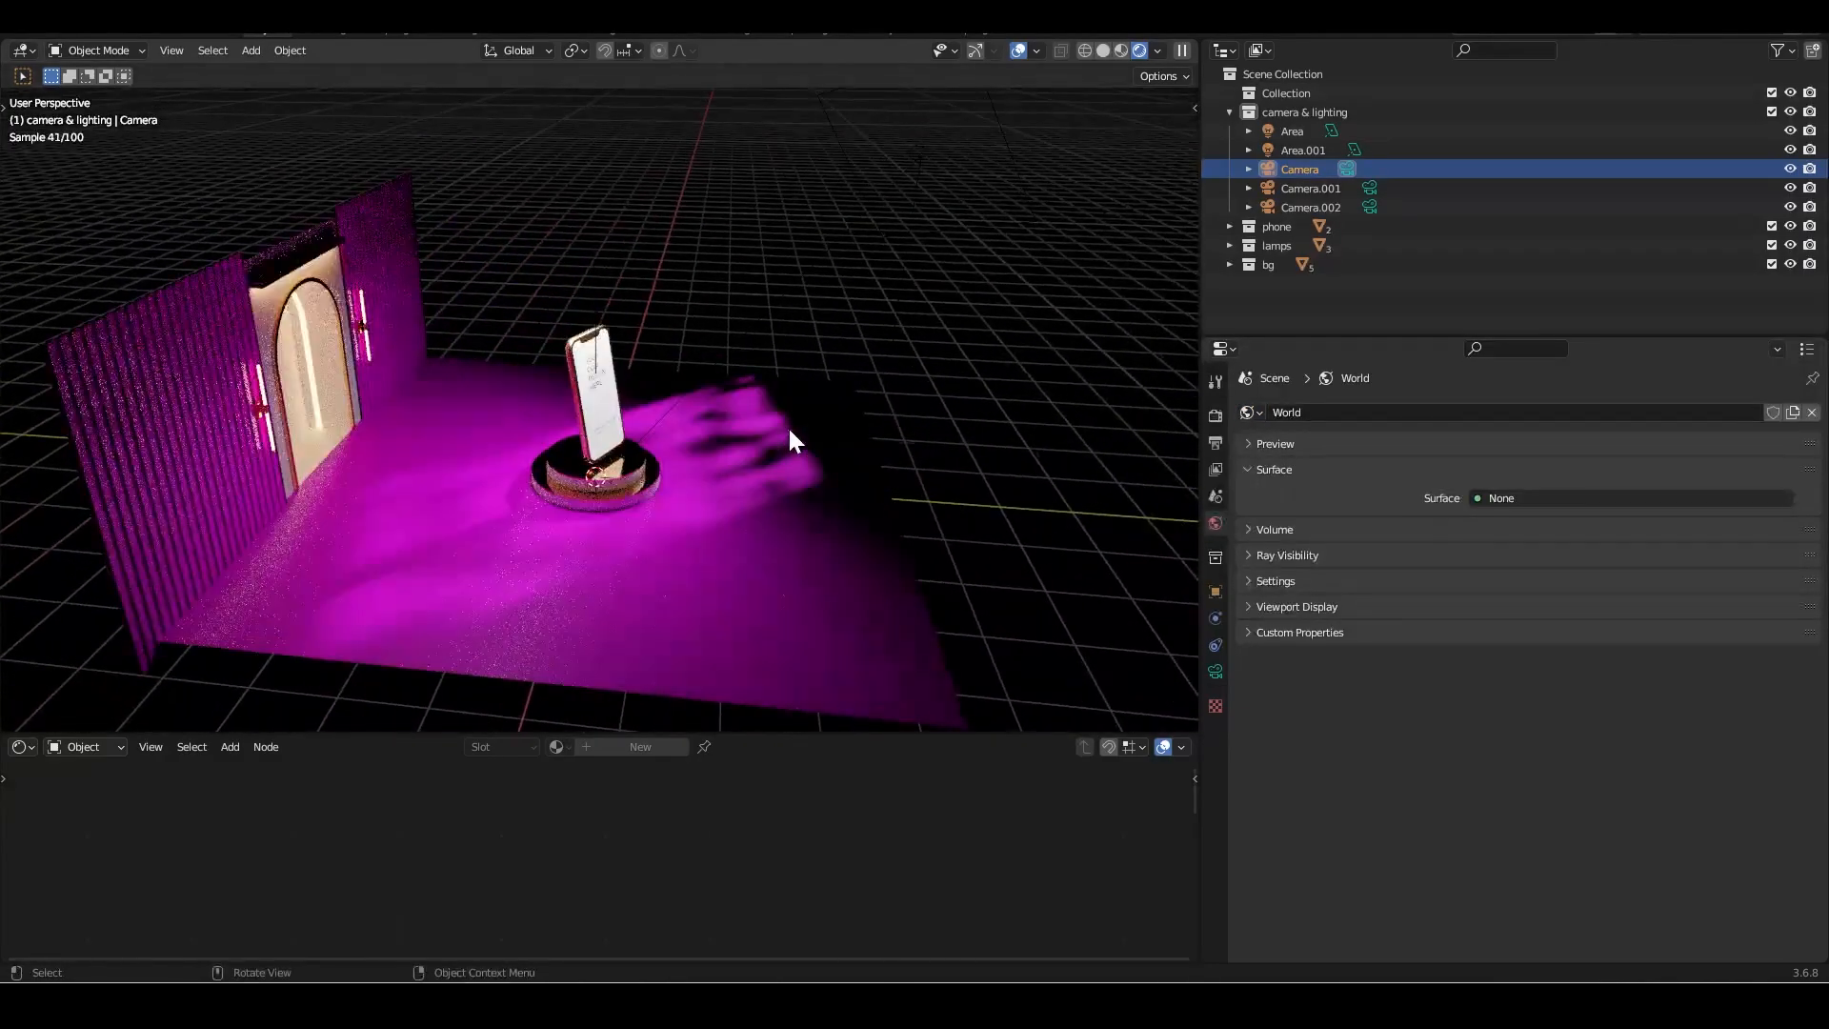
click(790, 430)
key(KP_0)
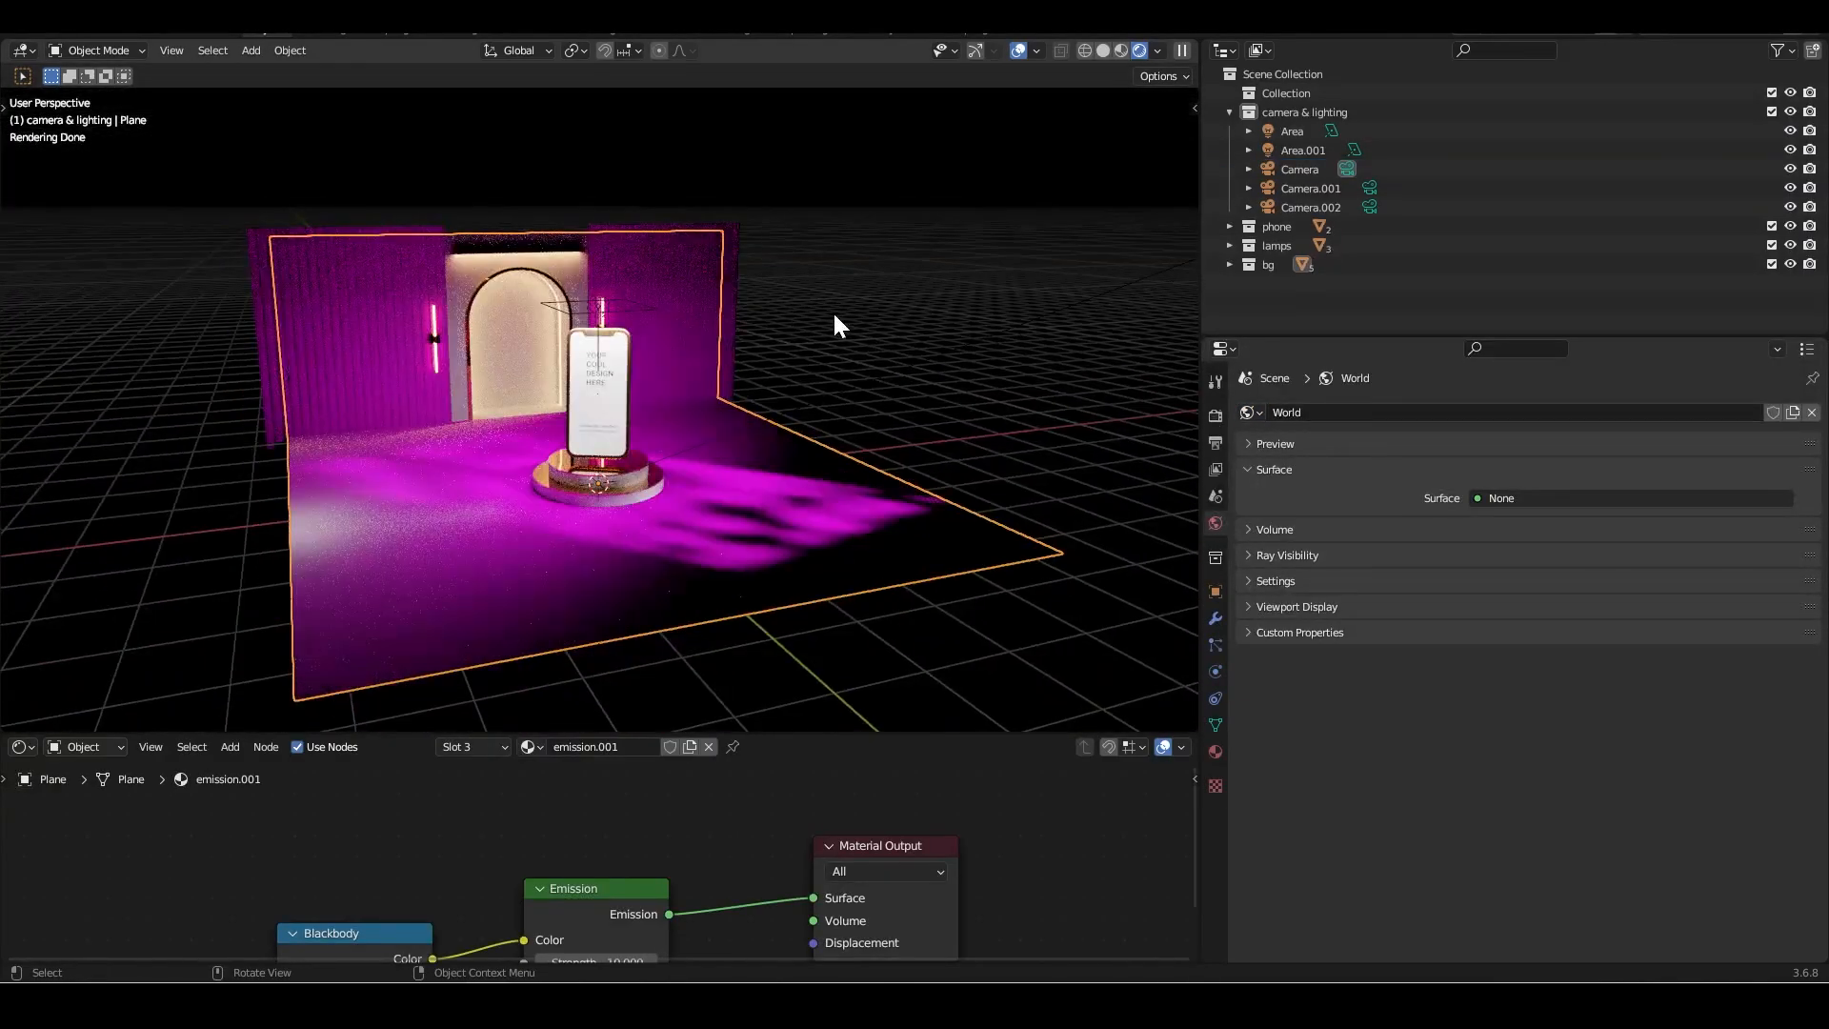
scroll(831, 311, up, 2)
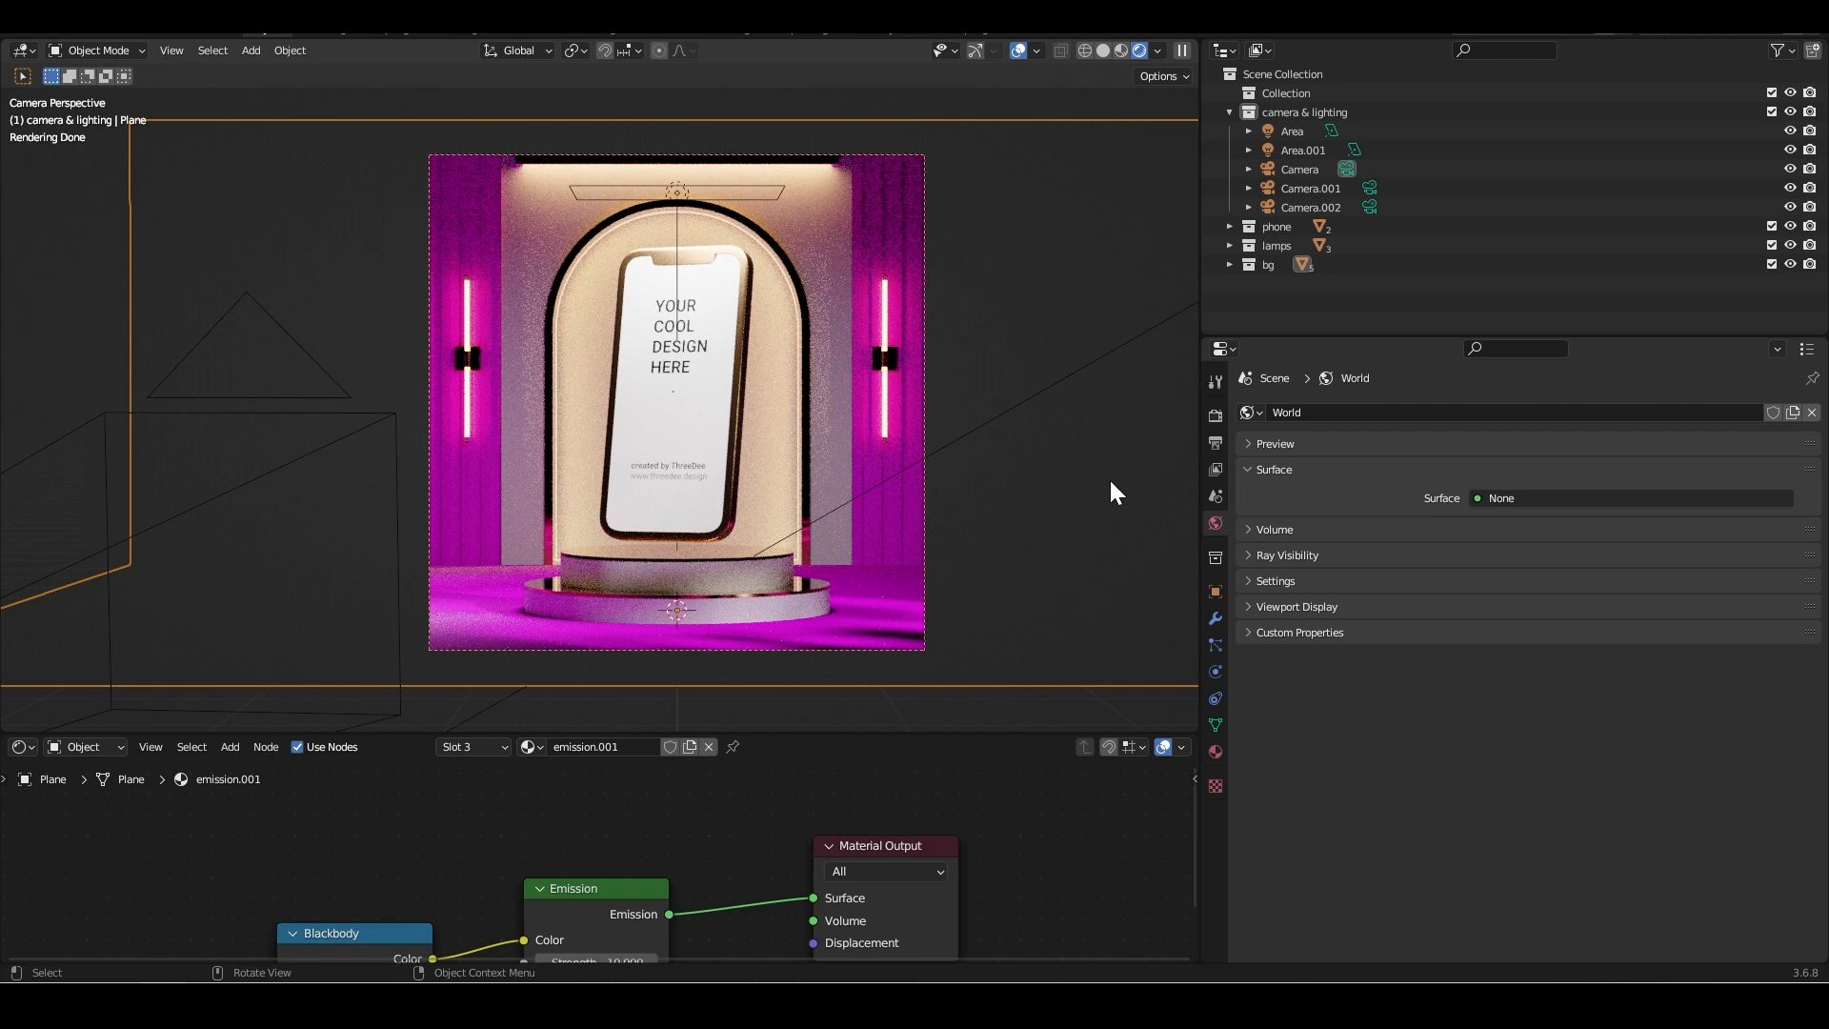
Look through the 16. Golden textures folder and its Marble006_2K-JPG subfolder while appending, without importing anything.
click(48, 26)
click(100, 243)
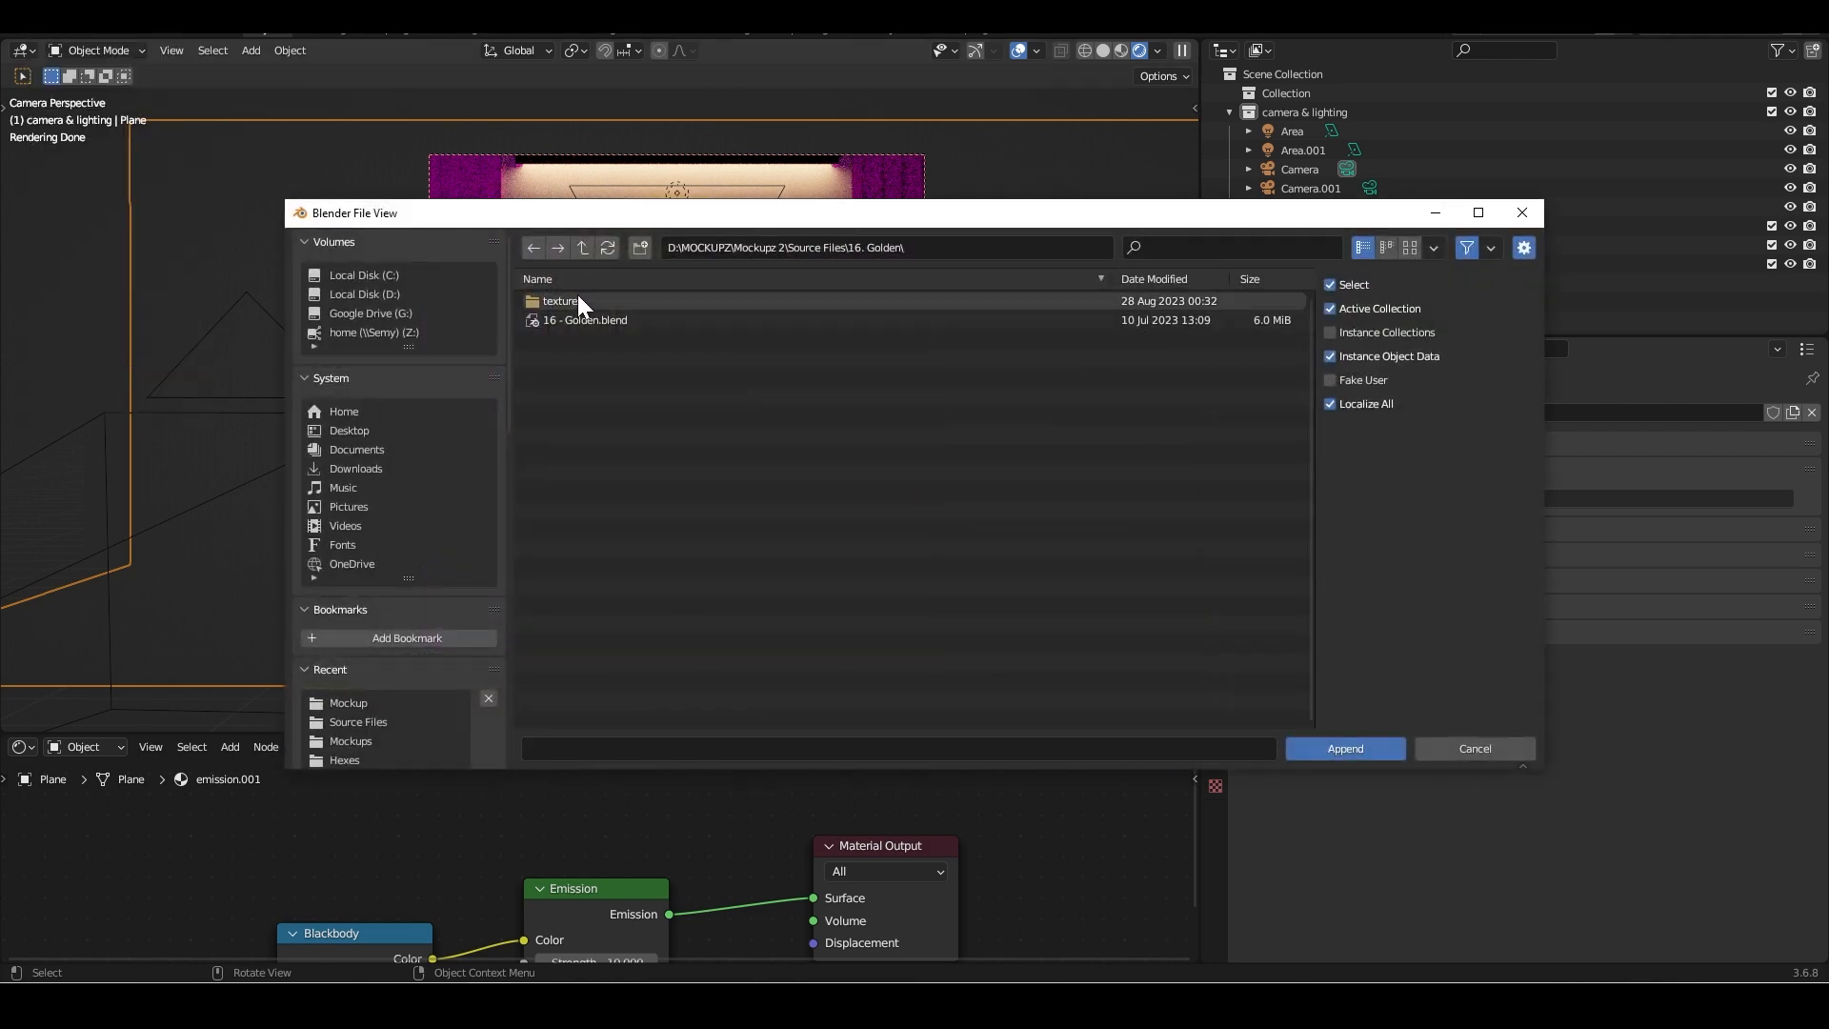
double_click(577, 300)
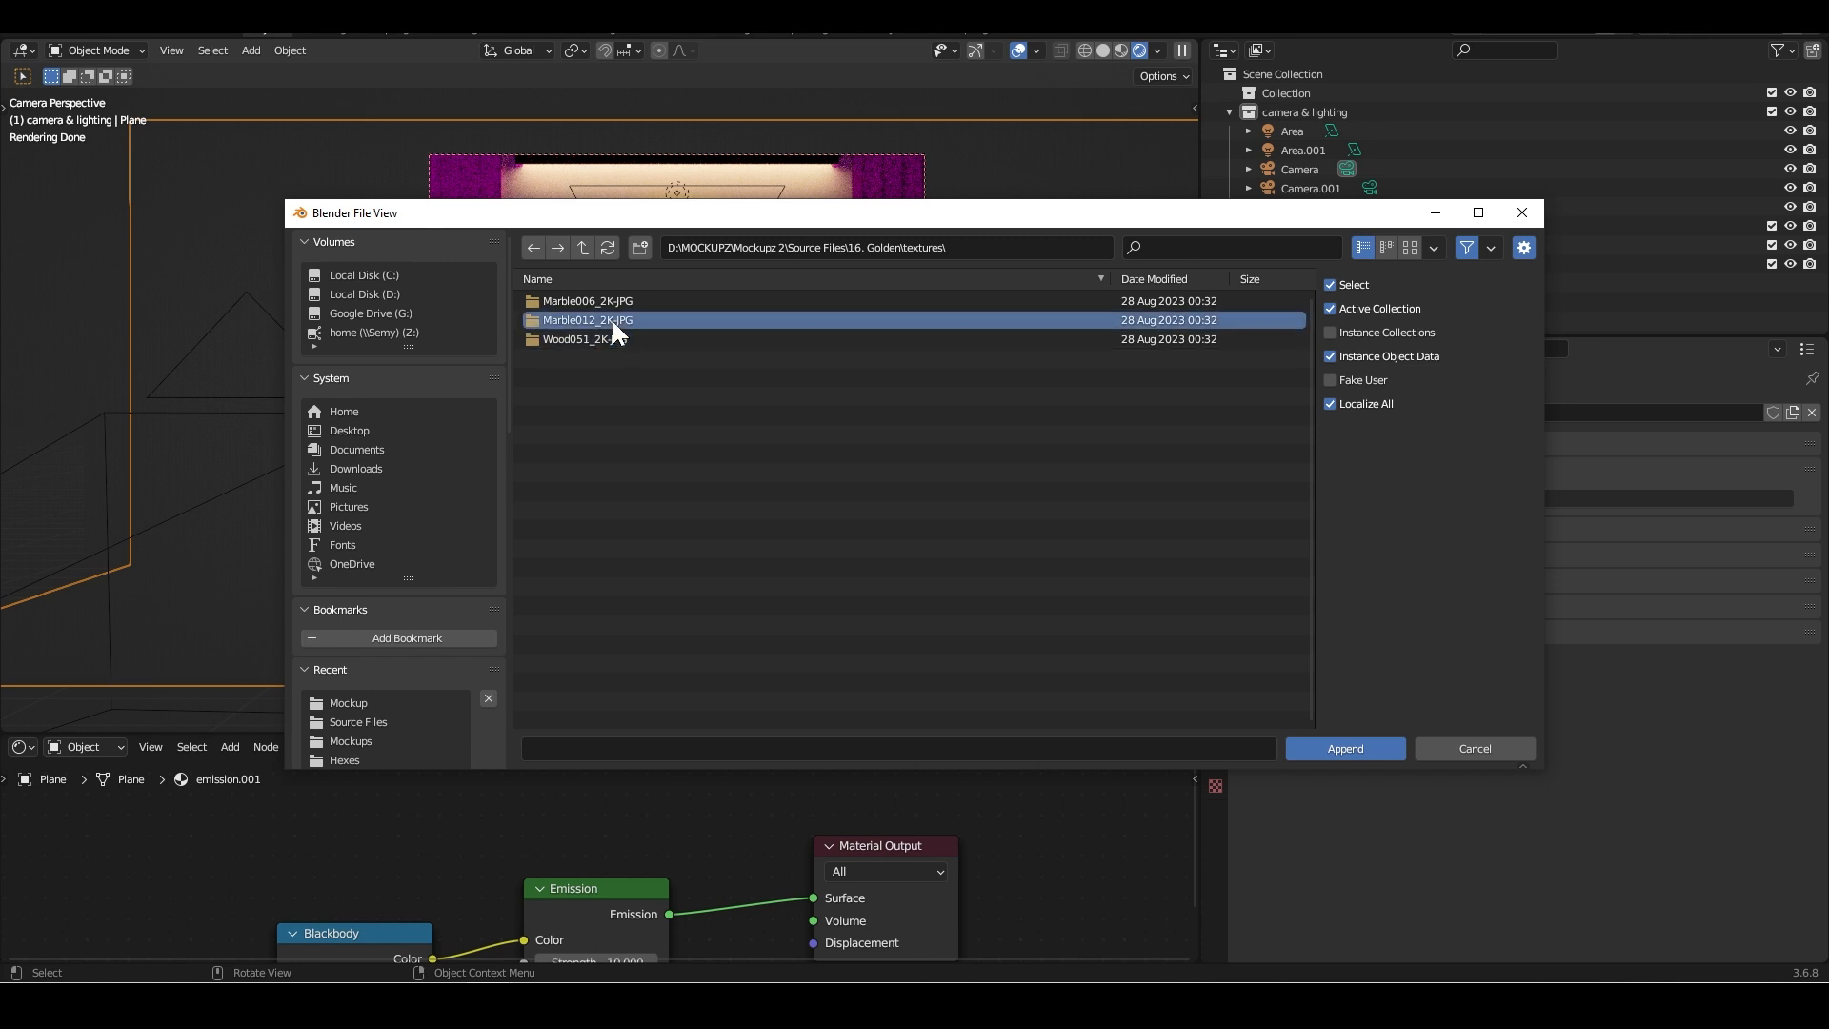
click(606, 300)
click(605, 300)
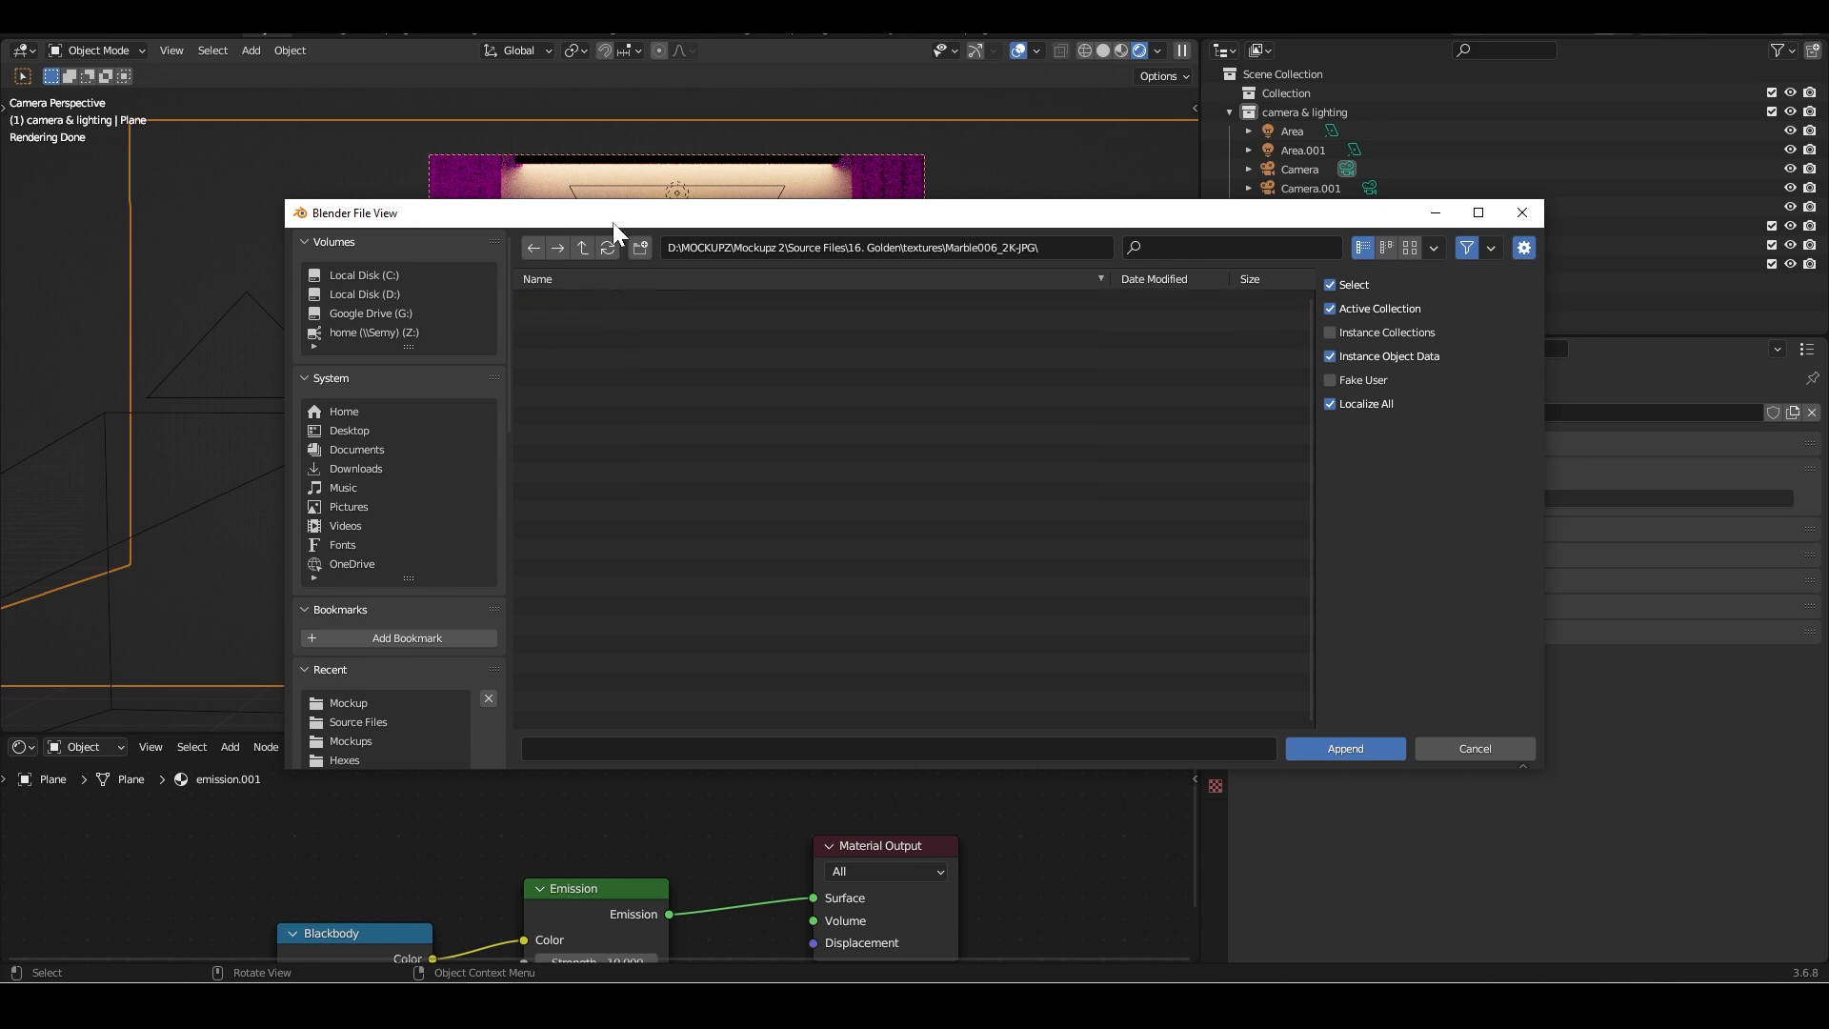
click(1516, 212)
Select the wall panel beside the arch and expand the Base Color image settings of its wood material.
click(1214, 751)
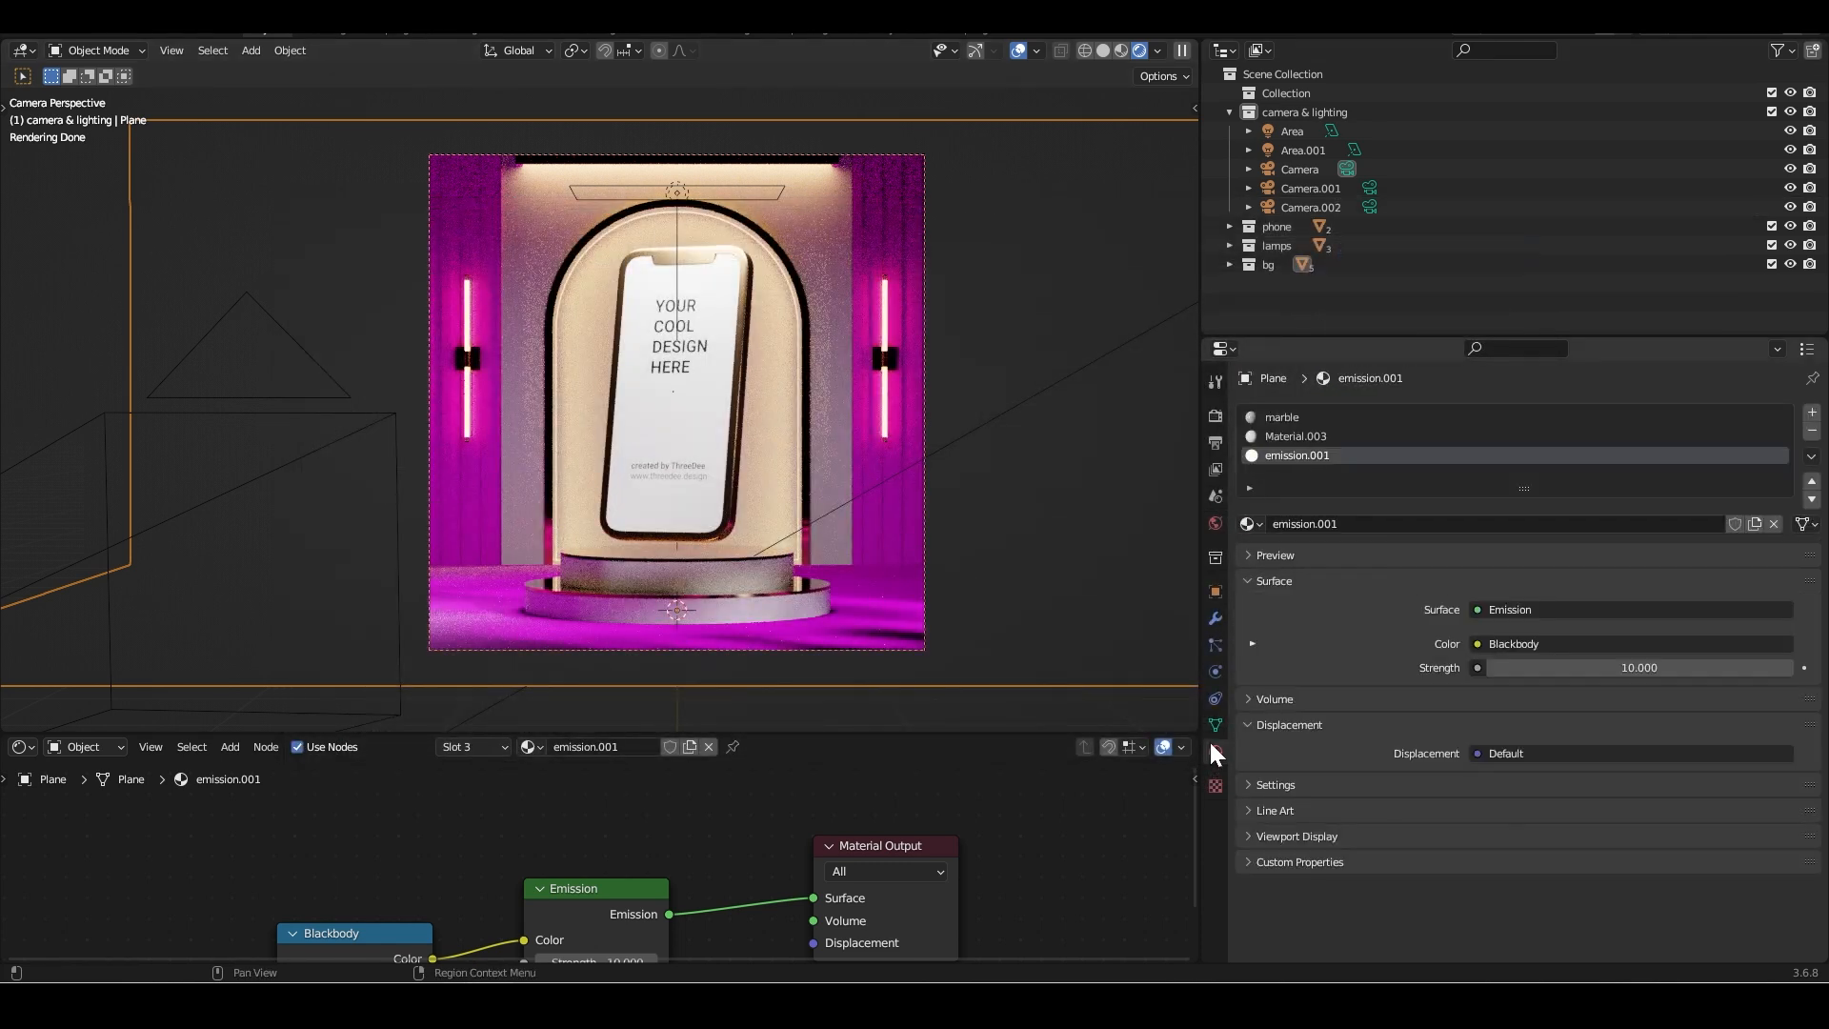
click(889, 467)
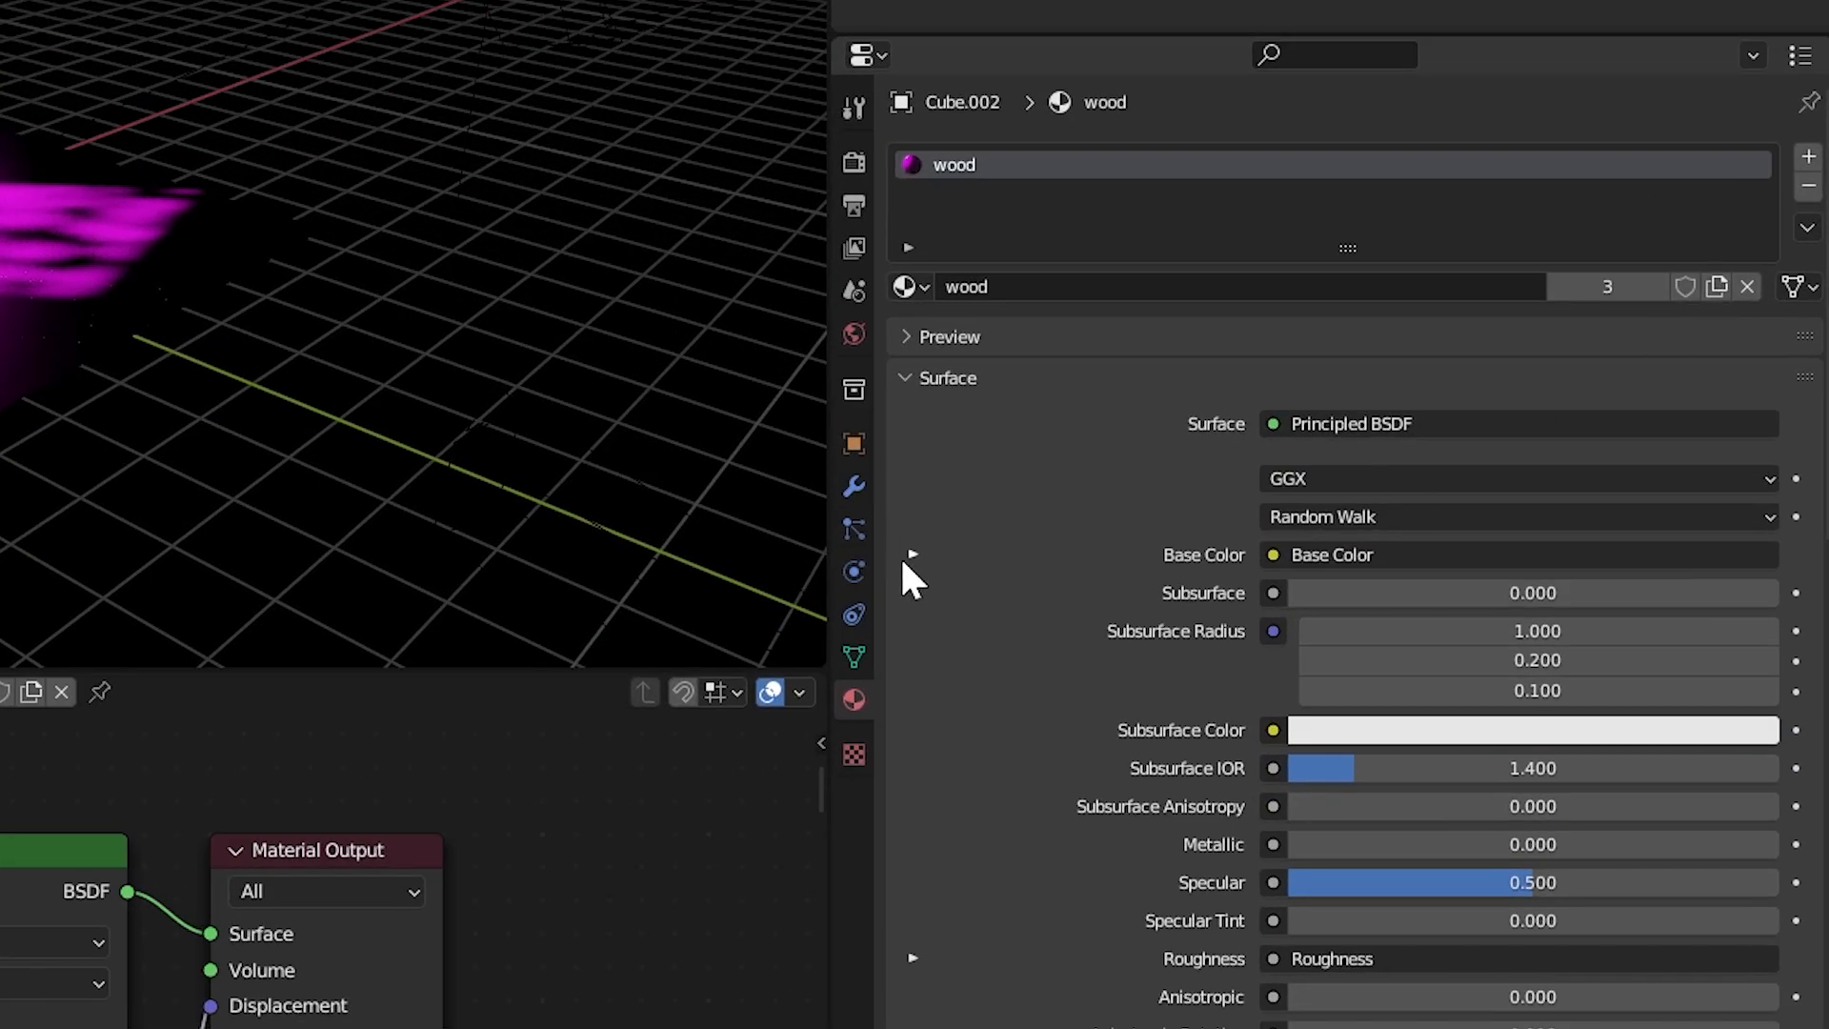
click(1151, 628)
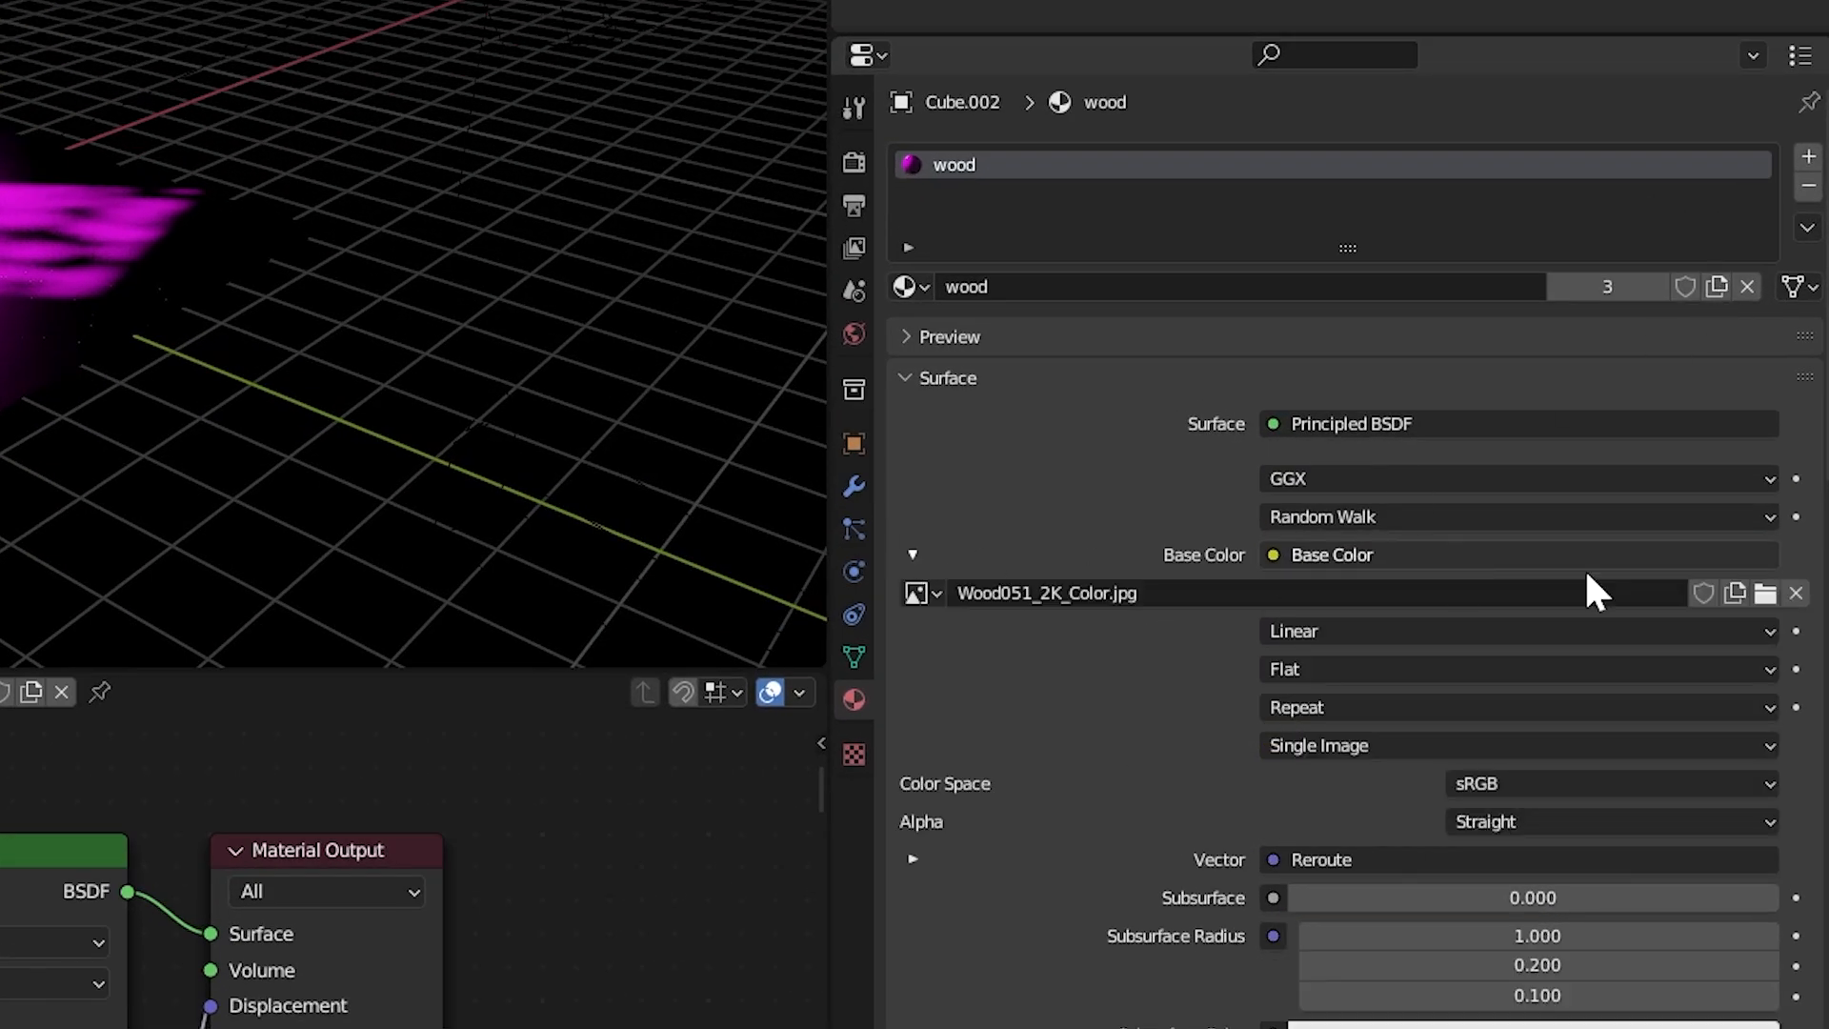
click(1762, 594)
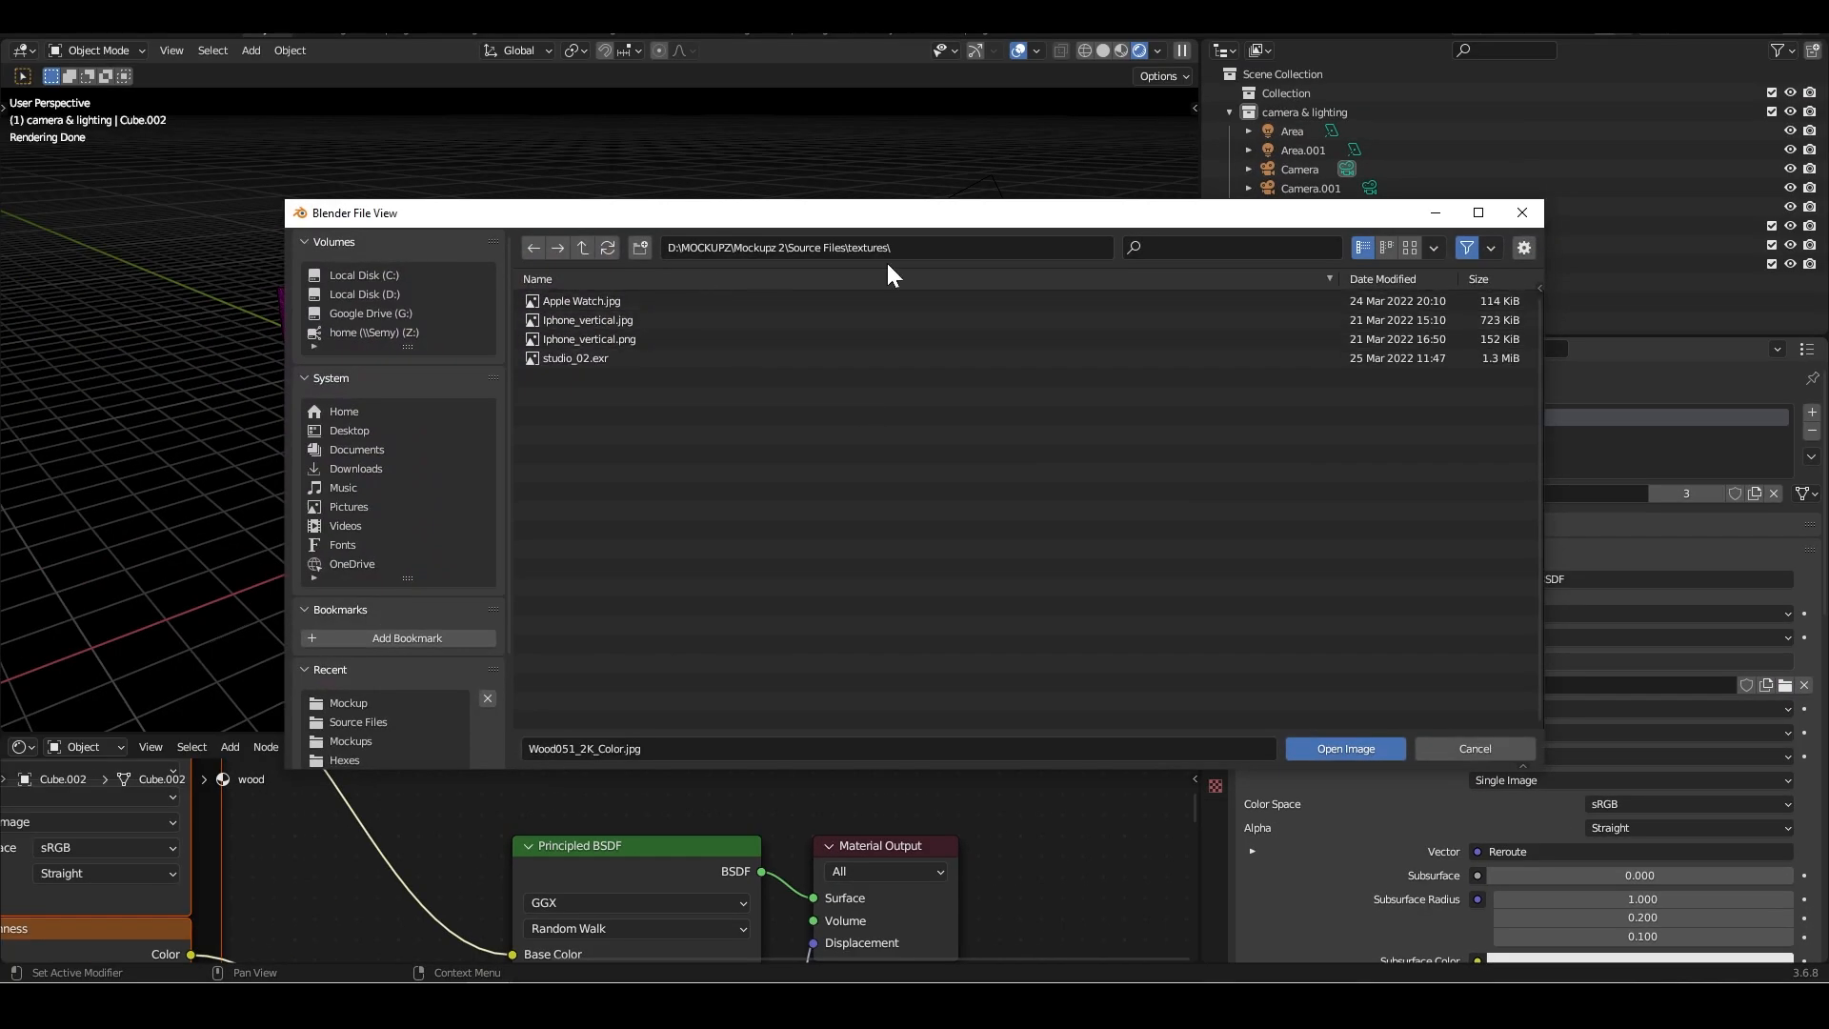
click(1521, 211)
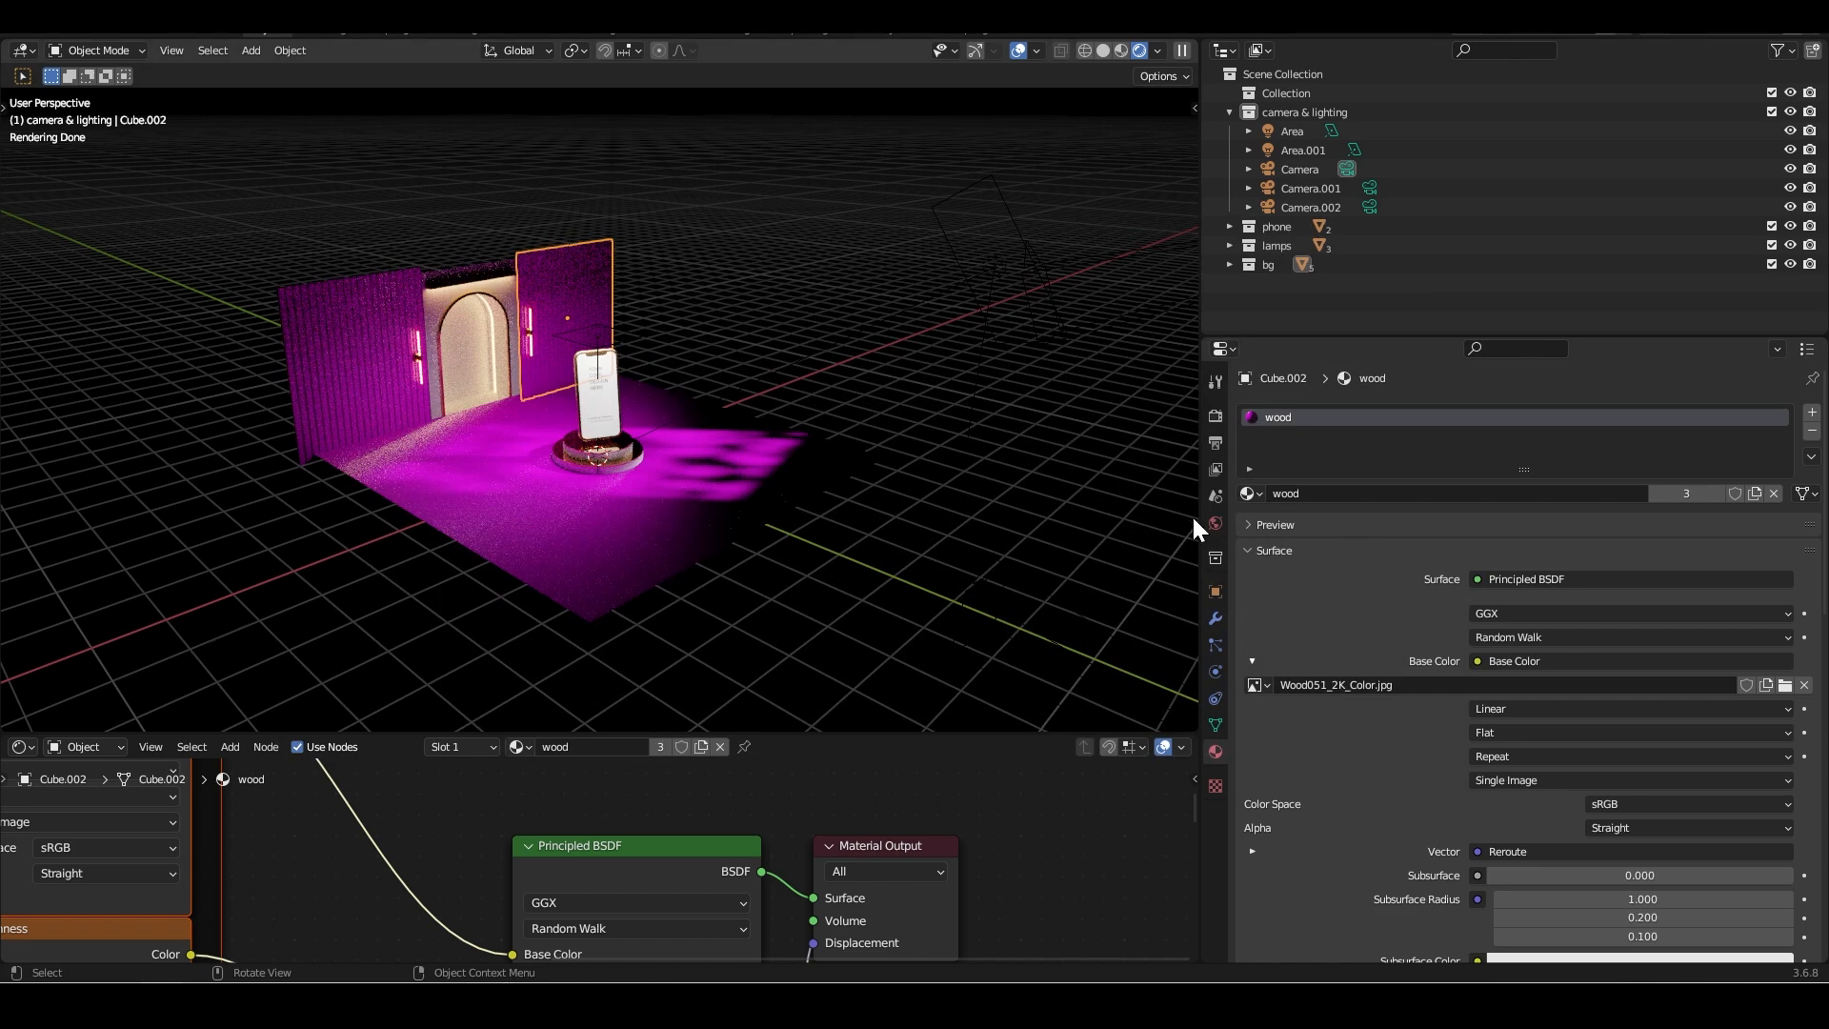
Load Wood051_2K_Color.jpg from 16. Golden\textures\Wood051_2K-JPG as the wood material's Base Color image.
click(1784, 685)
click(805, 248)
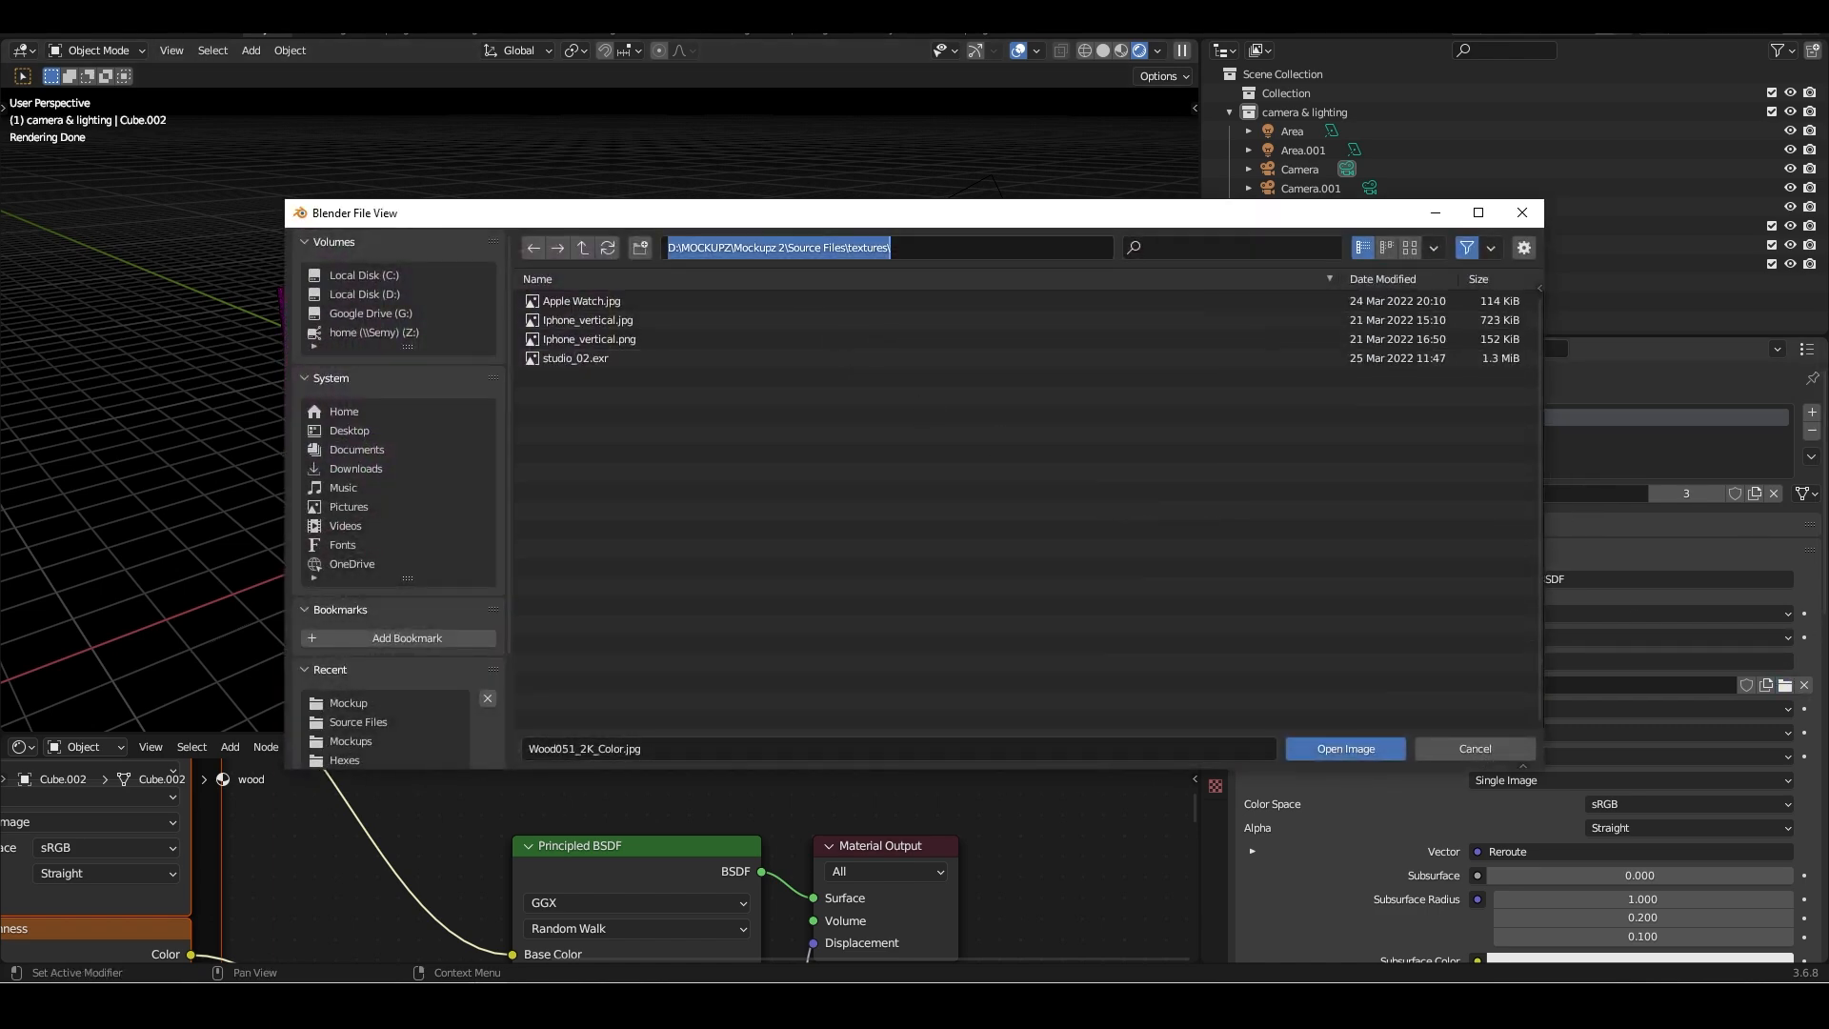
key(End)
key(Return)
click(625, 339)
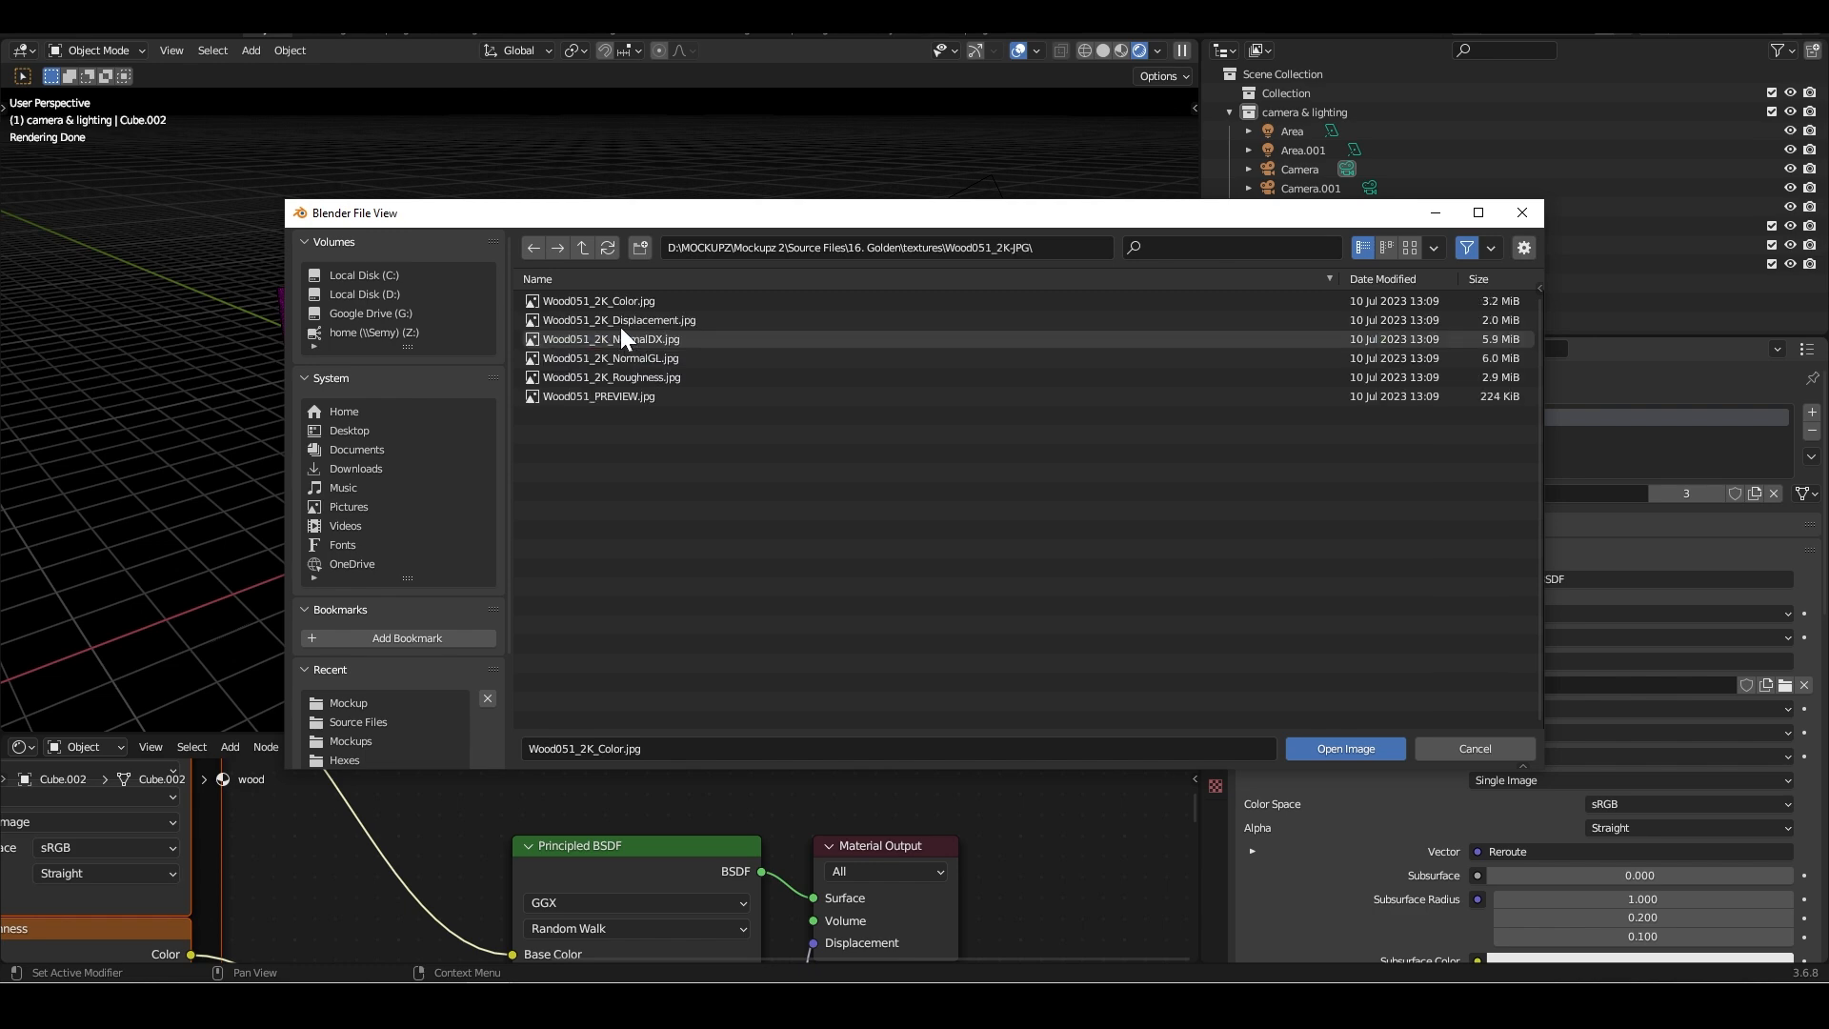
drag(666, 200, 672, 162)
drag(715, 87, 515, 111)
key(Return)
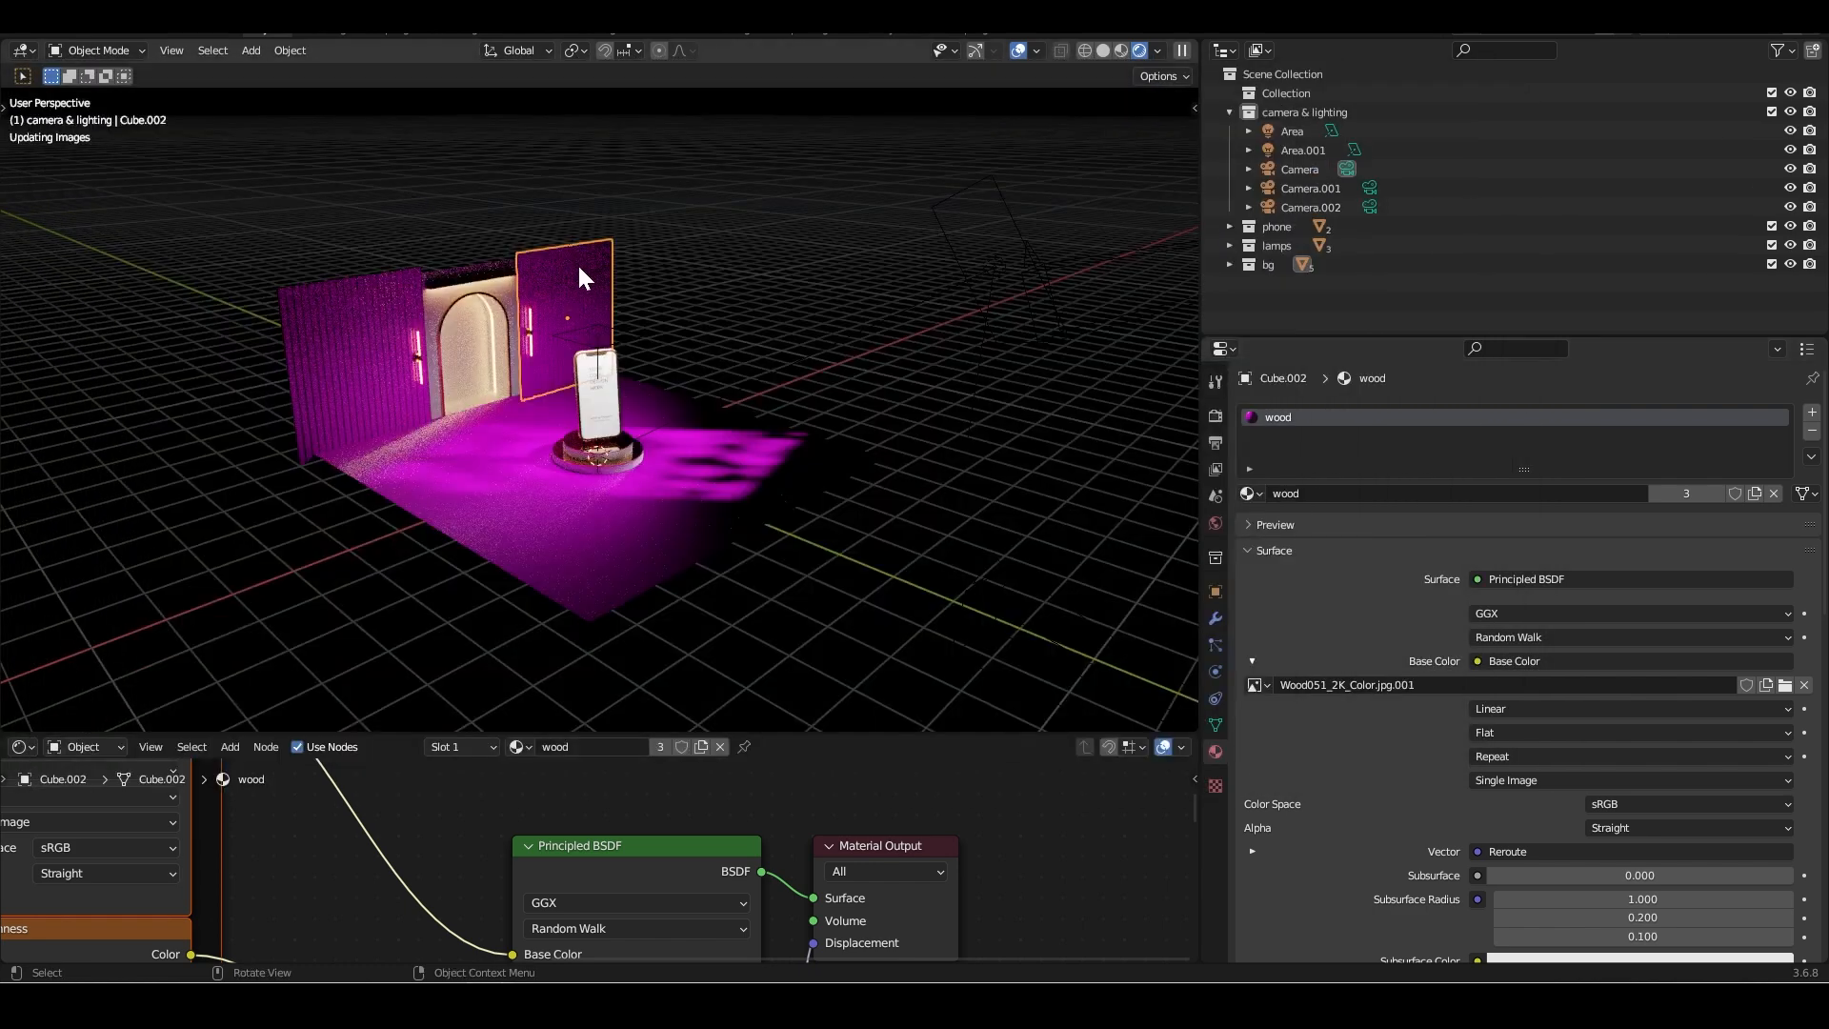
middle_drag(580, 263, 537, 261)
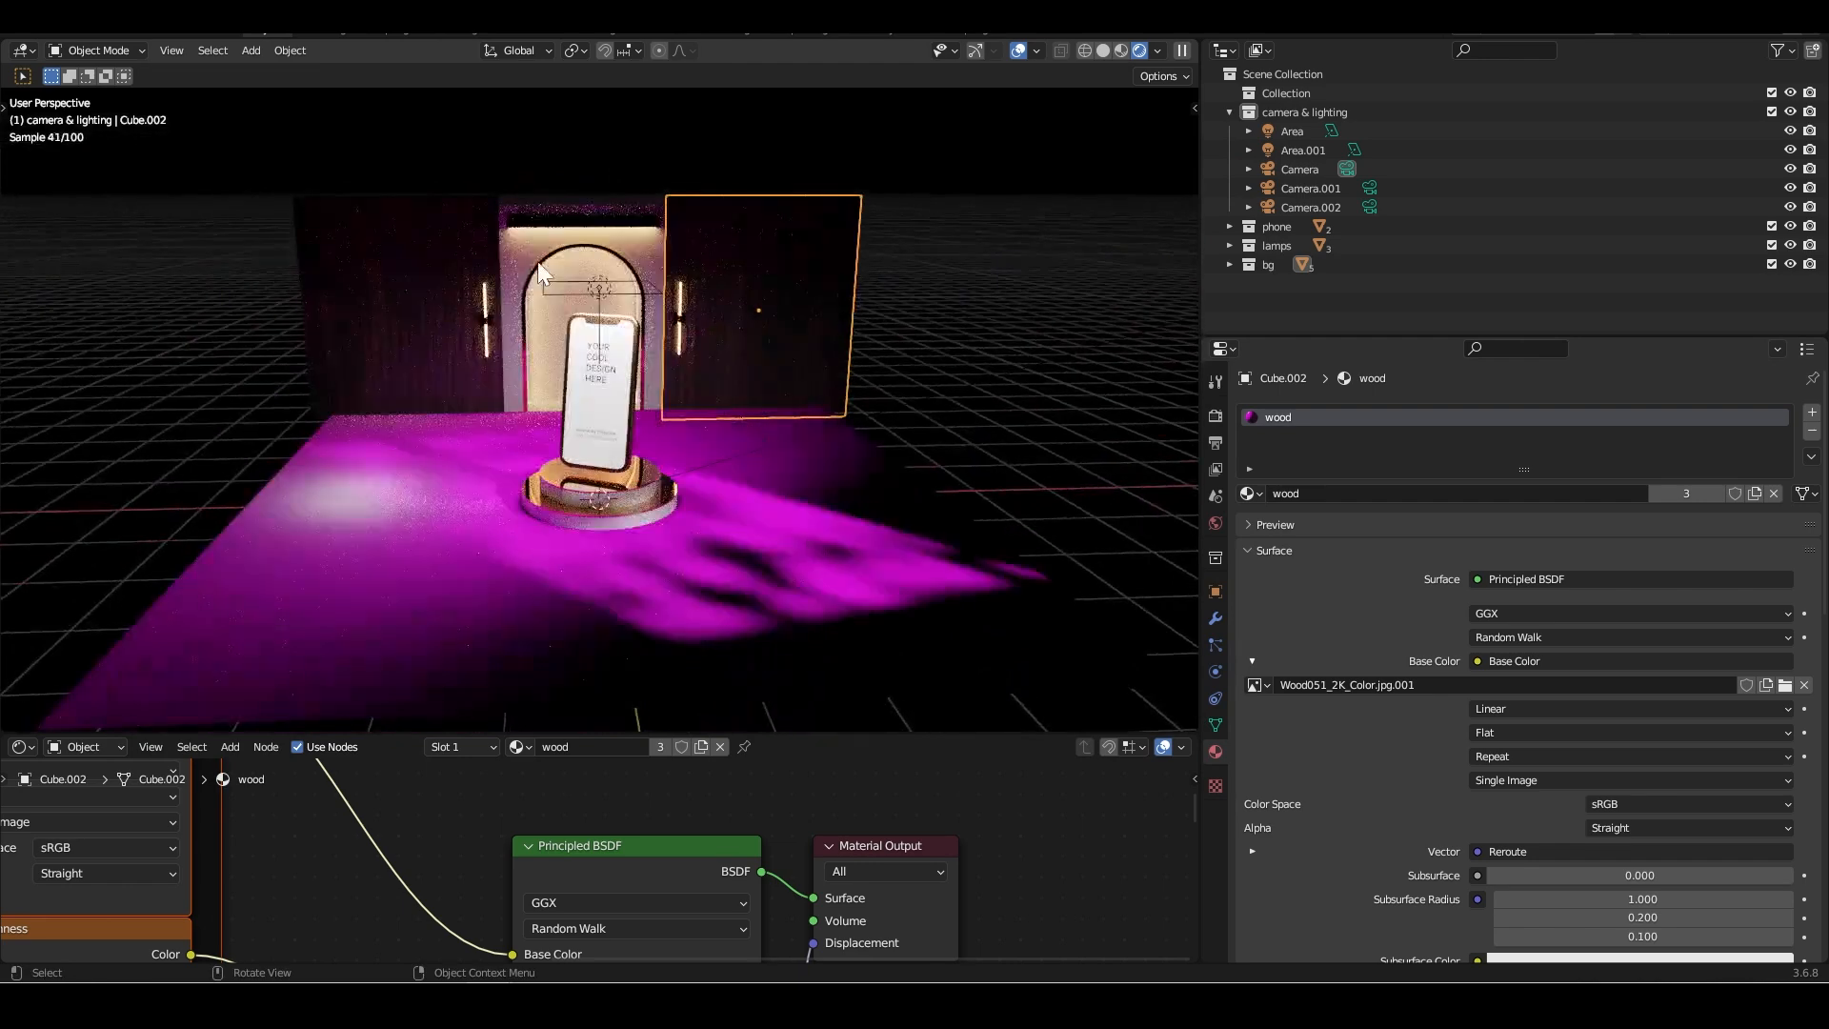
Run Find Missing Files on the textures folder inside 16. Golden to relink the scene's missing textures.
click(44, 31)
mouse_move(133, 334)
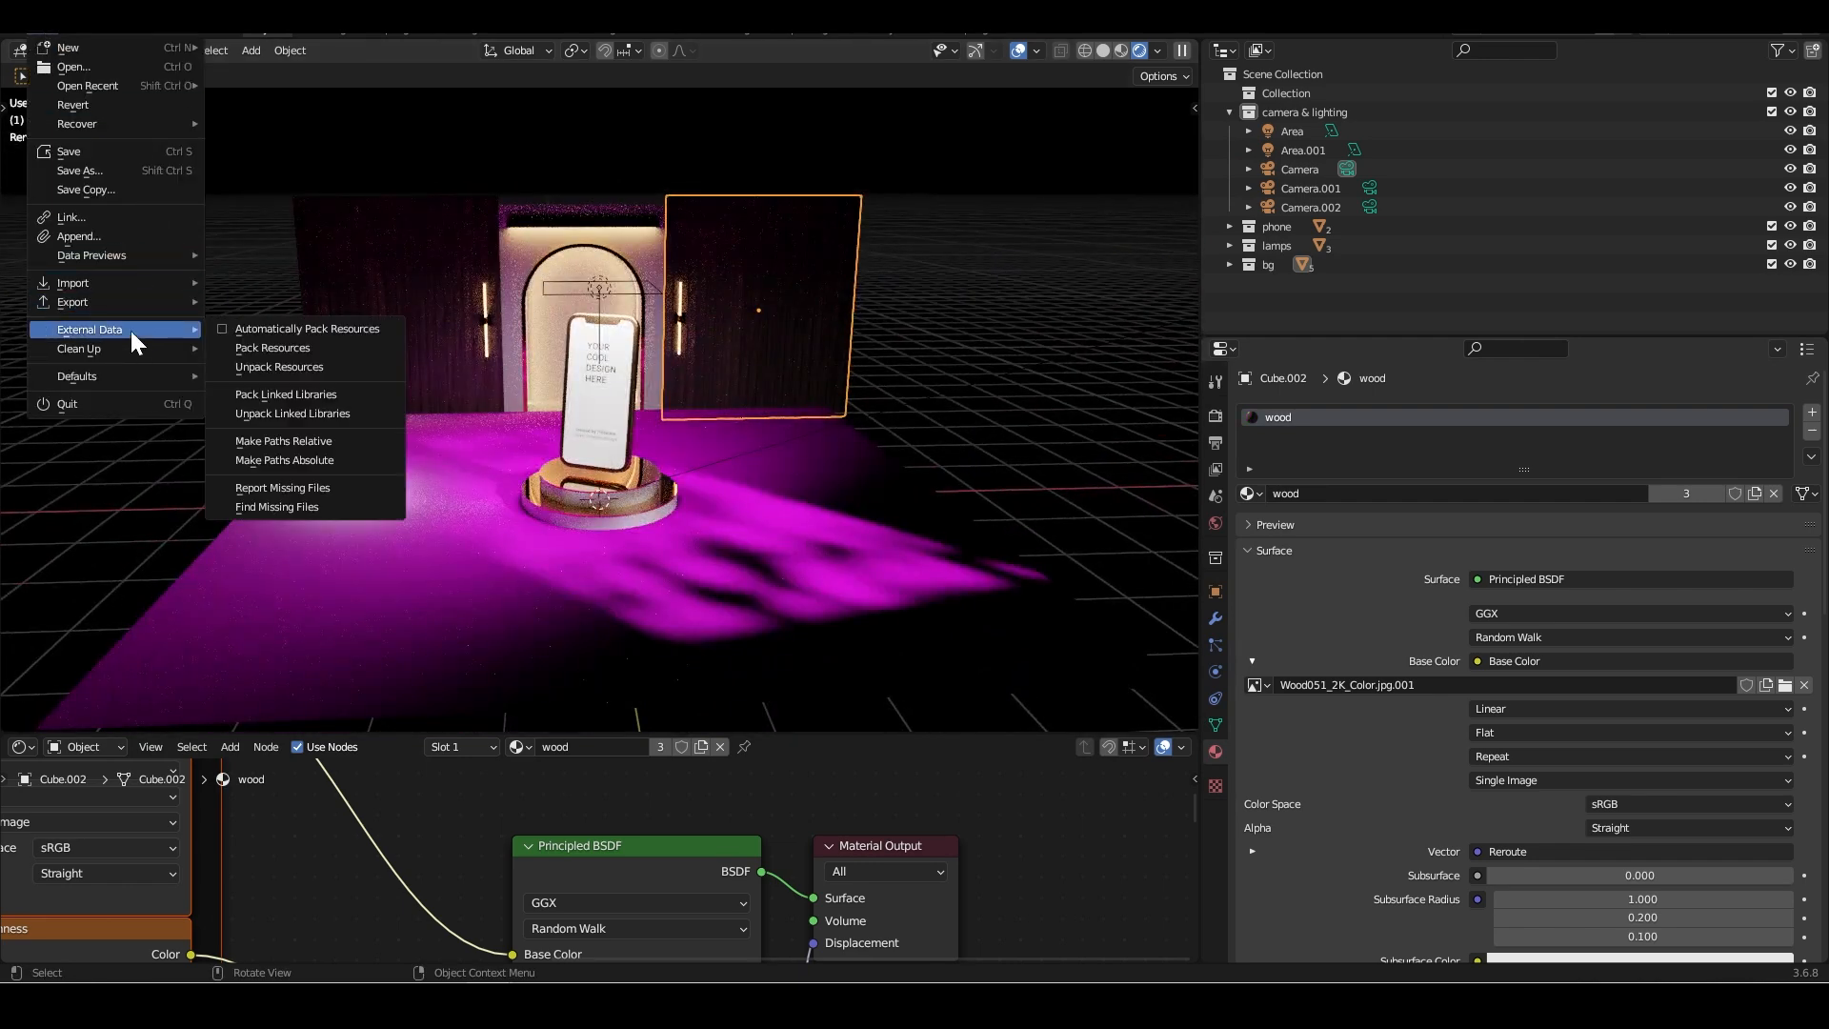
click(285, 507)
click(596, 233)
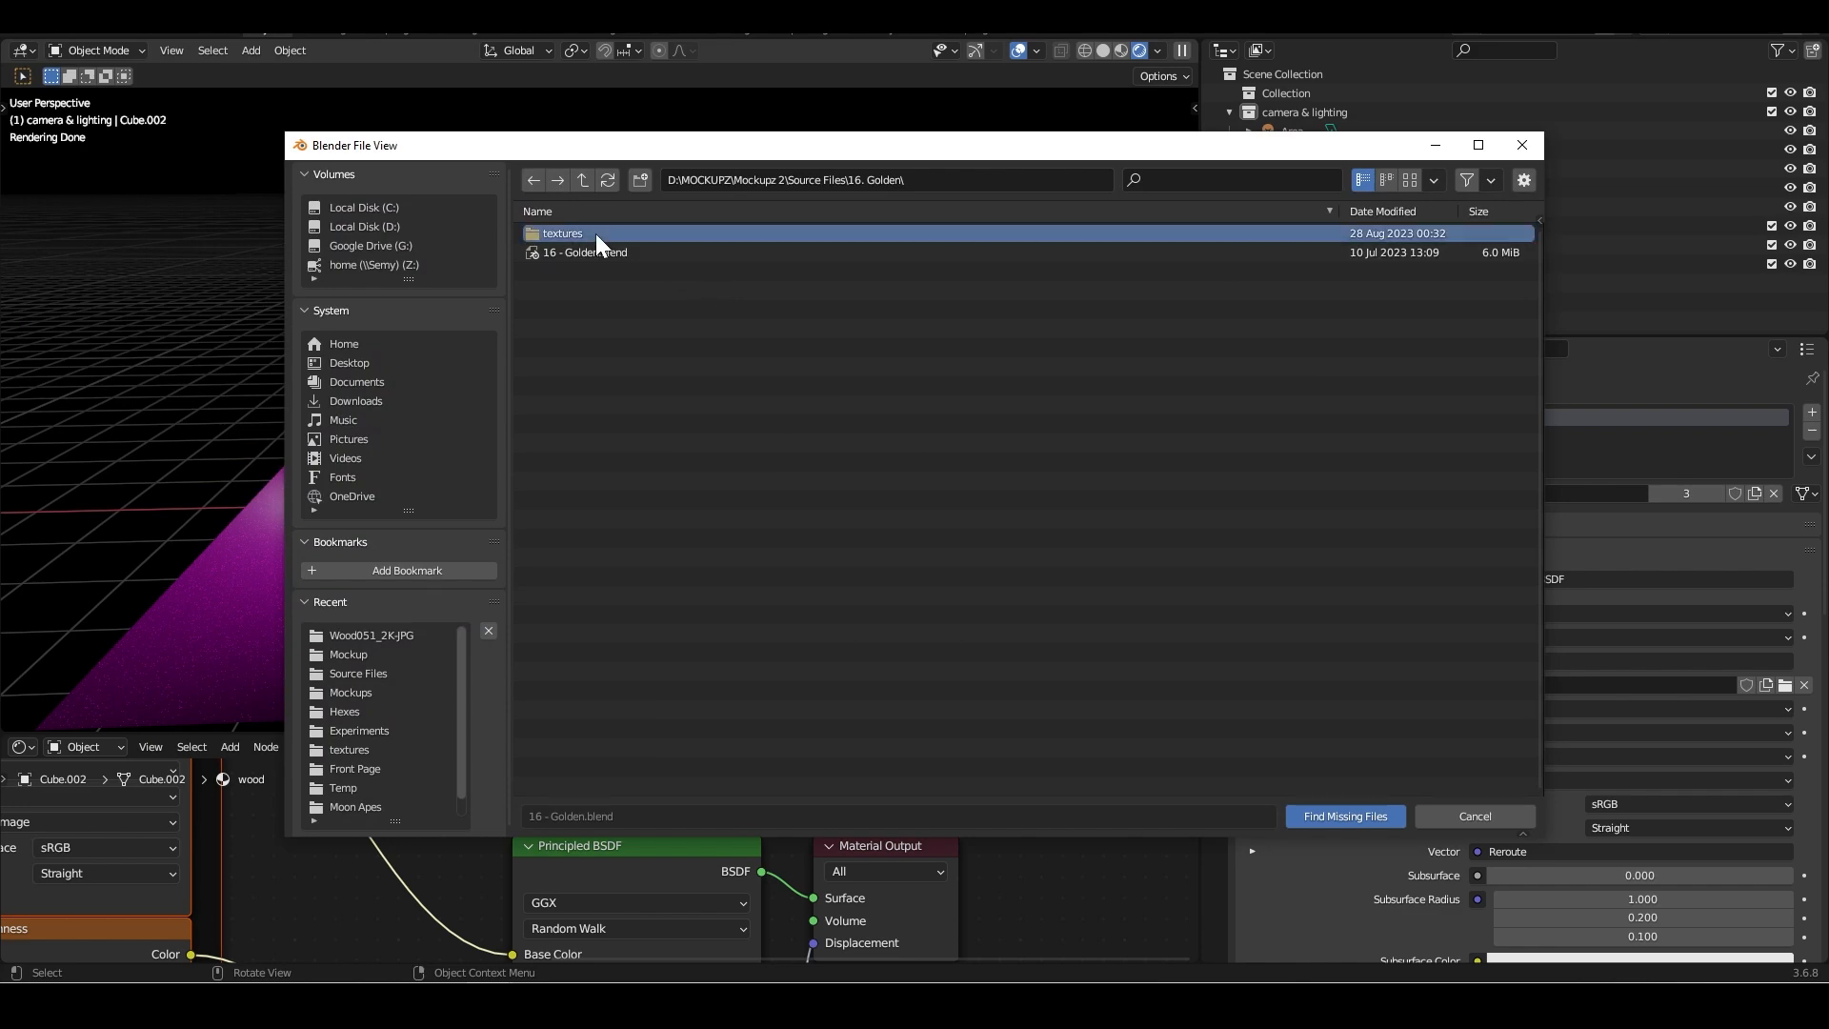
double_click(596, 233)
click(1333, 815)
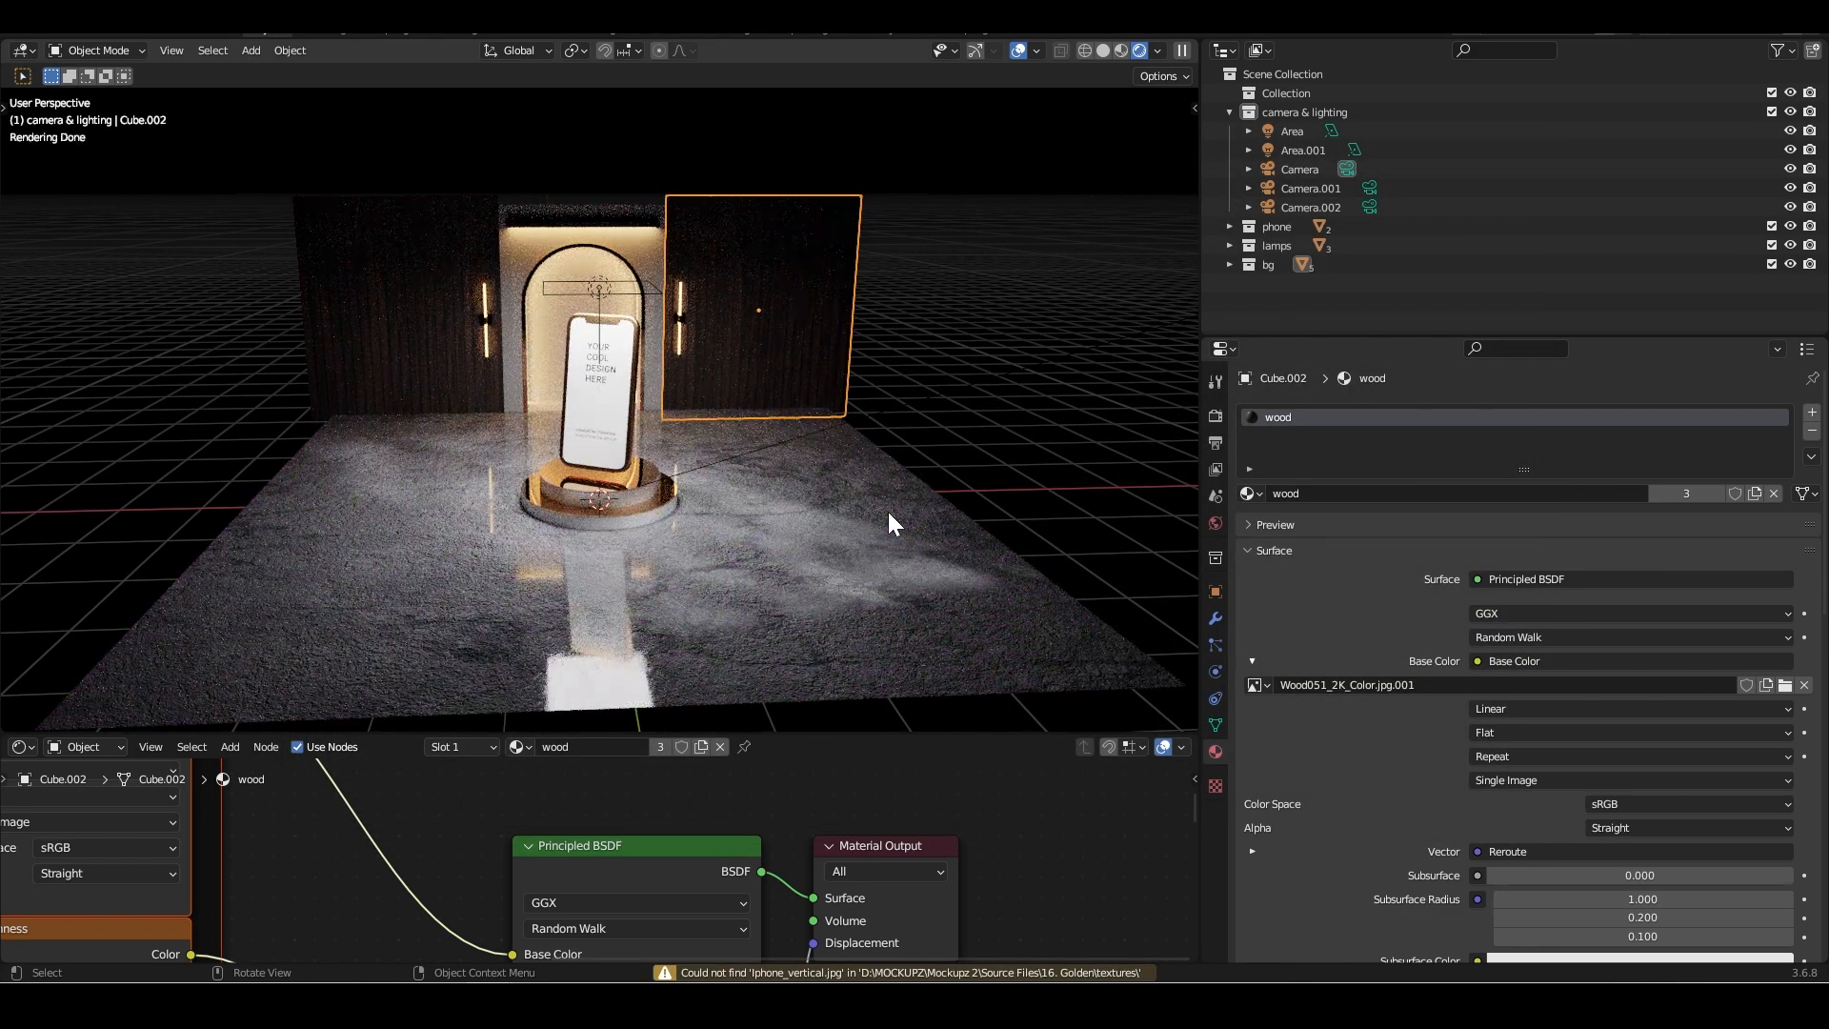
Return the 3D view to the camera and turn the node editor area into an enlarged Timeline.
middle_drag(890, 507, 848, 467)
scroll(848, 467, down, 3)
scroll(574, 397, up, 5)
middle_drag(574, 396, 630, 372)
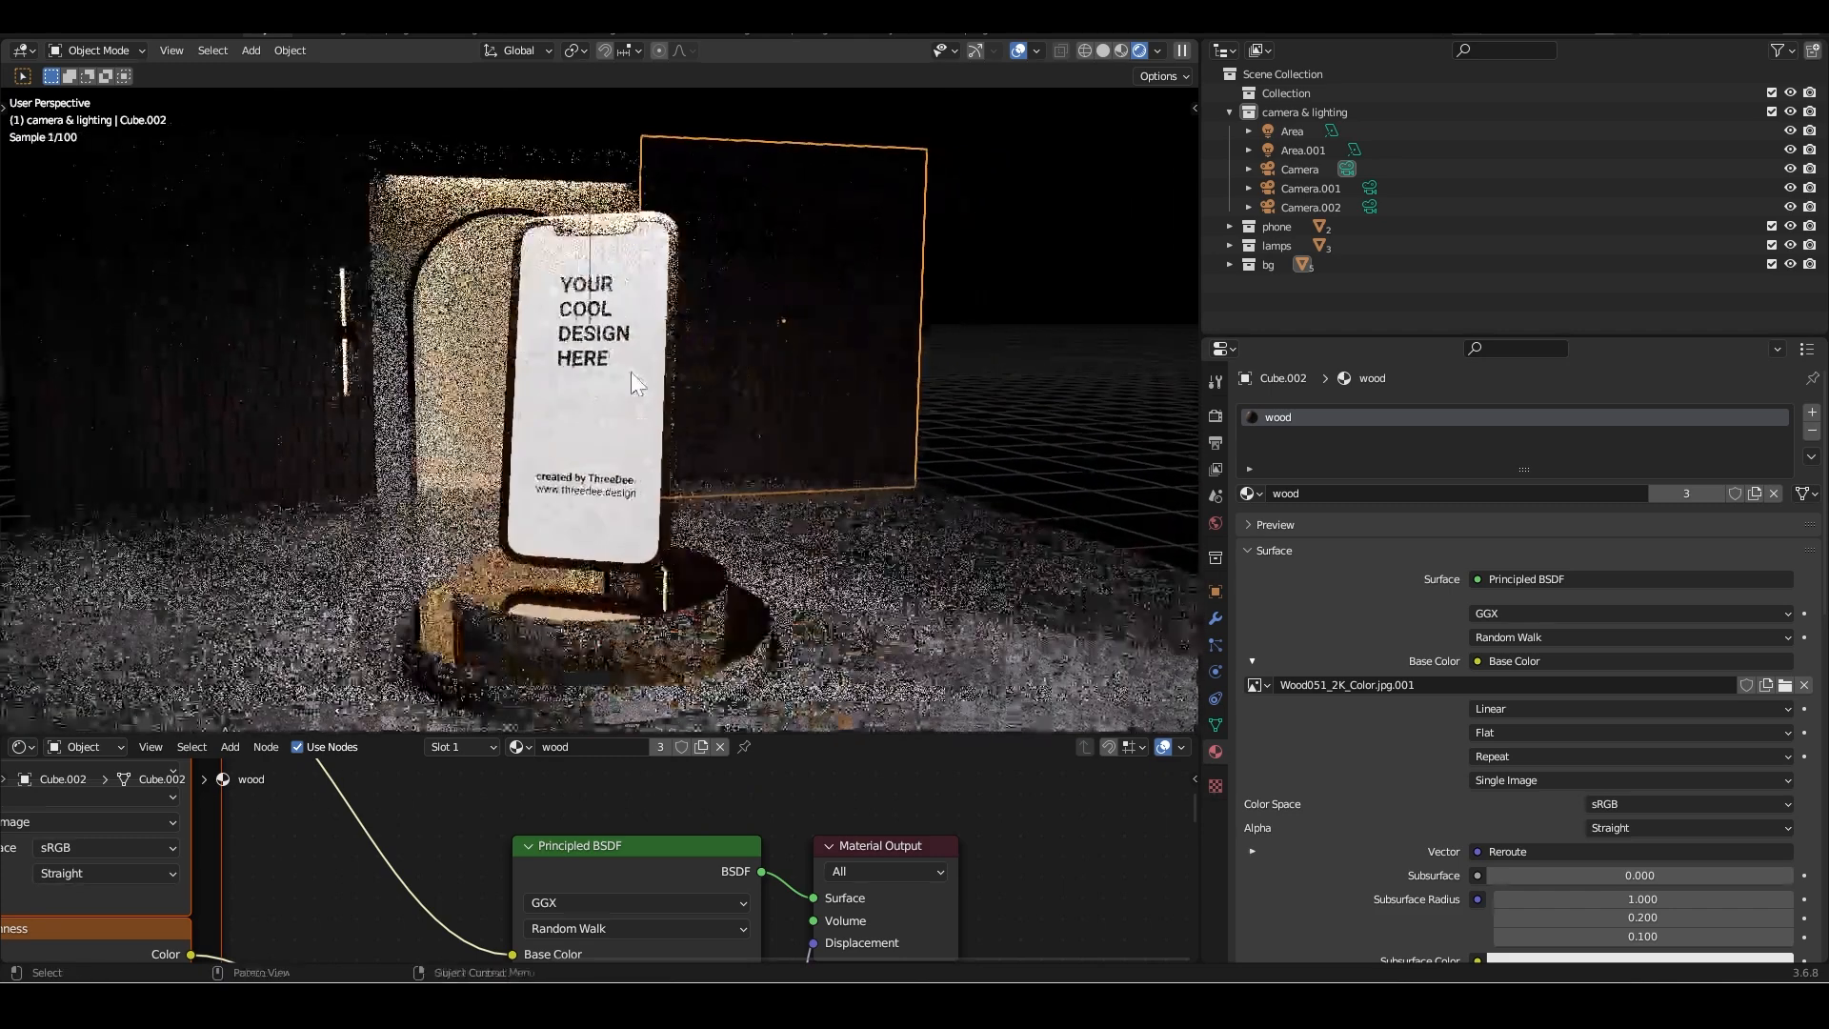
key(KP_0)
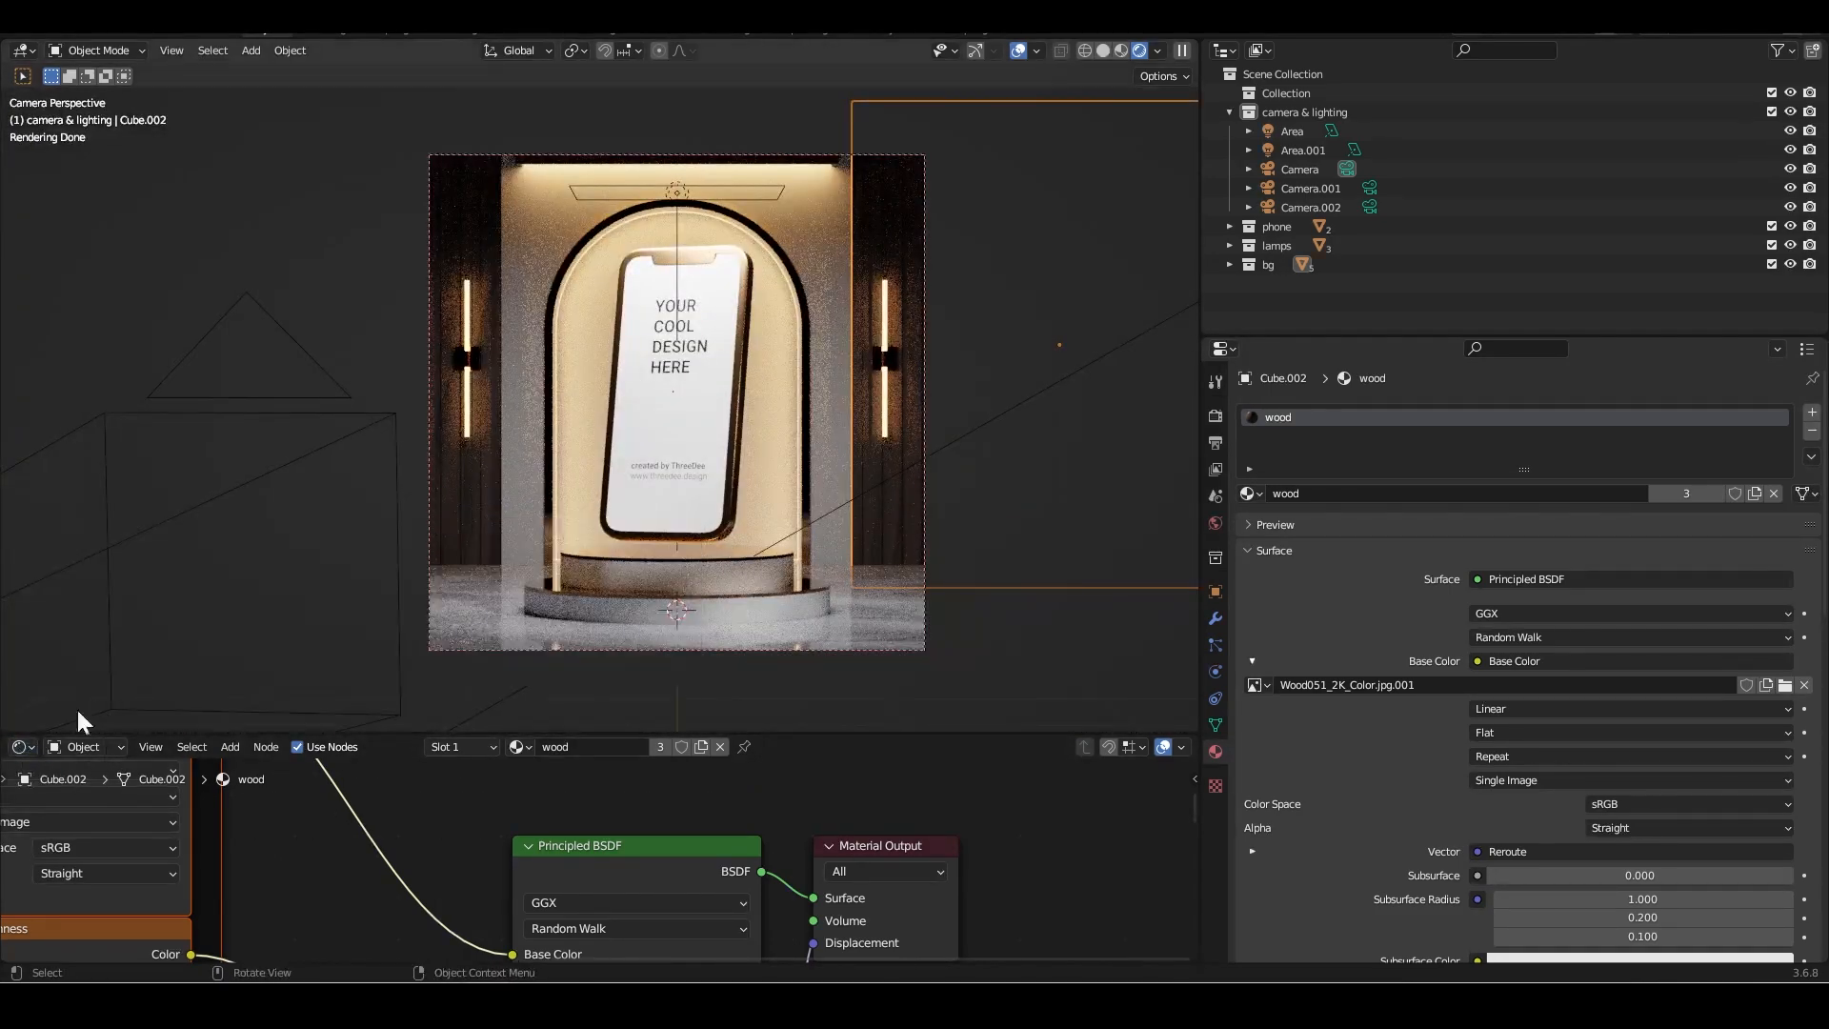
click(20, 746)
click(229, 581)
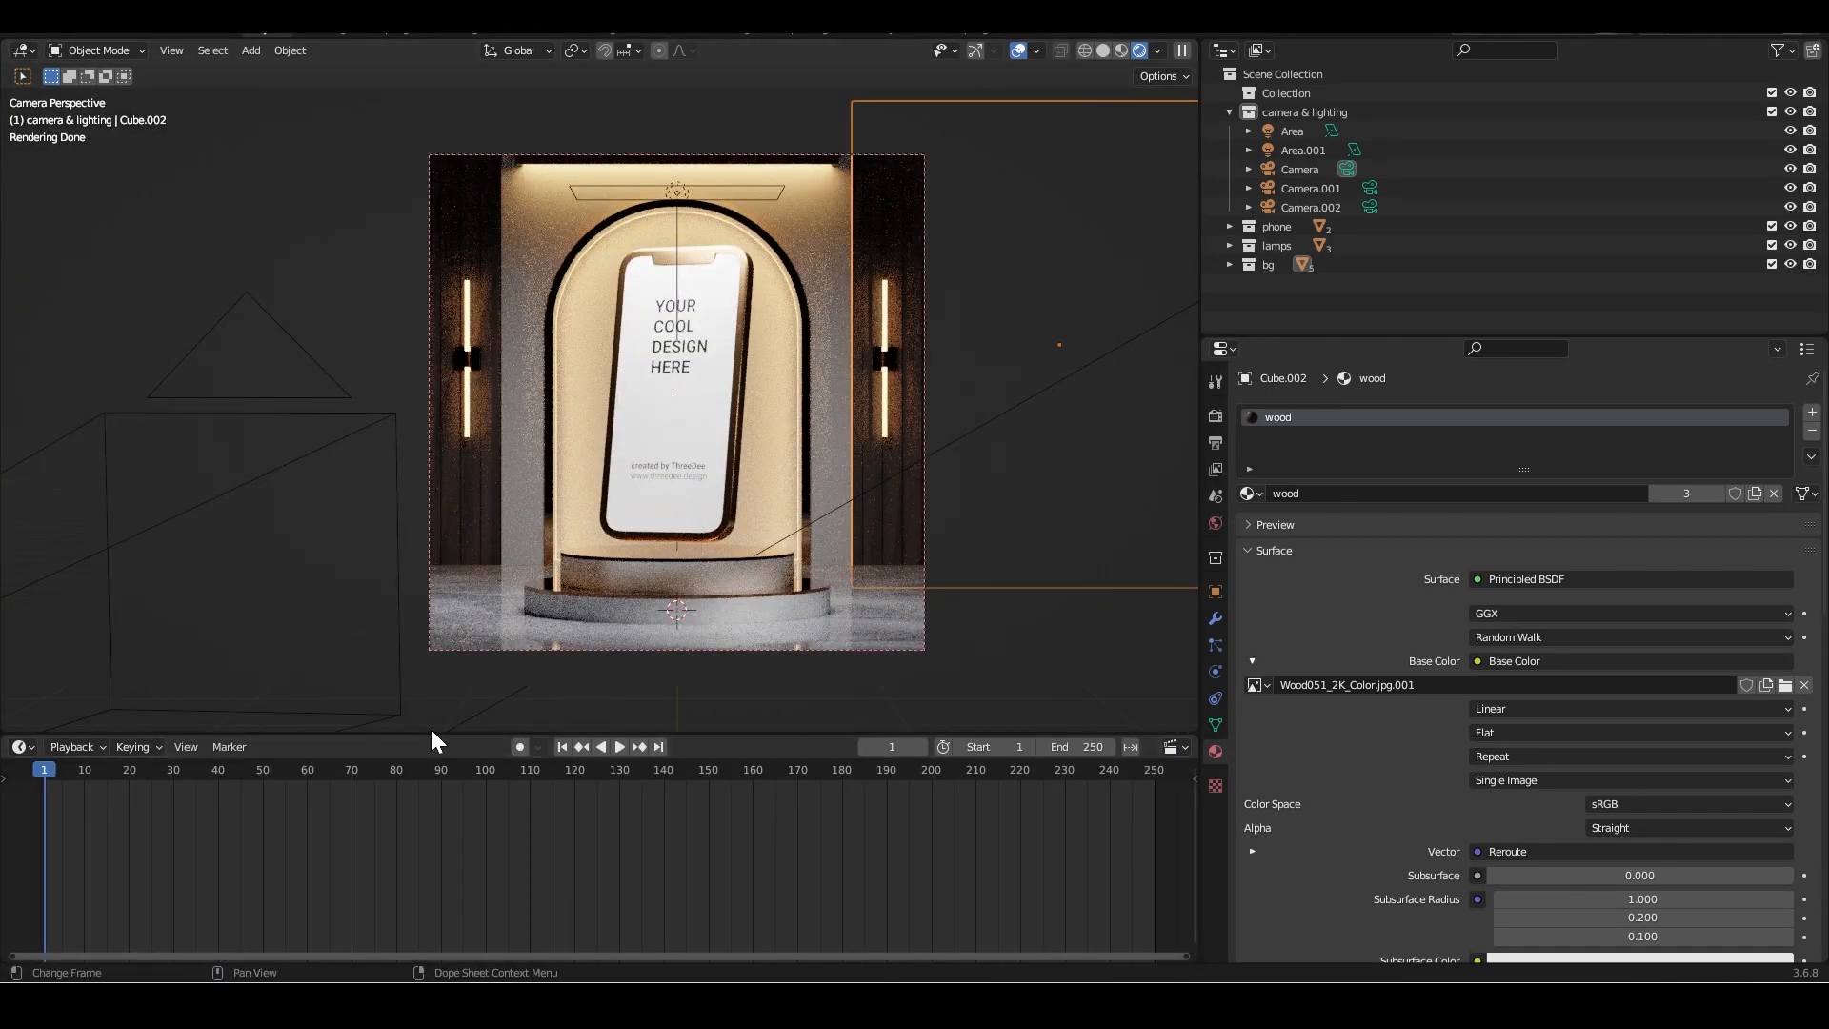
drag(436, 734, 436, 656)
shift+middle_drag(722, 283, 819, 291)
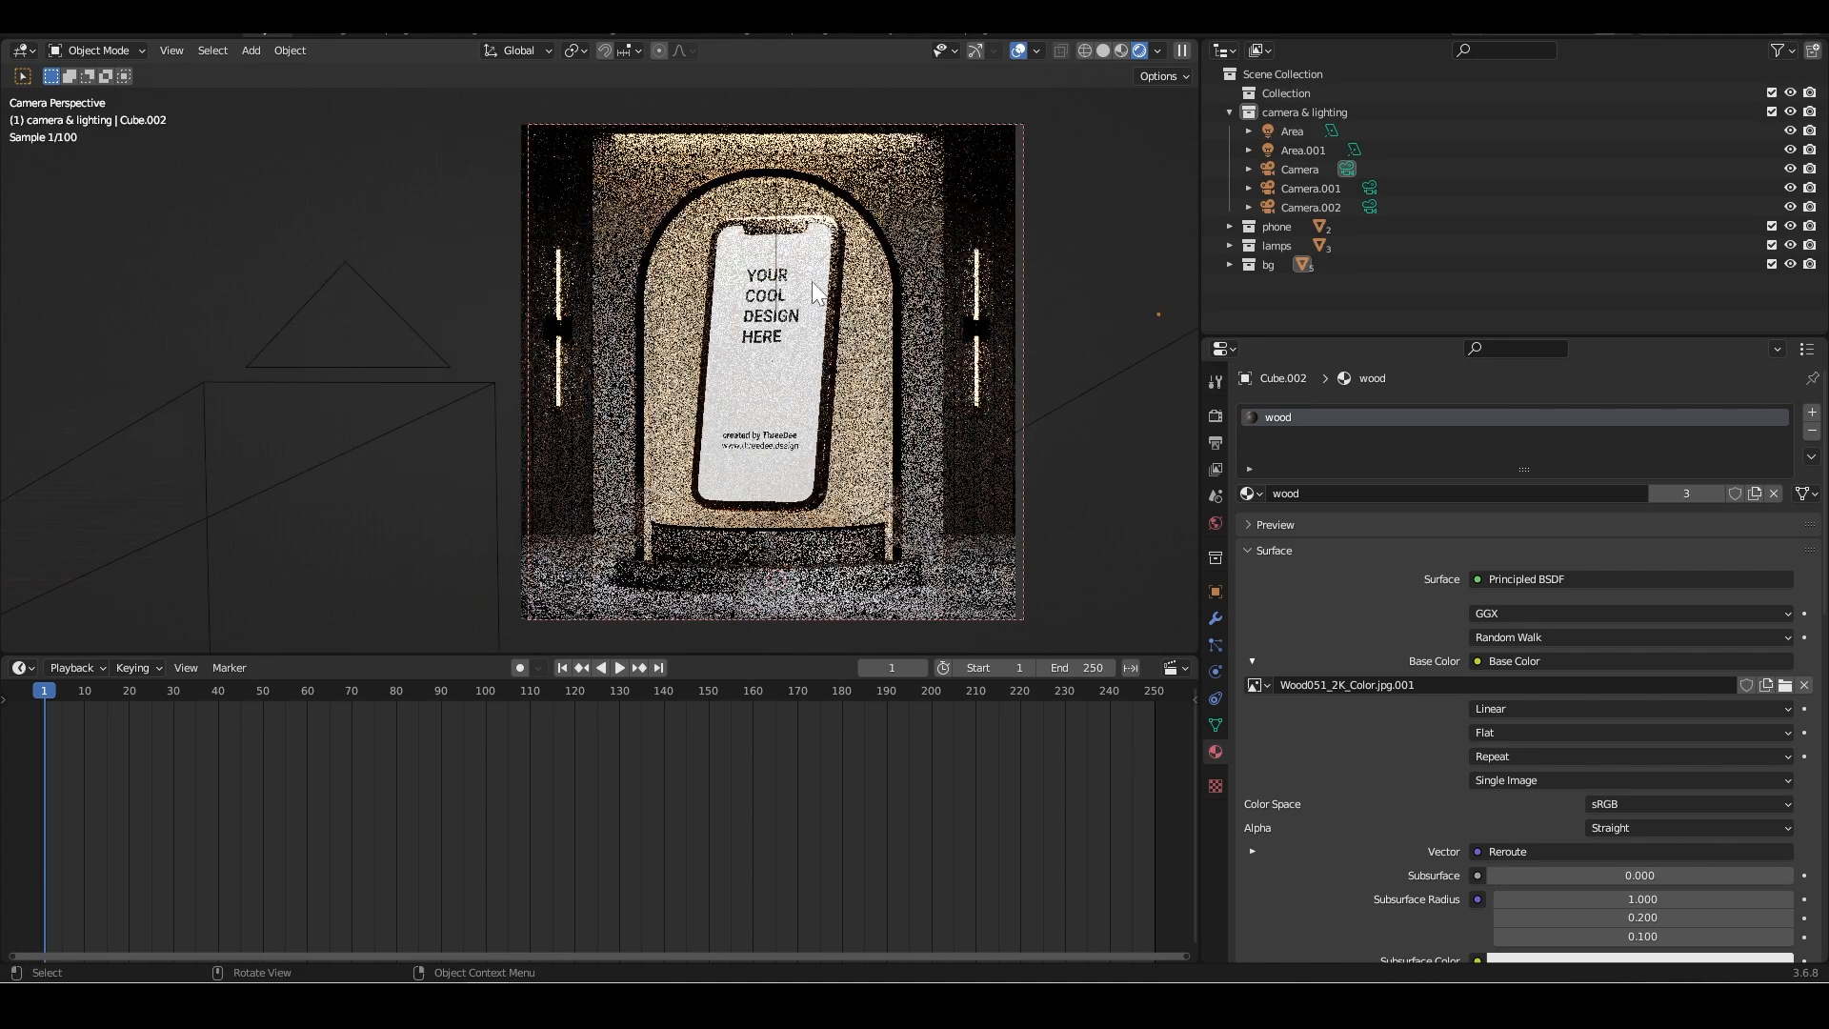
Try a mint-green colour on the area light above the arch.
click(776, 162)
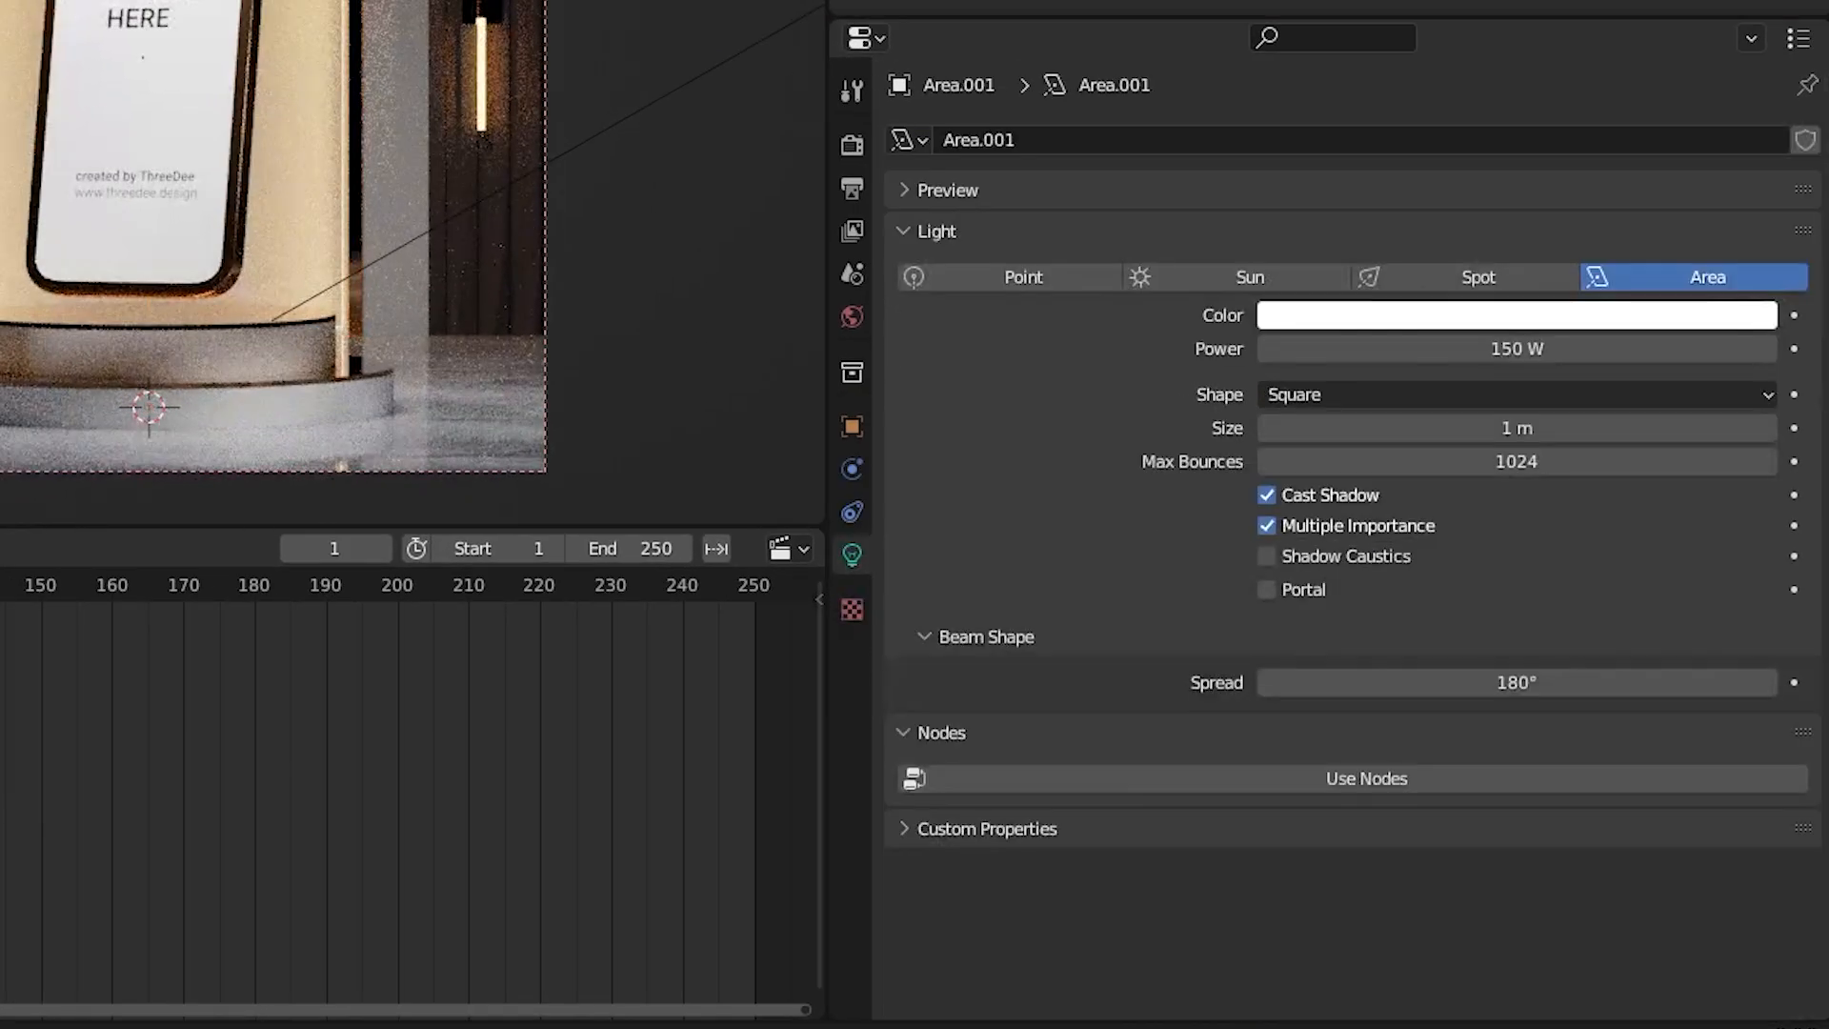
click(1549, 346)
click(1464, 324)
click(1469, 320)
drag(1570, 93, 1597, 0)
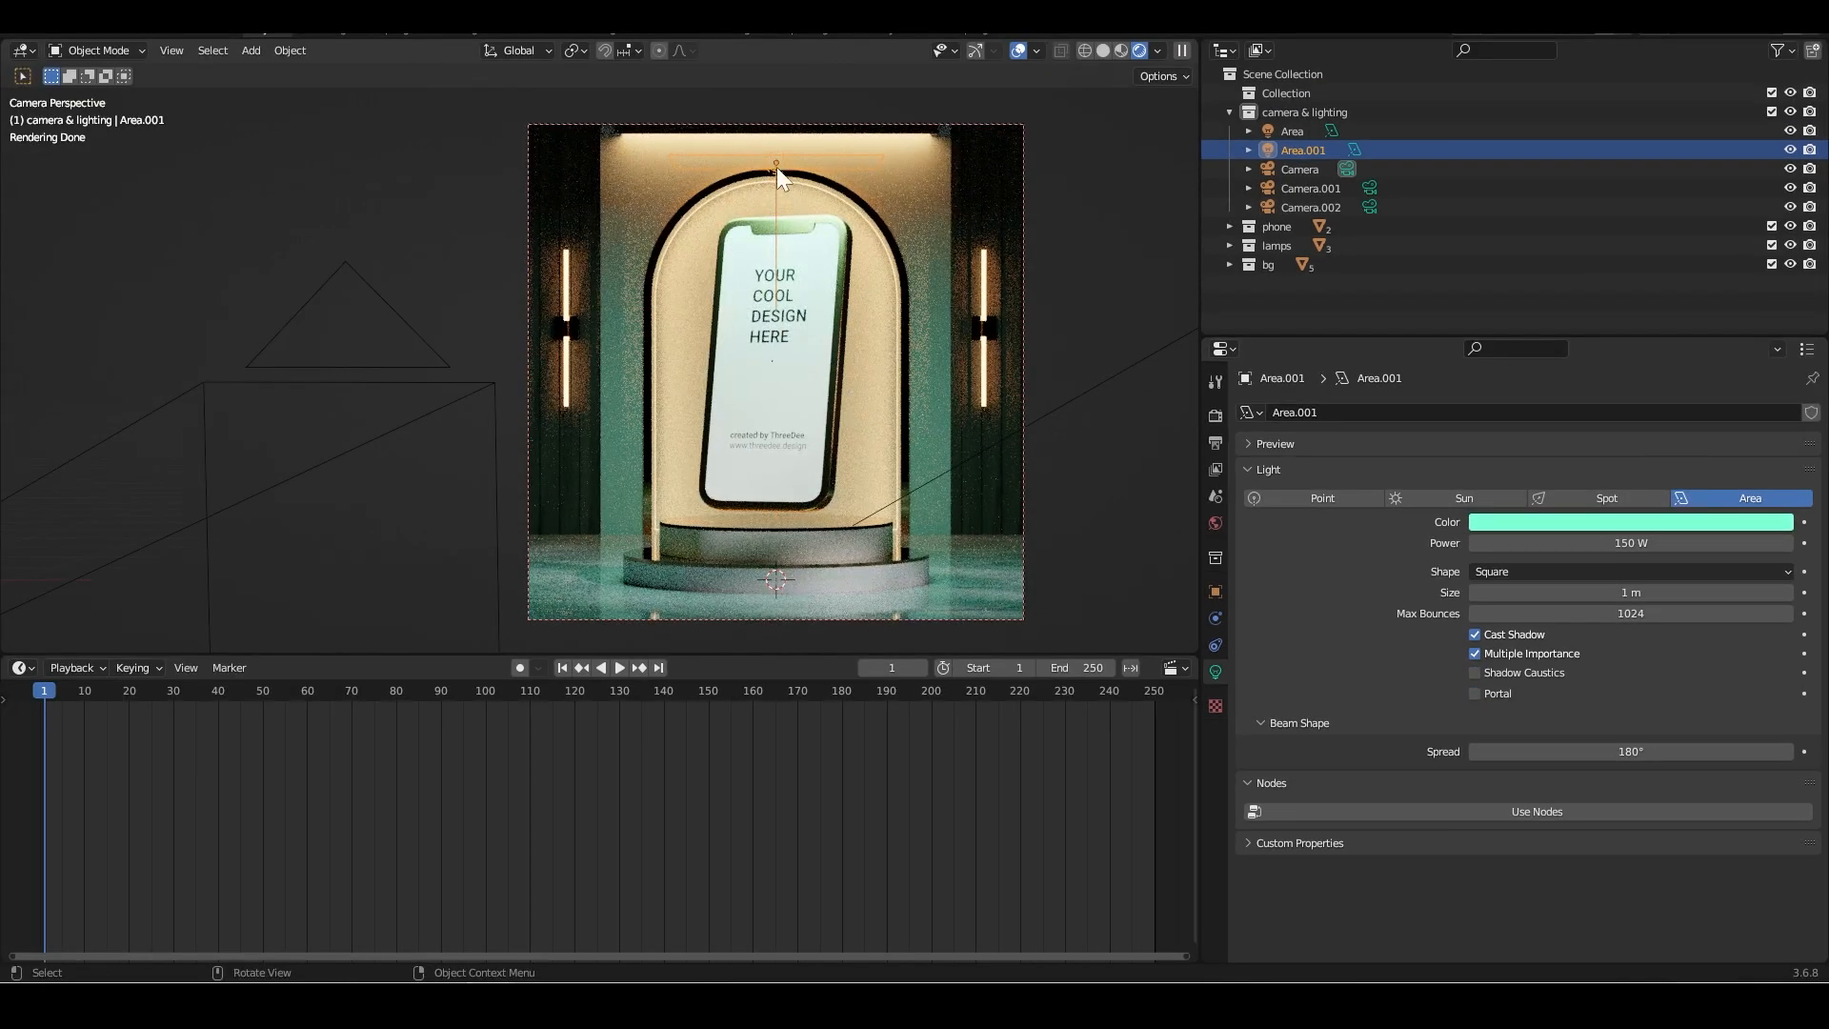
key(ctrl+z)
Examine the material slots of the overhead lamp and of the background plane with its marble material.
click(640, 131)
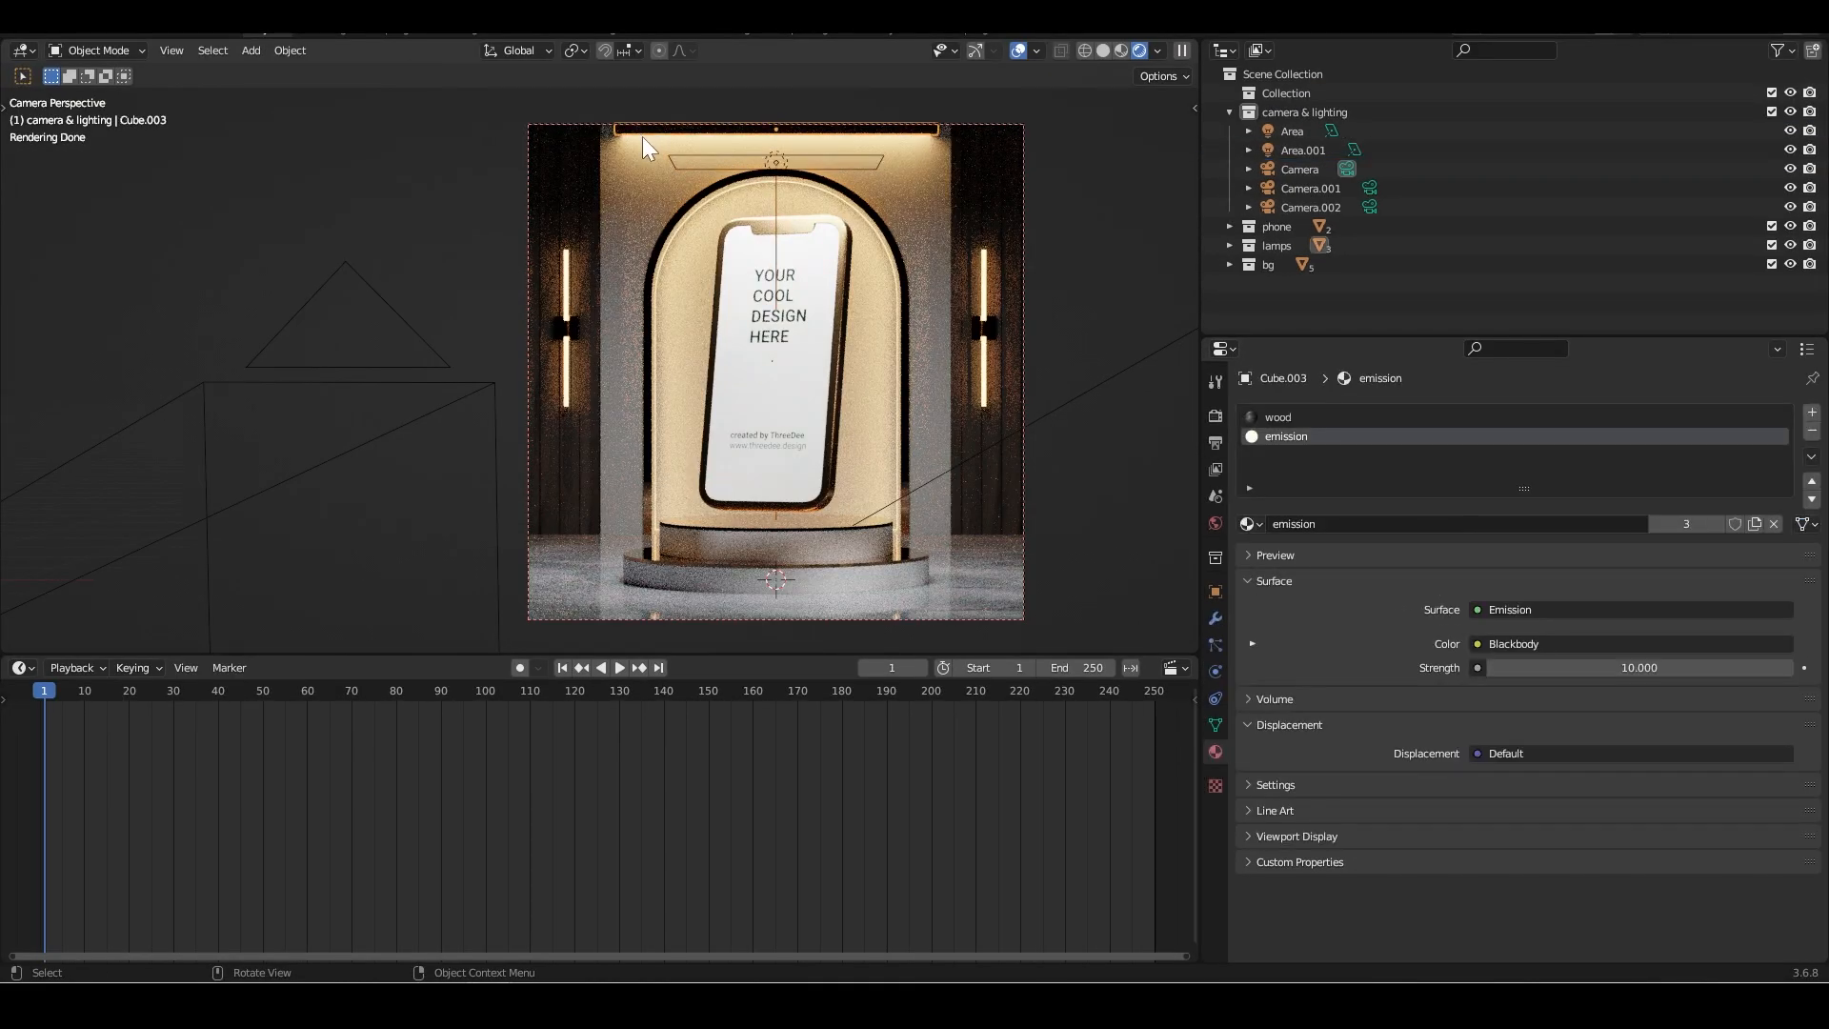
click(644, 145)
click(1277, 417)
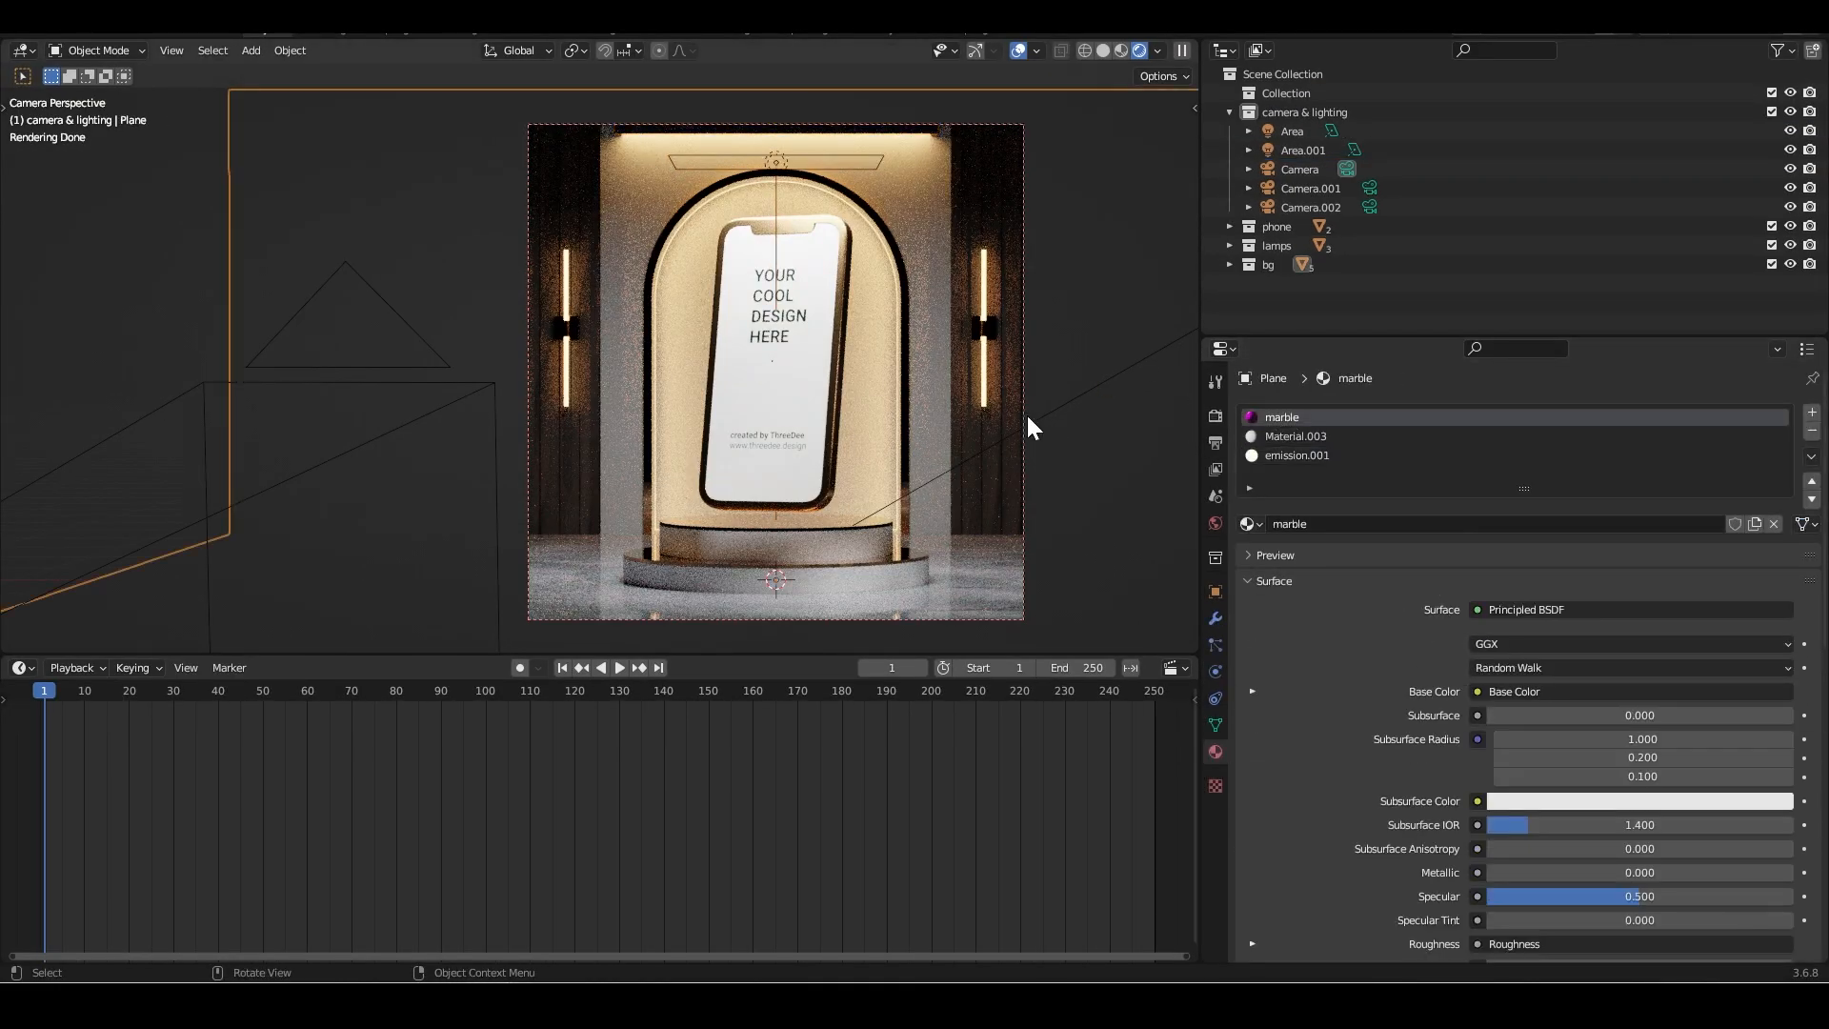
middle_drag(1081, 498, 672, 442)
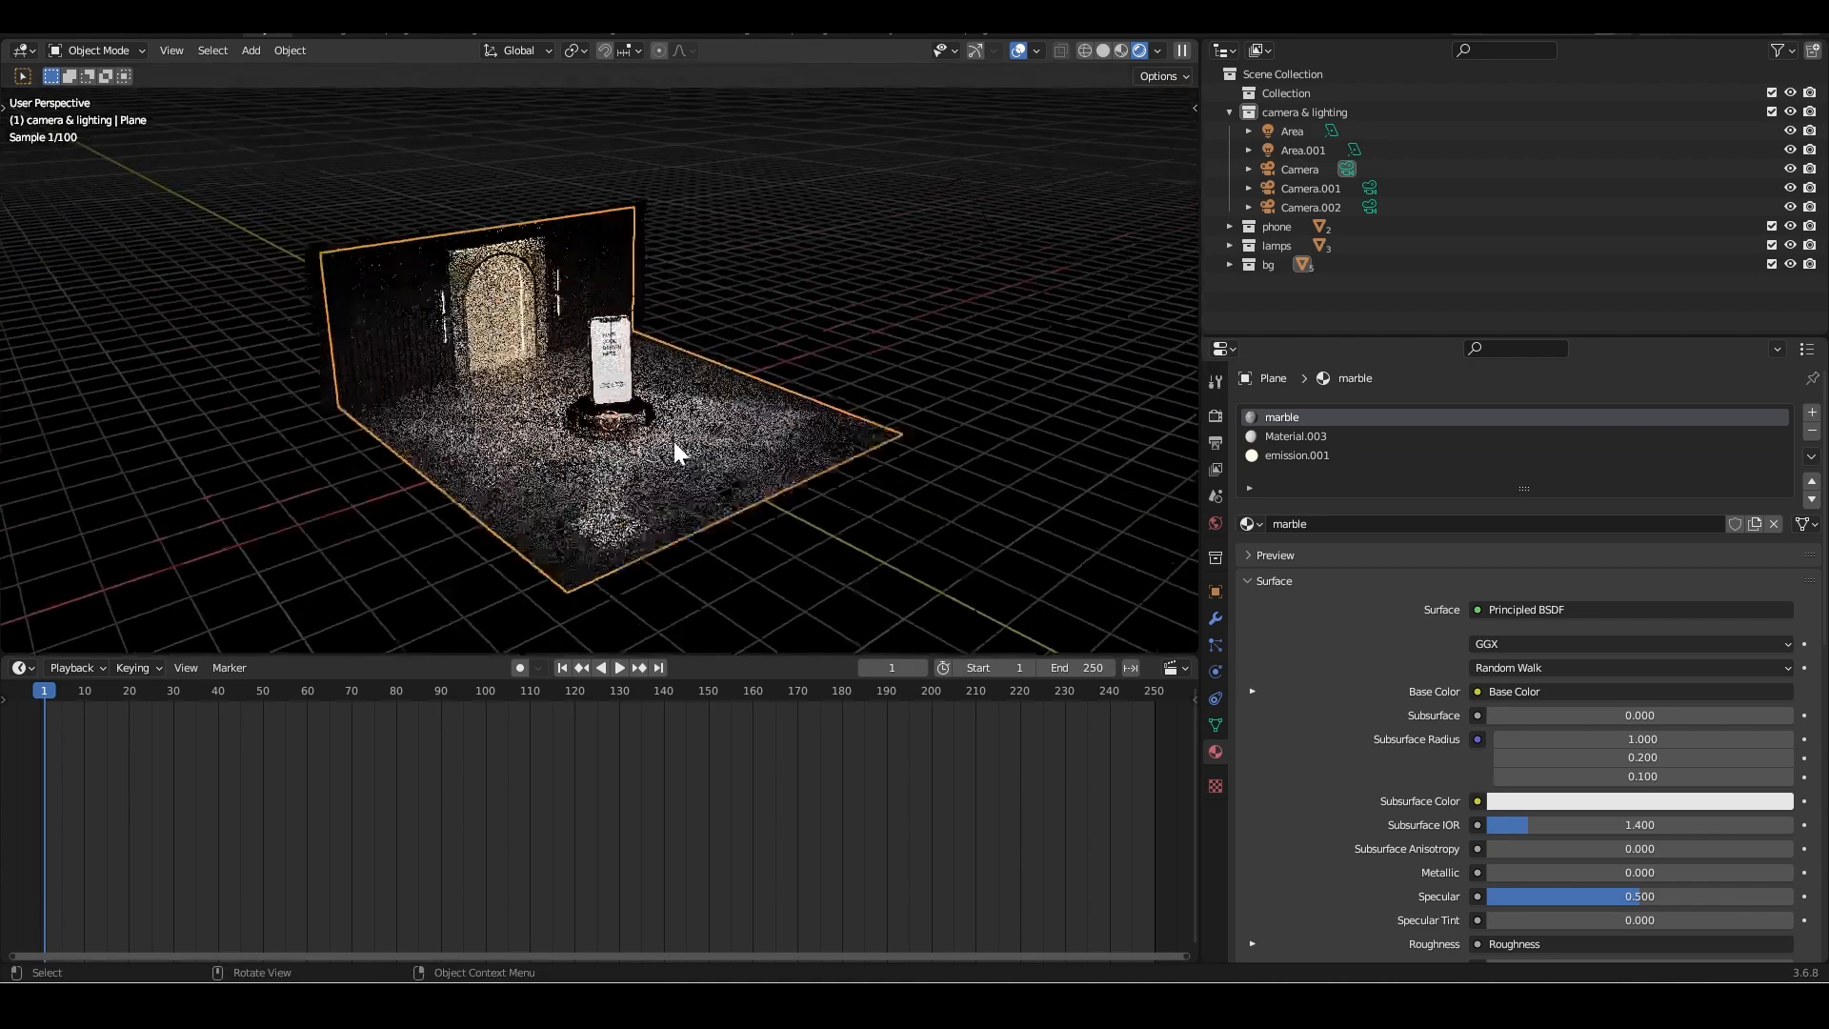
scroll(672, 442, up, 3)
key(KP_0)
Set the scene's output resolution to 1600 × 1200 px.
click(638, 124)
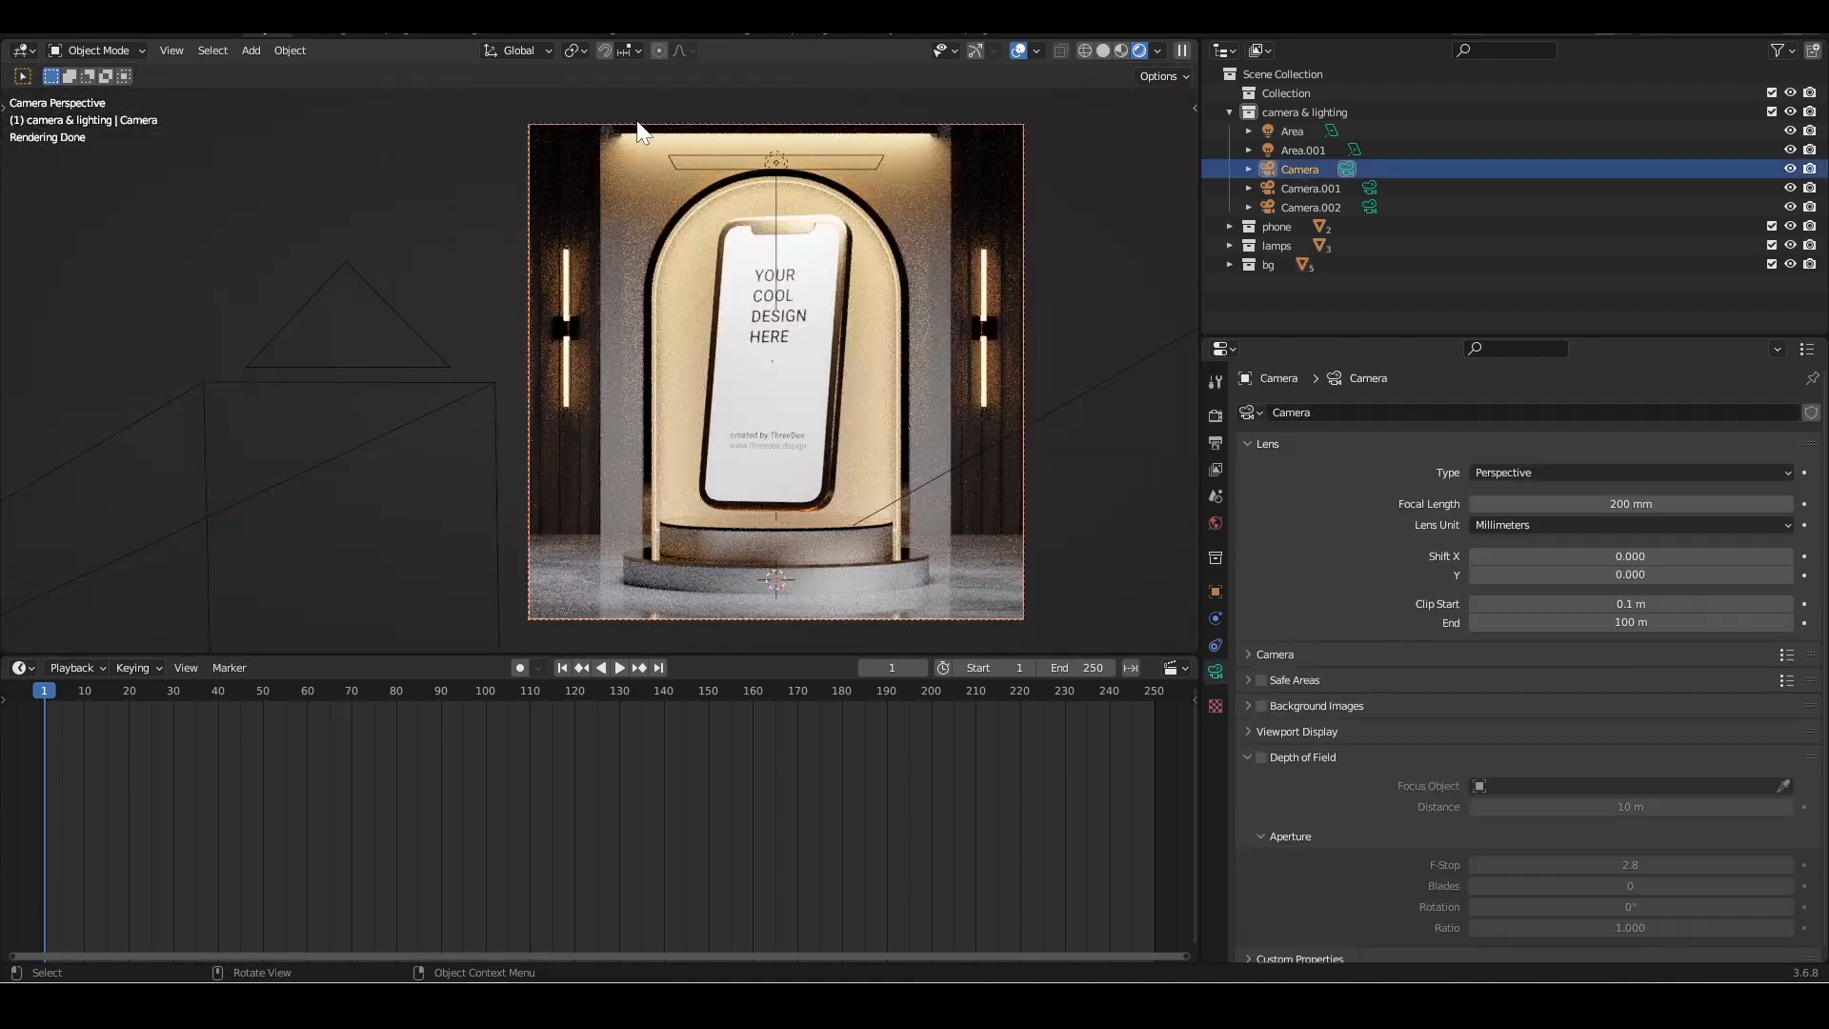
click(1213, 444)
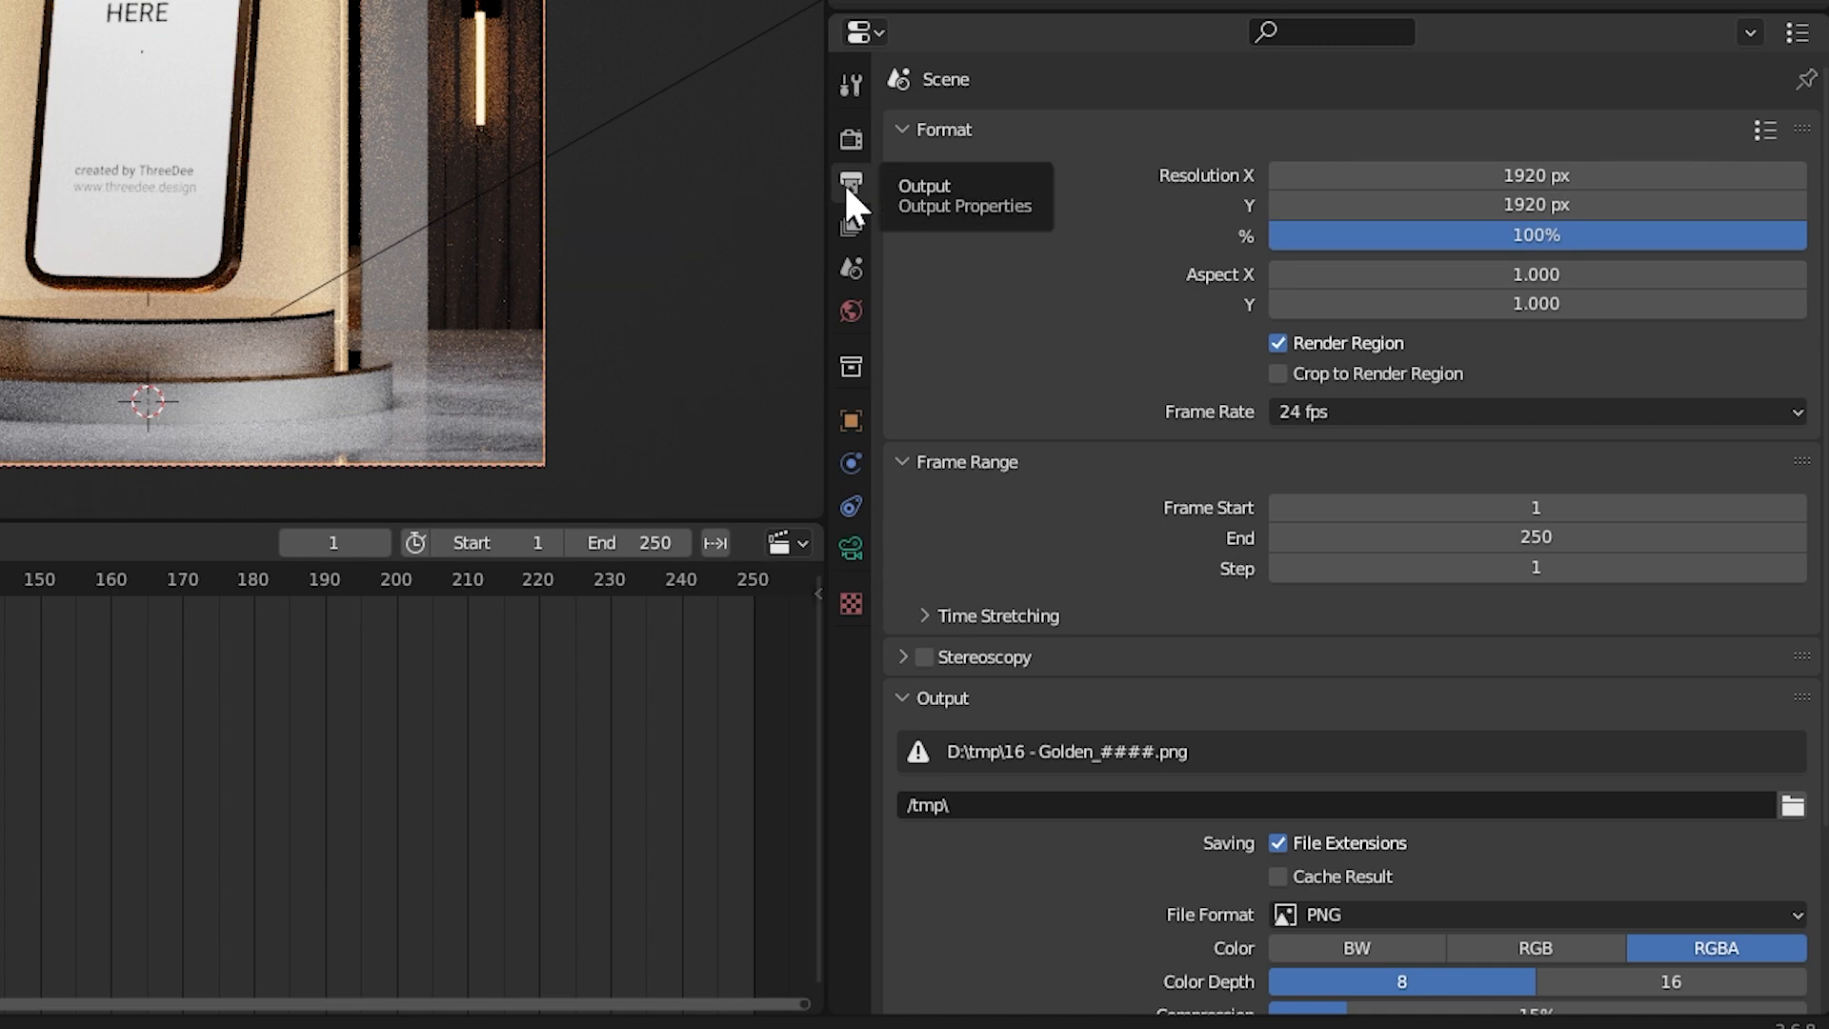
click(1429, 175)
text(160)
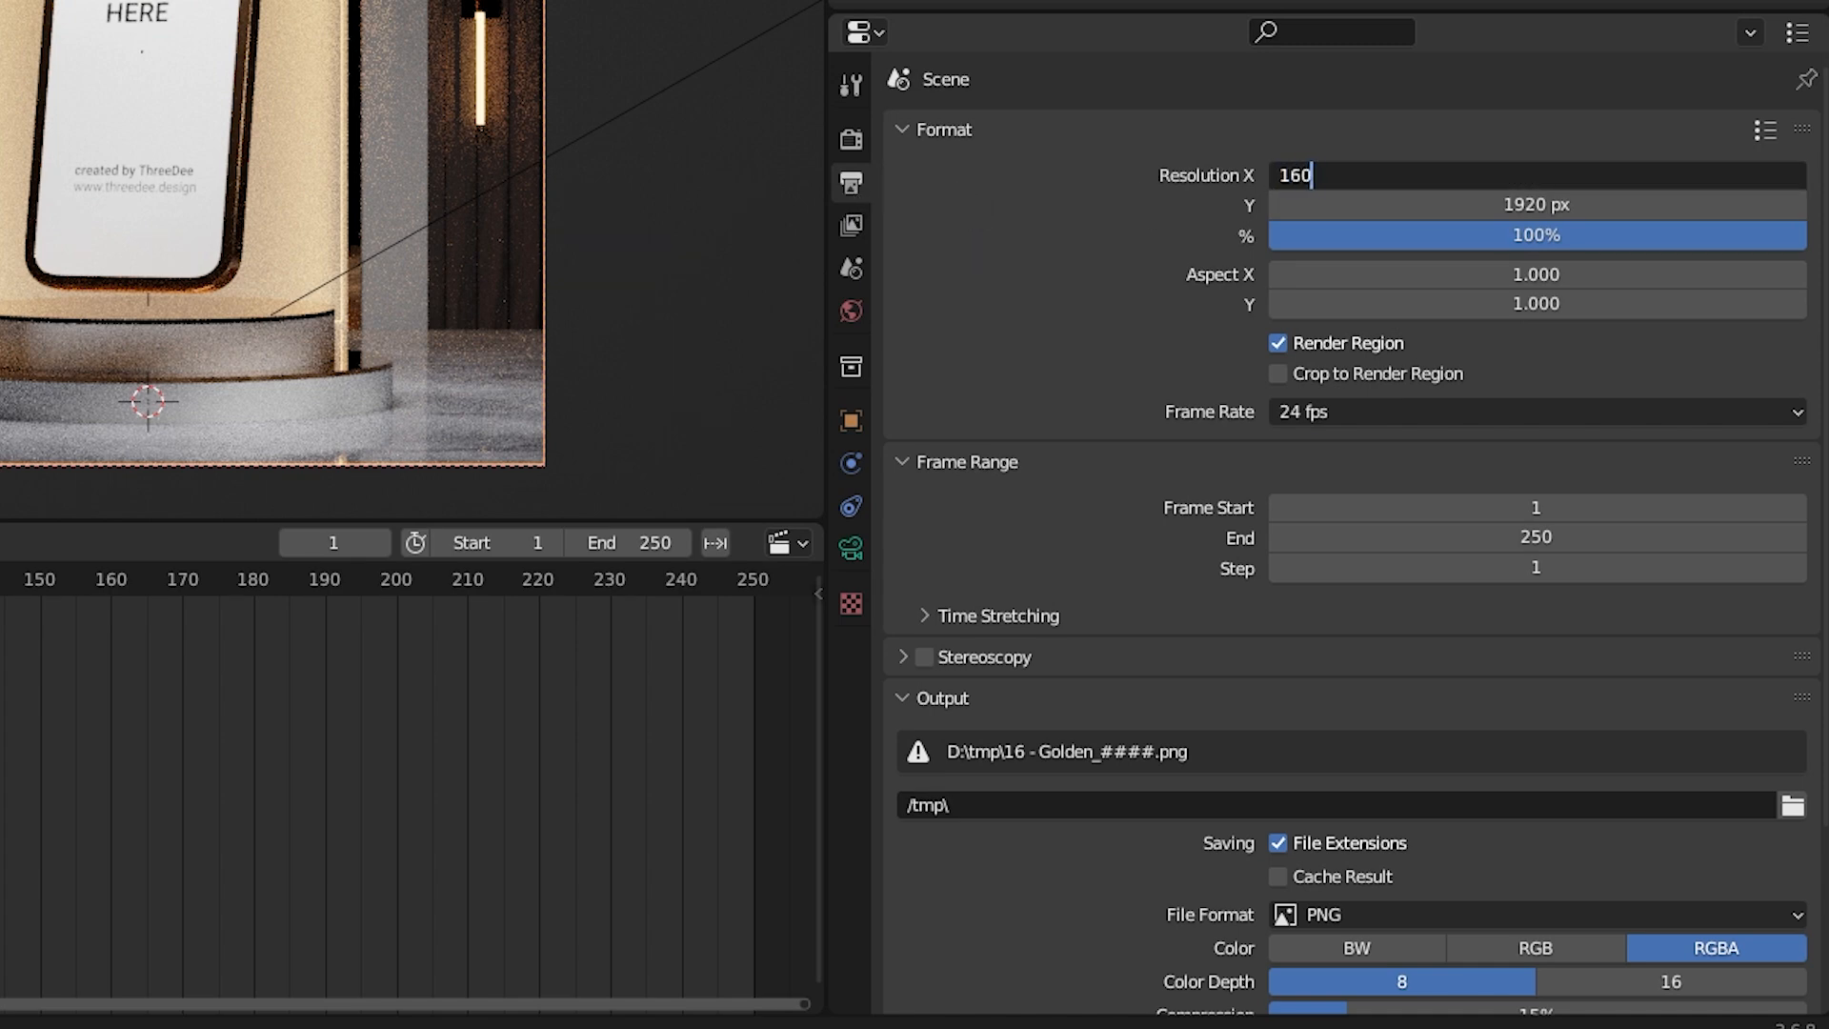
text(0)
key(Tab)
text(1200)
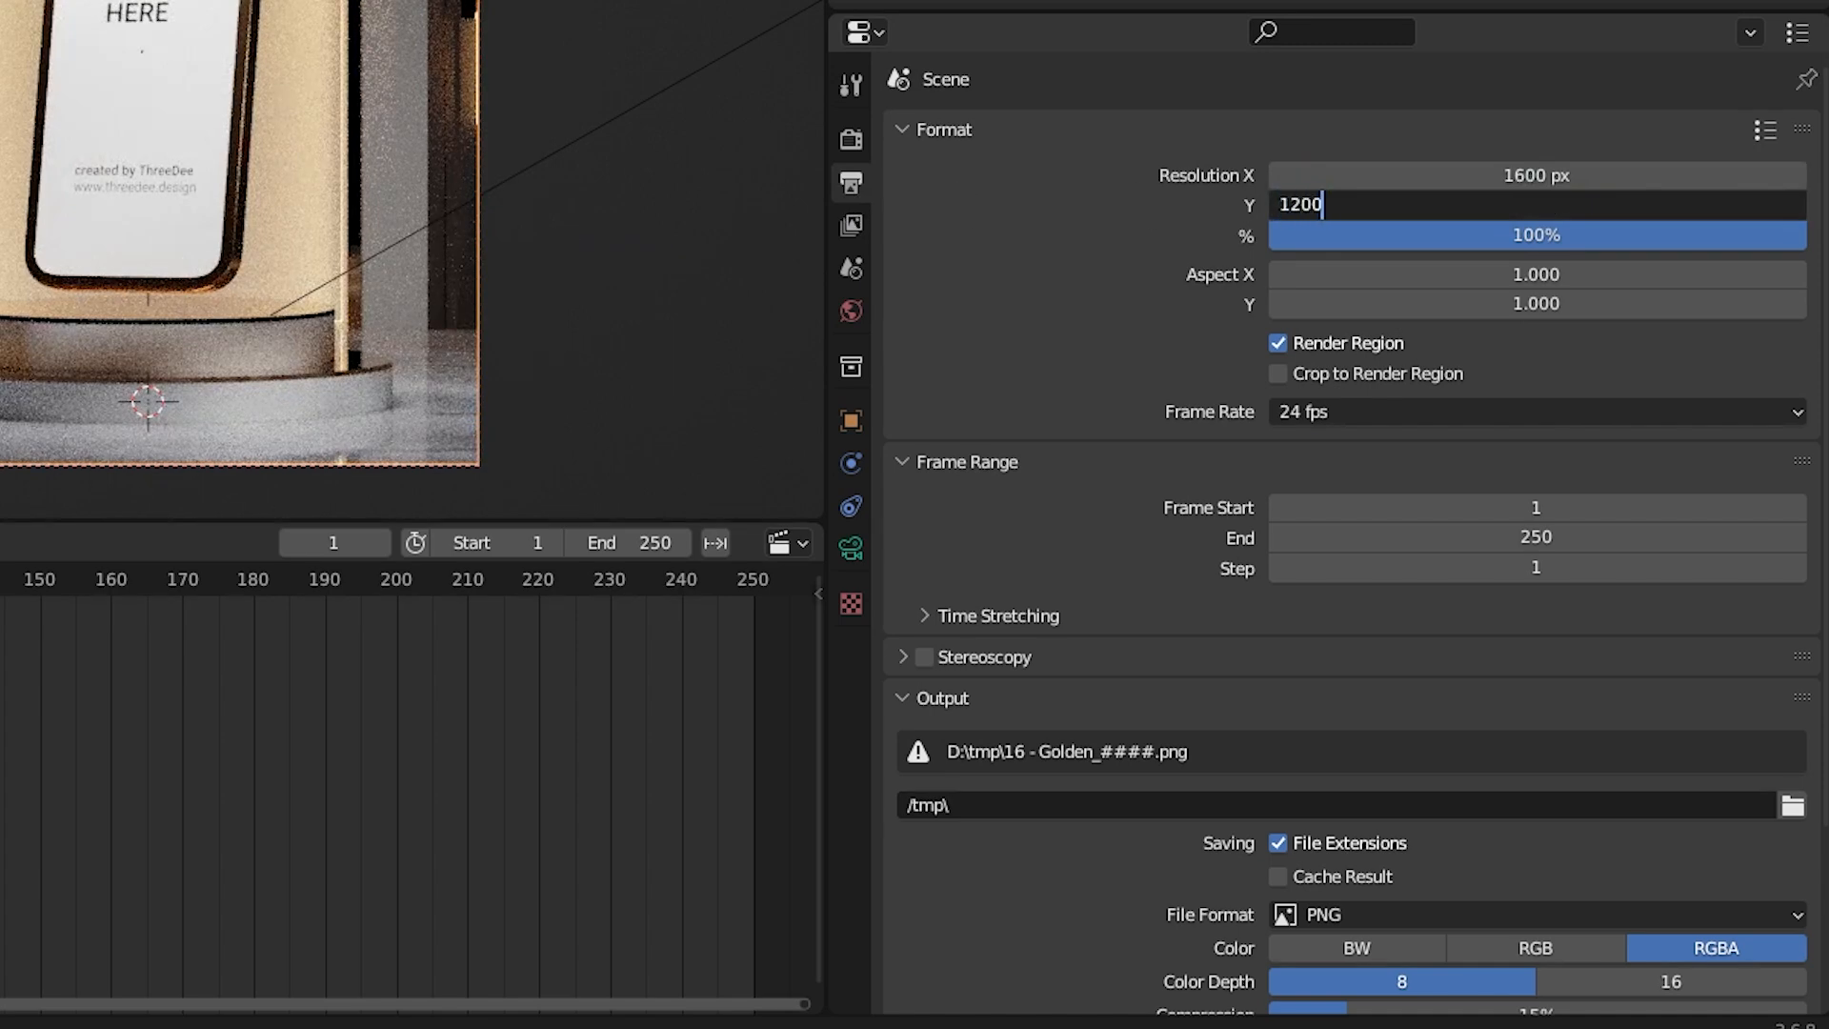
key(Return)
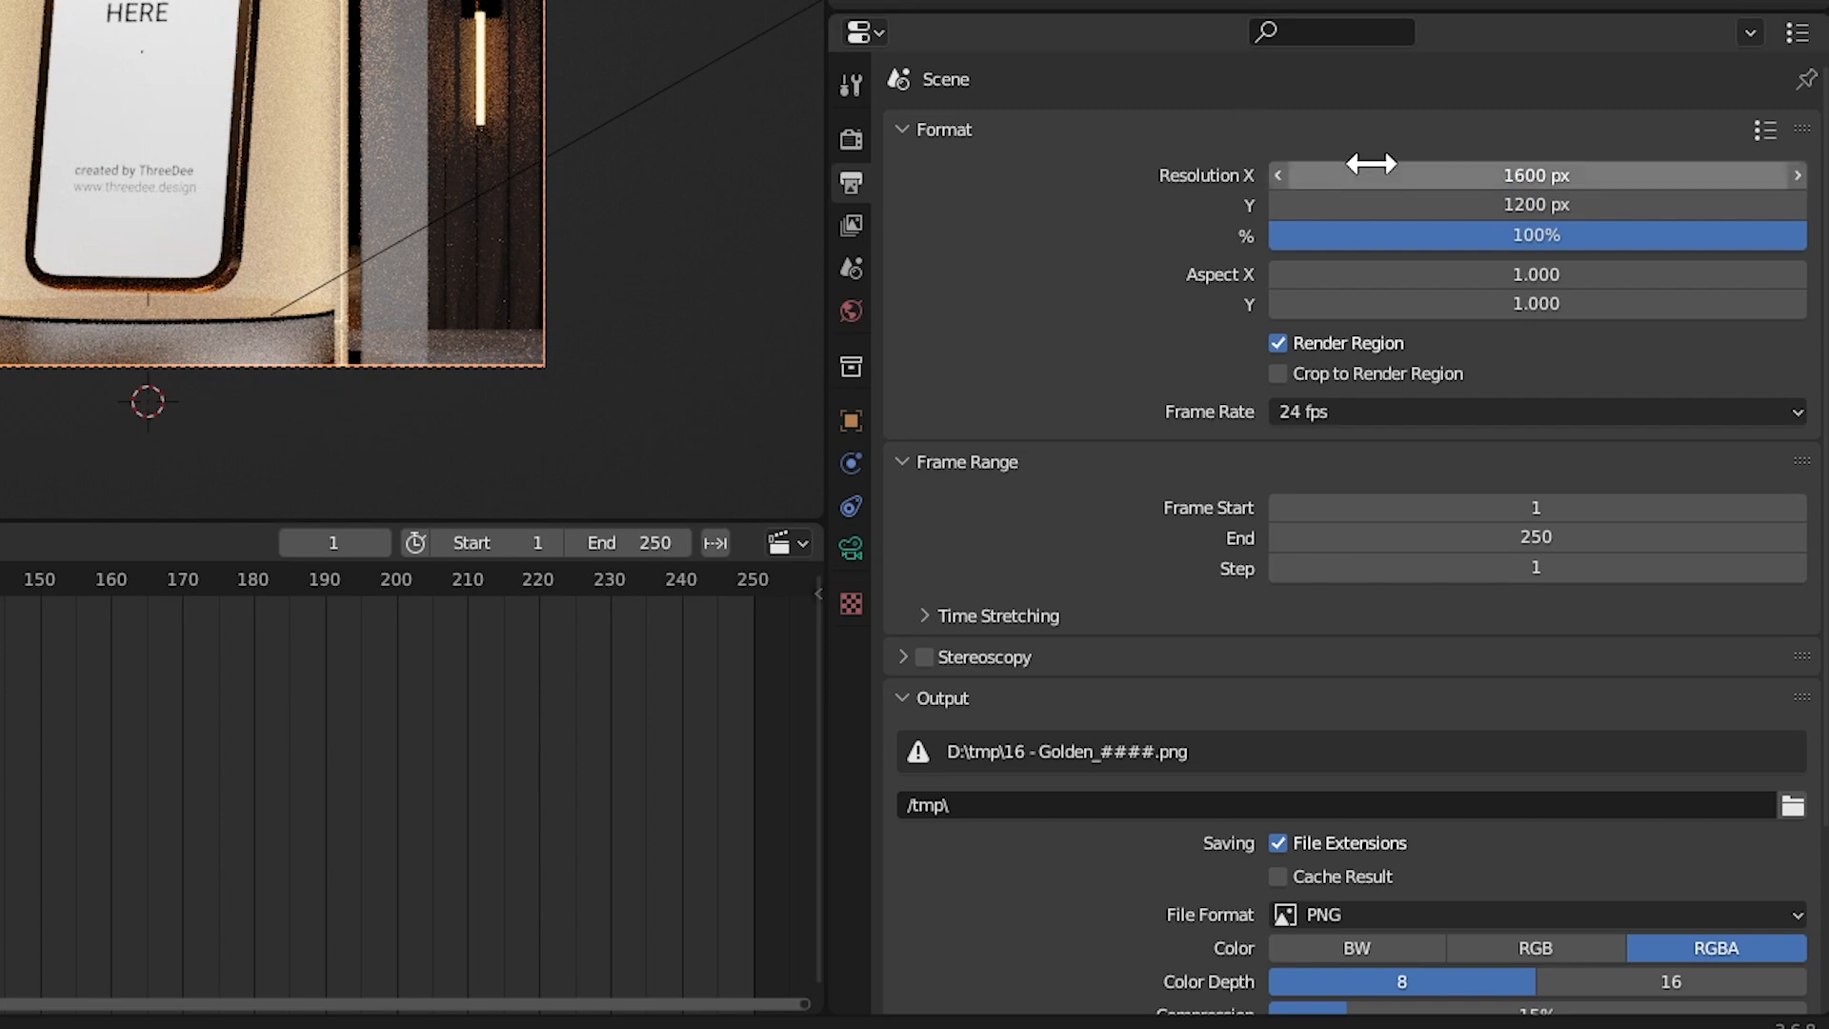
Set both output resolution values, X and Y, to 1900 px.
click(1371, 172)
text(1900)
key(ctrl+a)
key(ctrl+c)
key(Return)
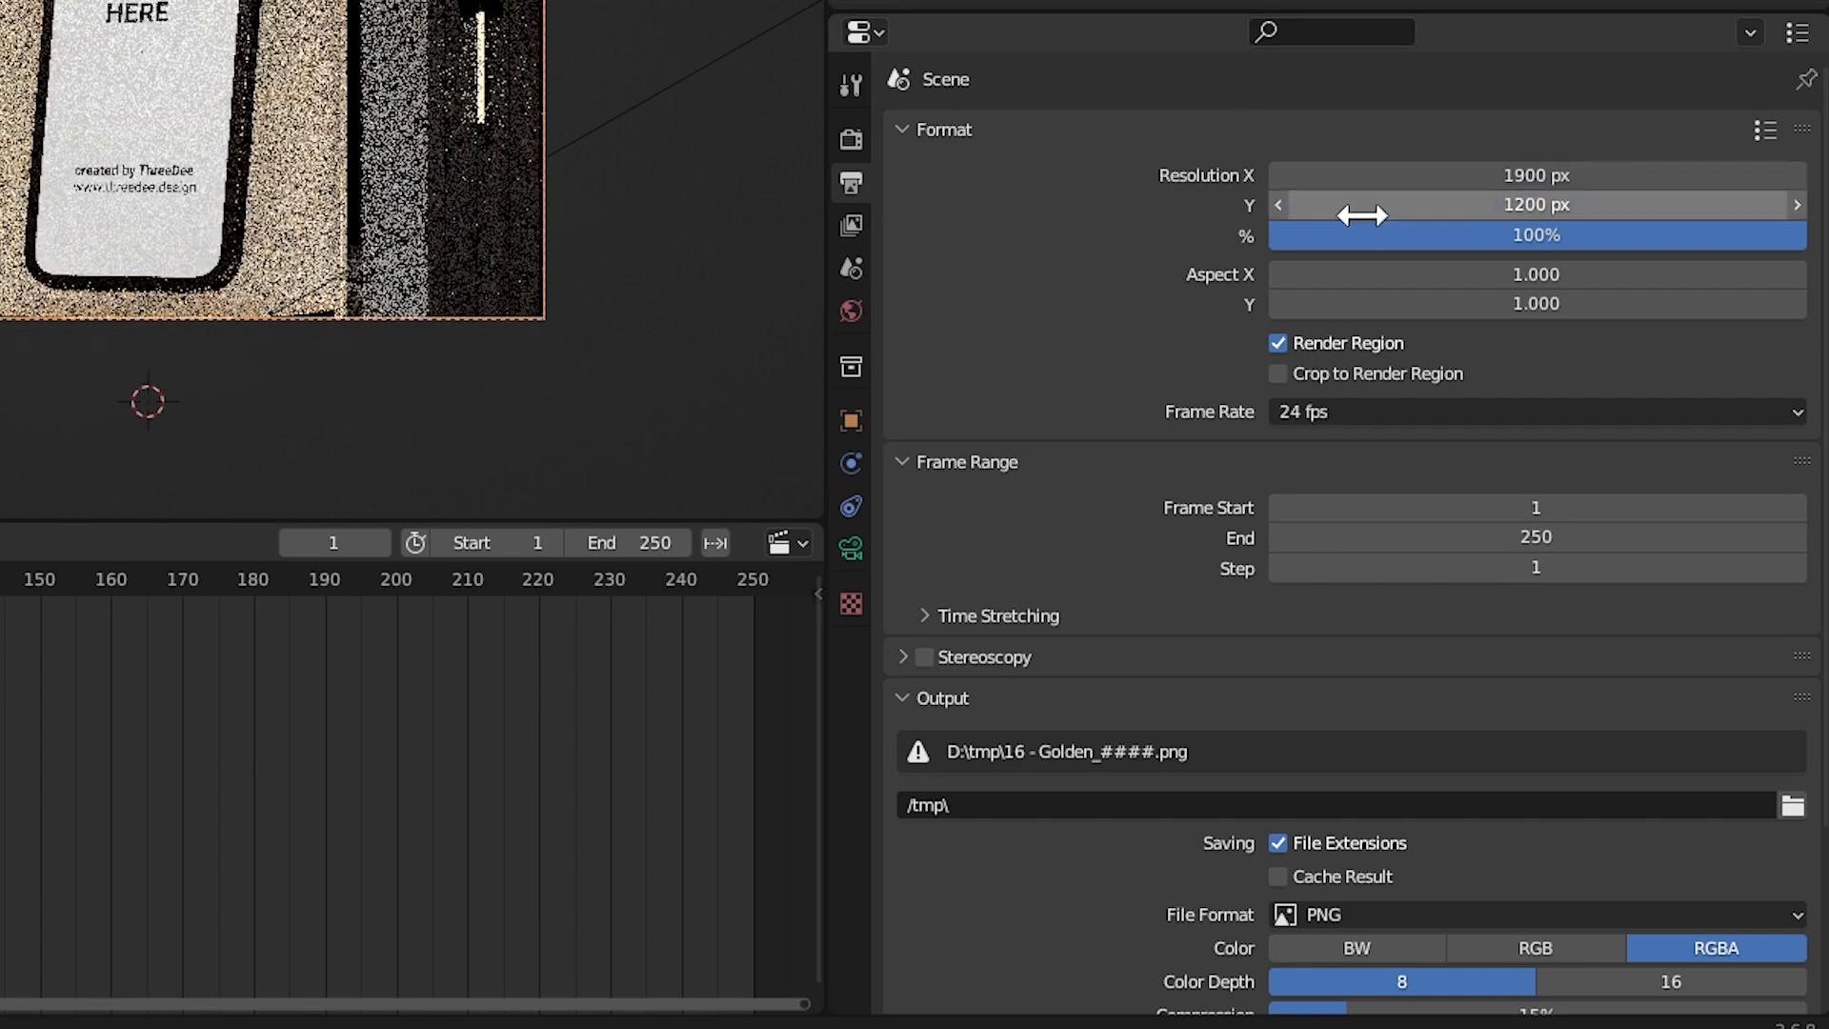
click(1359, 215)
key(ctrl+v)
key(Return)
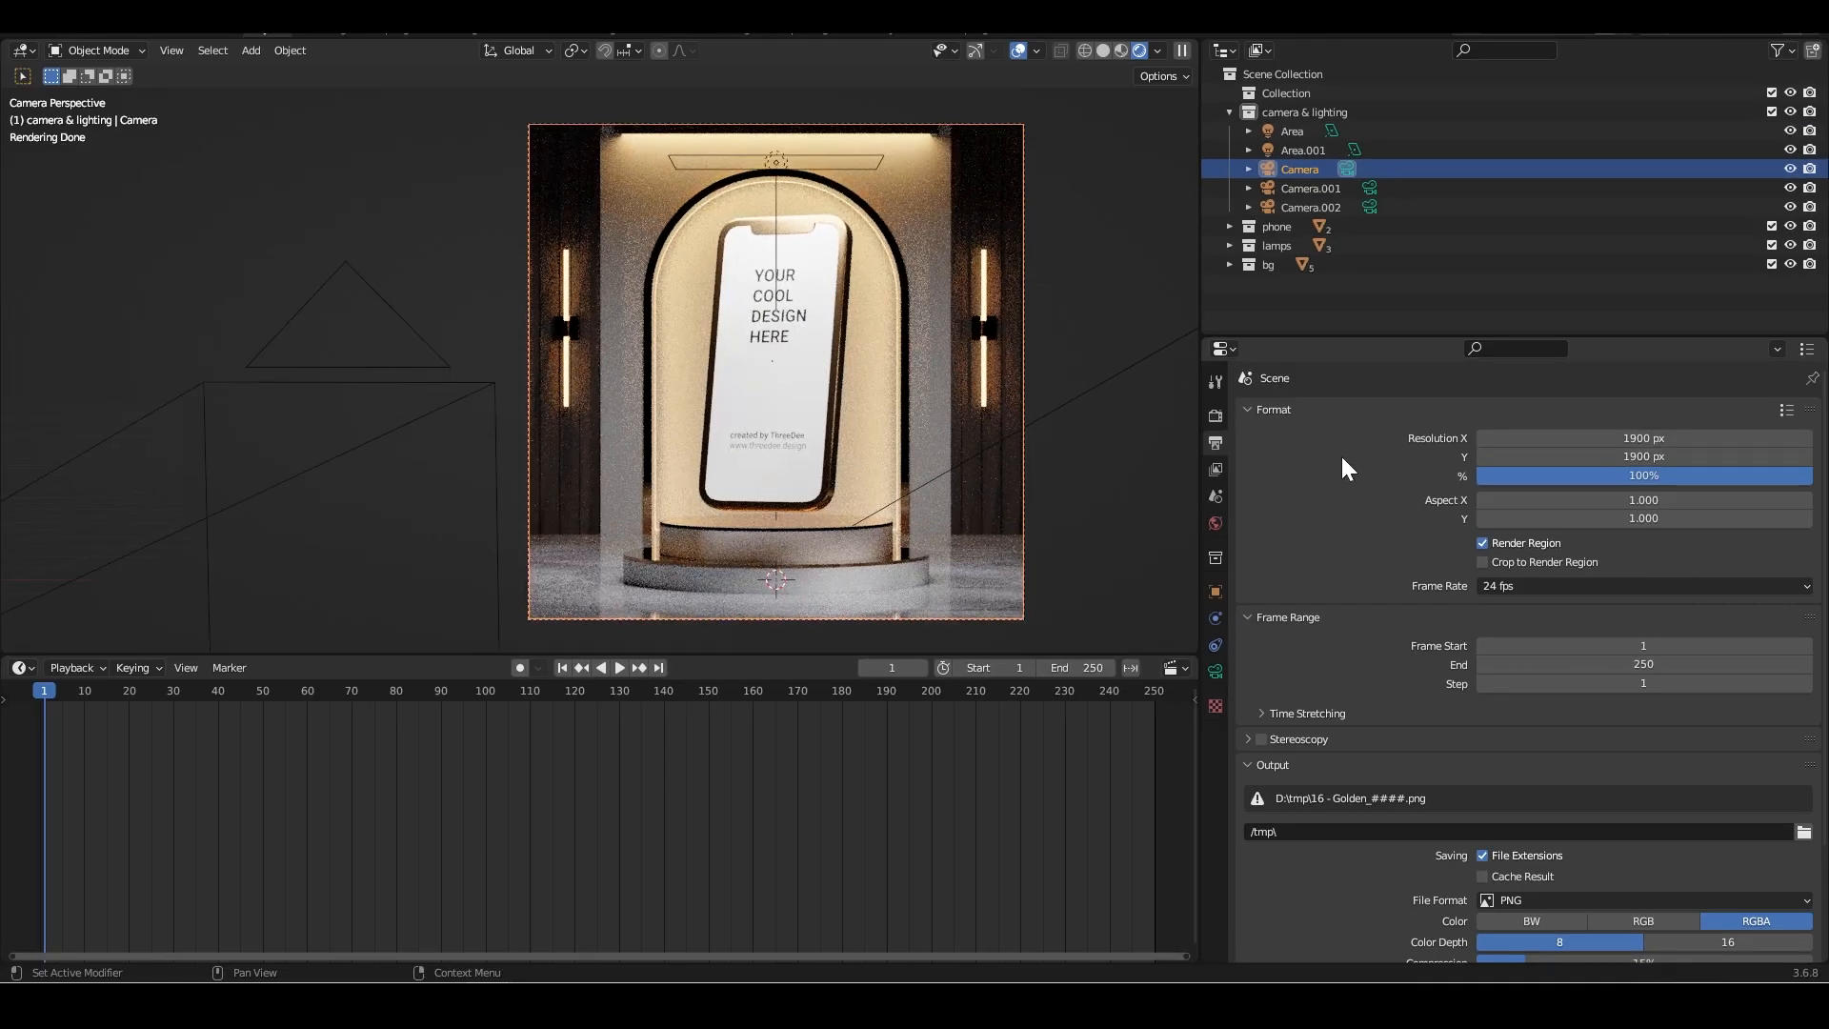
Try moving the whole phone up and to the right with Auto Keying turned on.
click(740, 430)
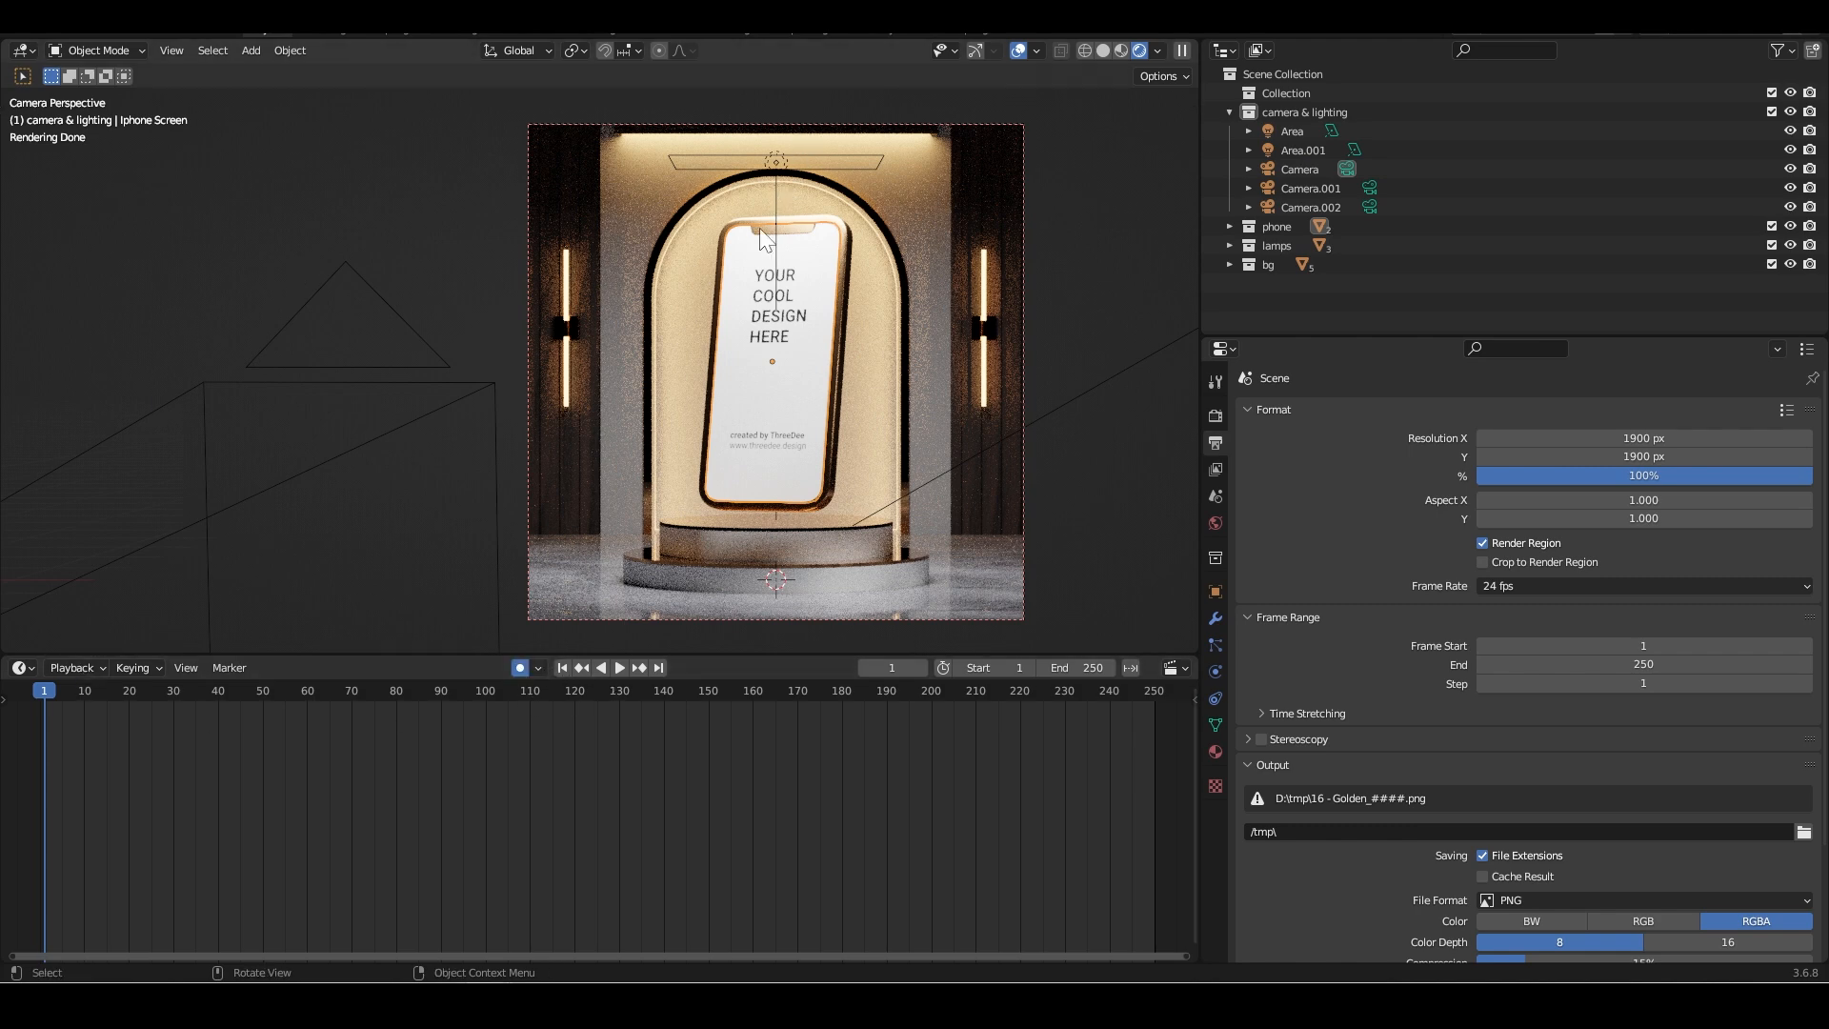
drag(755, 219, 803, 203)
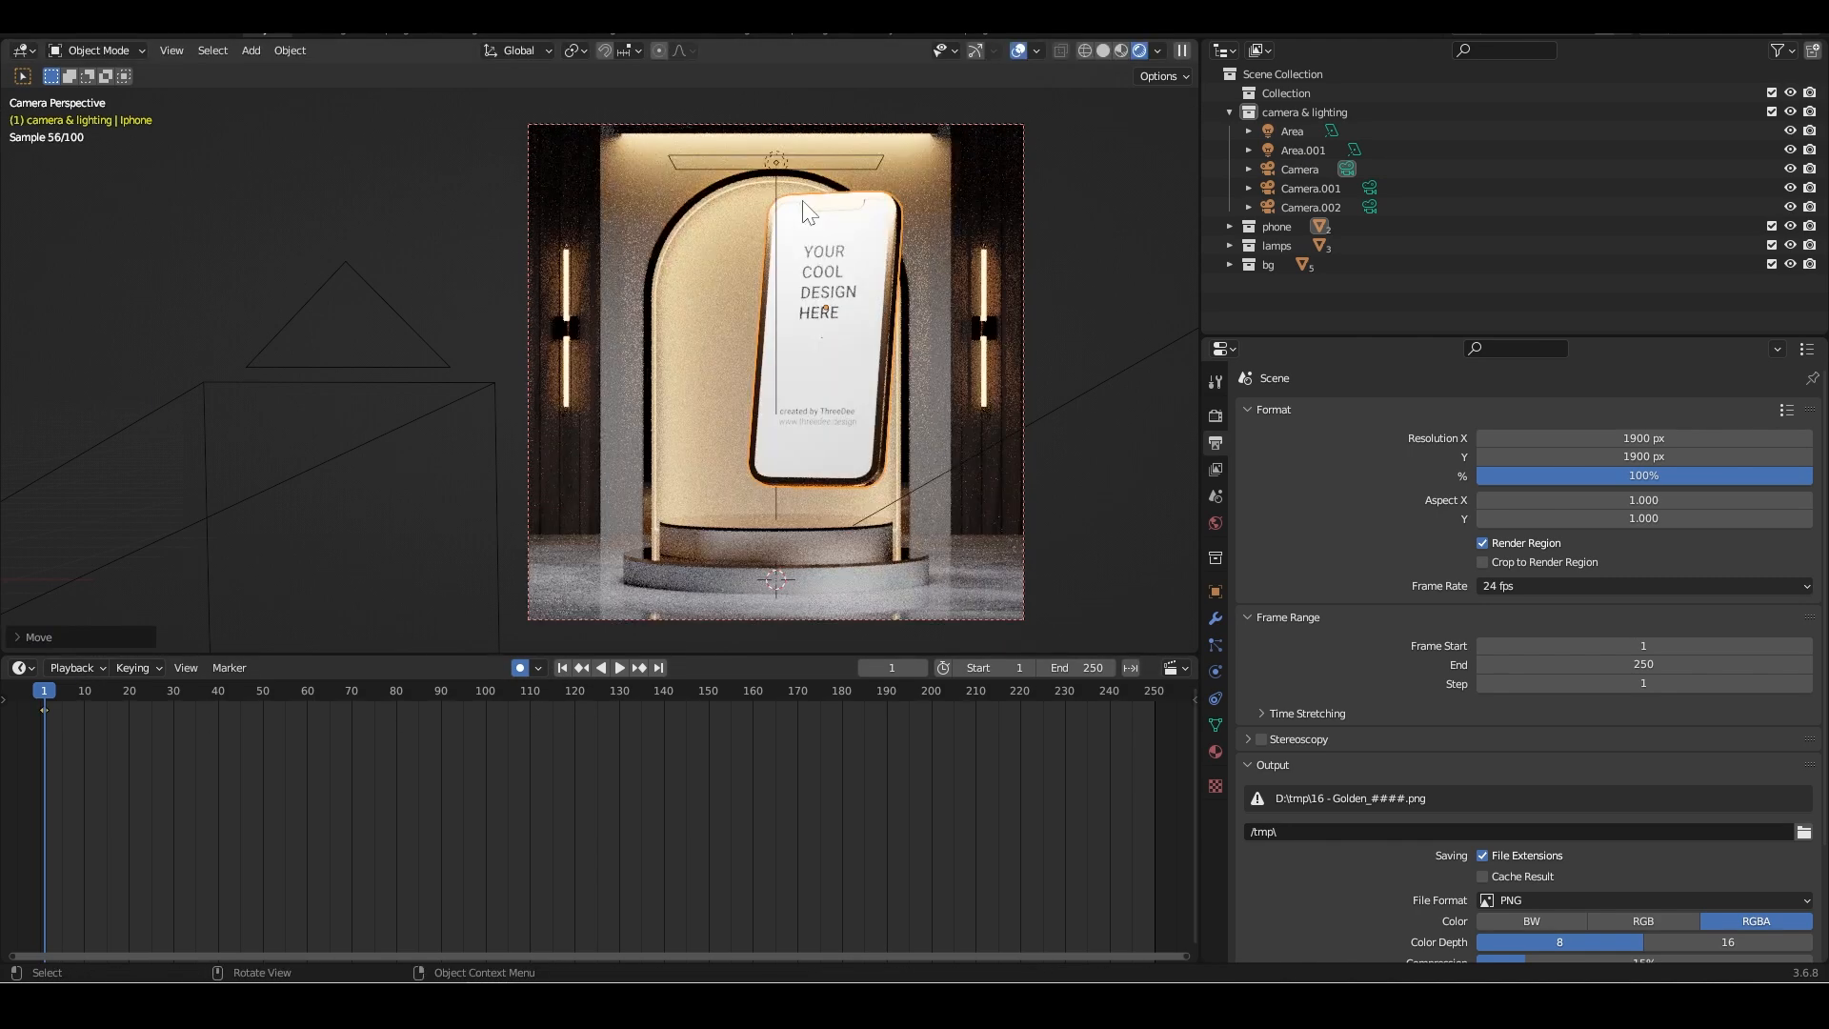
key(ctrl+z)
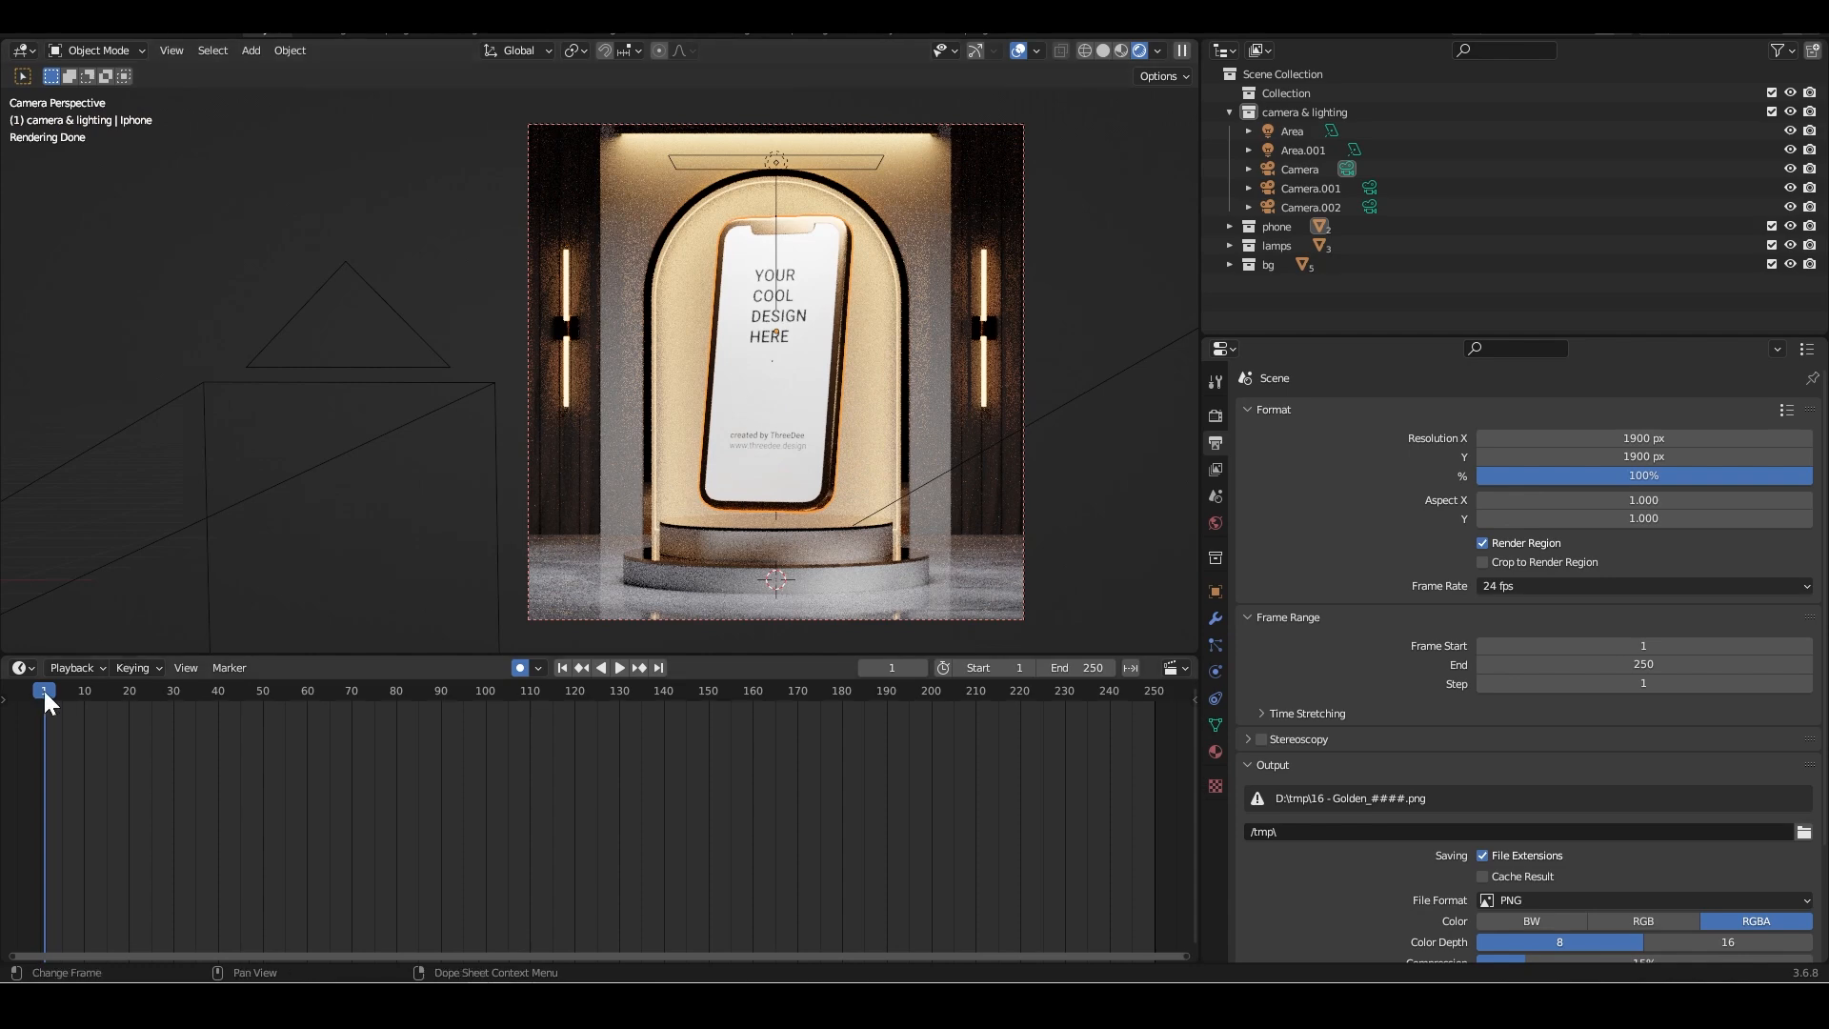
Key the phone's starting pose at frame 1 with a near-zero rotation about the global Z axis.
key(r)
key(z)
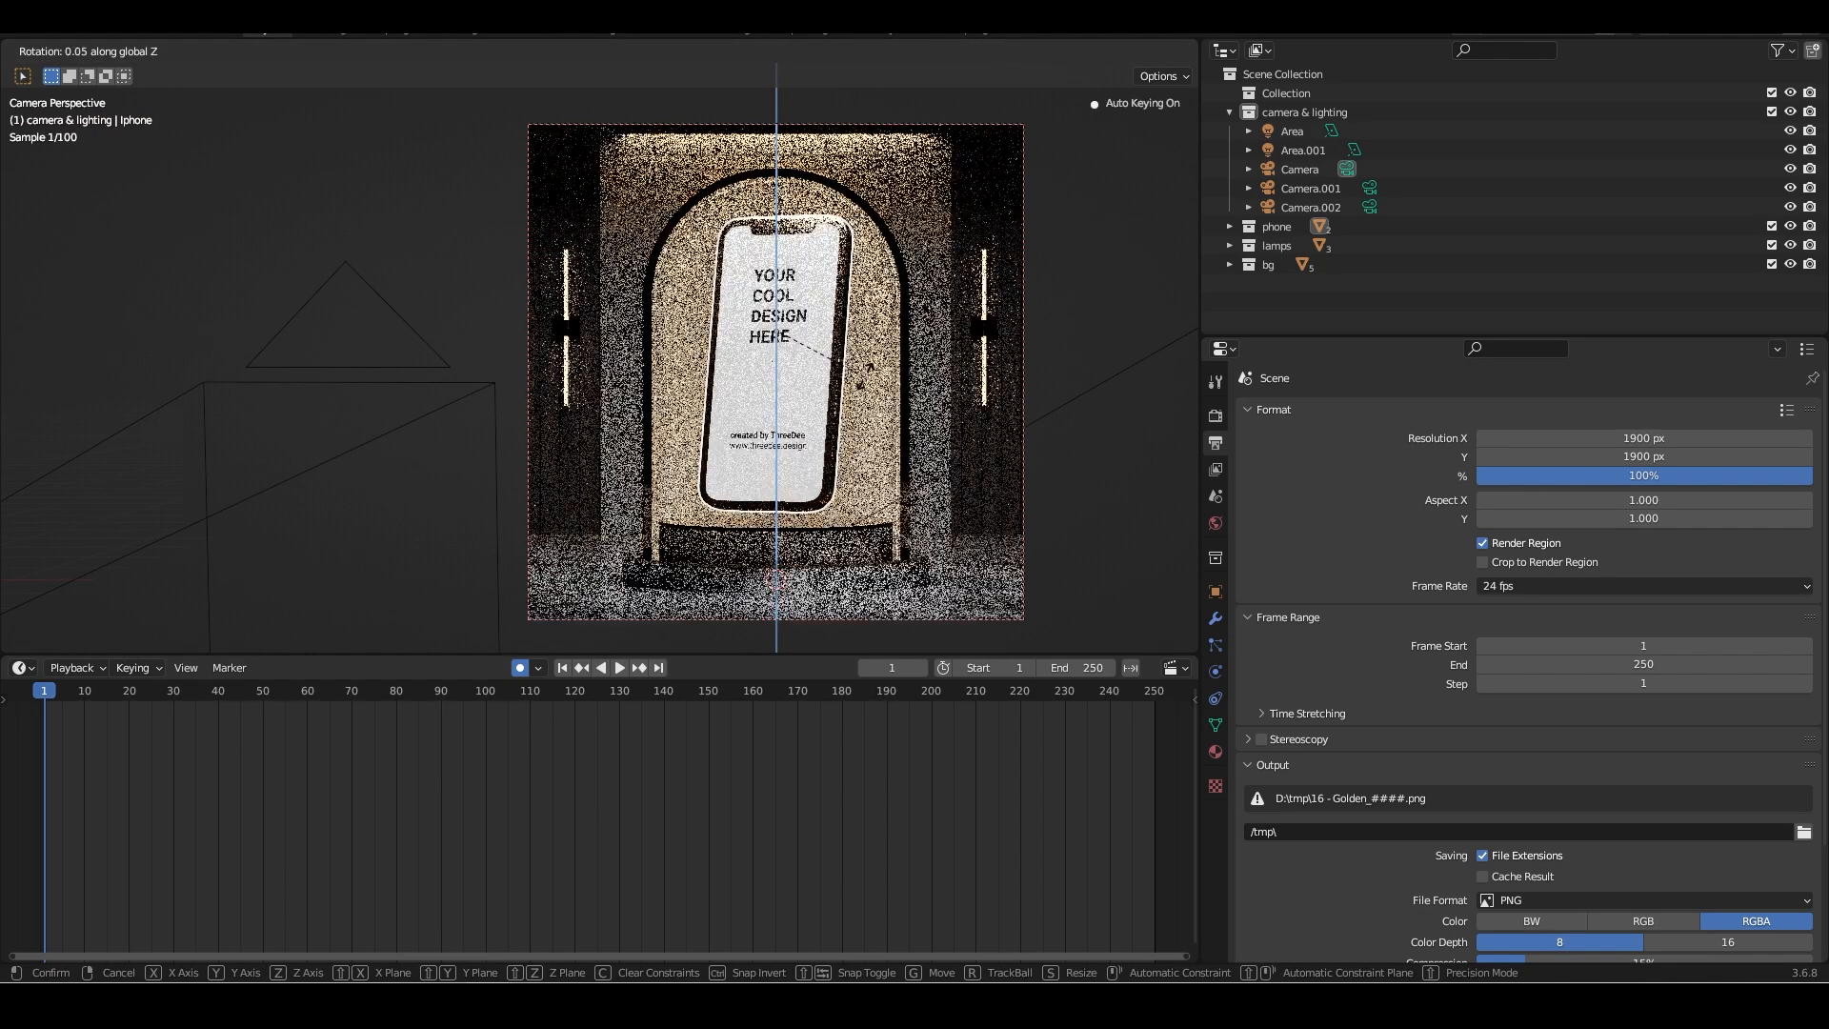
click(864, 375)
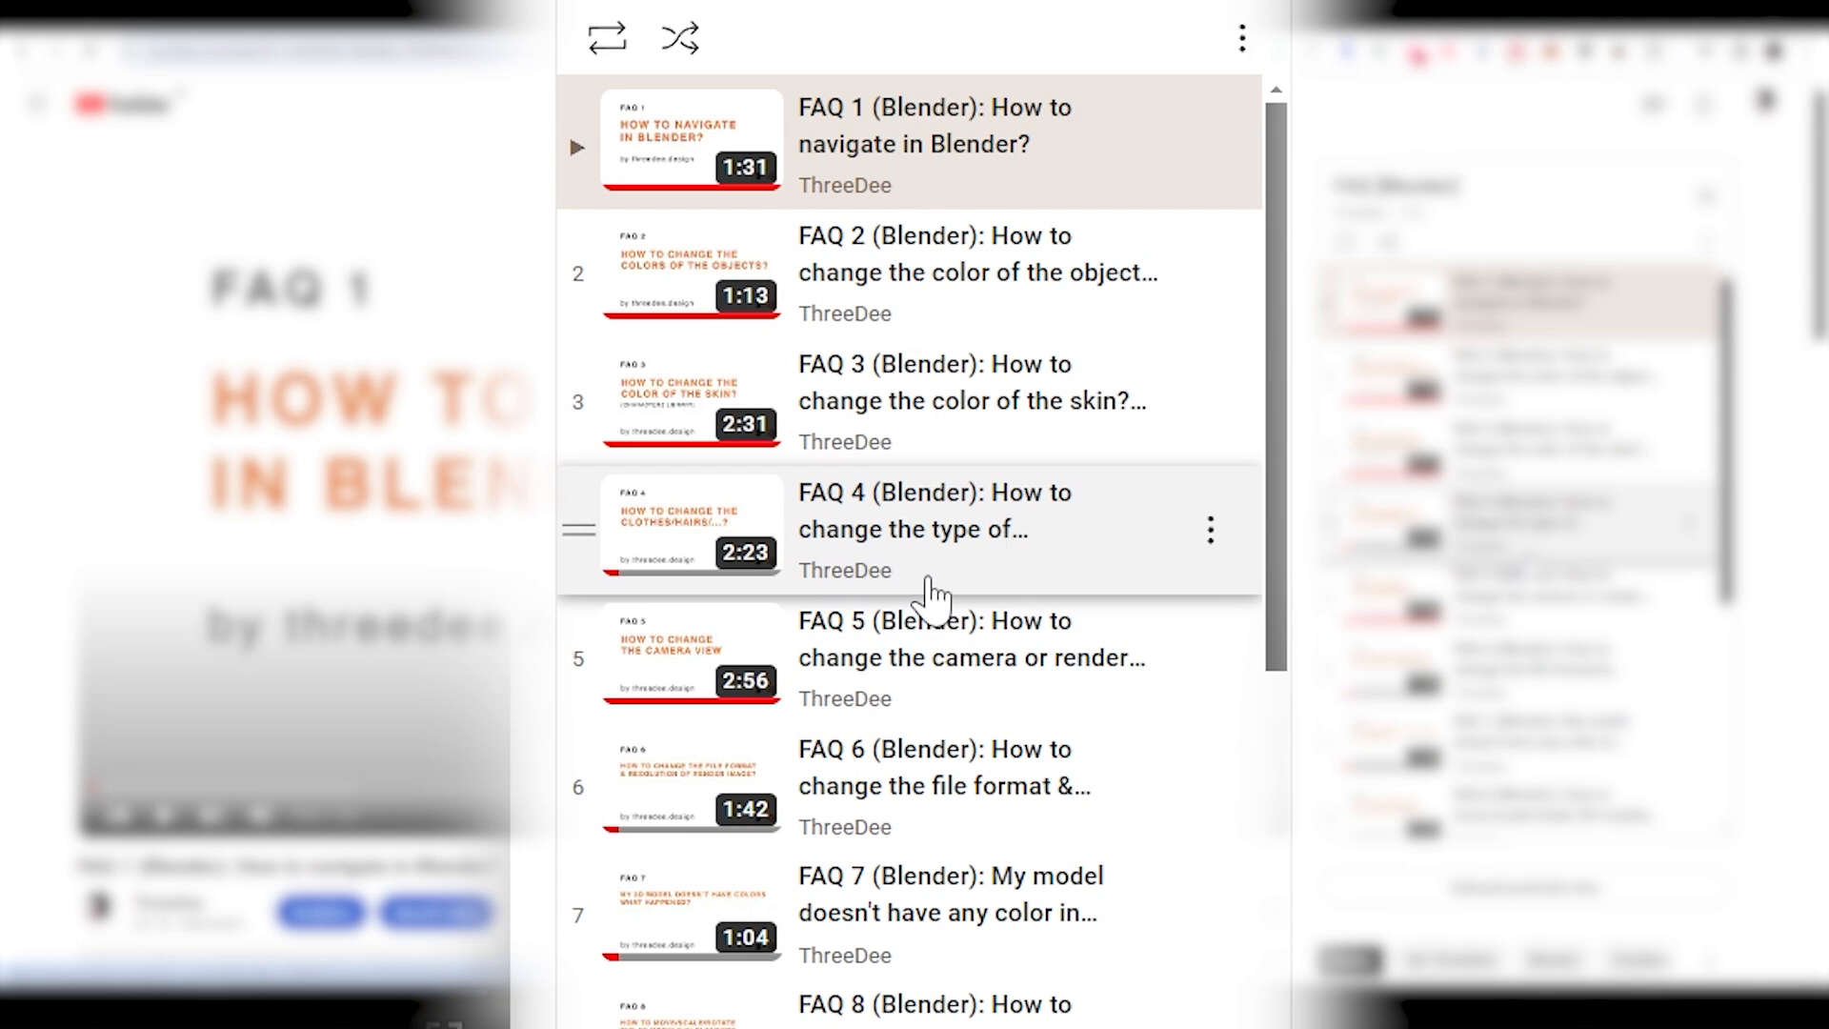
Look through ThreeDee's FAQ (Blender) video playlist on YouTube.
scroll(942, 342, down, 5)
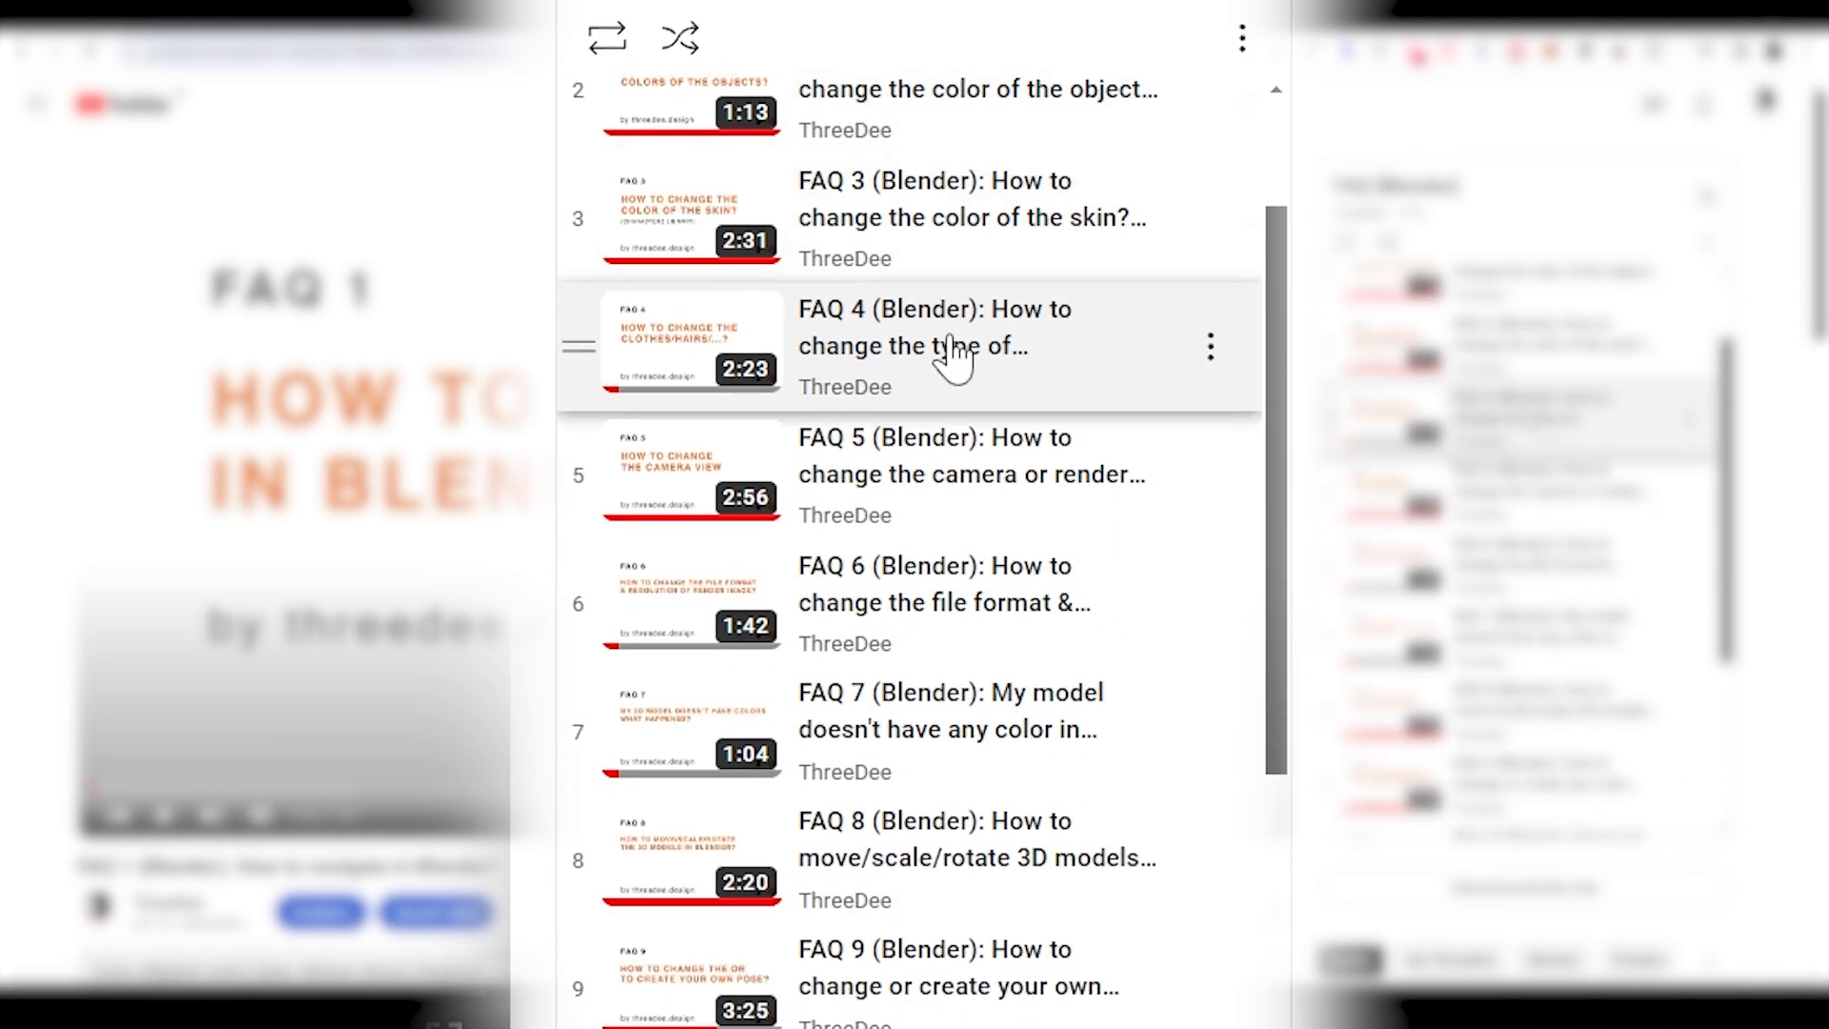
scroll(948, 357, up, 2)
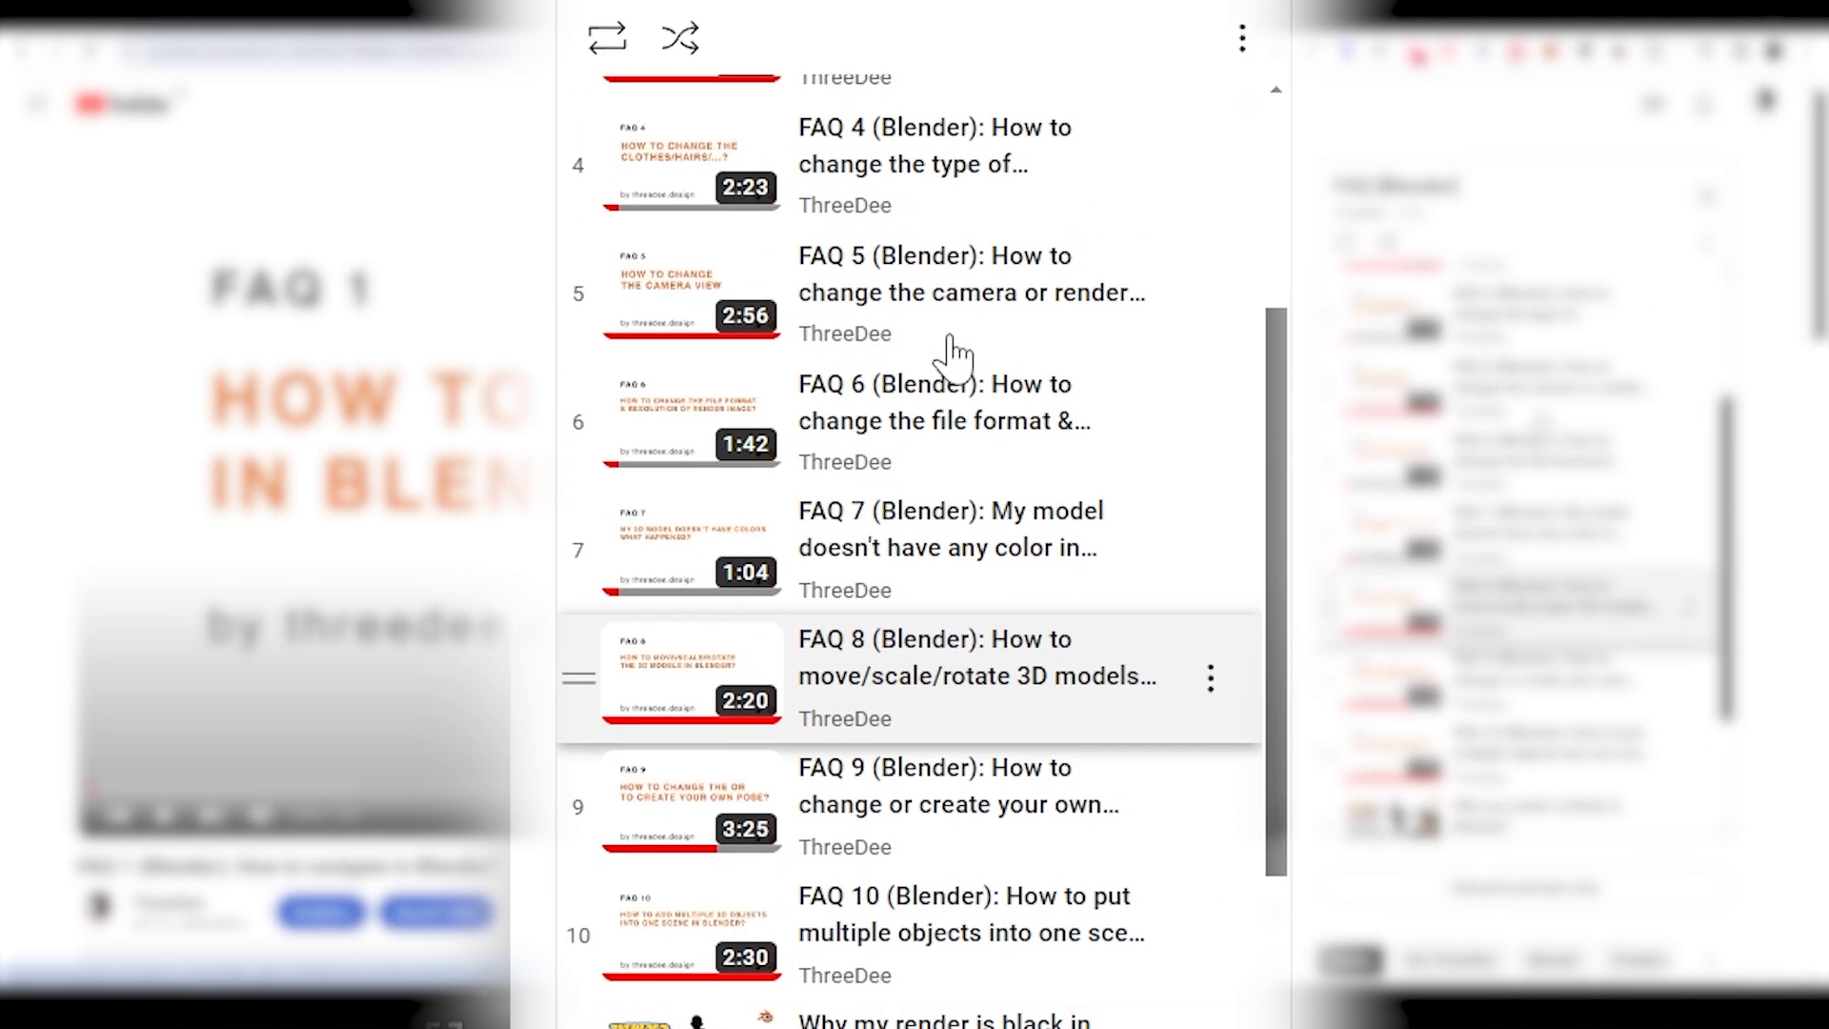
scroll(949, 400, down, 2)
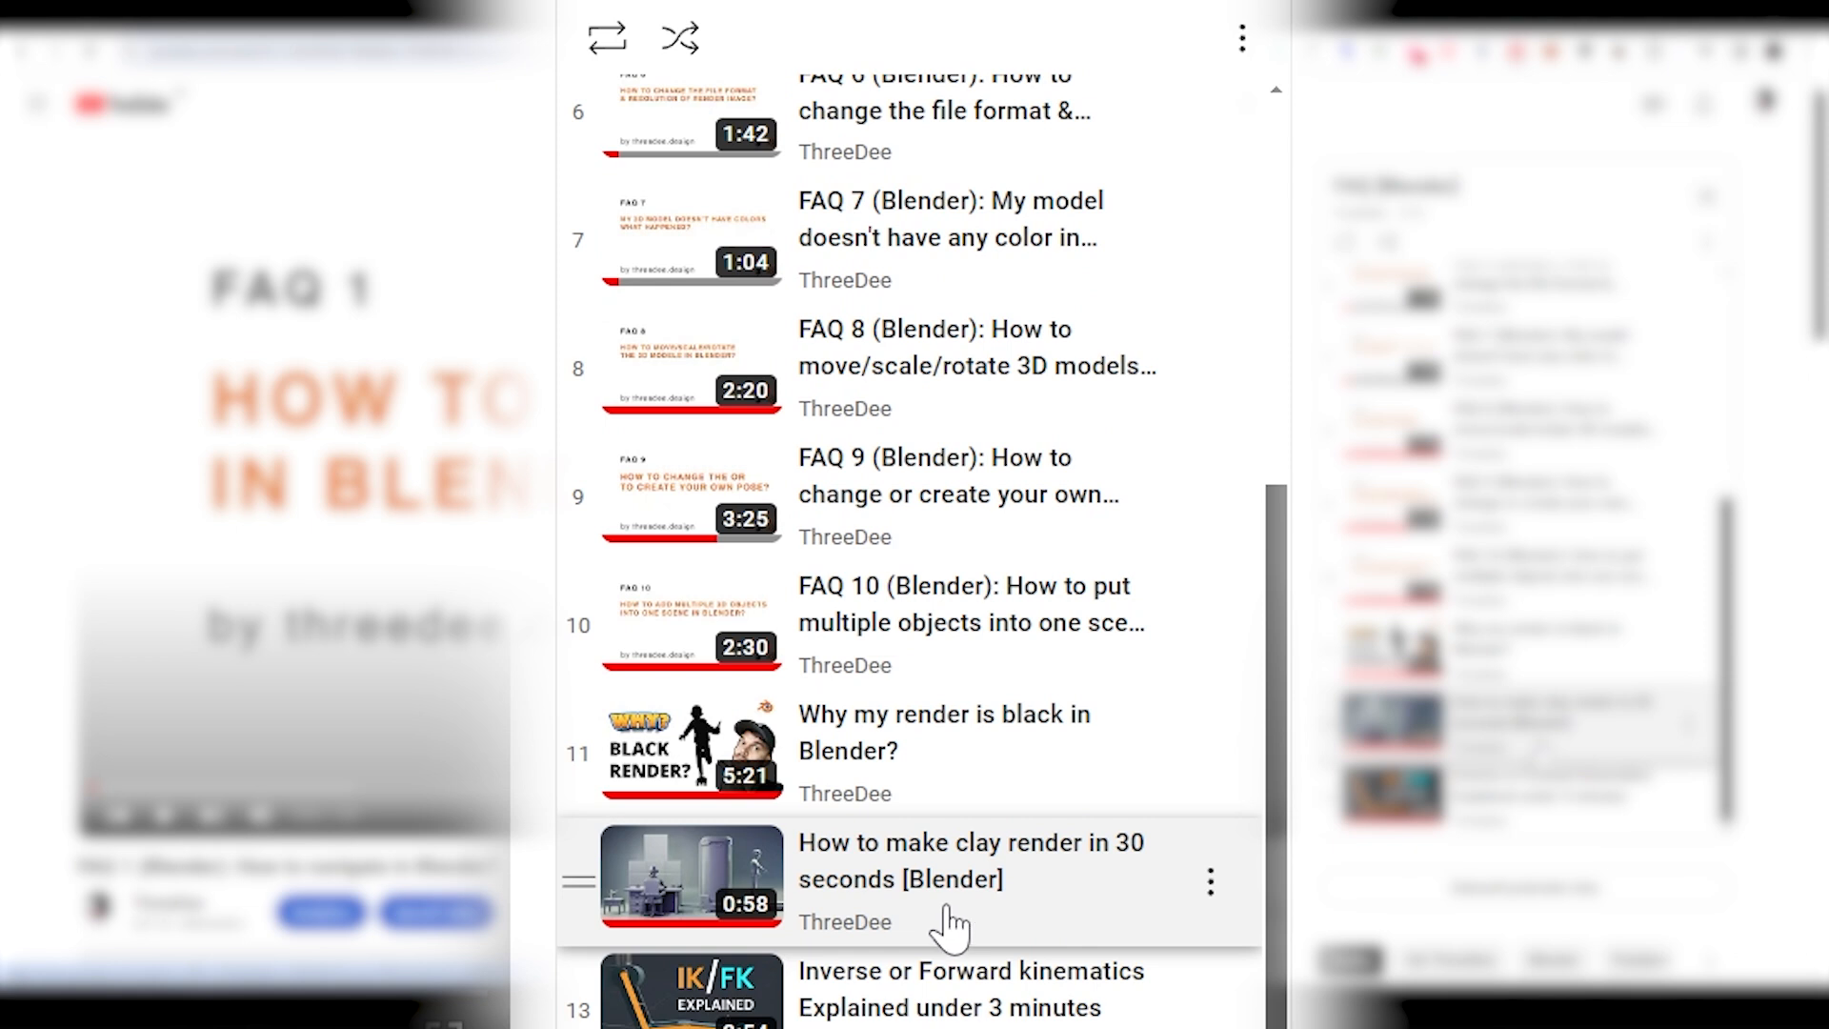
scroll(992, 531, up, 5)
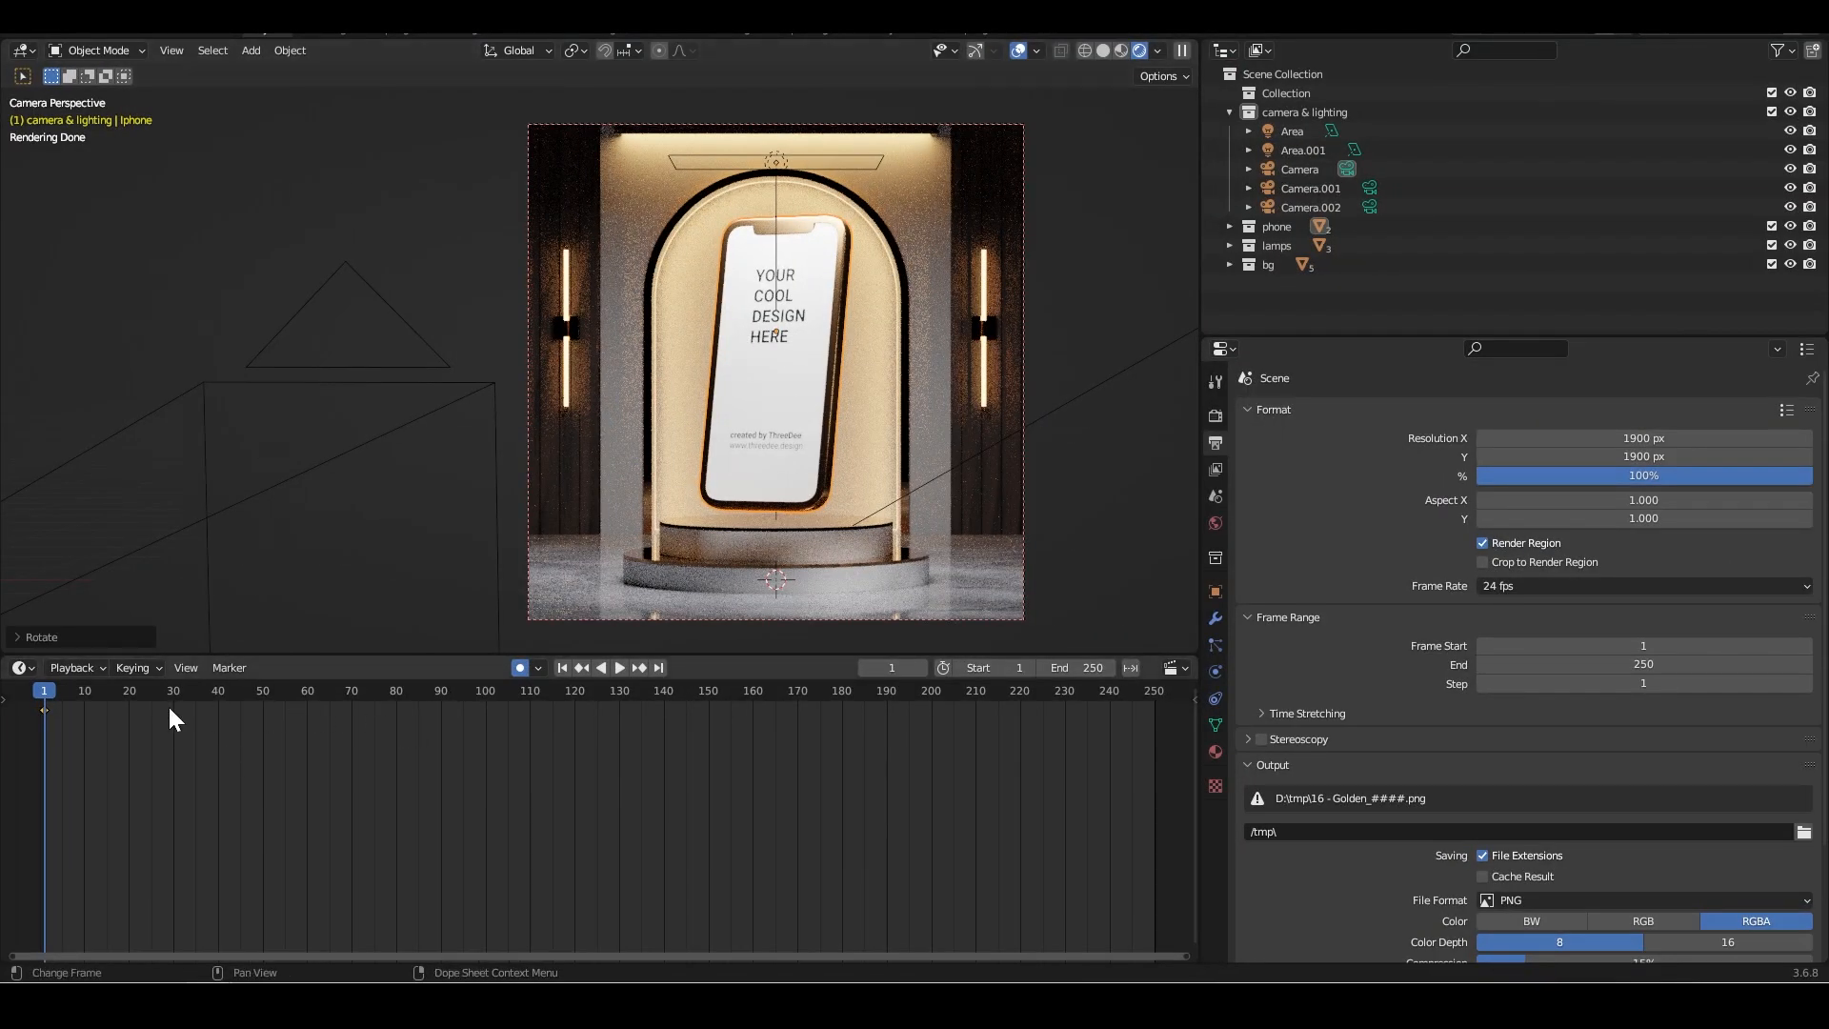
In Blender, key a second pose at frame 40 by rotating the phone about the global Z axis until it leans the other way.
key(space)
drag(55, 693, 220, 694)
key(space)
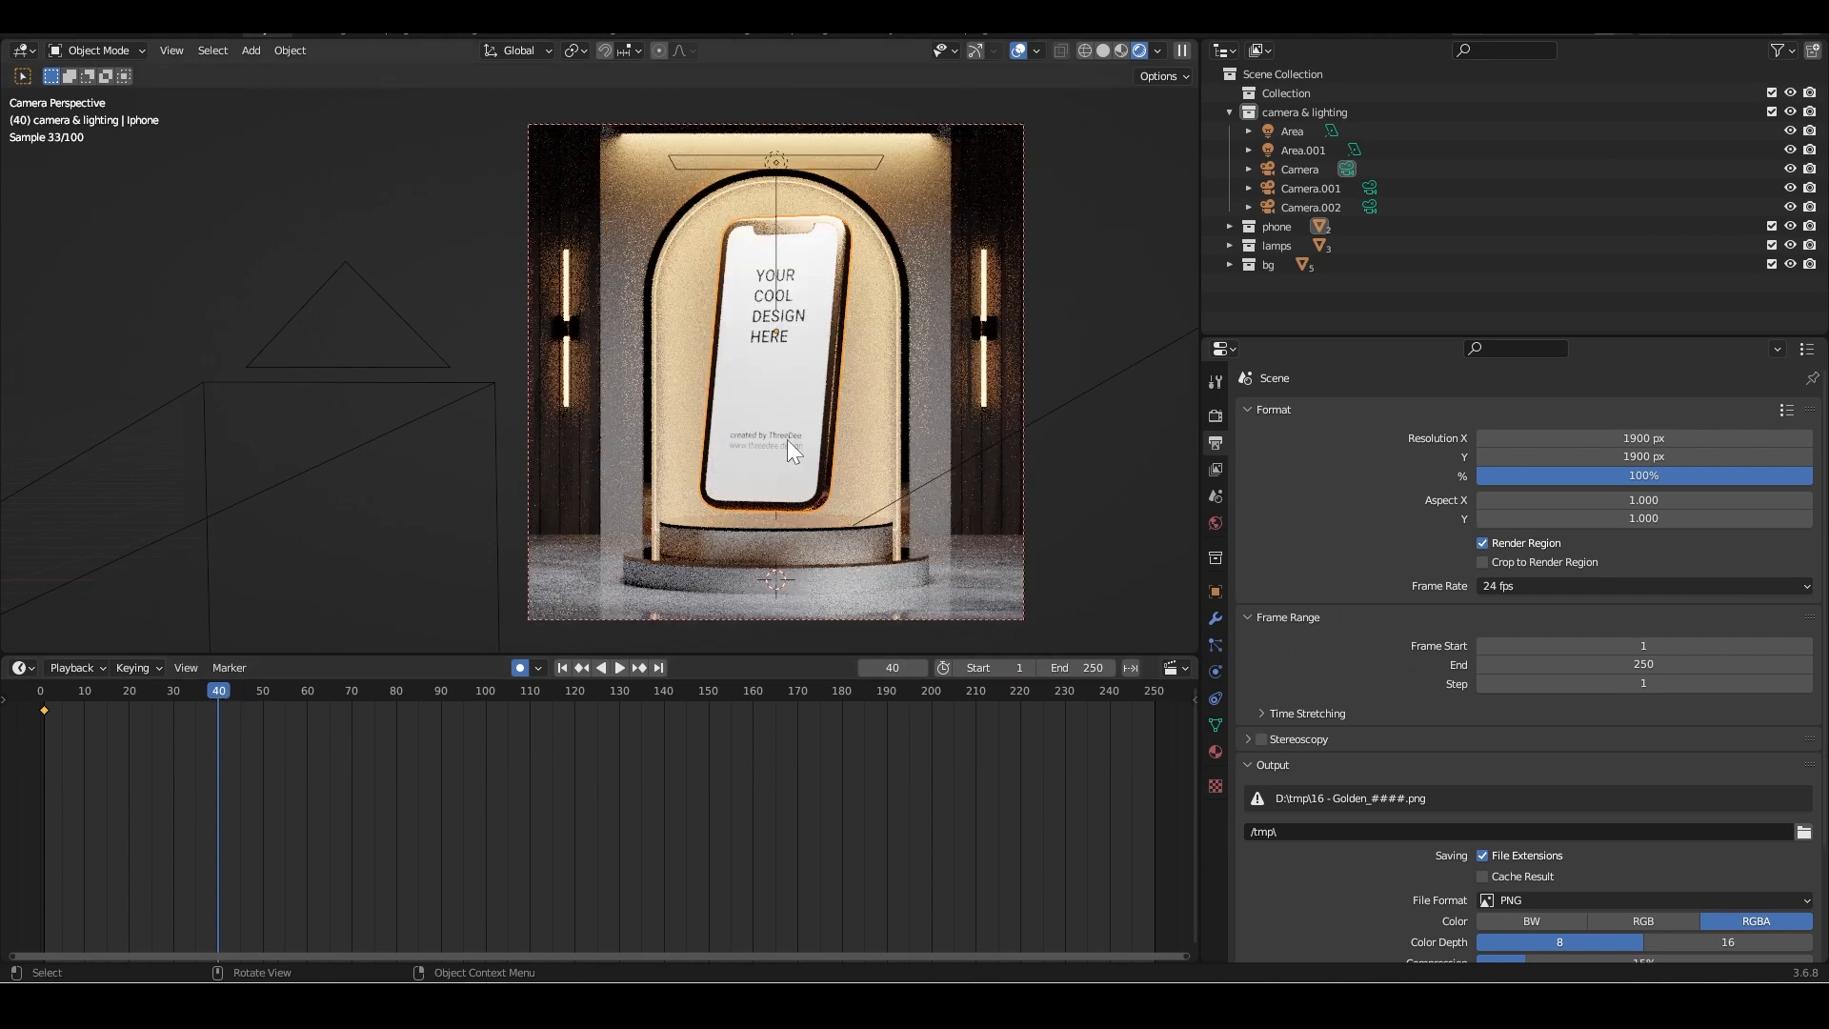
key(r)
key(z)
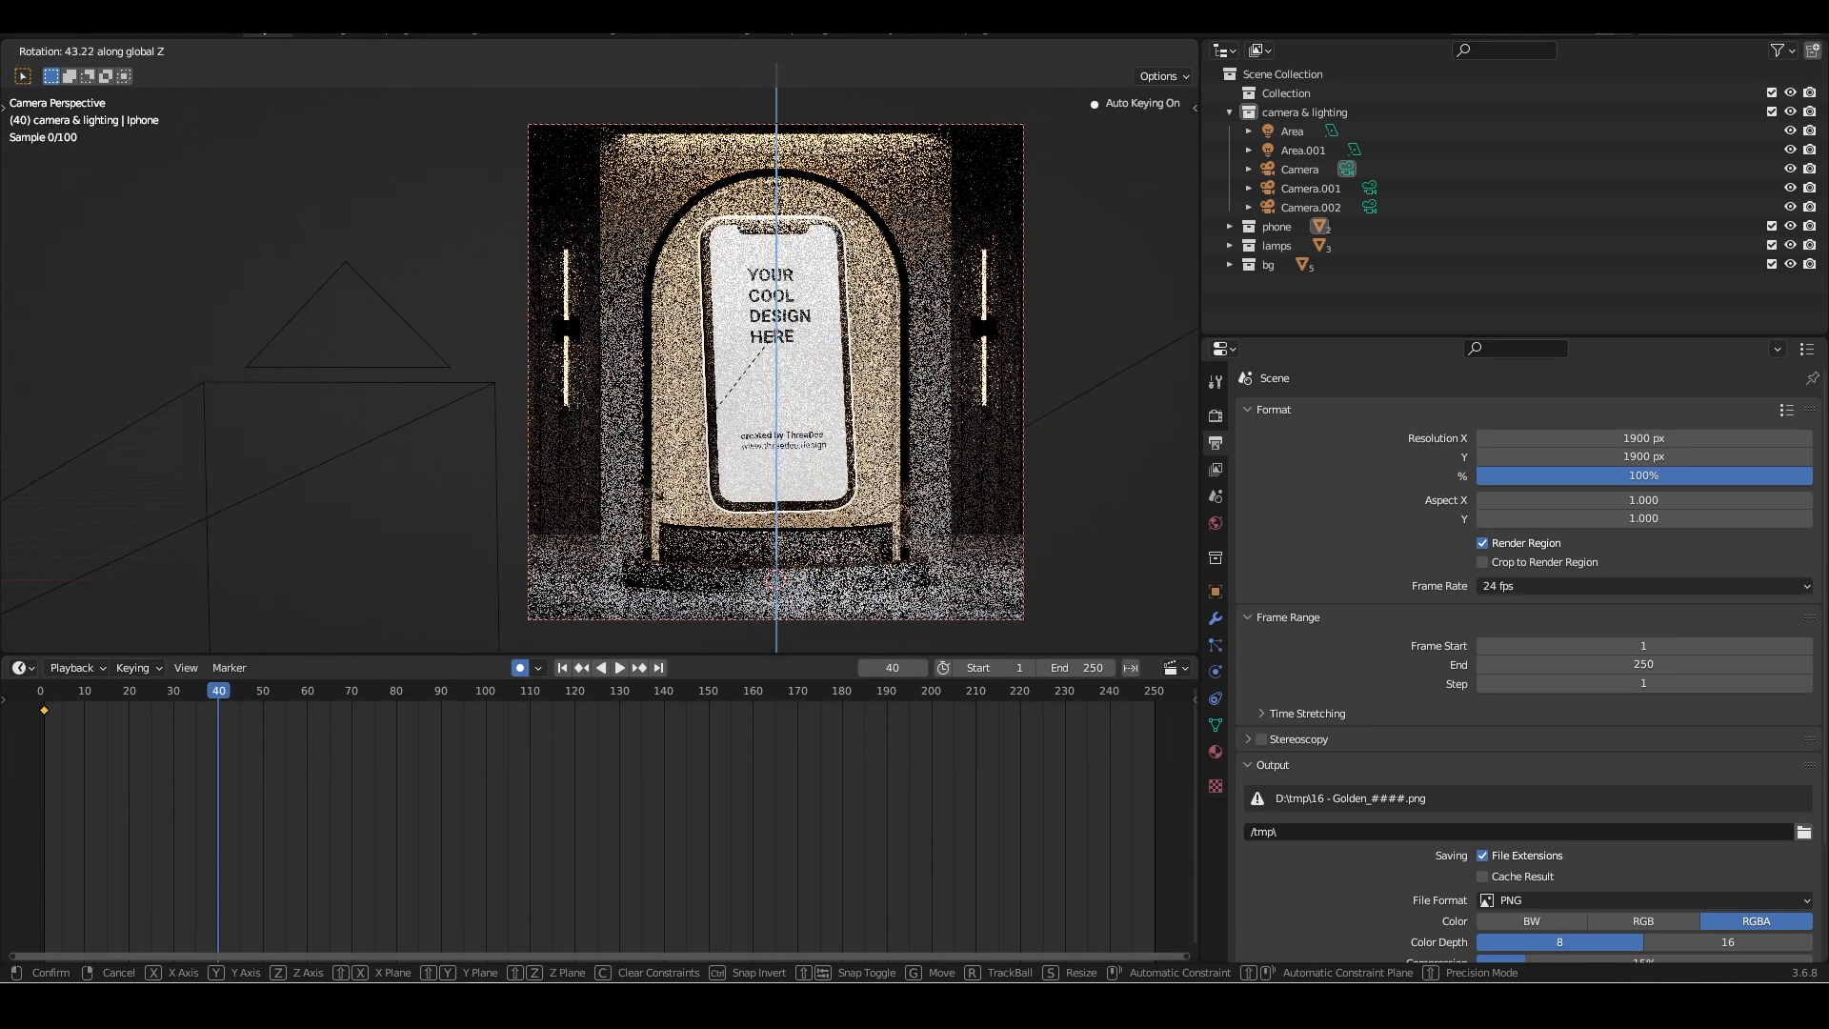
click(452, 444)
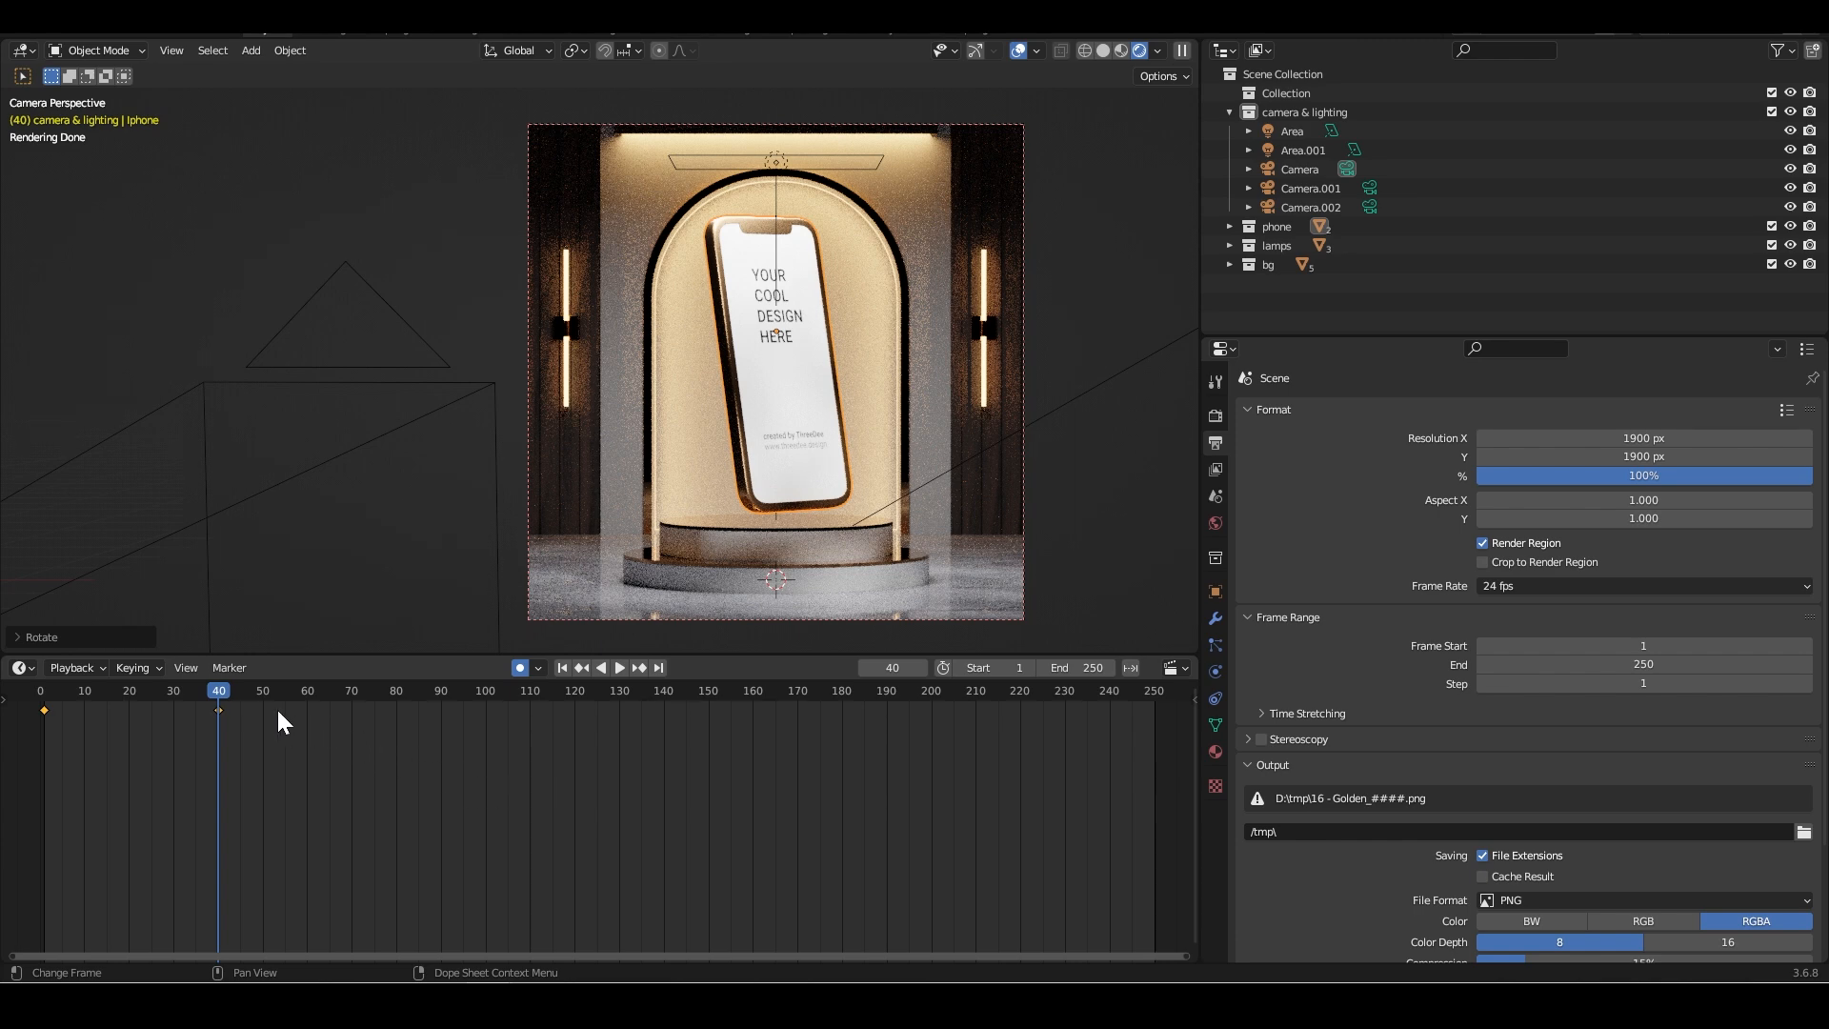
Play the phone animation from frame 1 and copy its first keyframe to frame 80.
drag(219, 691, 43, 691)
key(space)
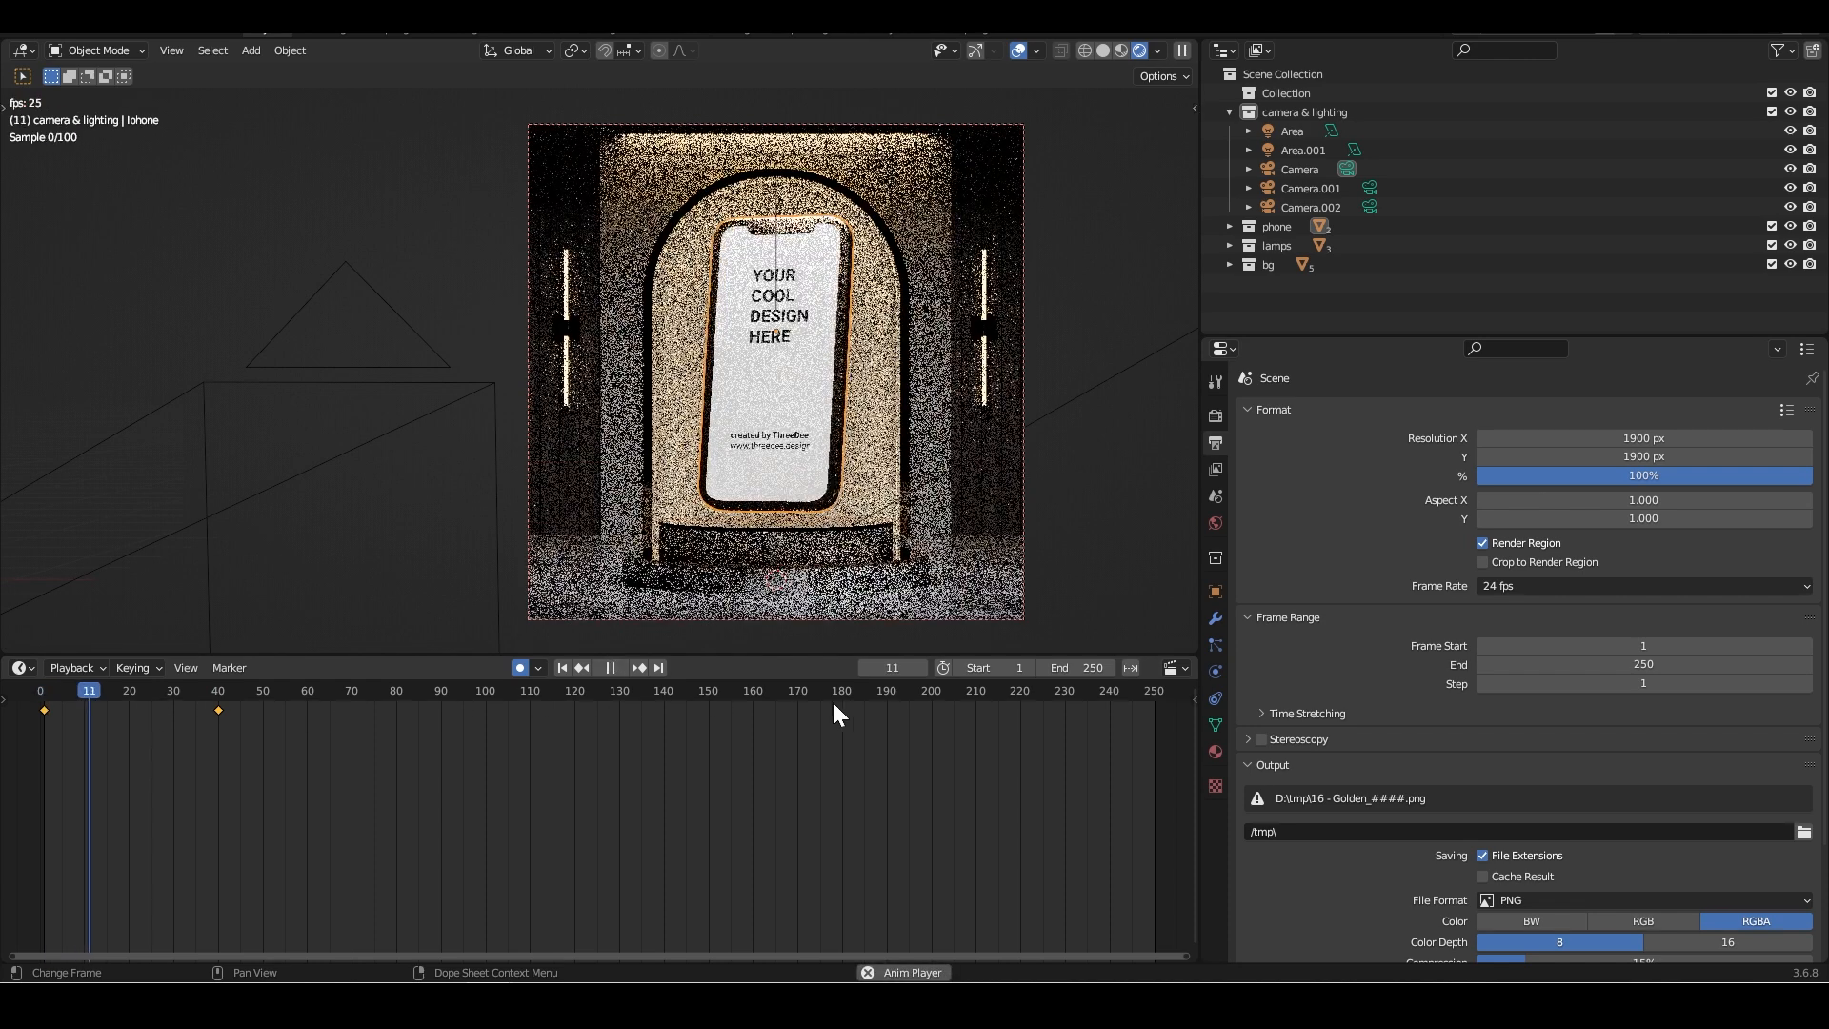
key(space)
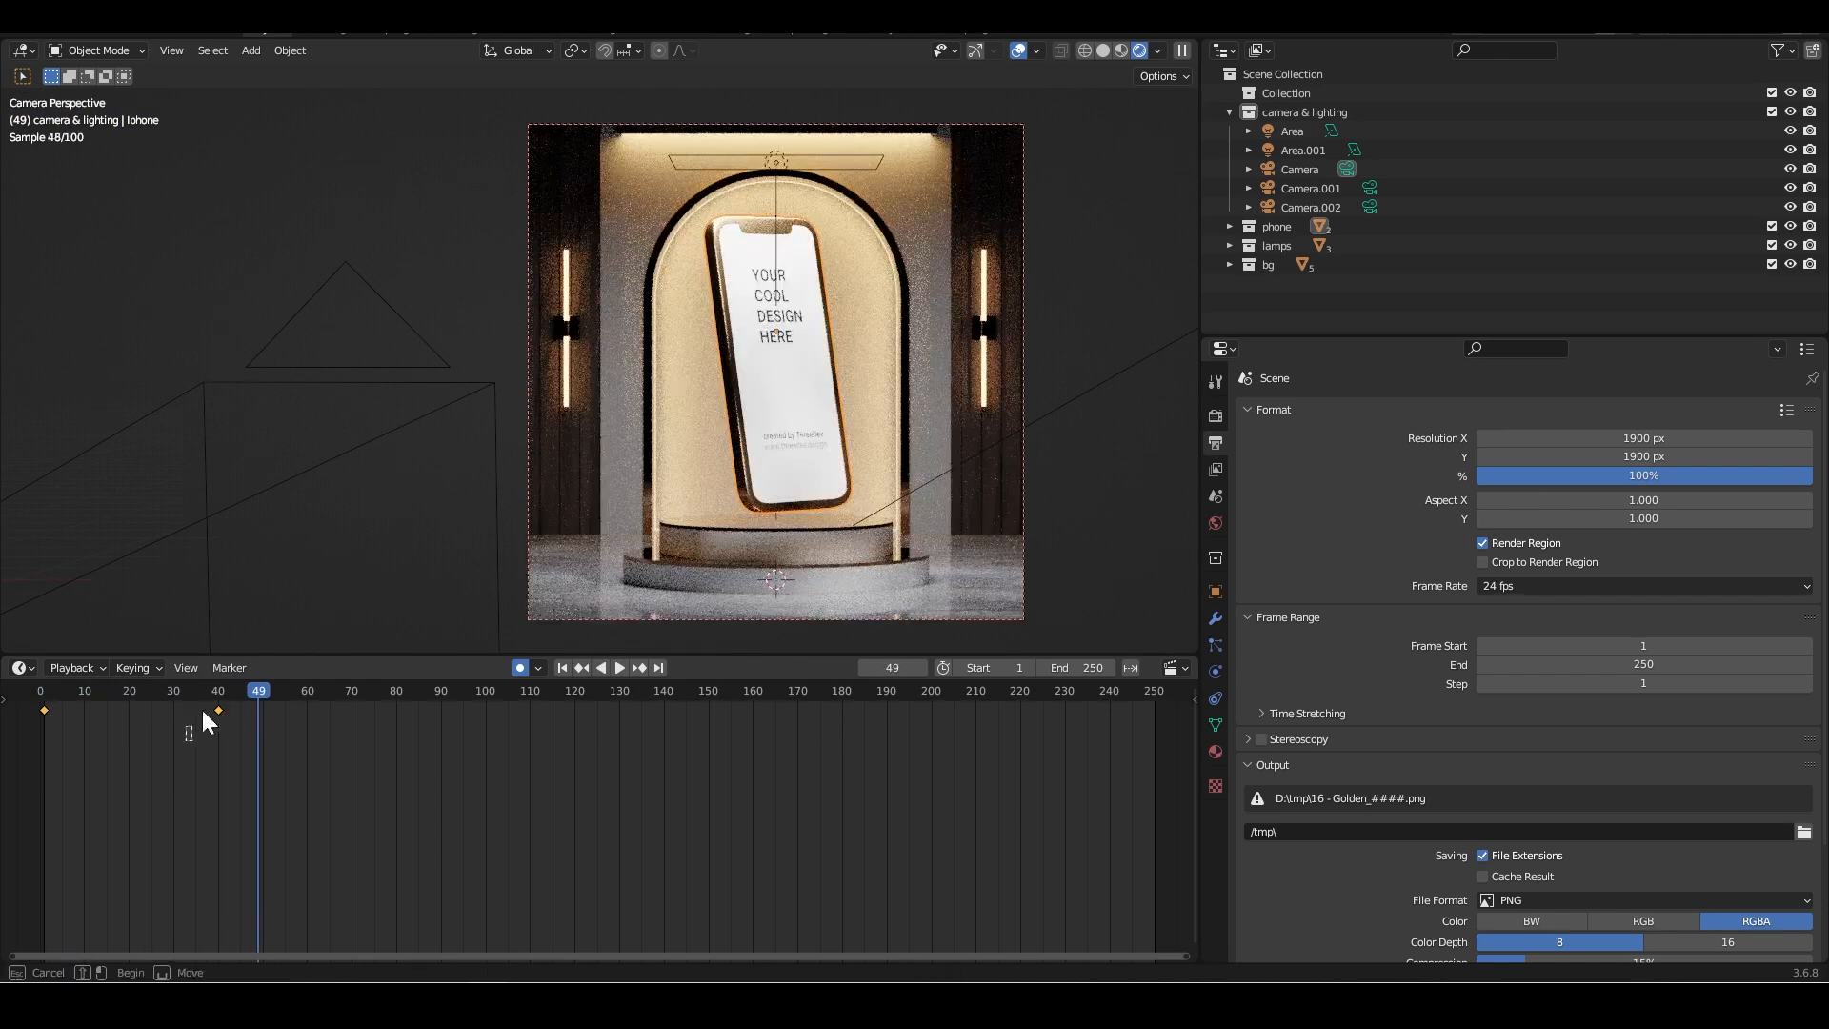
drag(201, 710, 235, 700)
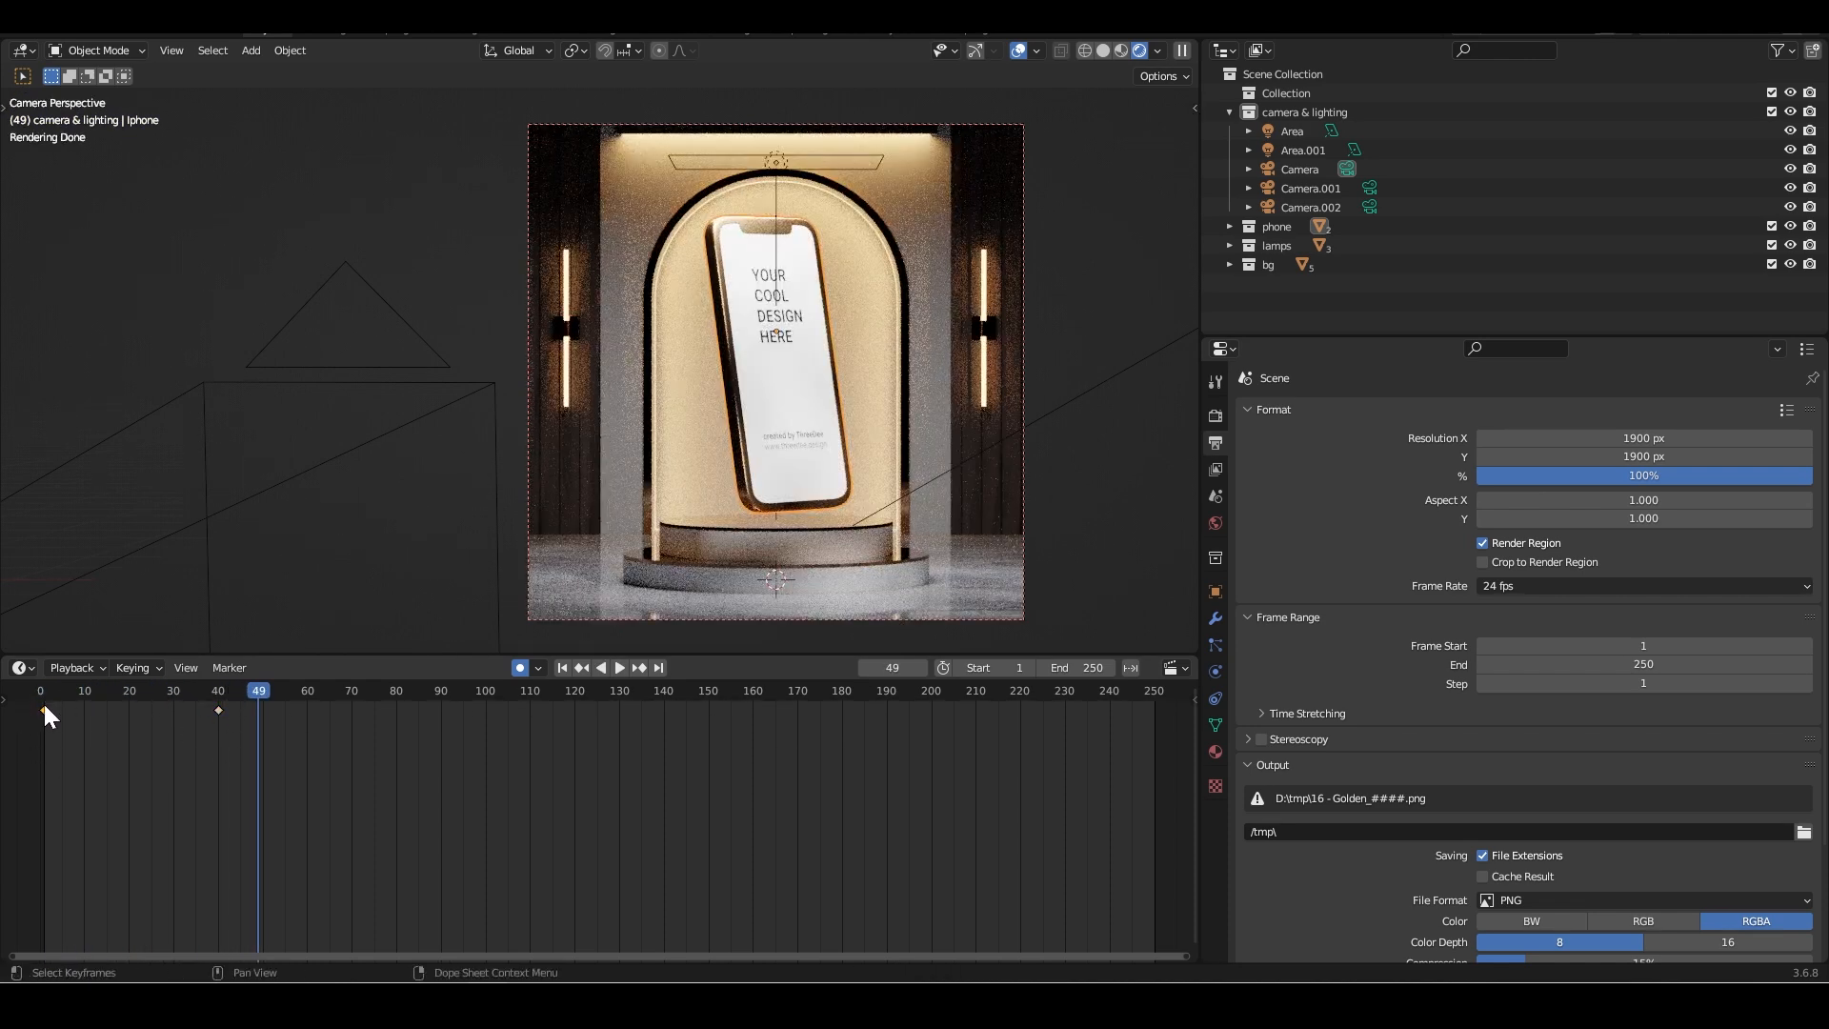
click(395, 692)
key(ctrl+v)
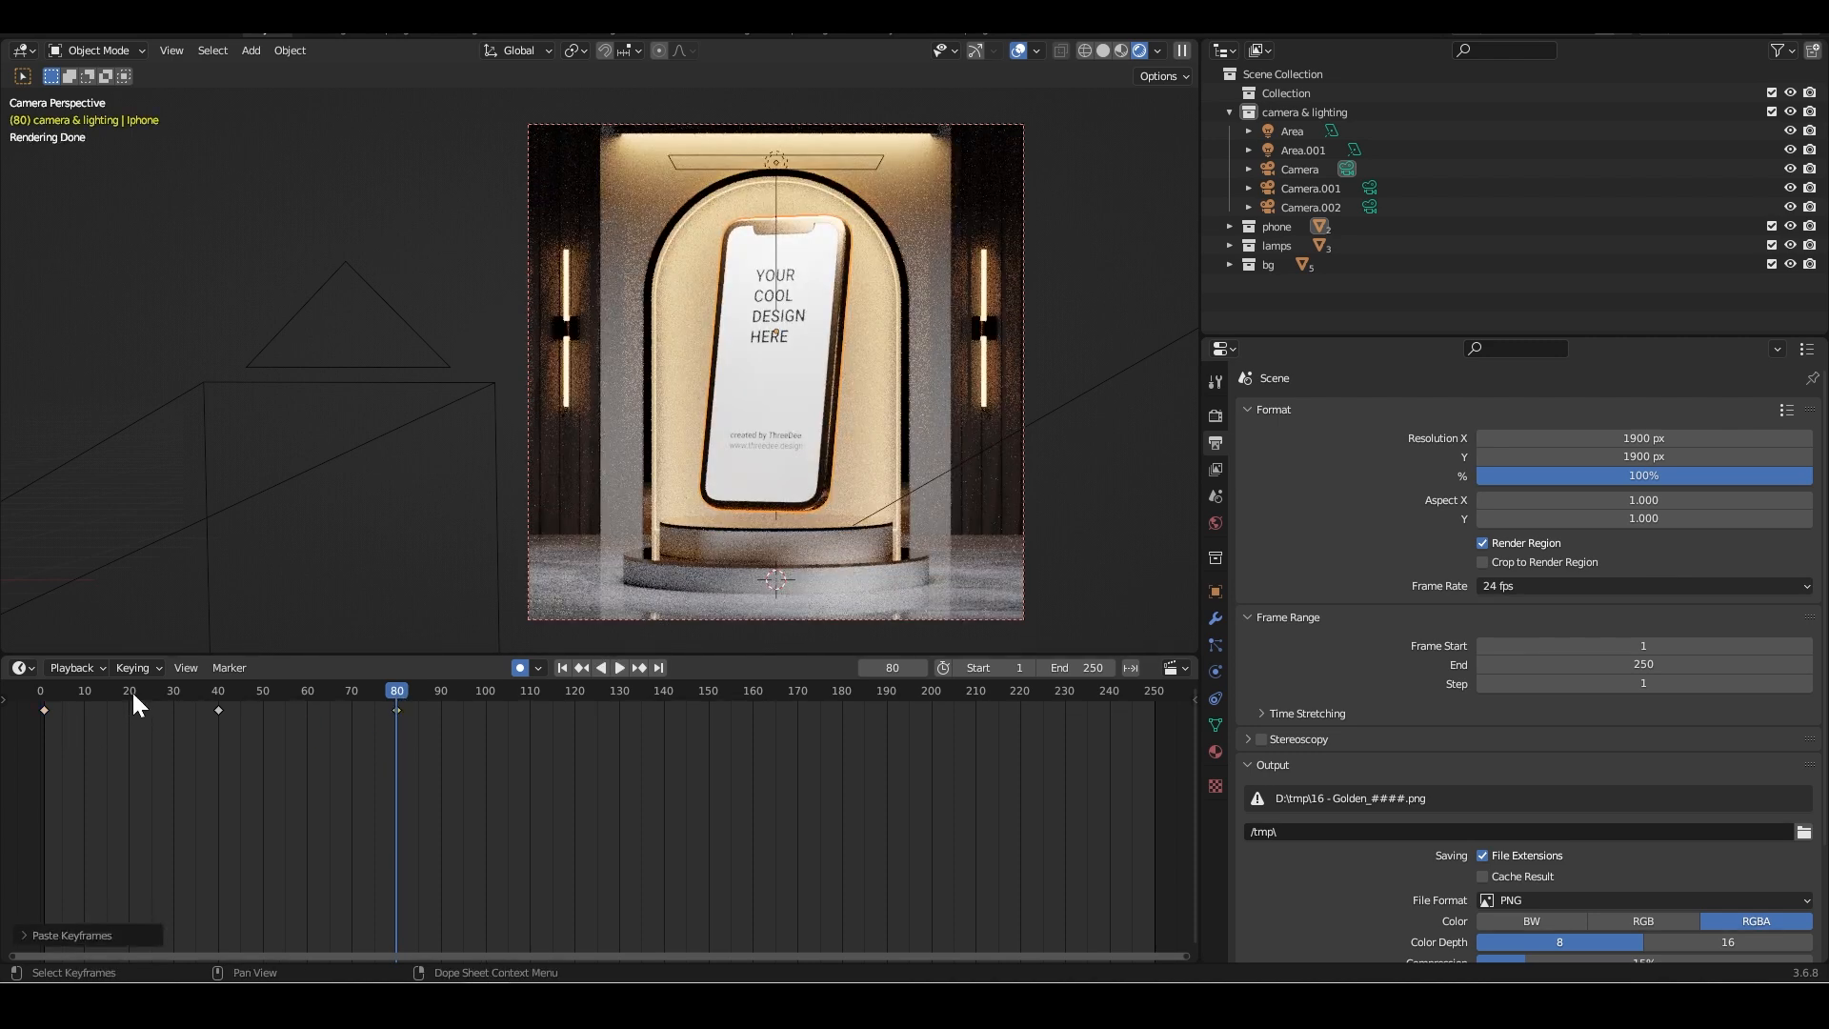
Play the phone animation from its start, set the scene's end frame to 80, and replay the shortened loop.
click(52, 690)
key(space)
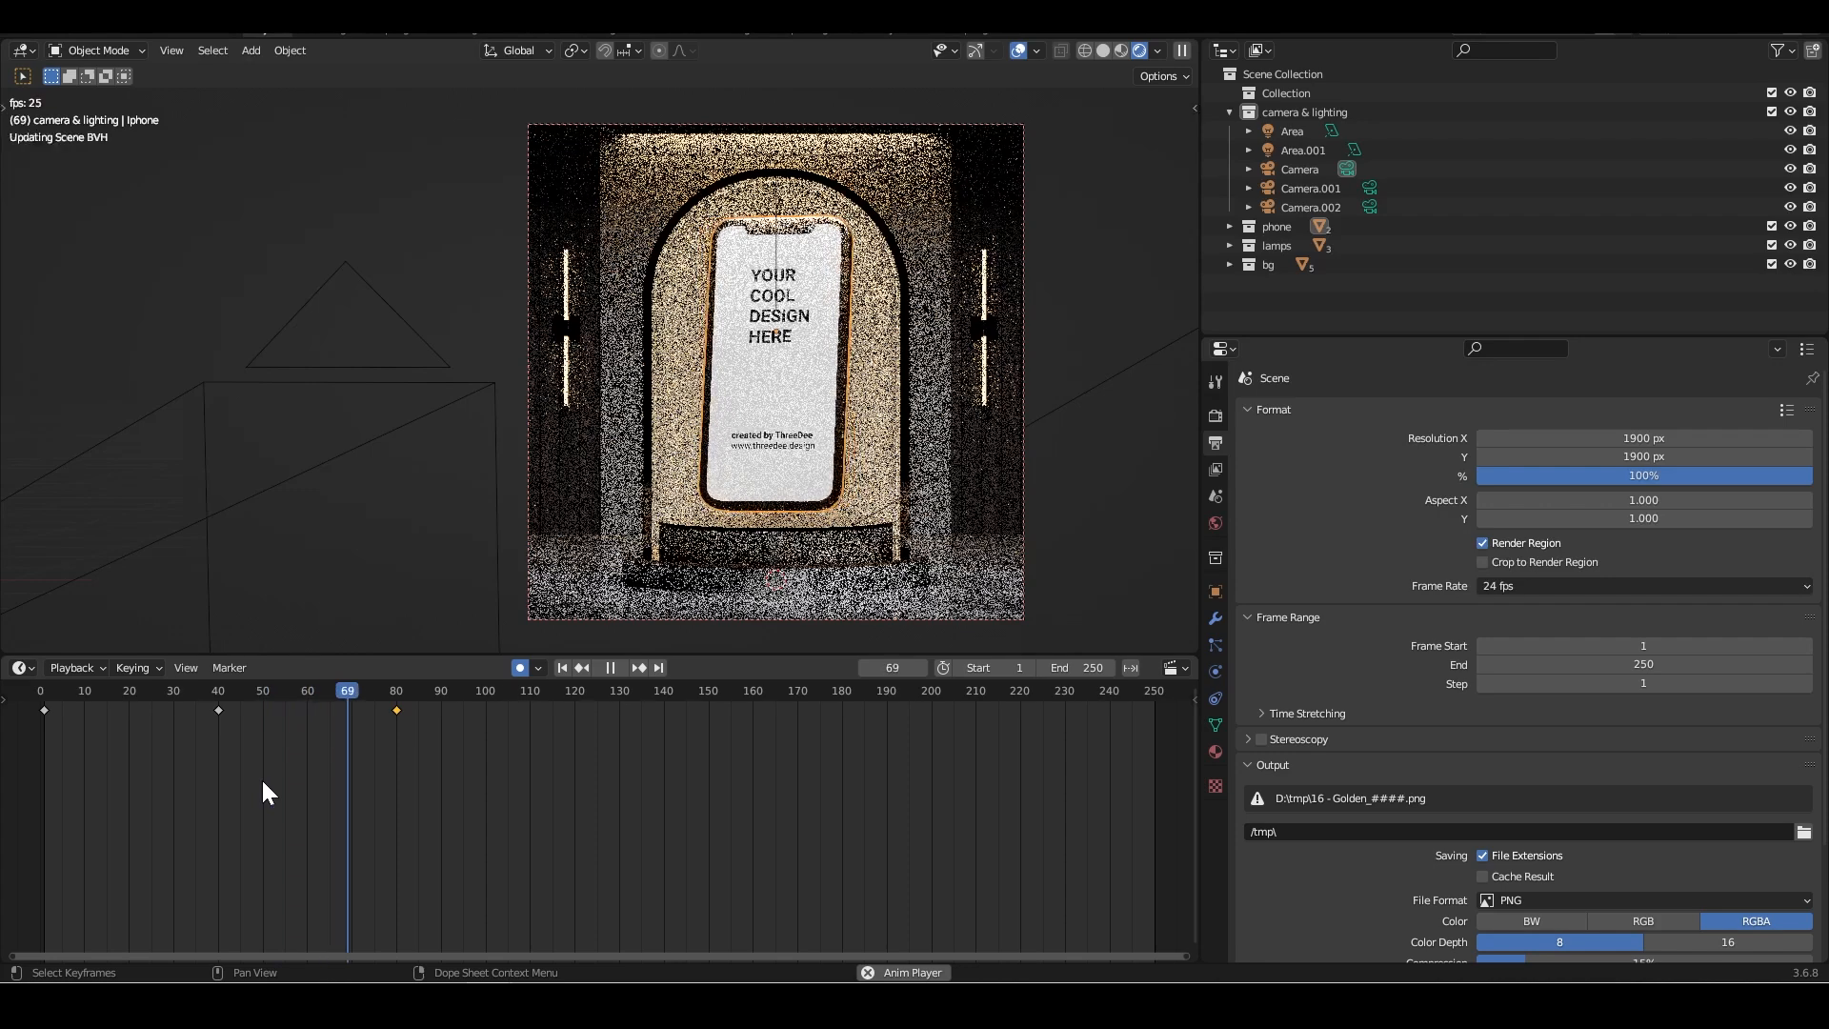
key(space)
click(1081, 666)
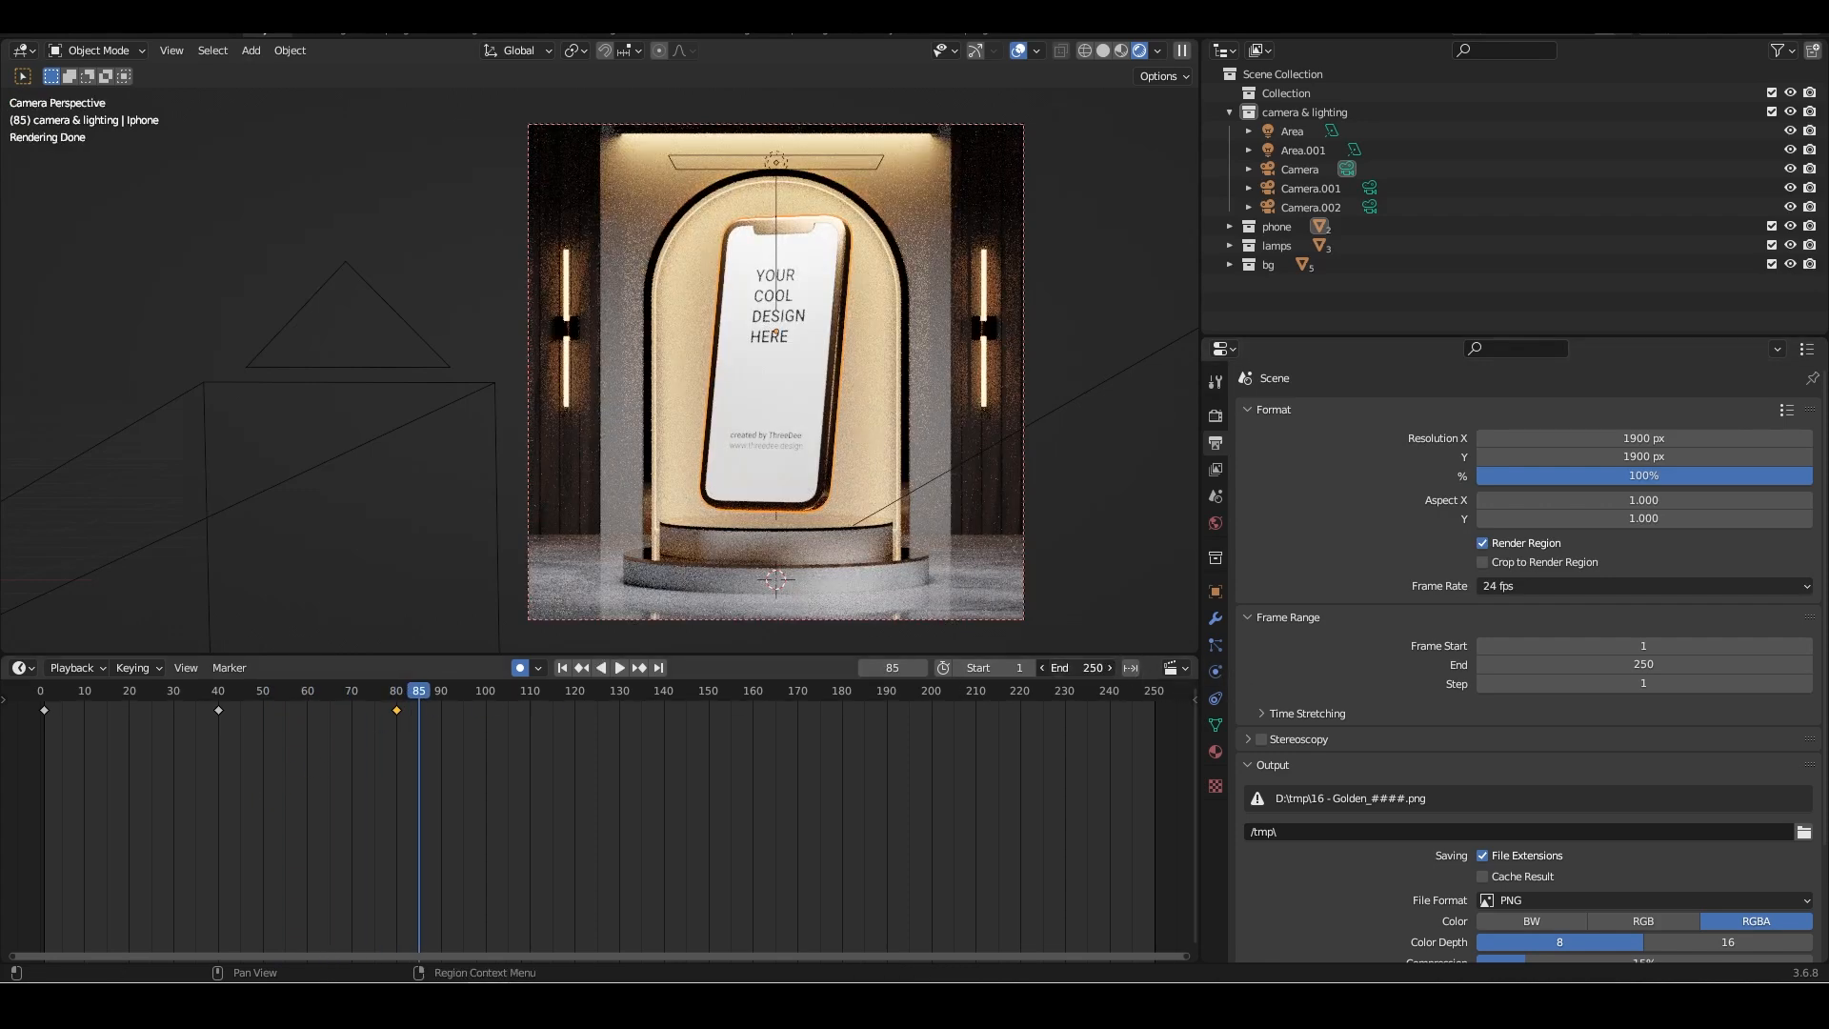
text(80)
key(Return)
key(space)
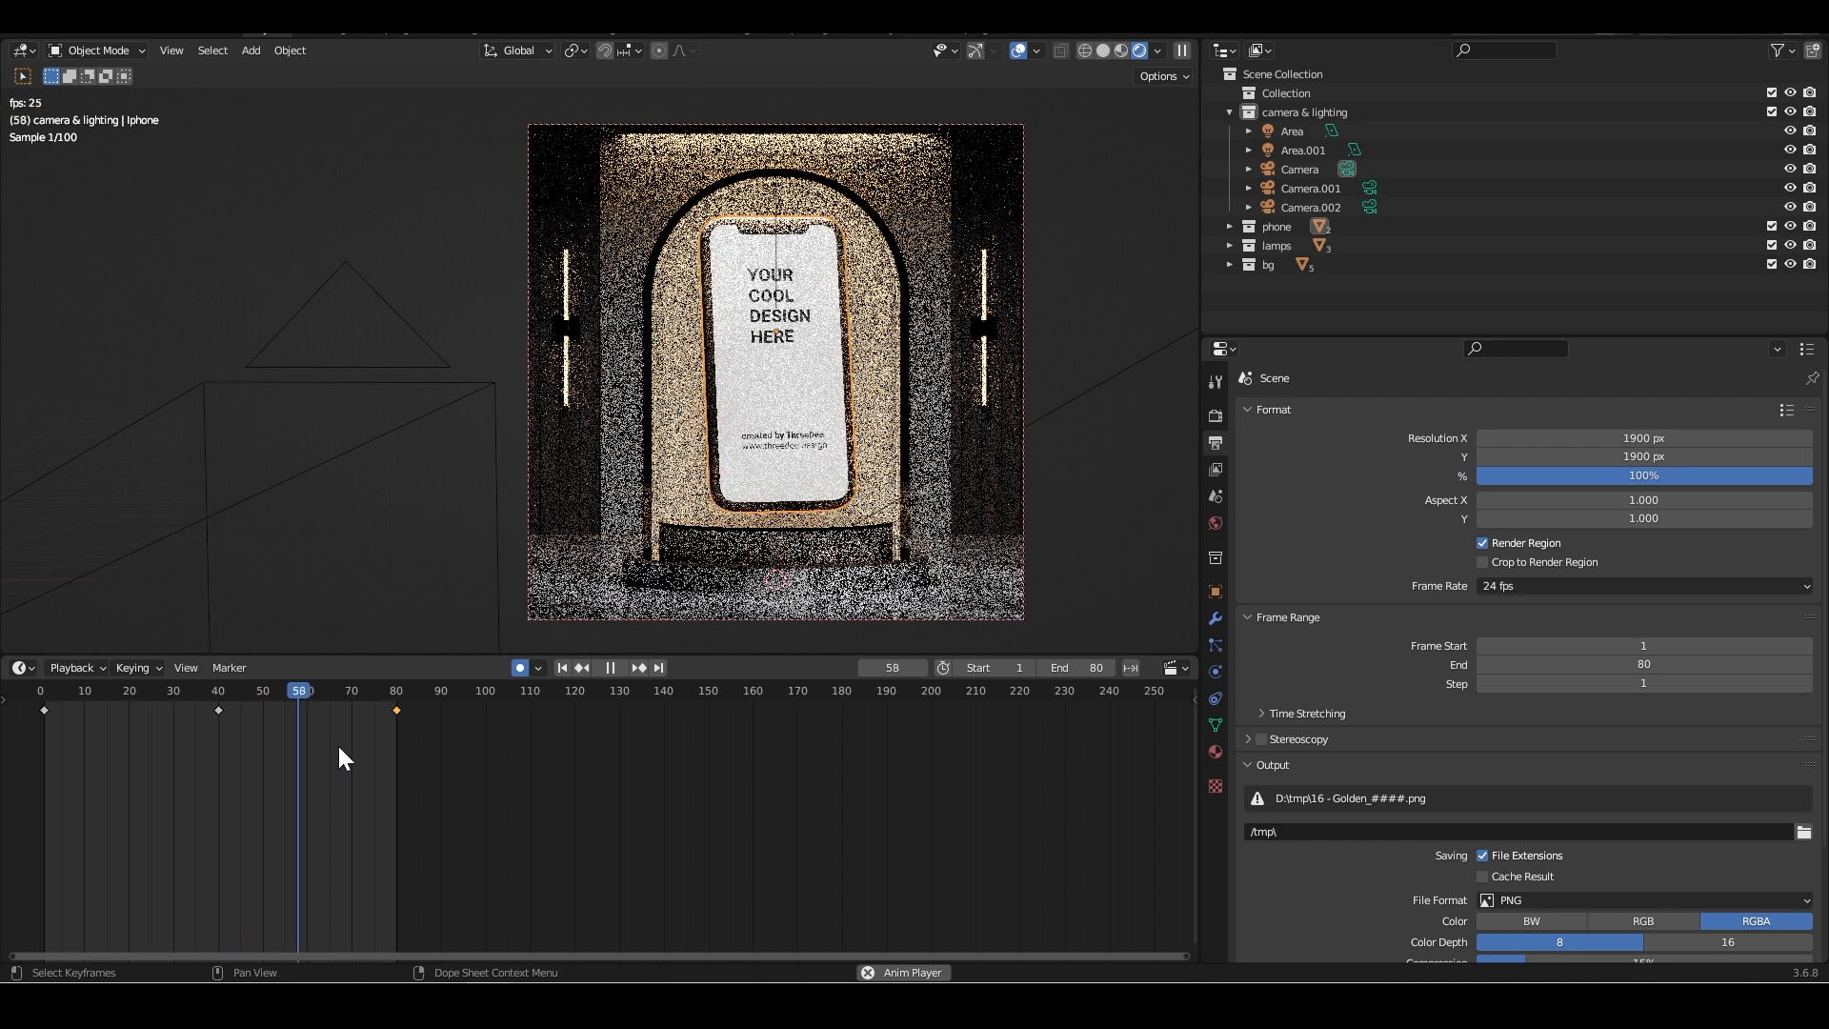
Test viewport denoising during playback of the phone animation, switch it back off, and stop playback.
click(1215, 417)
click(1265, 617)
click(1272, 615)
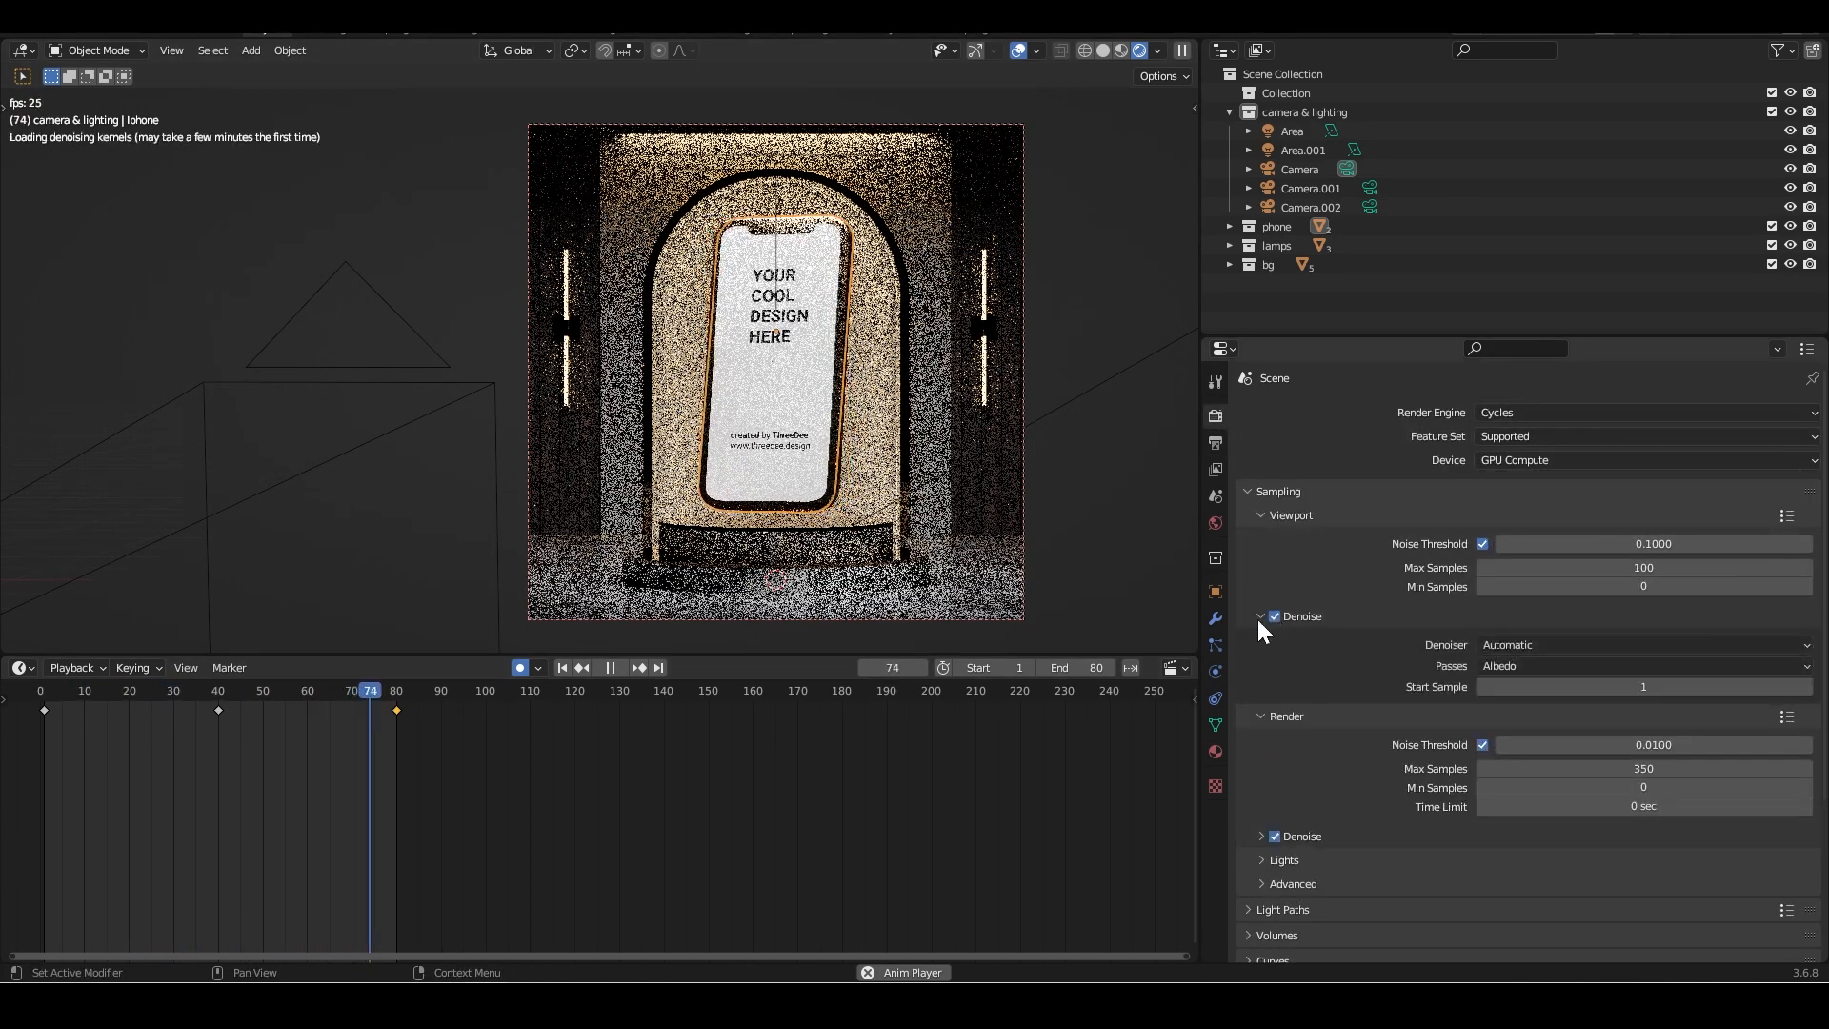
click(1255, 613)
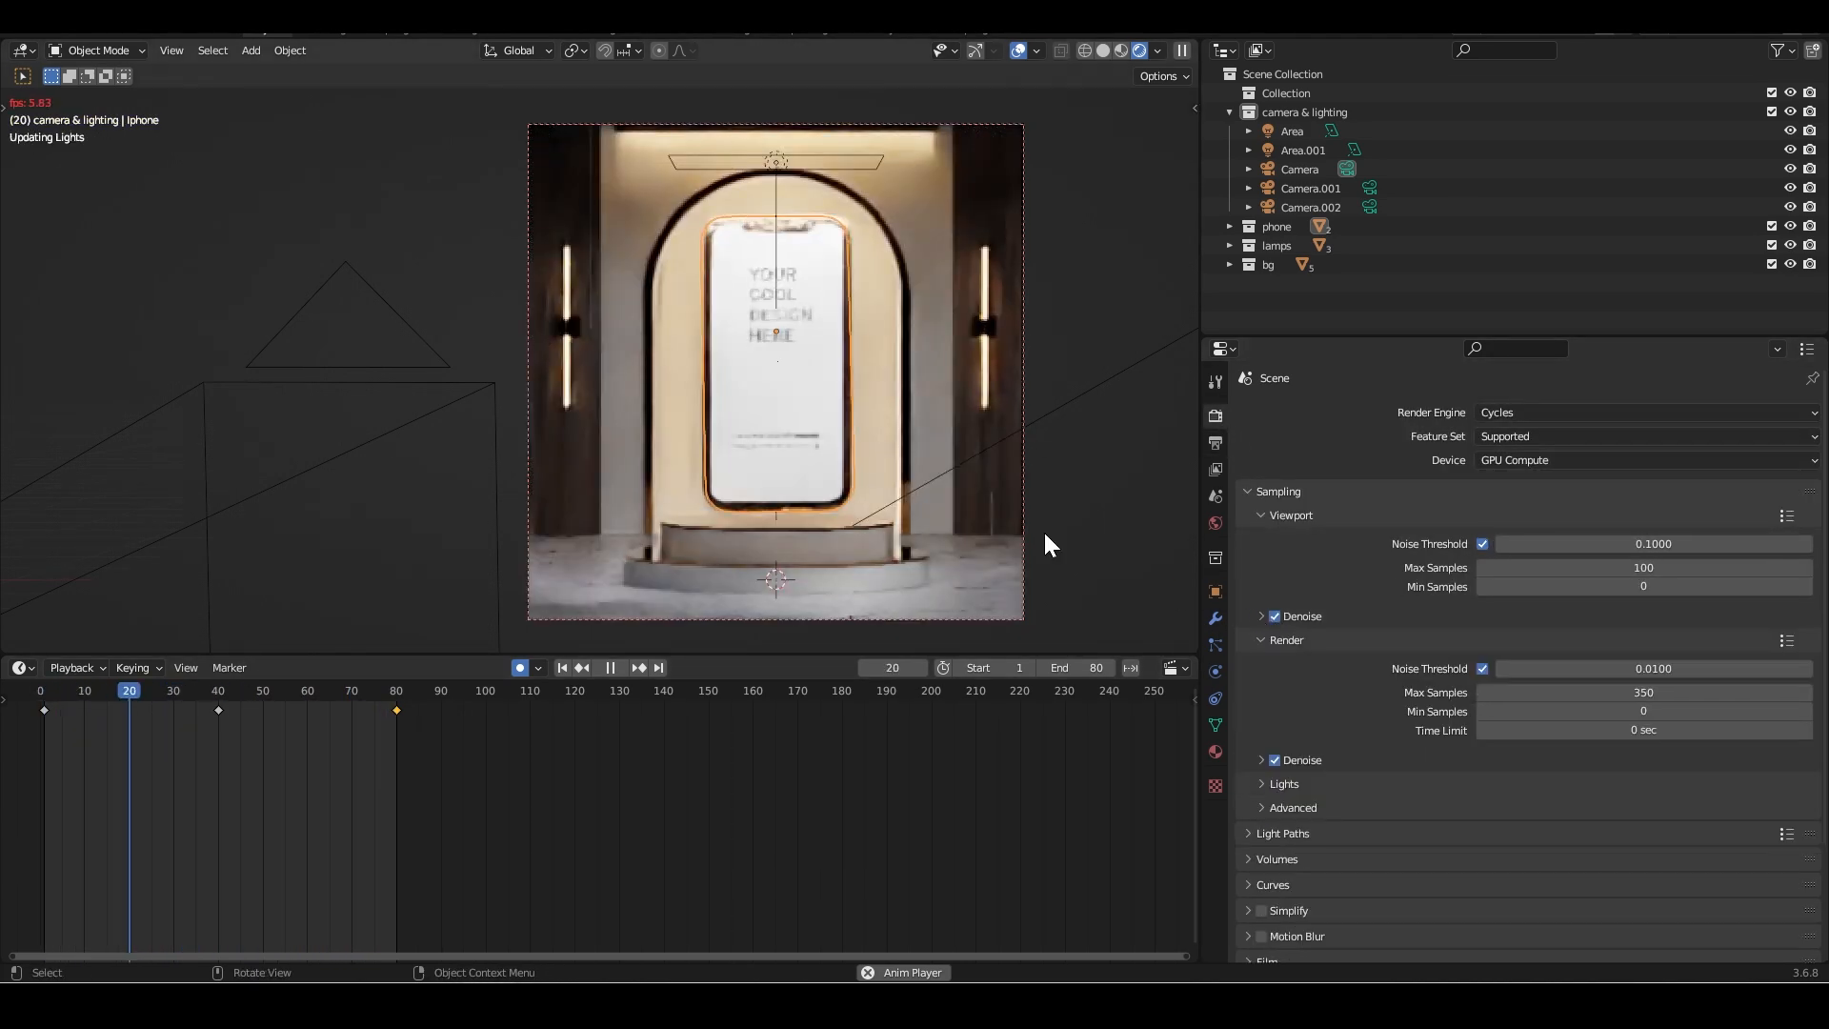
click(1275, 615)
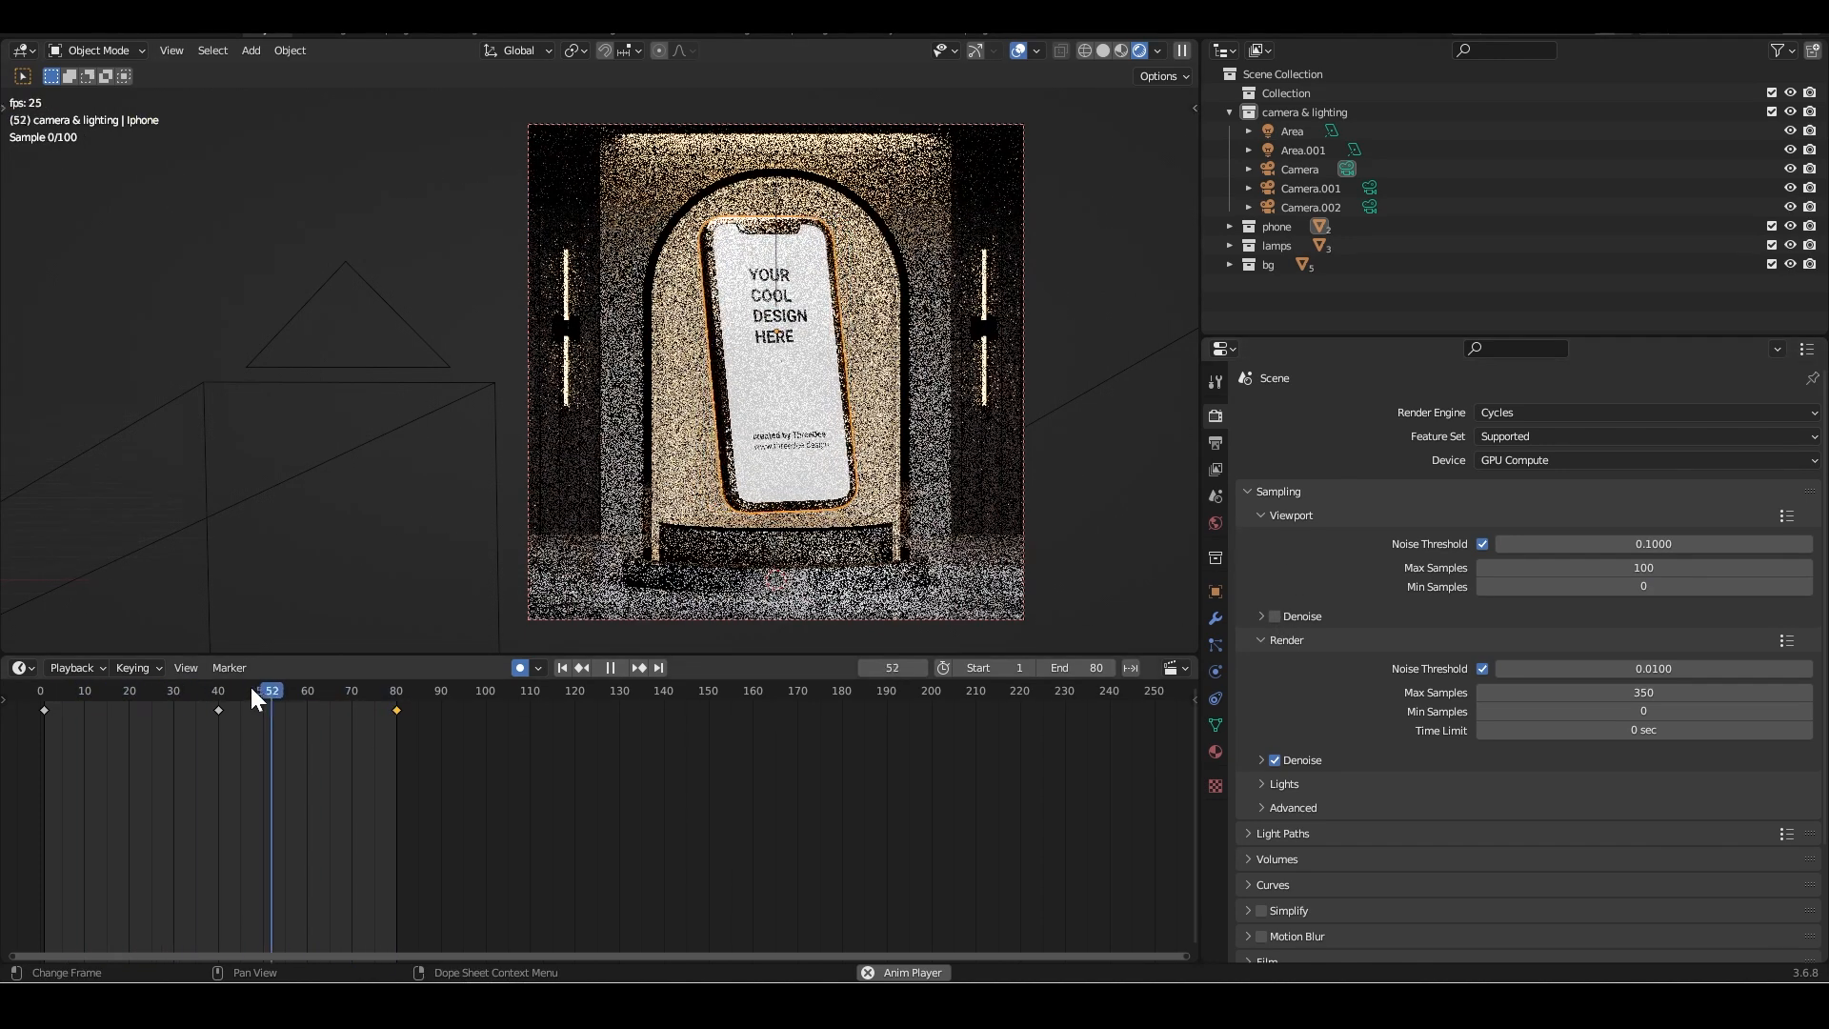
key(space)
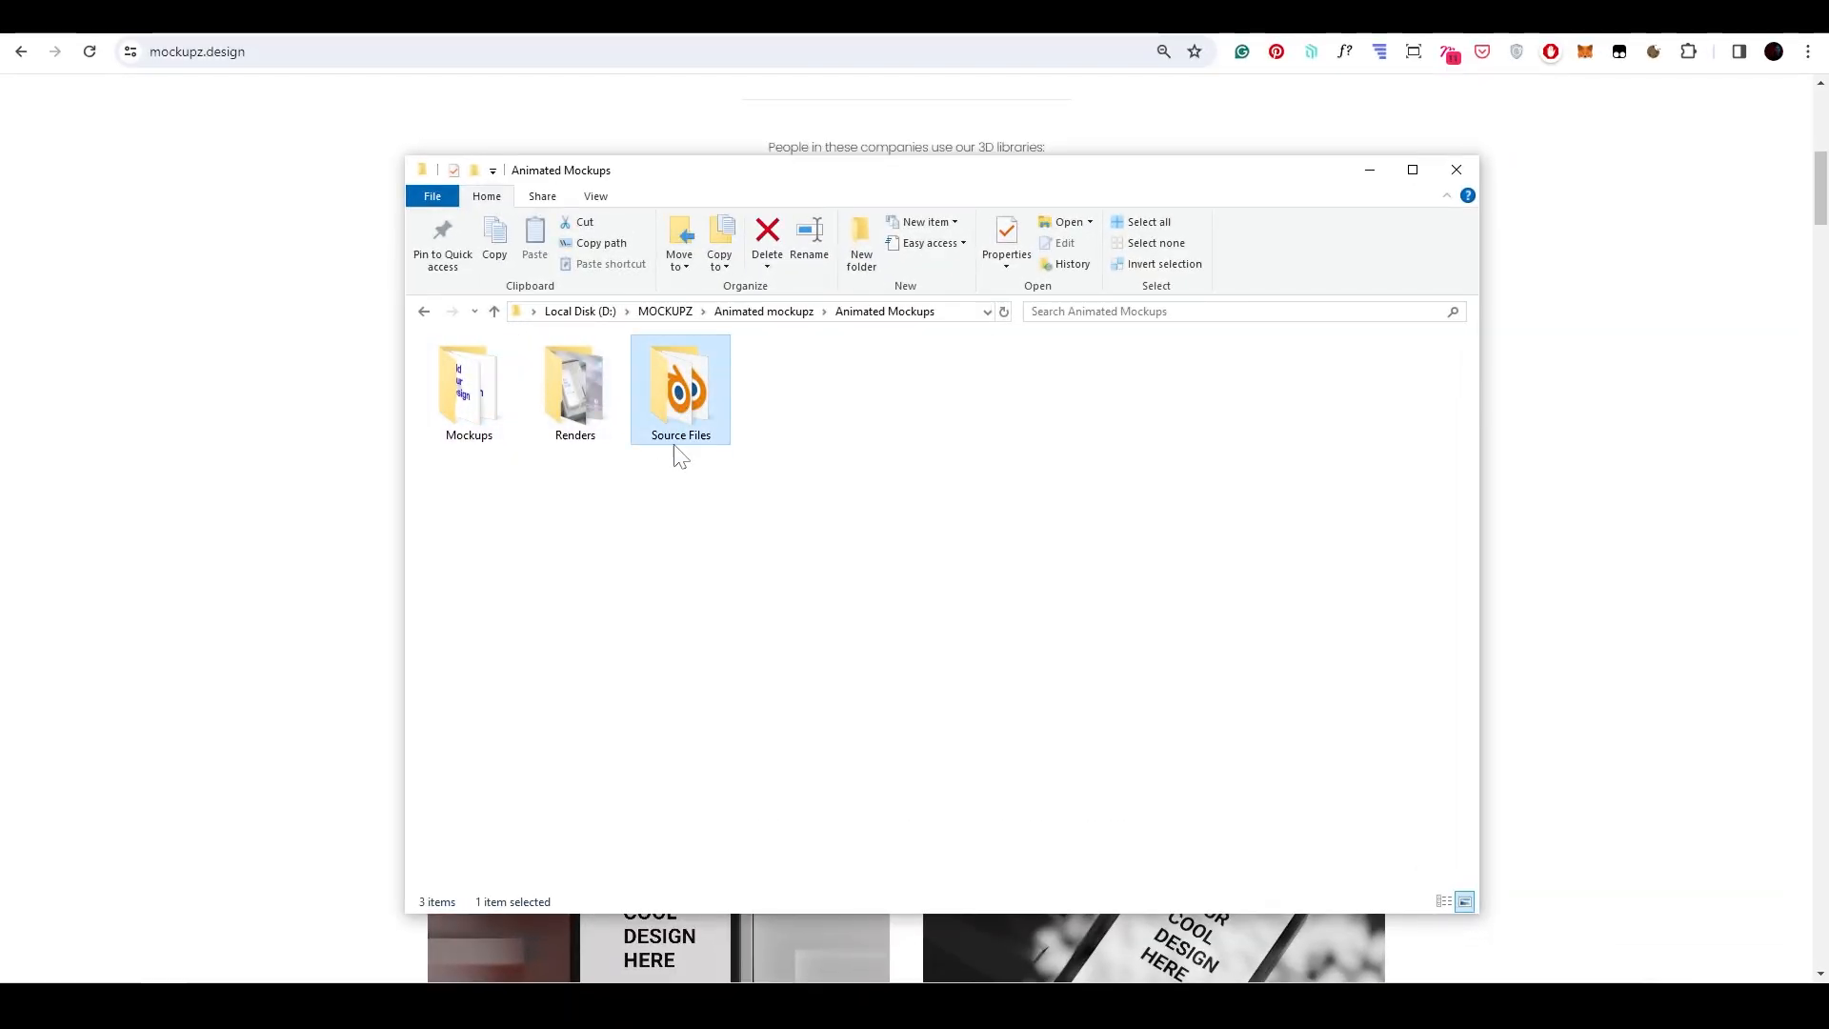
In File Explorer, open the Animated Mockups Renders folder and watch the ThreeDee Mockup sample videos.
double_click(575, 395)
click(488, 431)
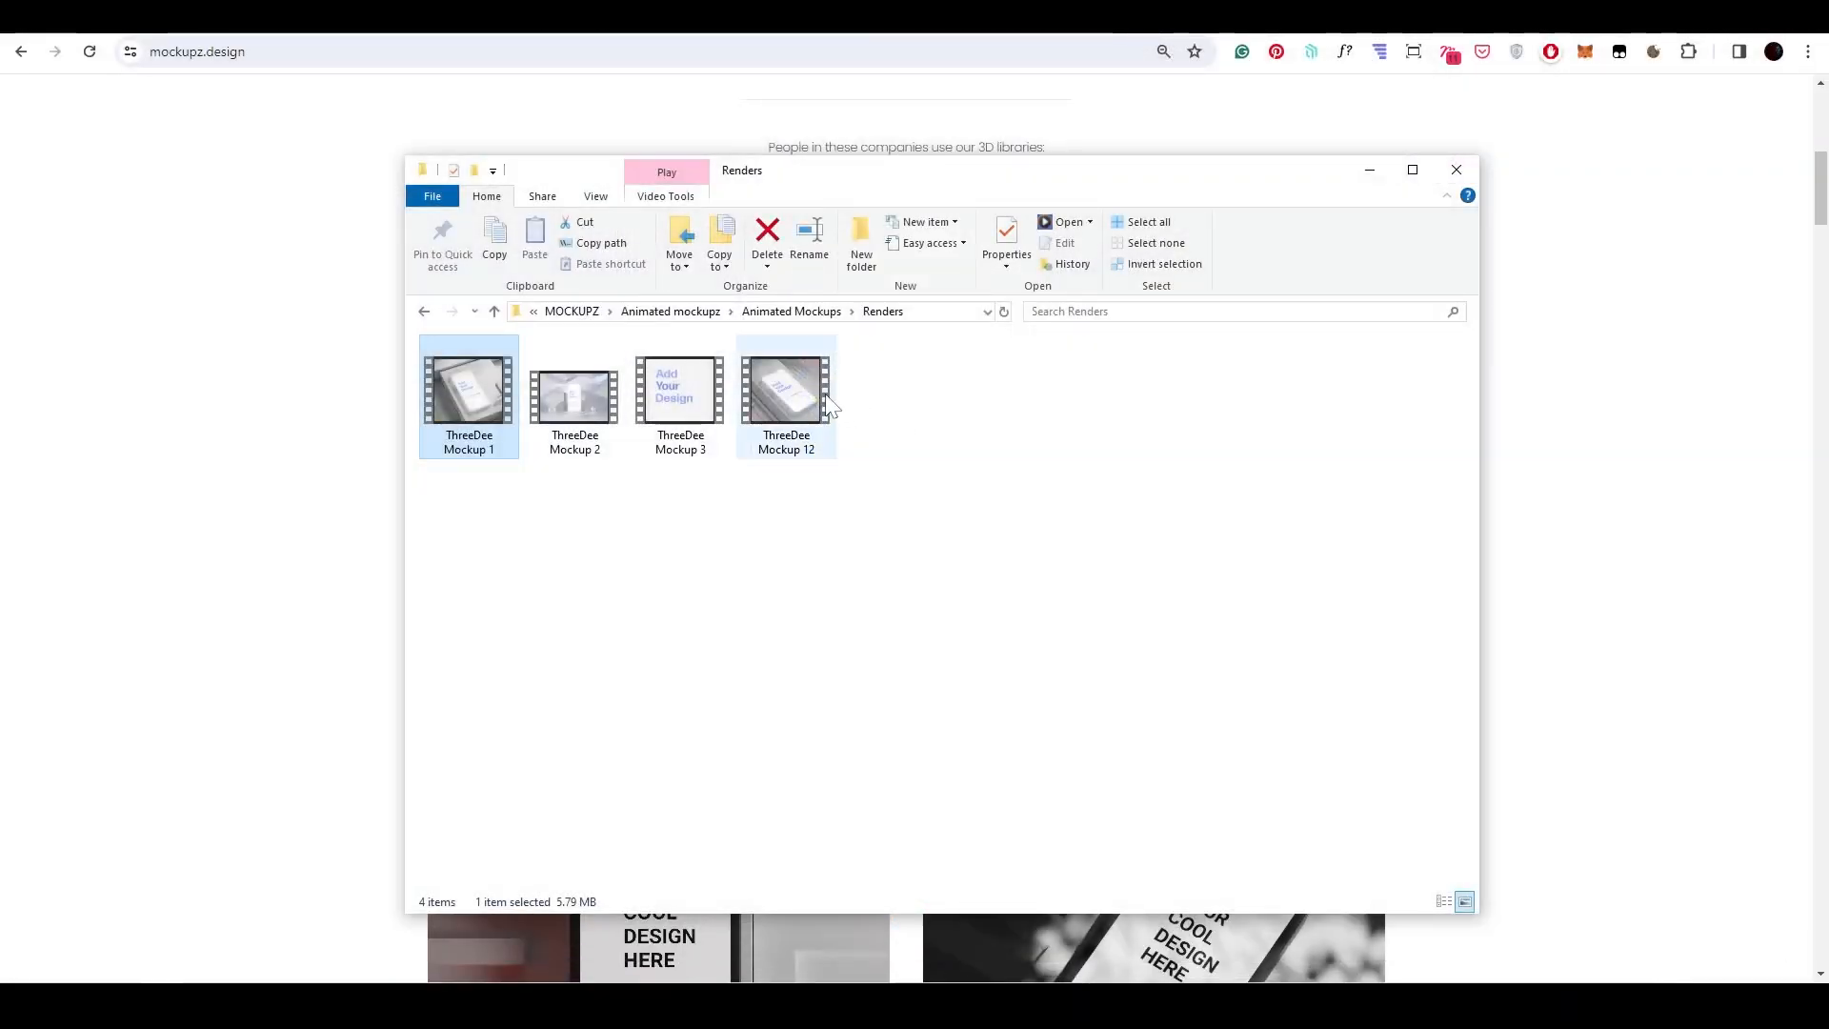
double_click(833, 419)
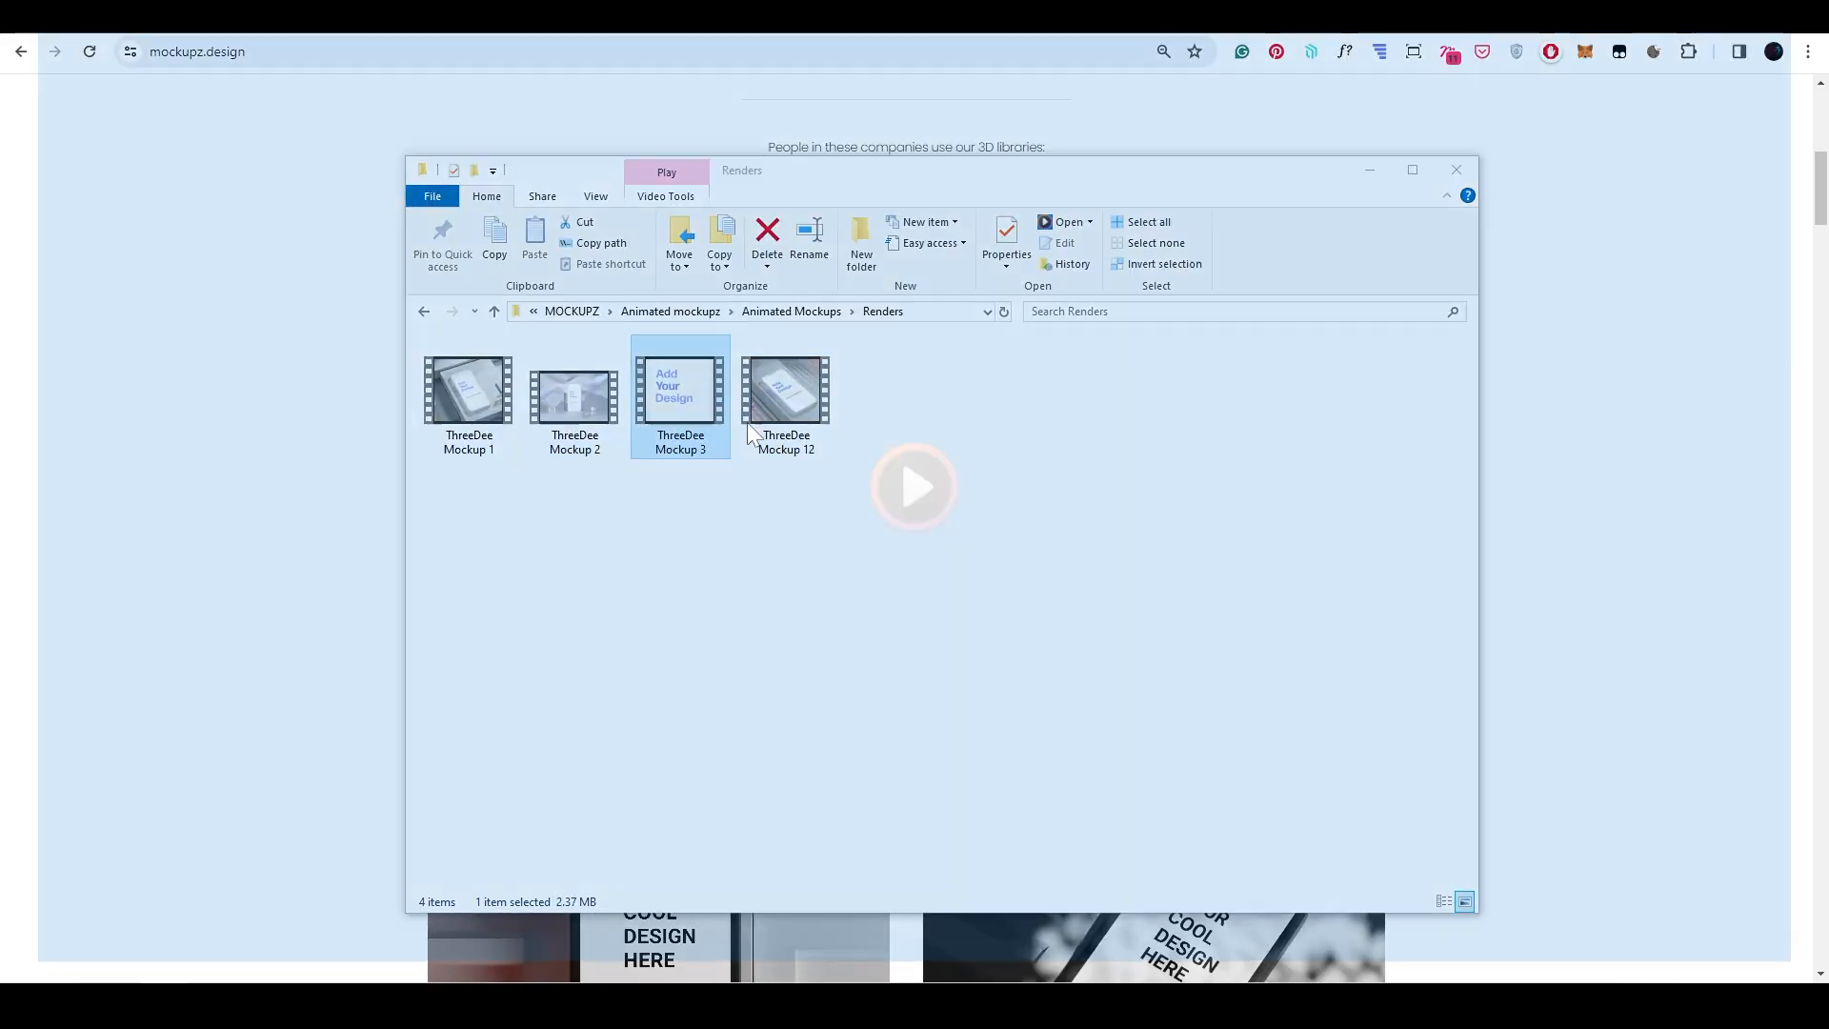
key(Return)
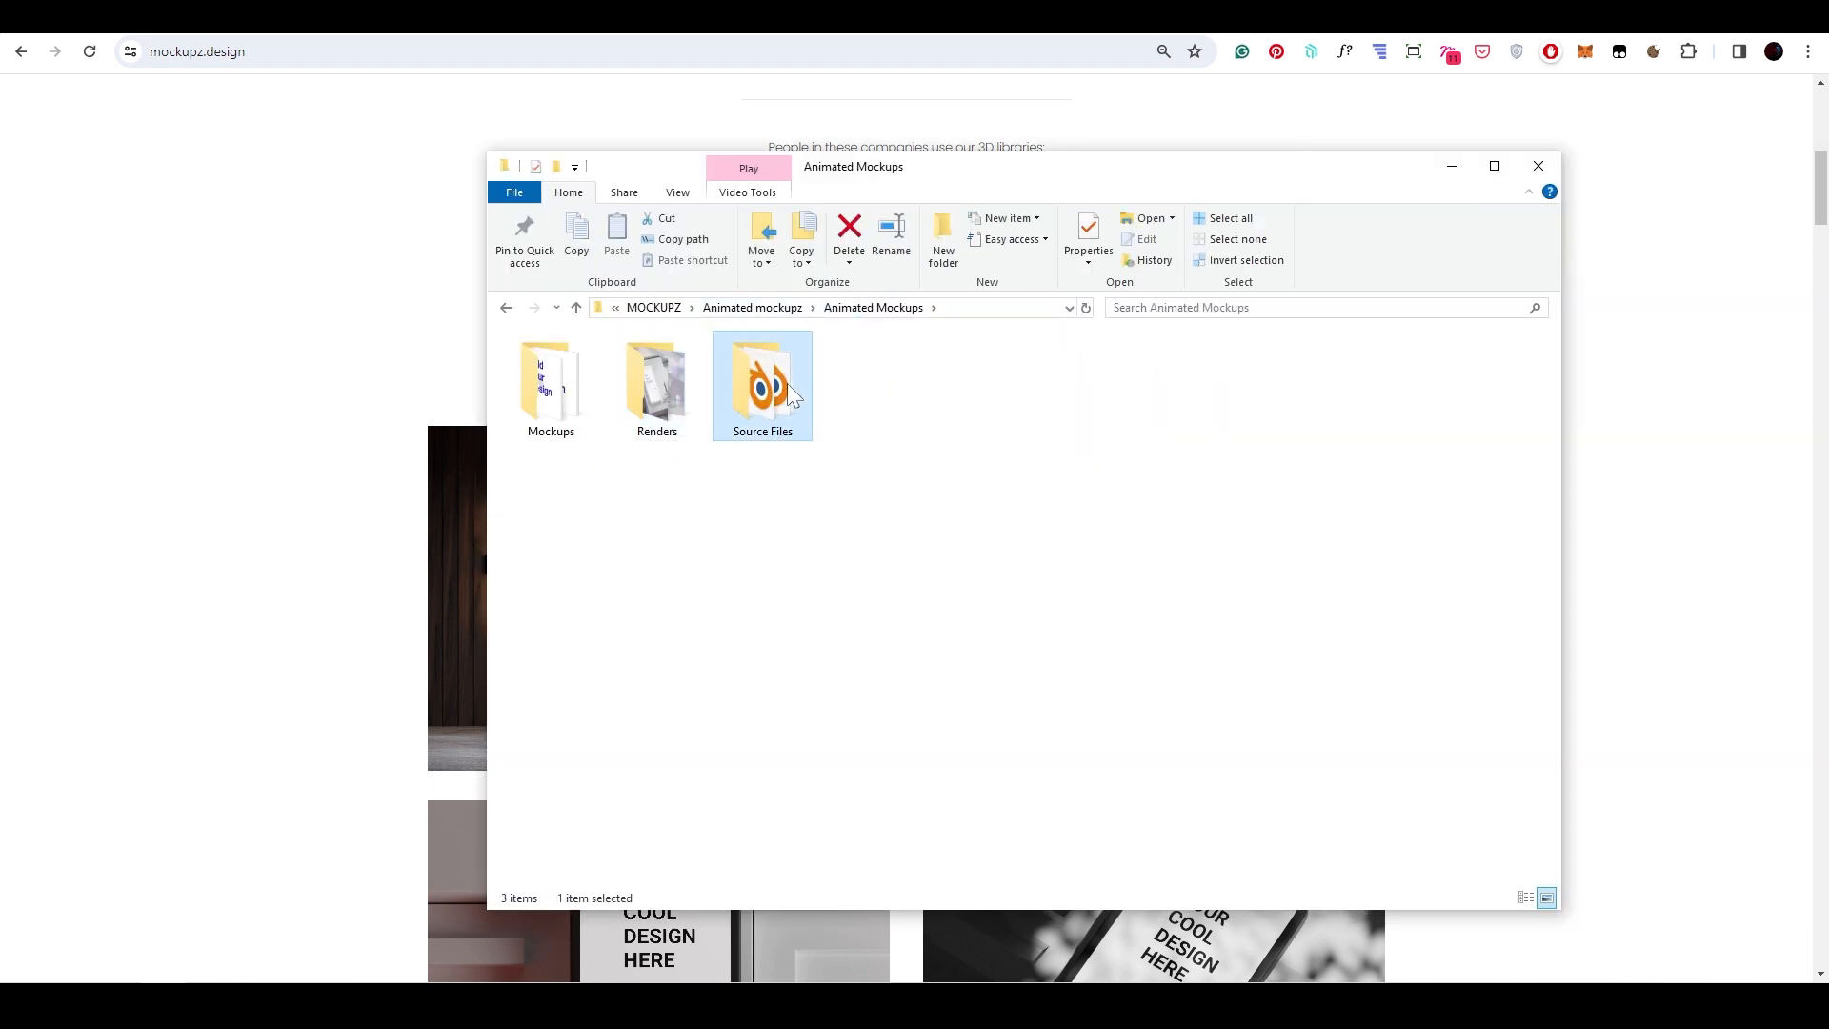
Open Animated mockup 1 from the Source Files folder in the default Blender version.
double_click(787, 382)
click(645, 369)
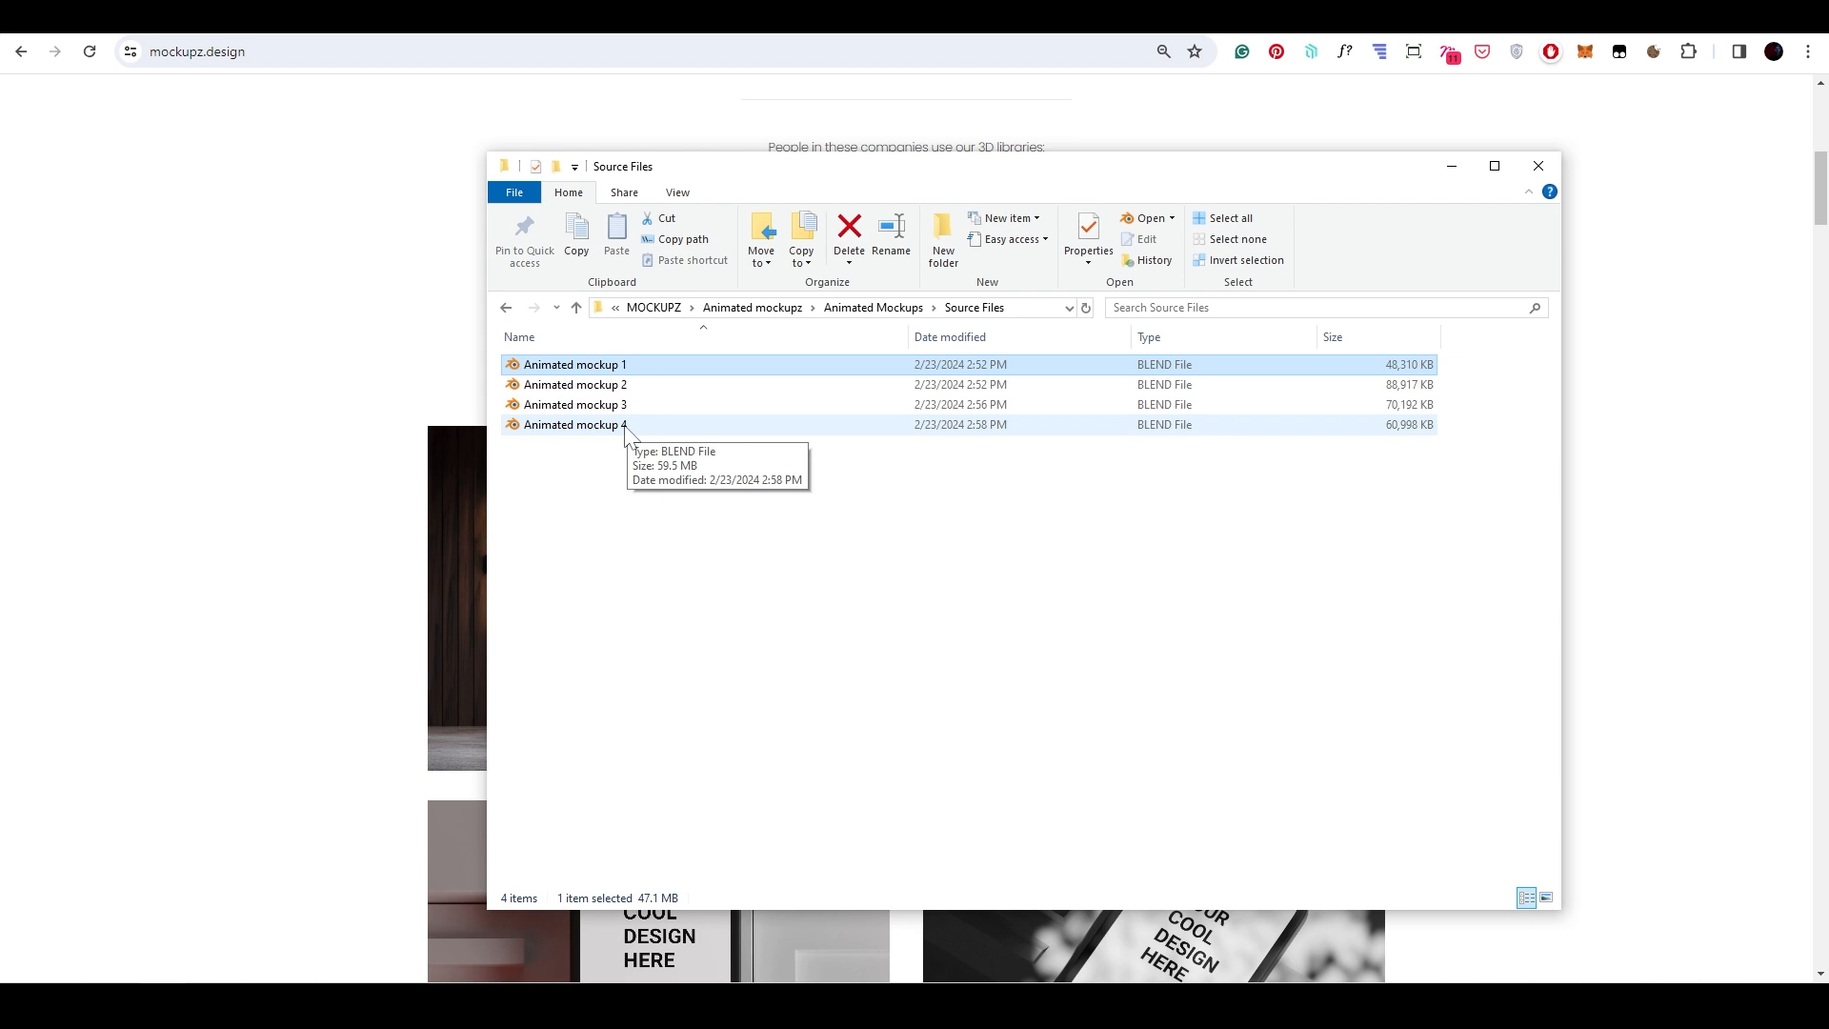
click(625, 426)
click(618, 367)
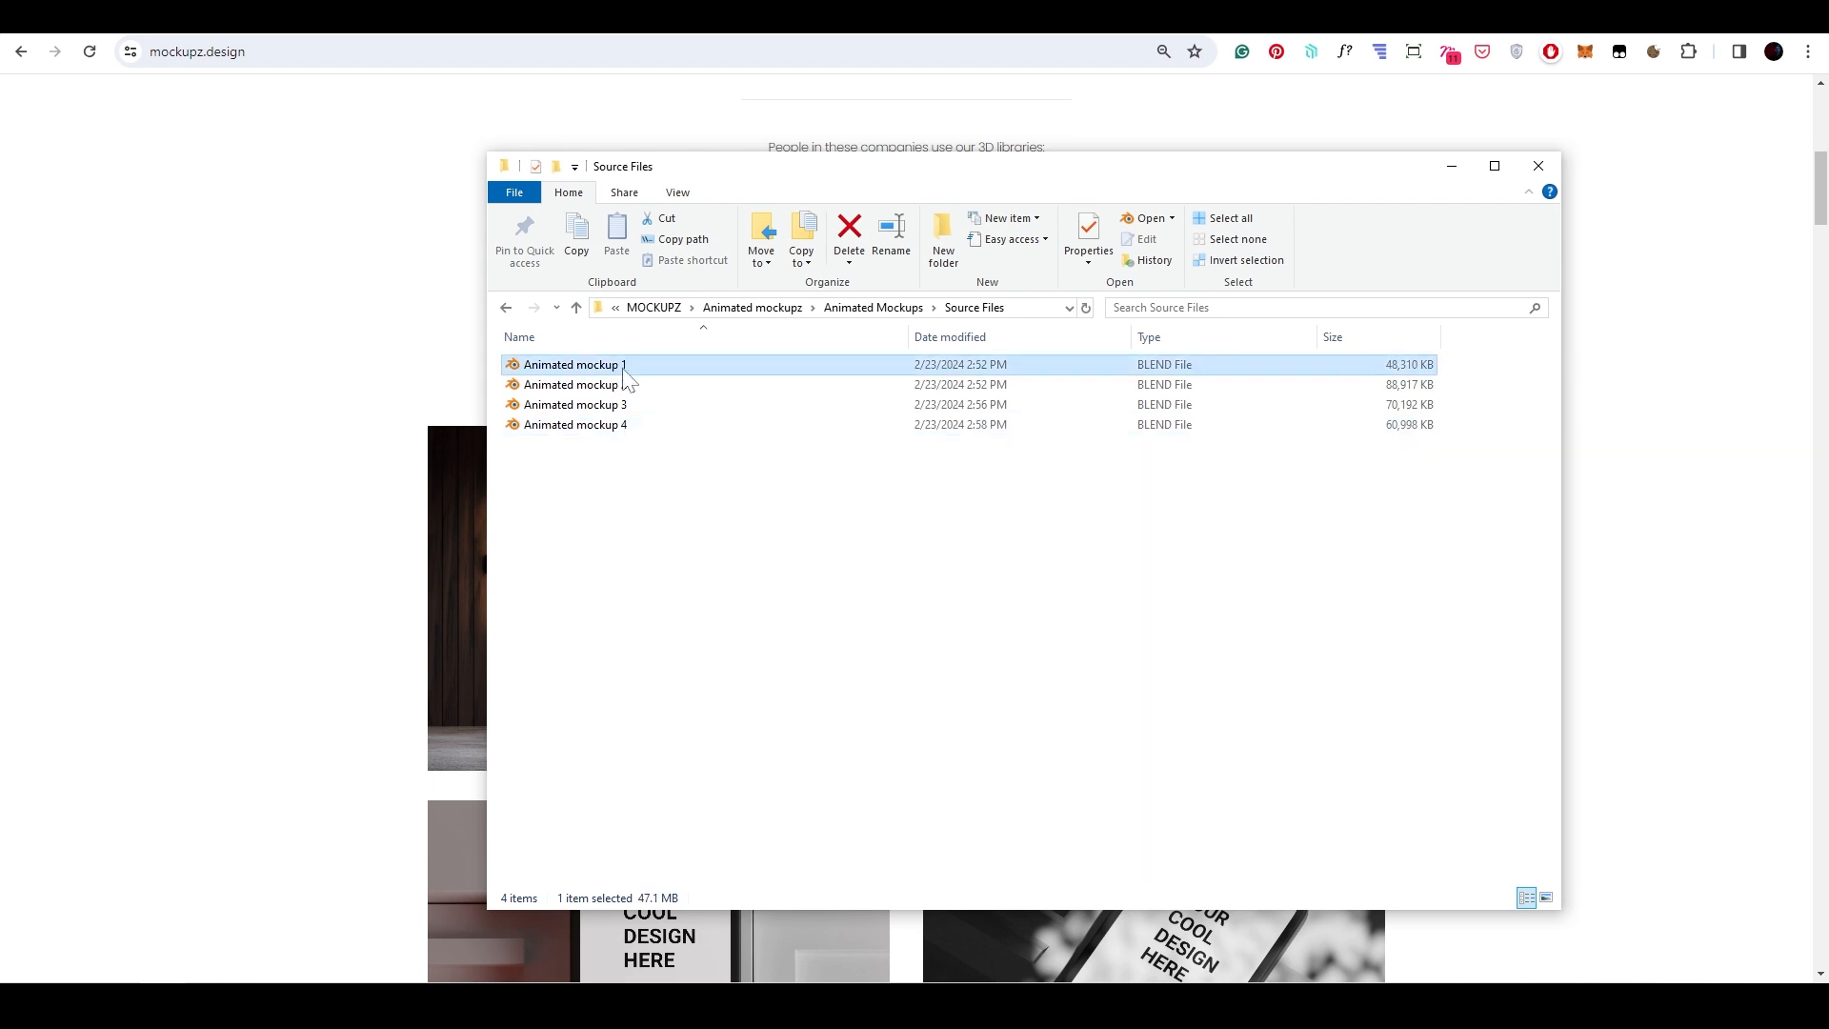
double_click(650, 370)
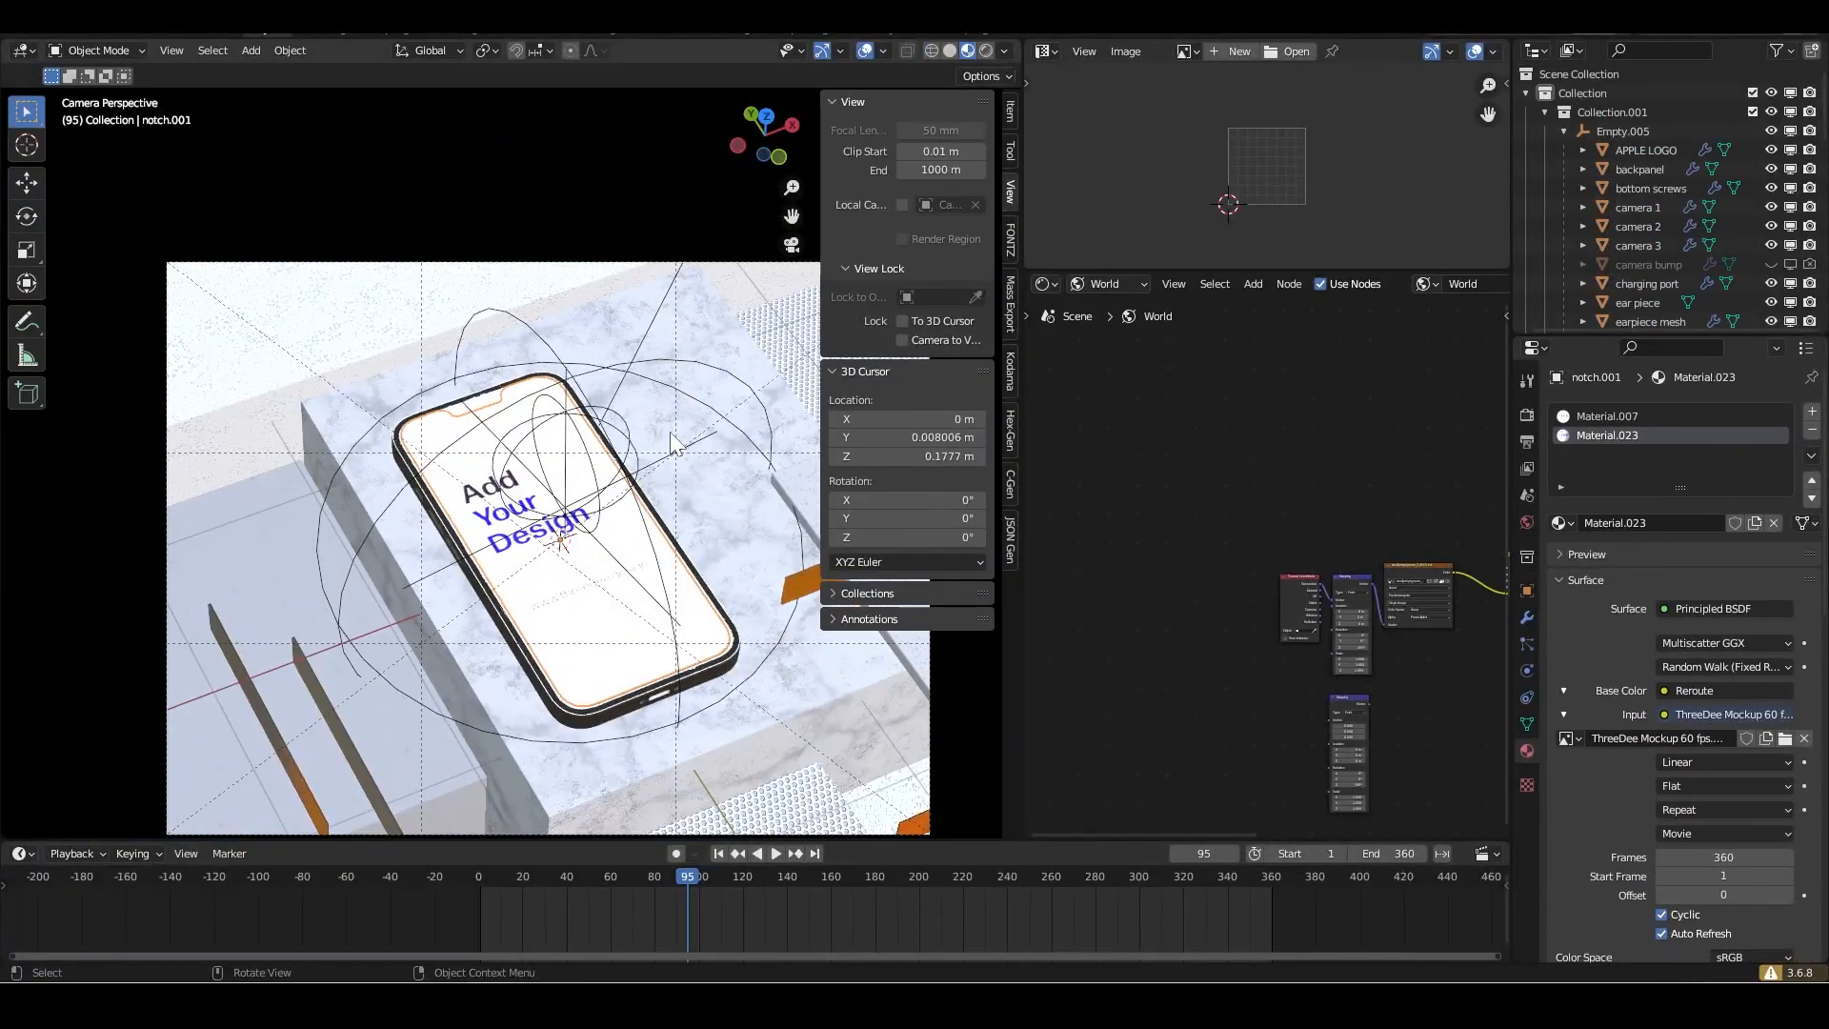
scroll(657, 434, down, 2)
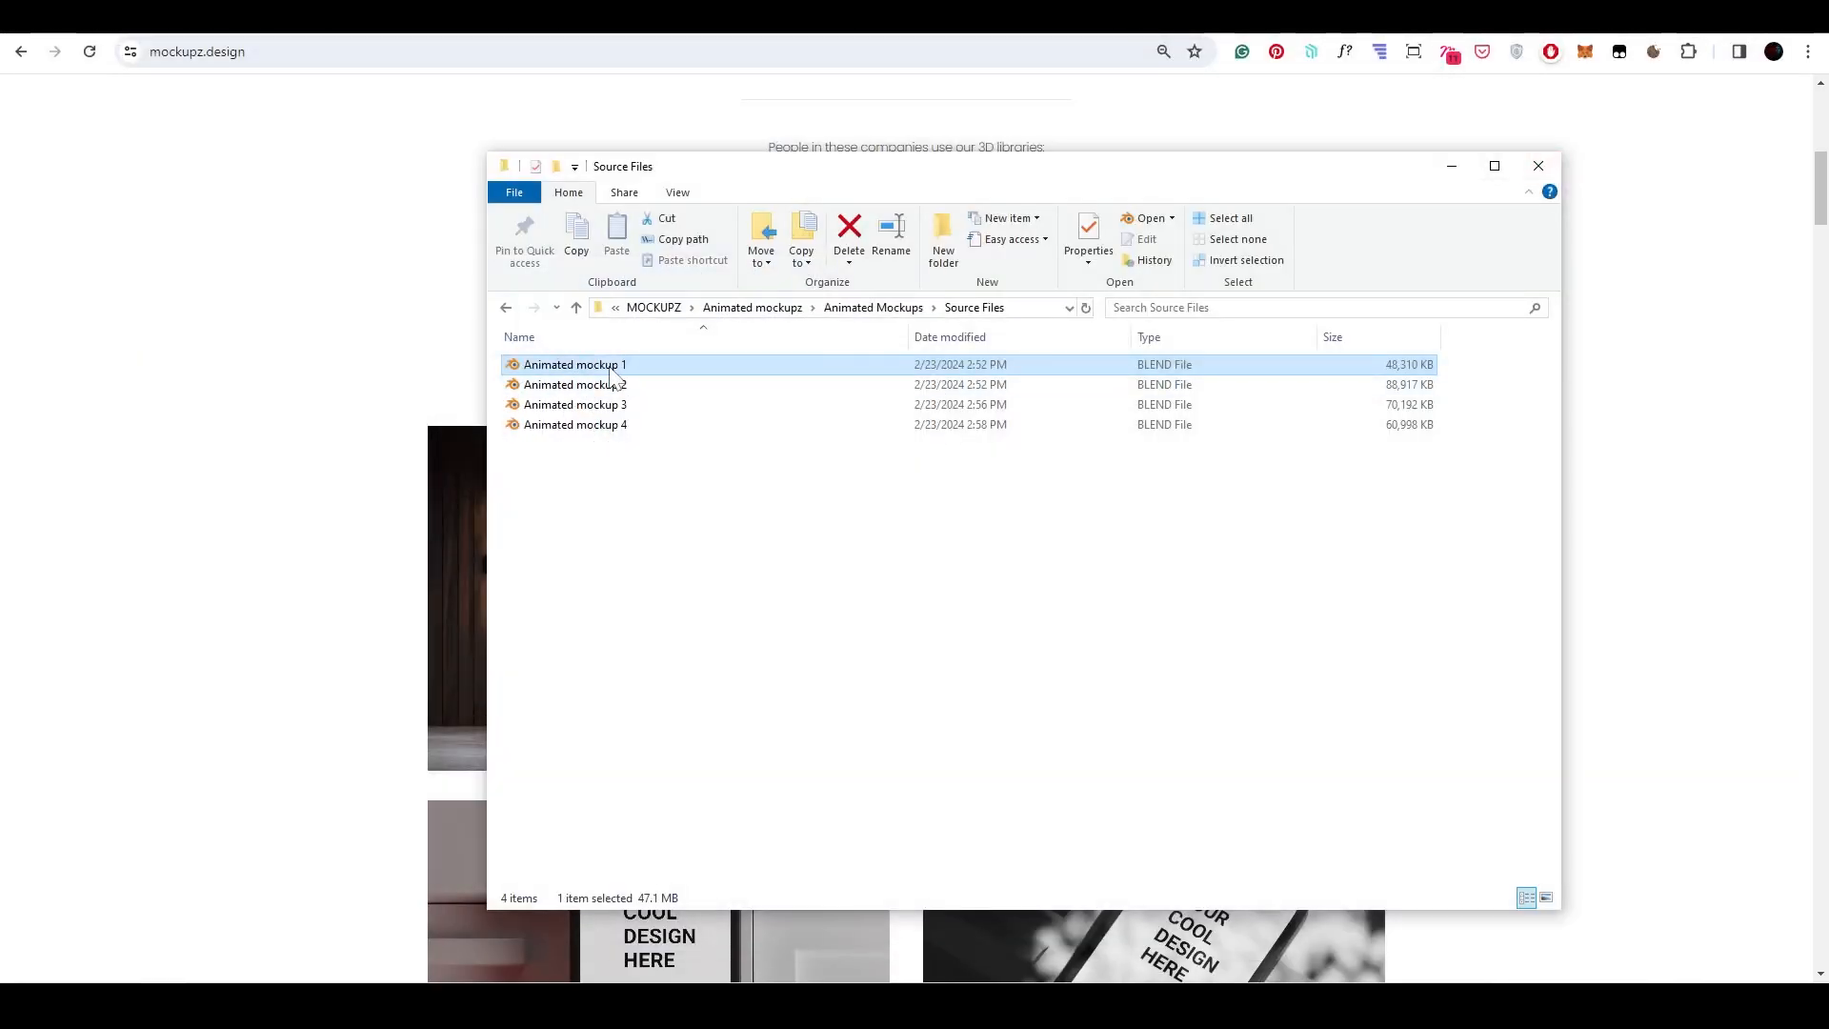
Reopen Animated mockup 1 from the Source Files folder with Blender 4.0.
right_click(608, 365)
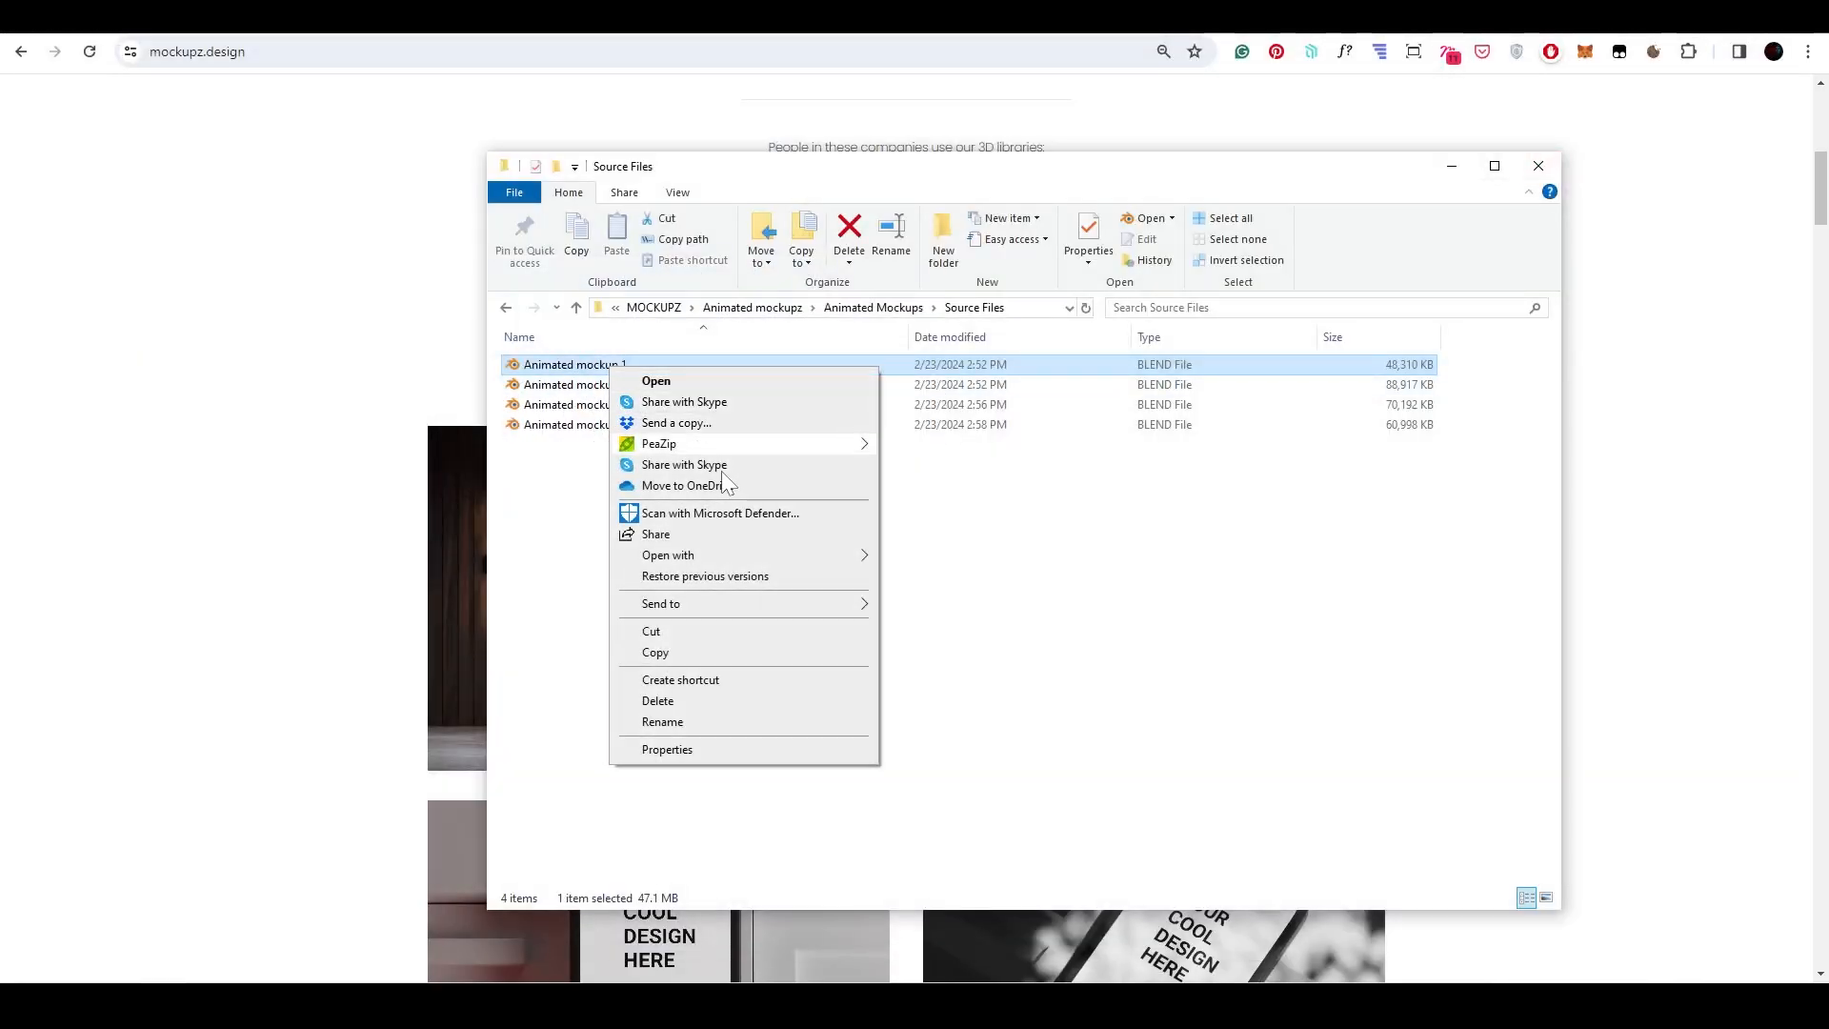
mouse_move(804, 556)
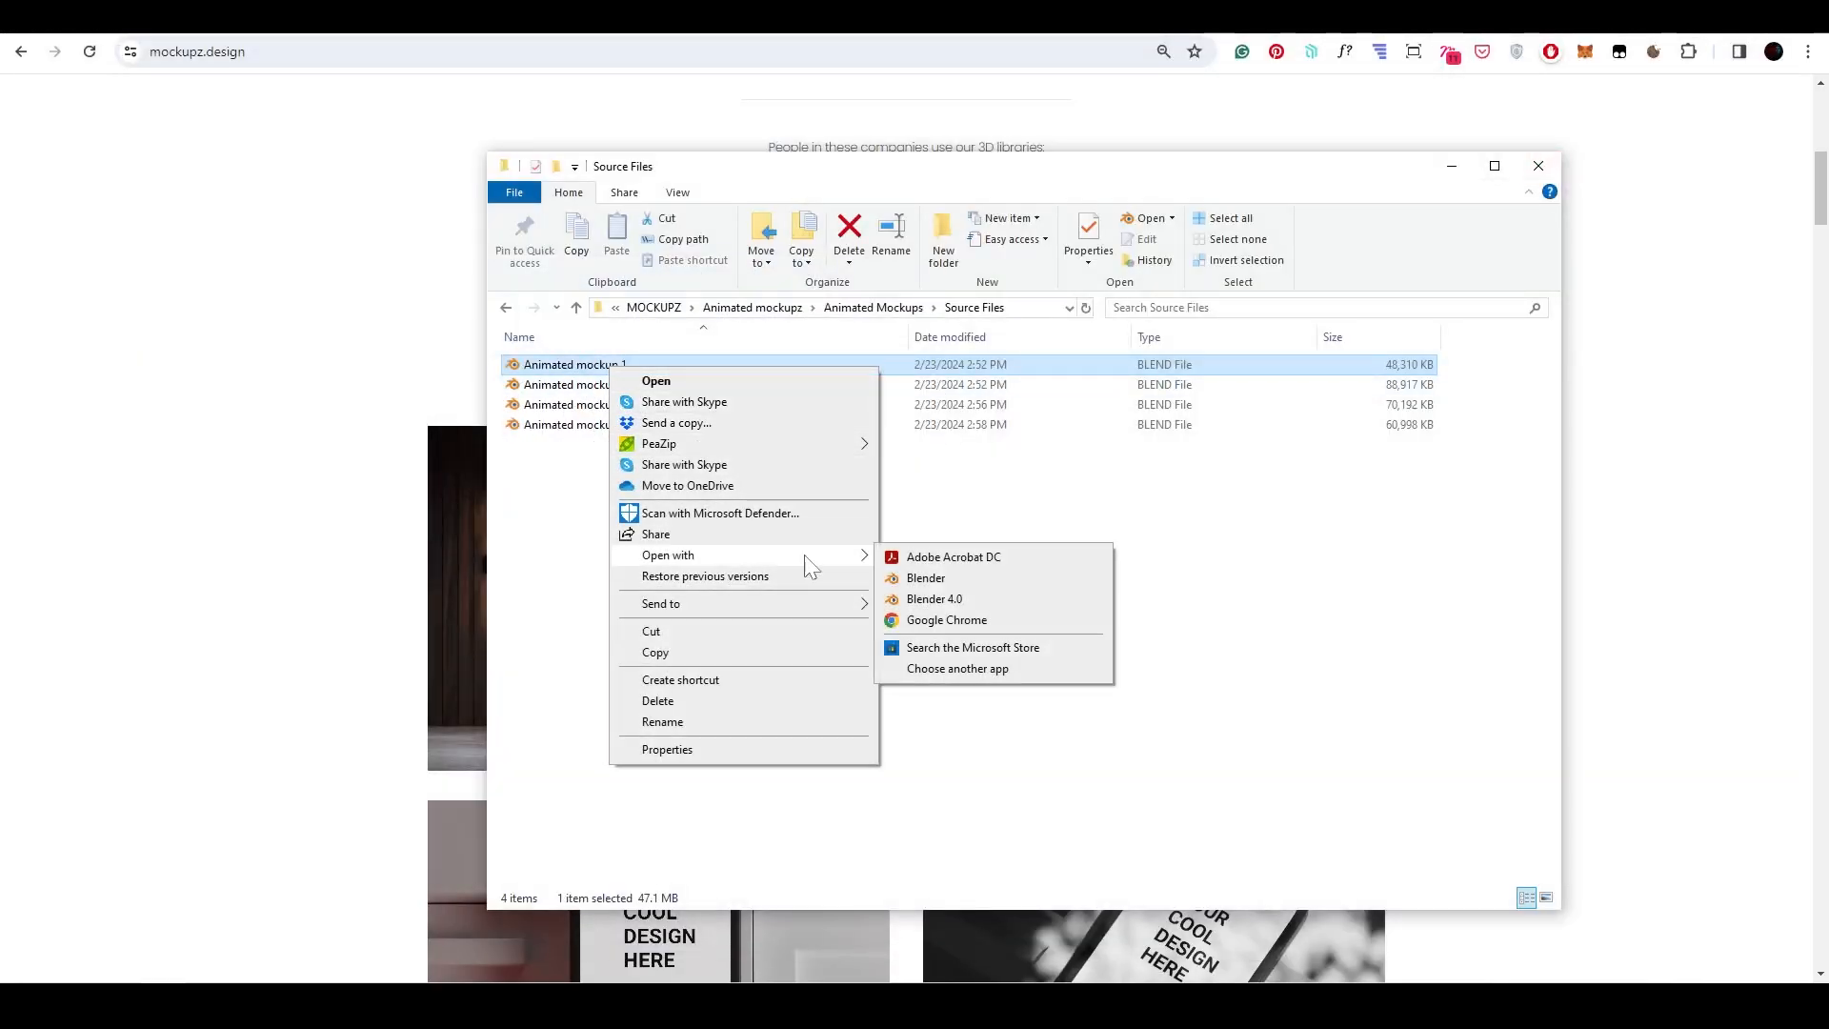
click(952, 602)
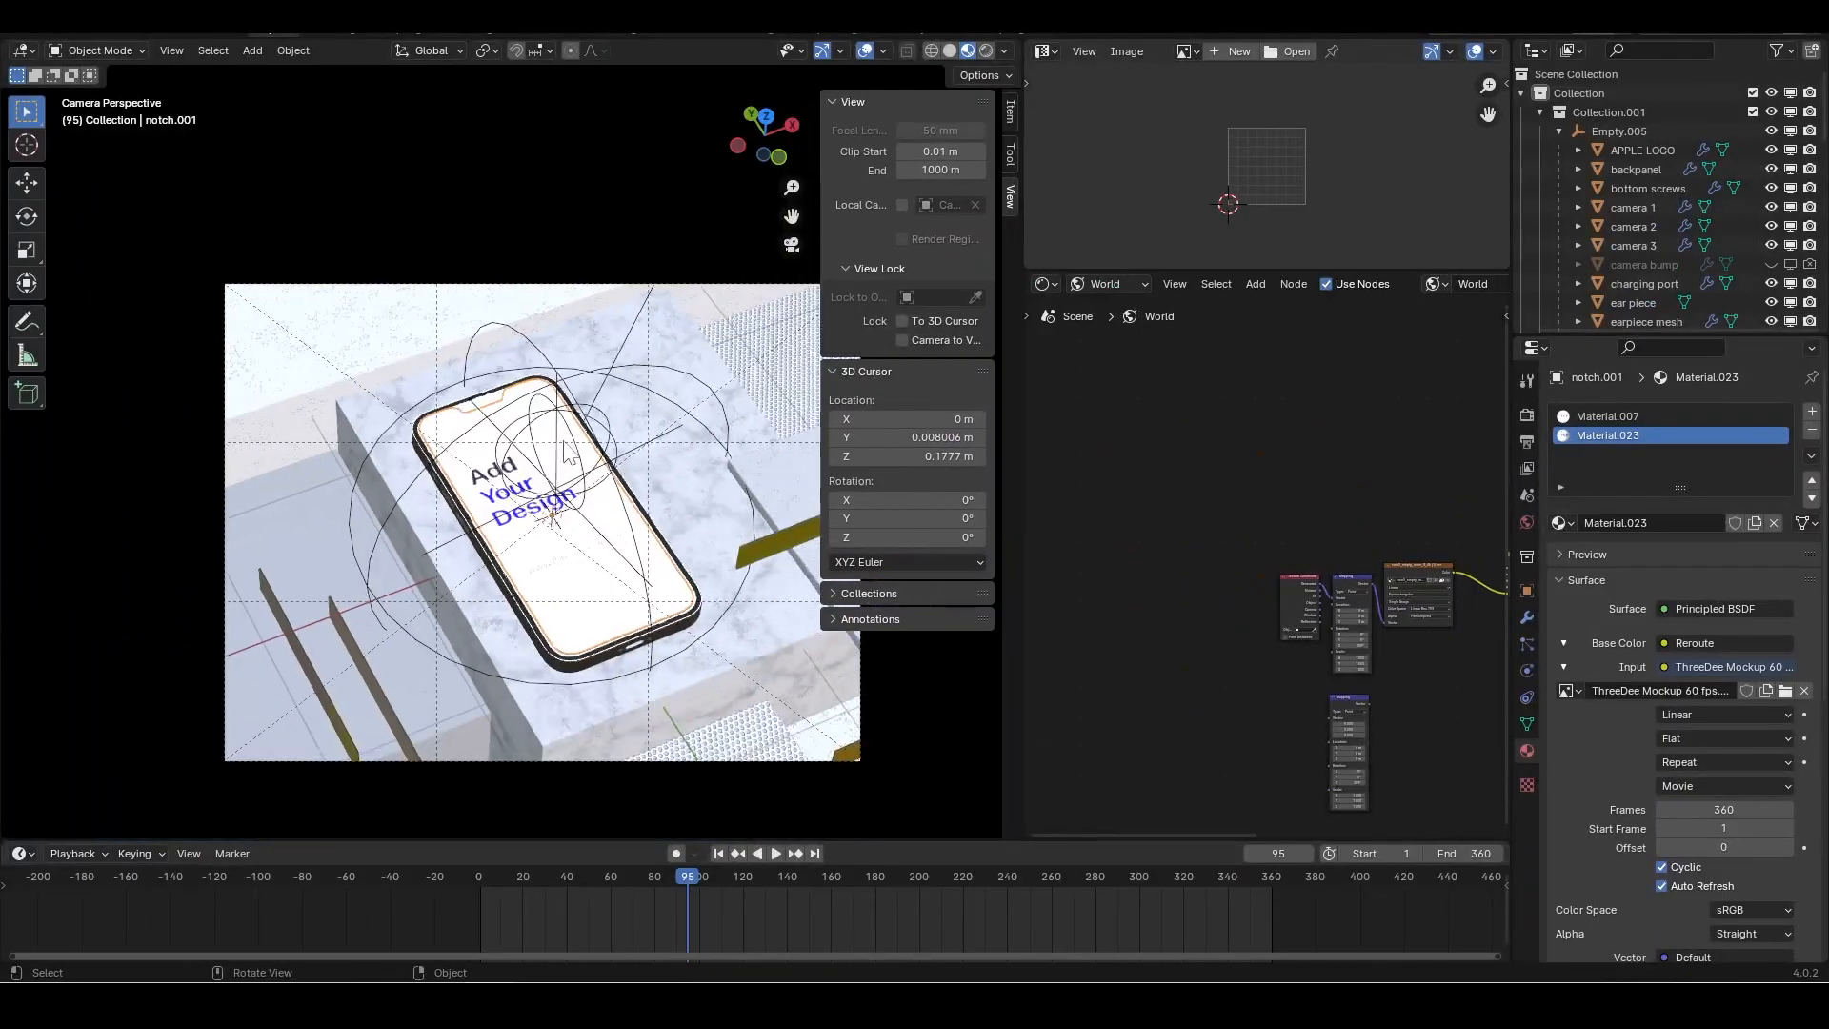
Preview the marble phone scene in rendered shading, then play its animation from near the start in Material Preview.
click(985, 50)
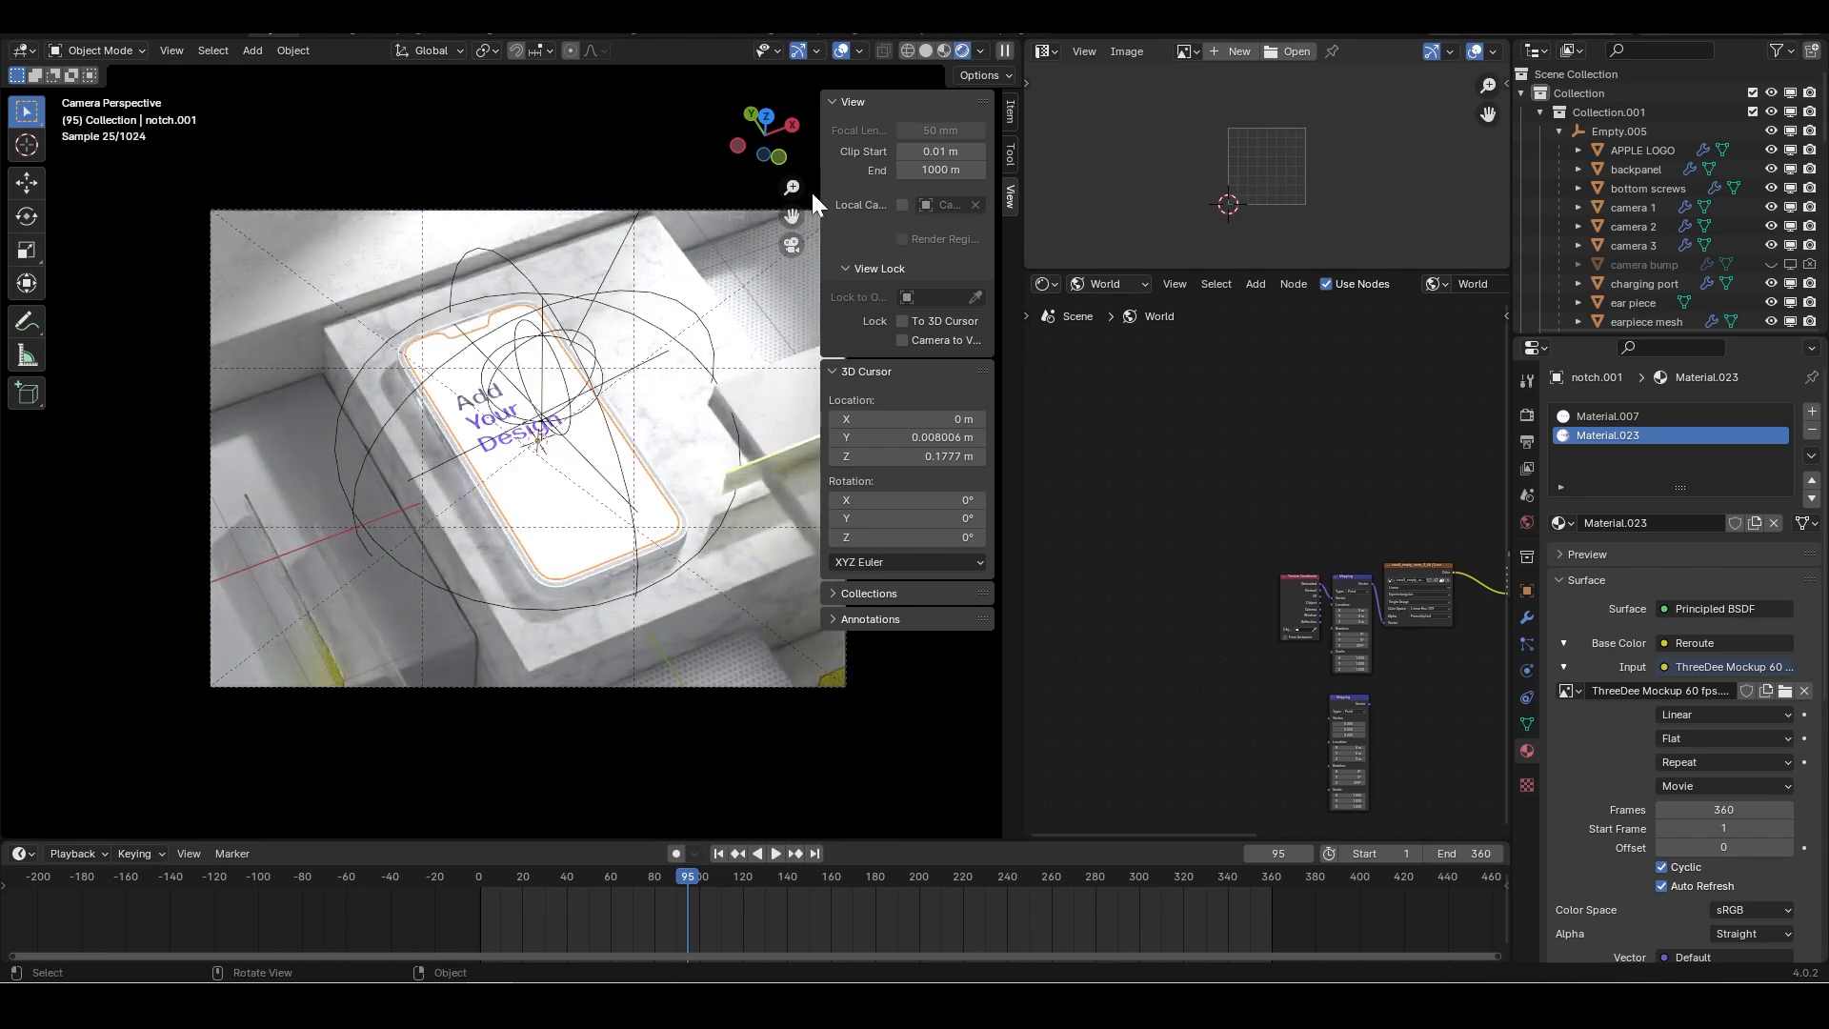
click(944, 51)
drag(688, 875, 512, 875)
key(space)
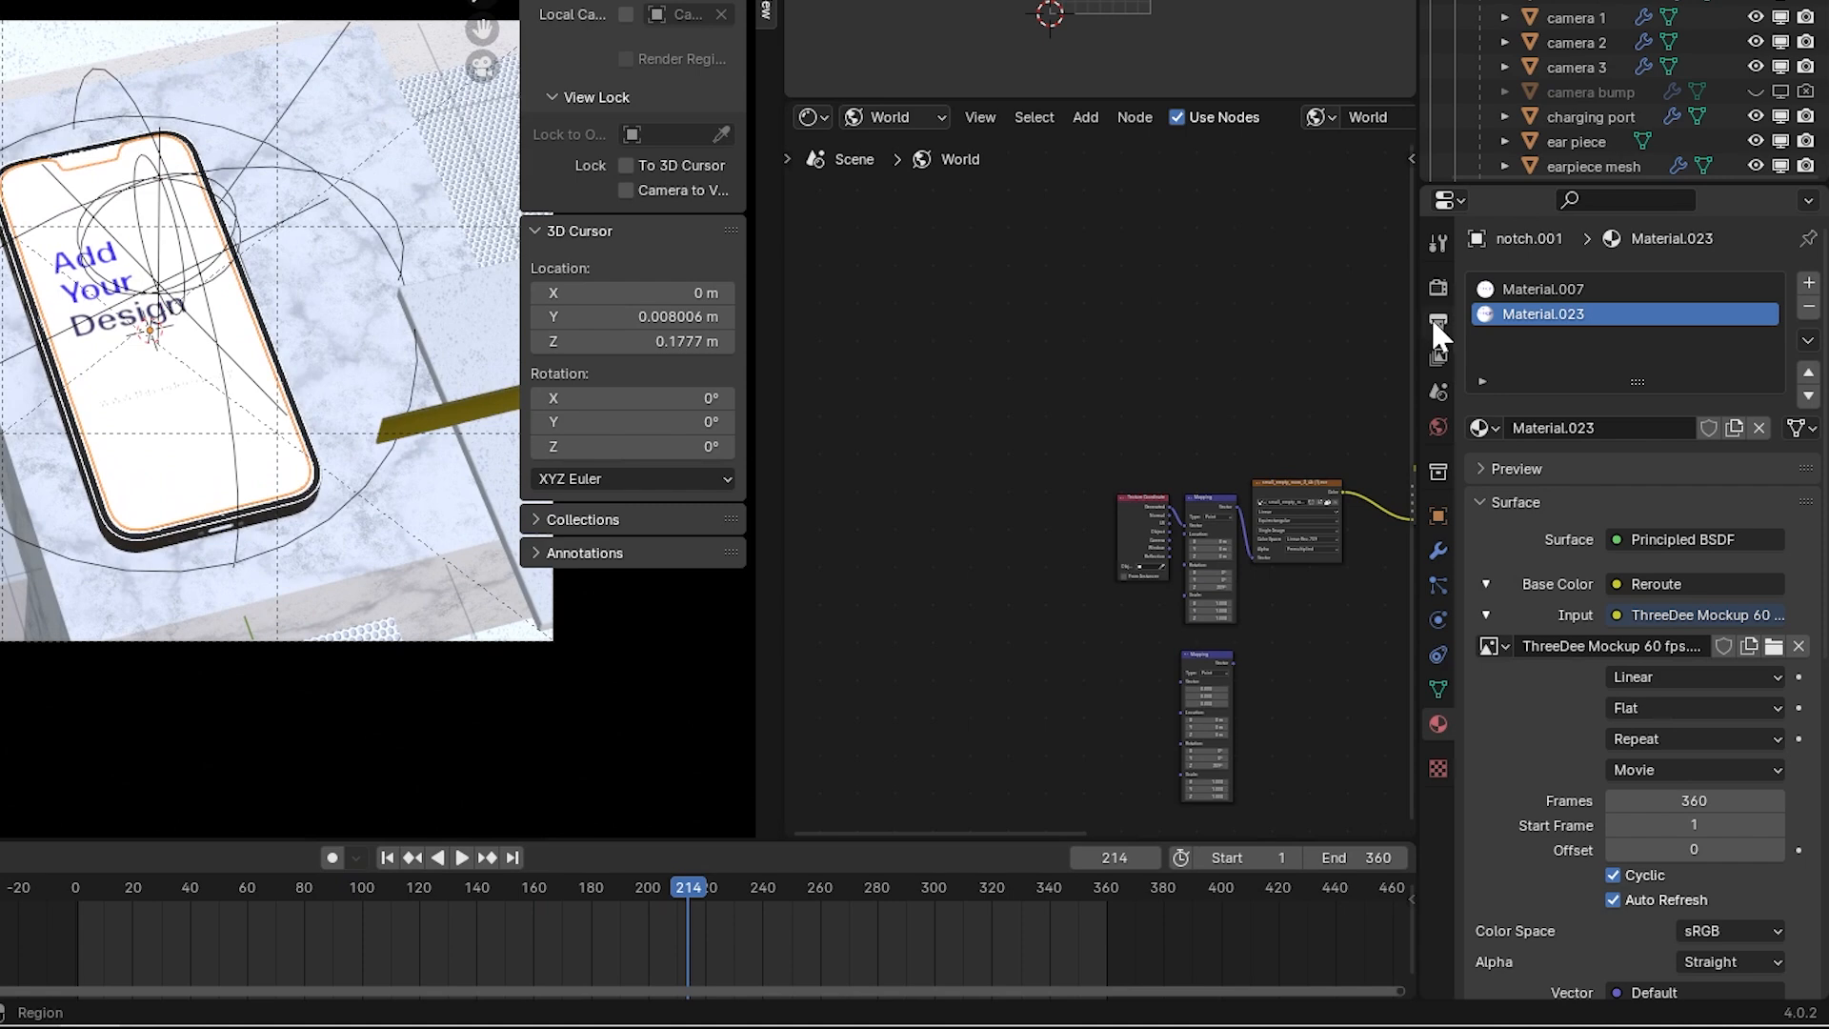
Review the scene's output format settings and its Cycles render sampling values.
click(1526, 441)
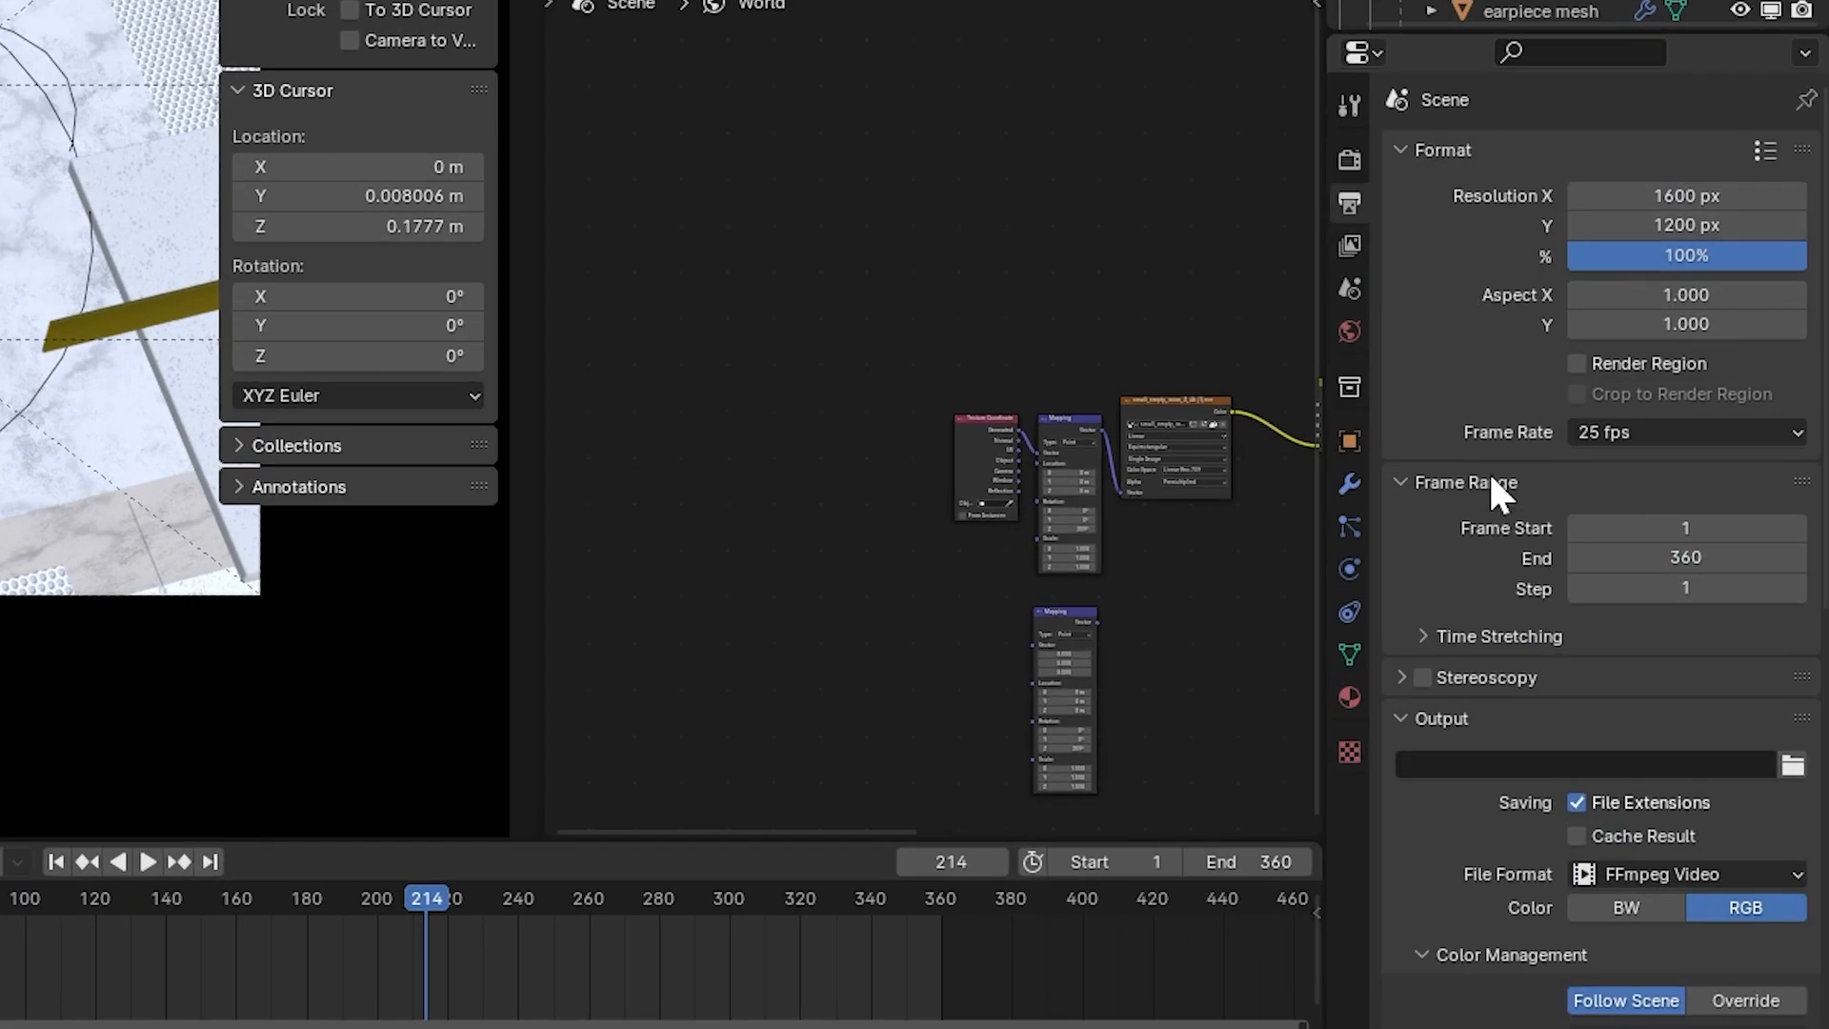
click(1348, 159)
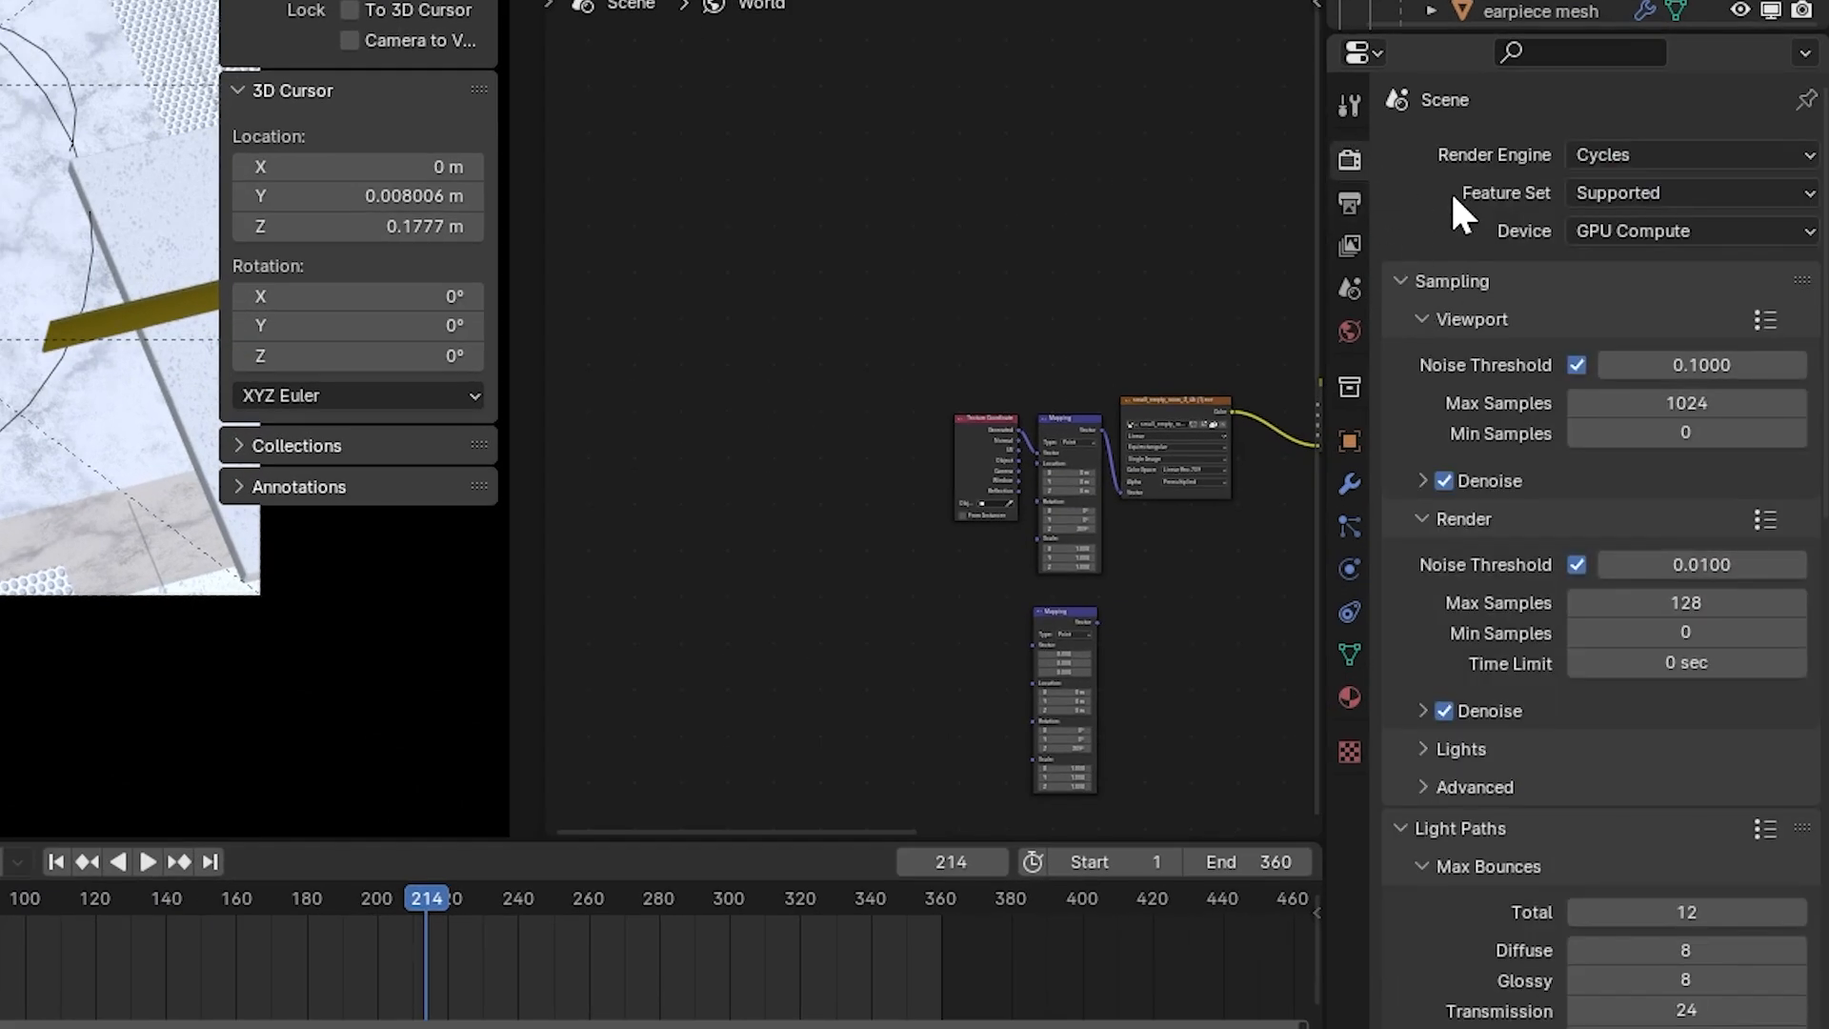
click(1661, 602)
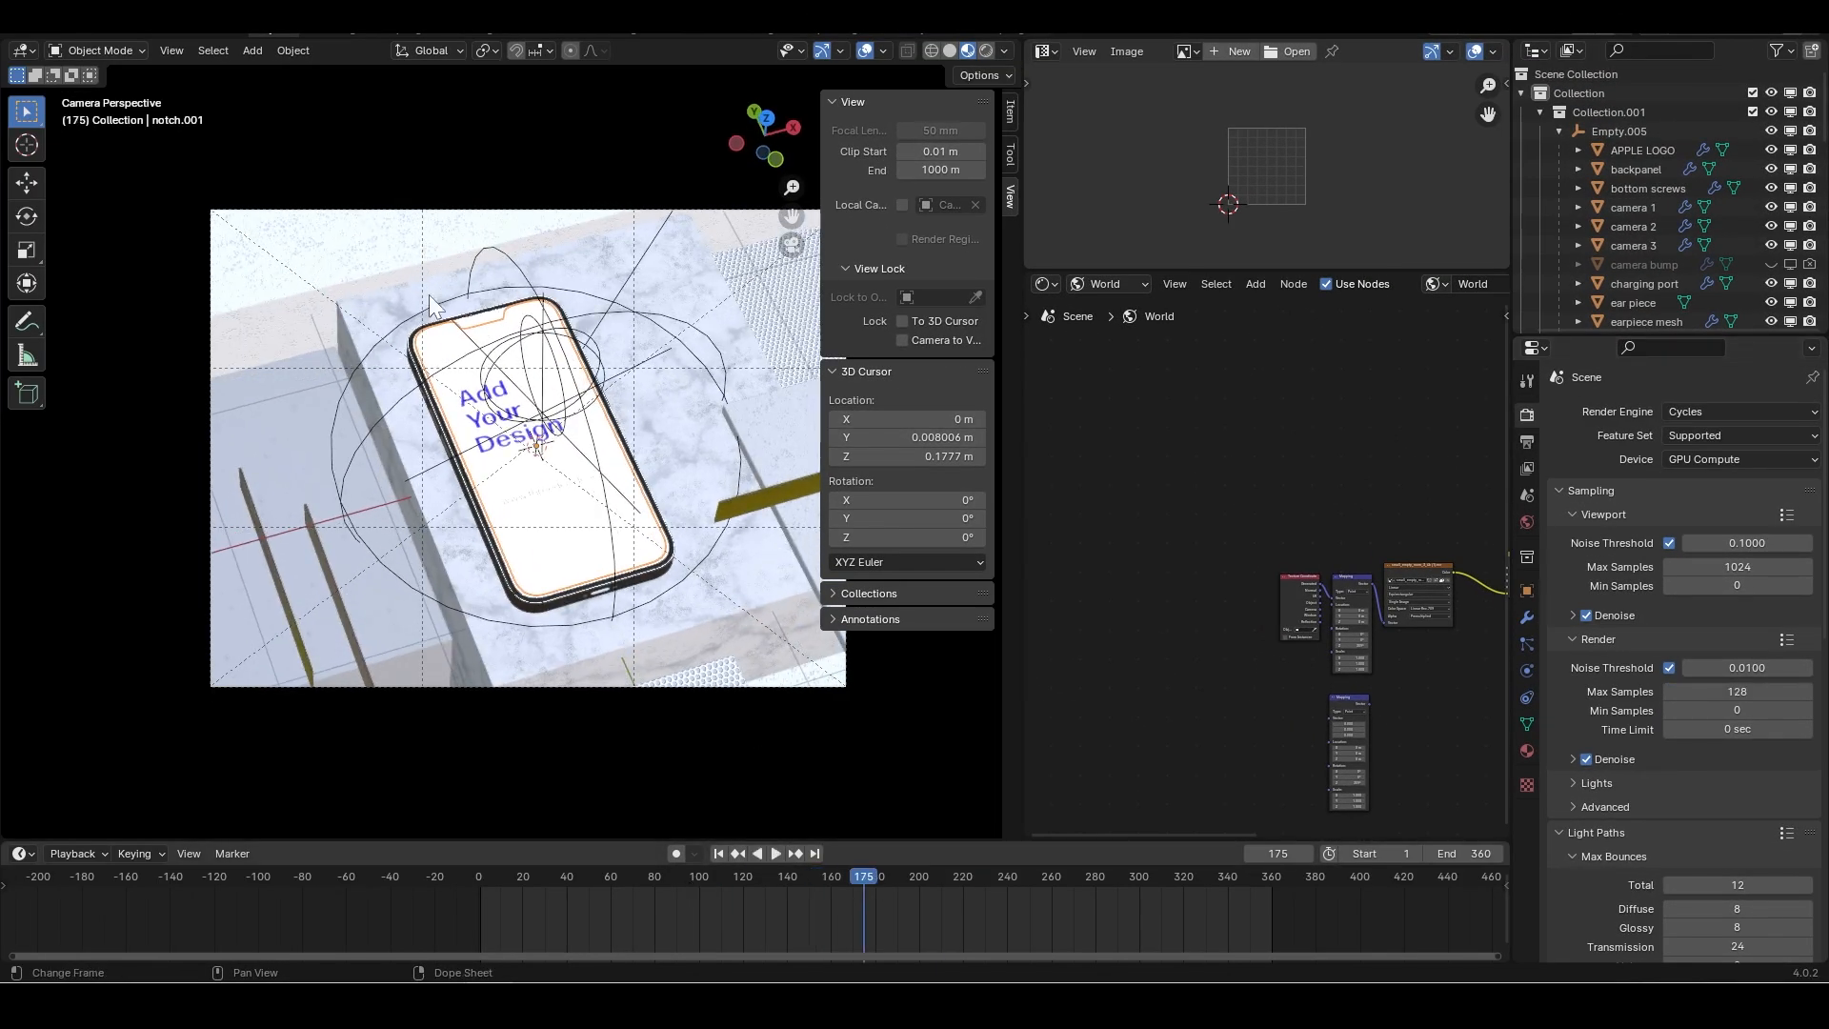
click(431, 348)
click(320, 404)
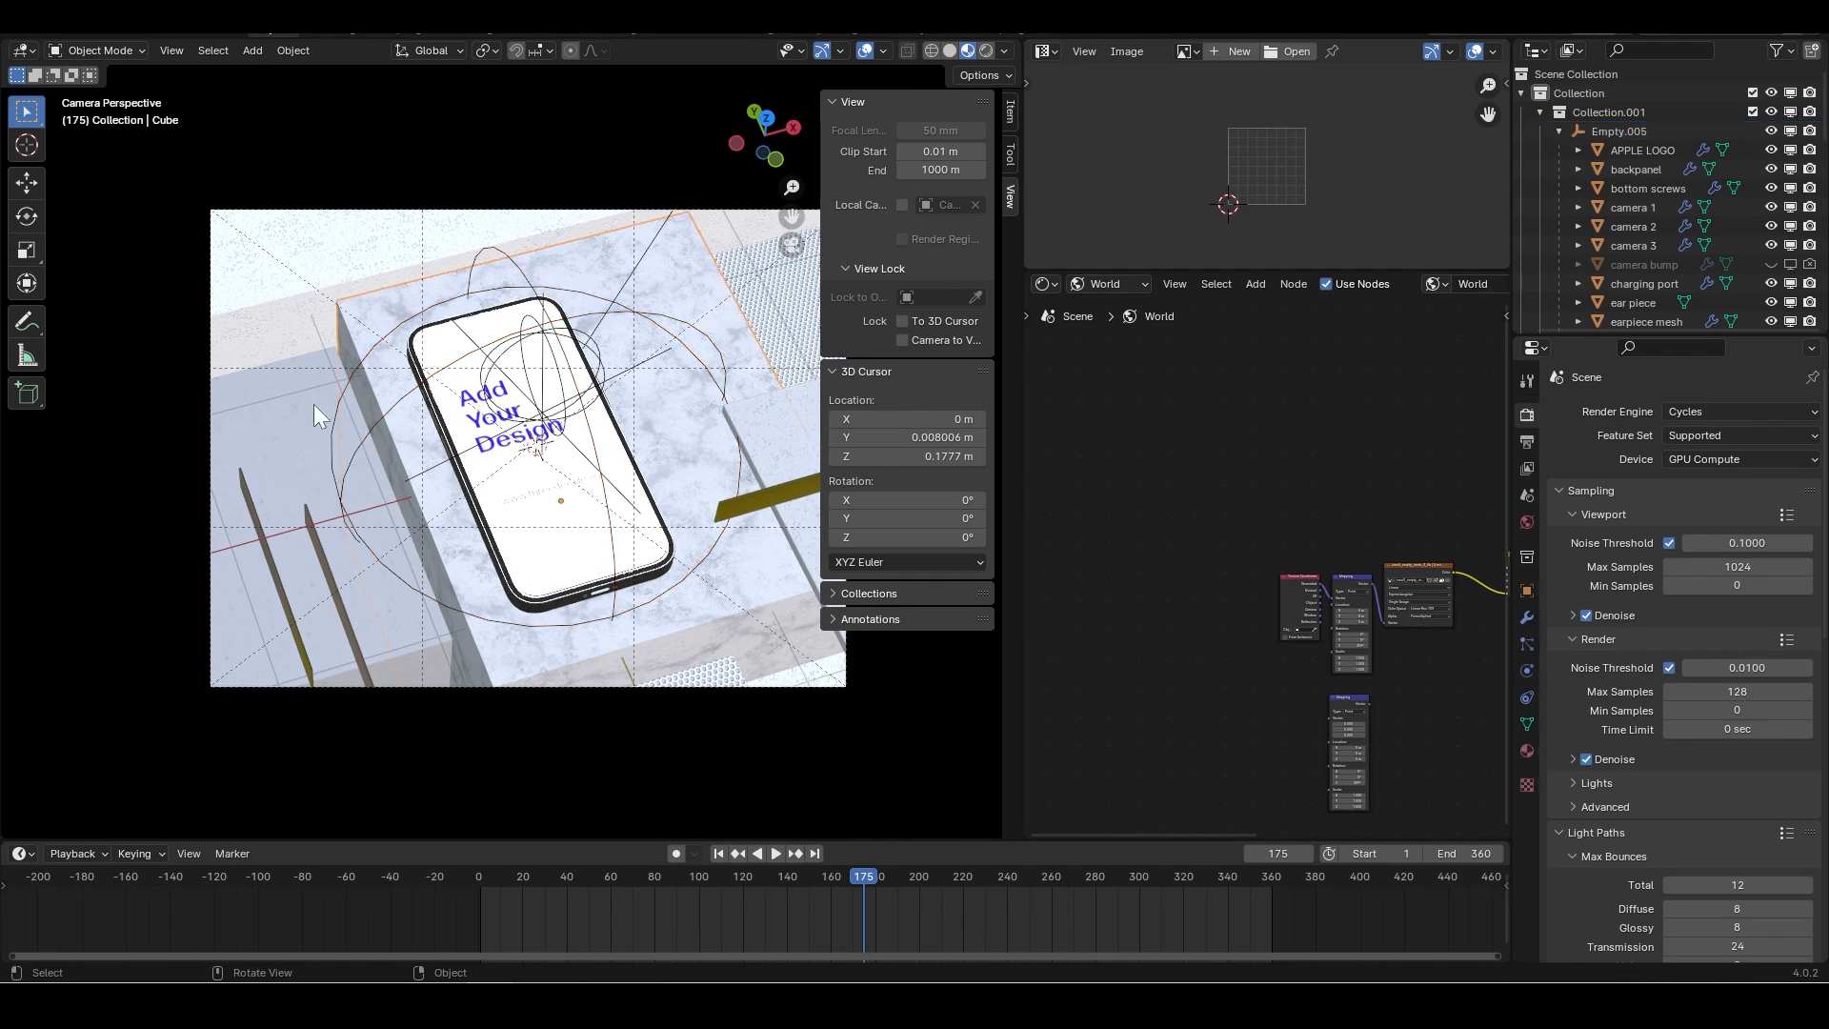
key(ctrl+z)
key(ctrl+z)
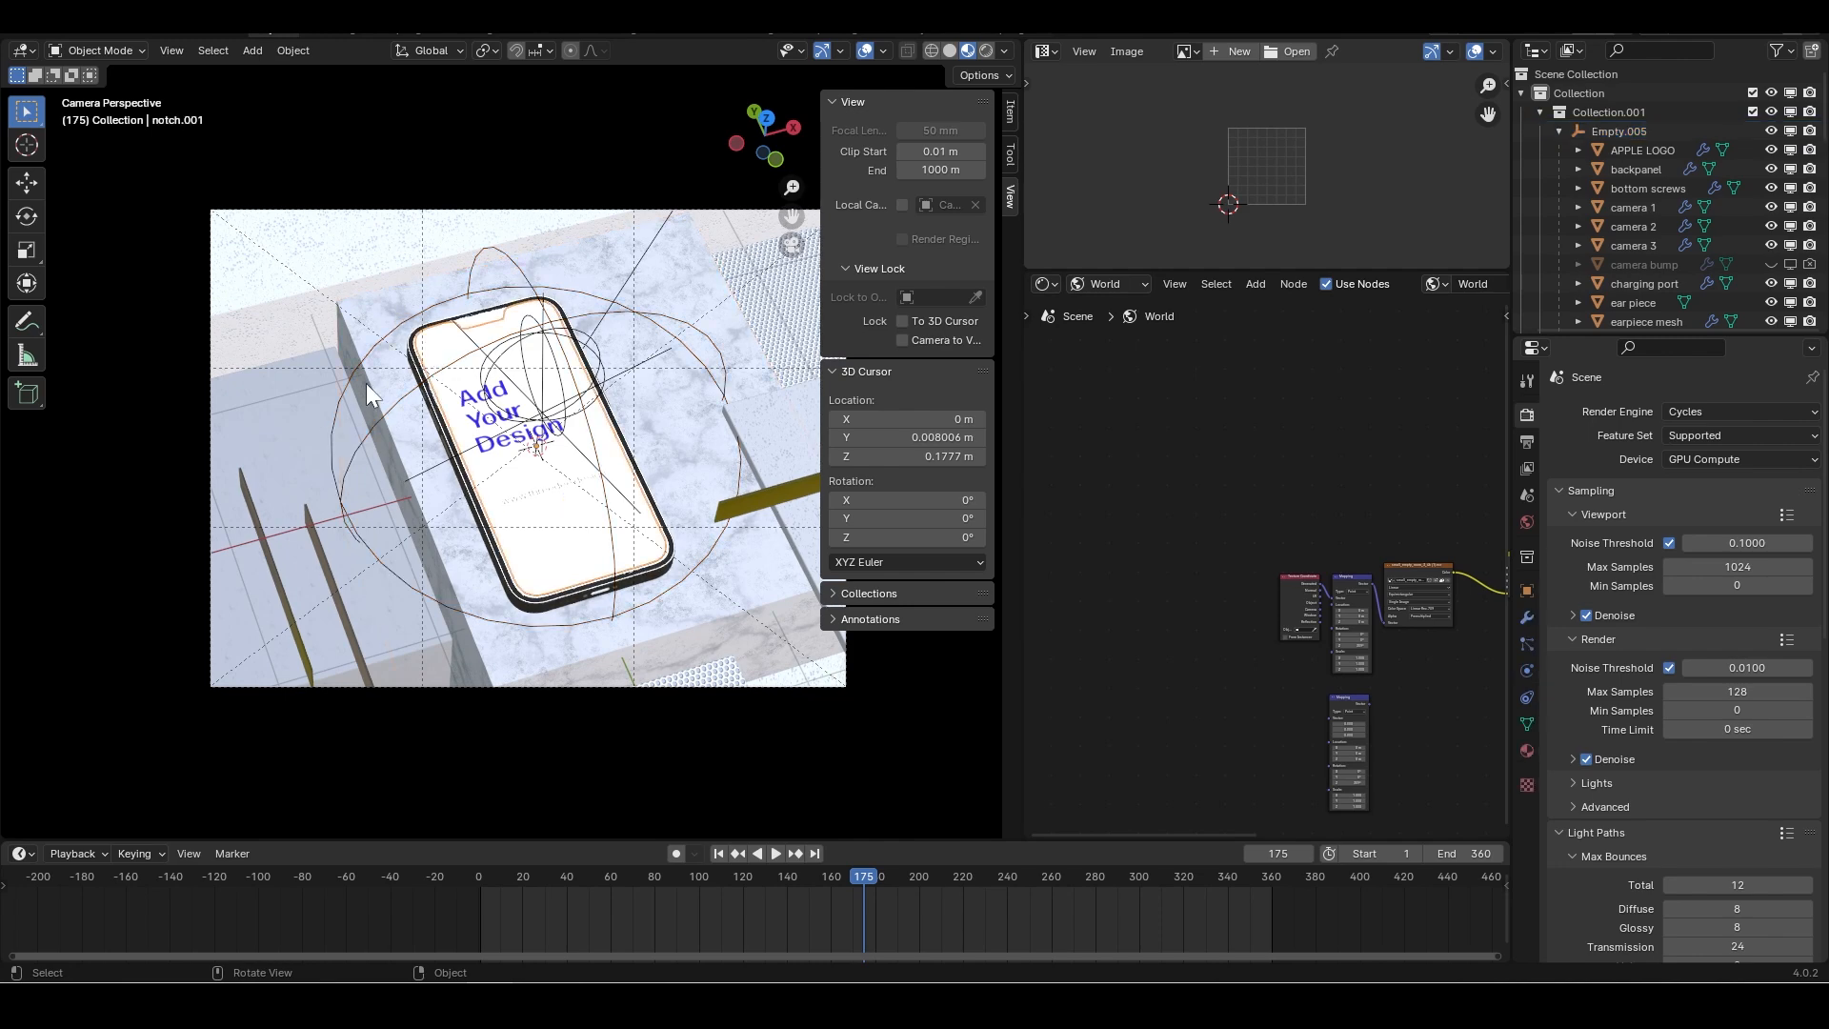
Switch to File Explorer, open the Mockups folder under Animated Mockups, and watch the ThreeDee Mockup 60 fps video.
click(244, 1005)
click(864, 308)
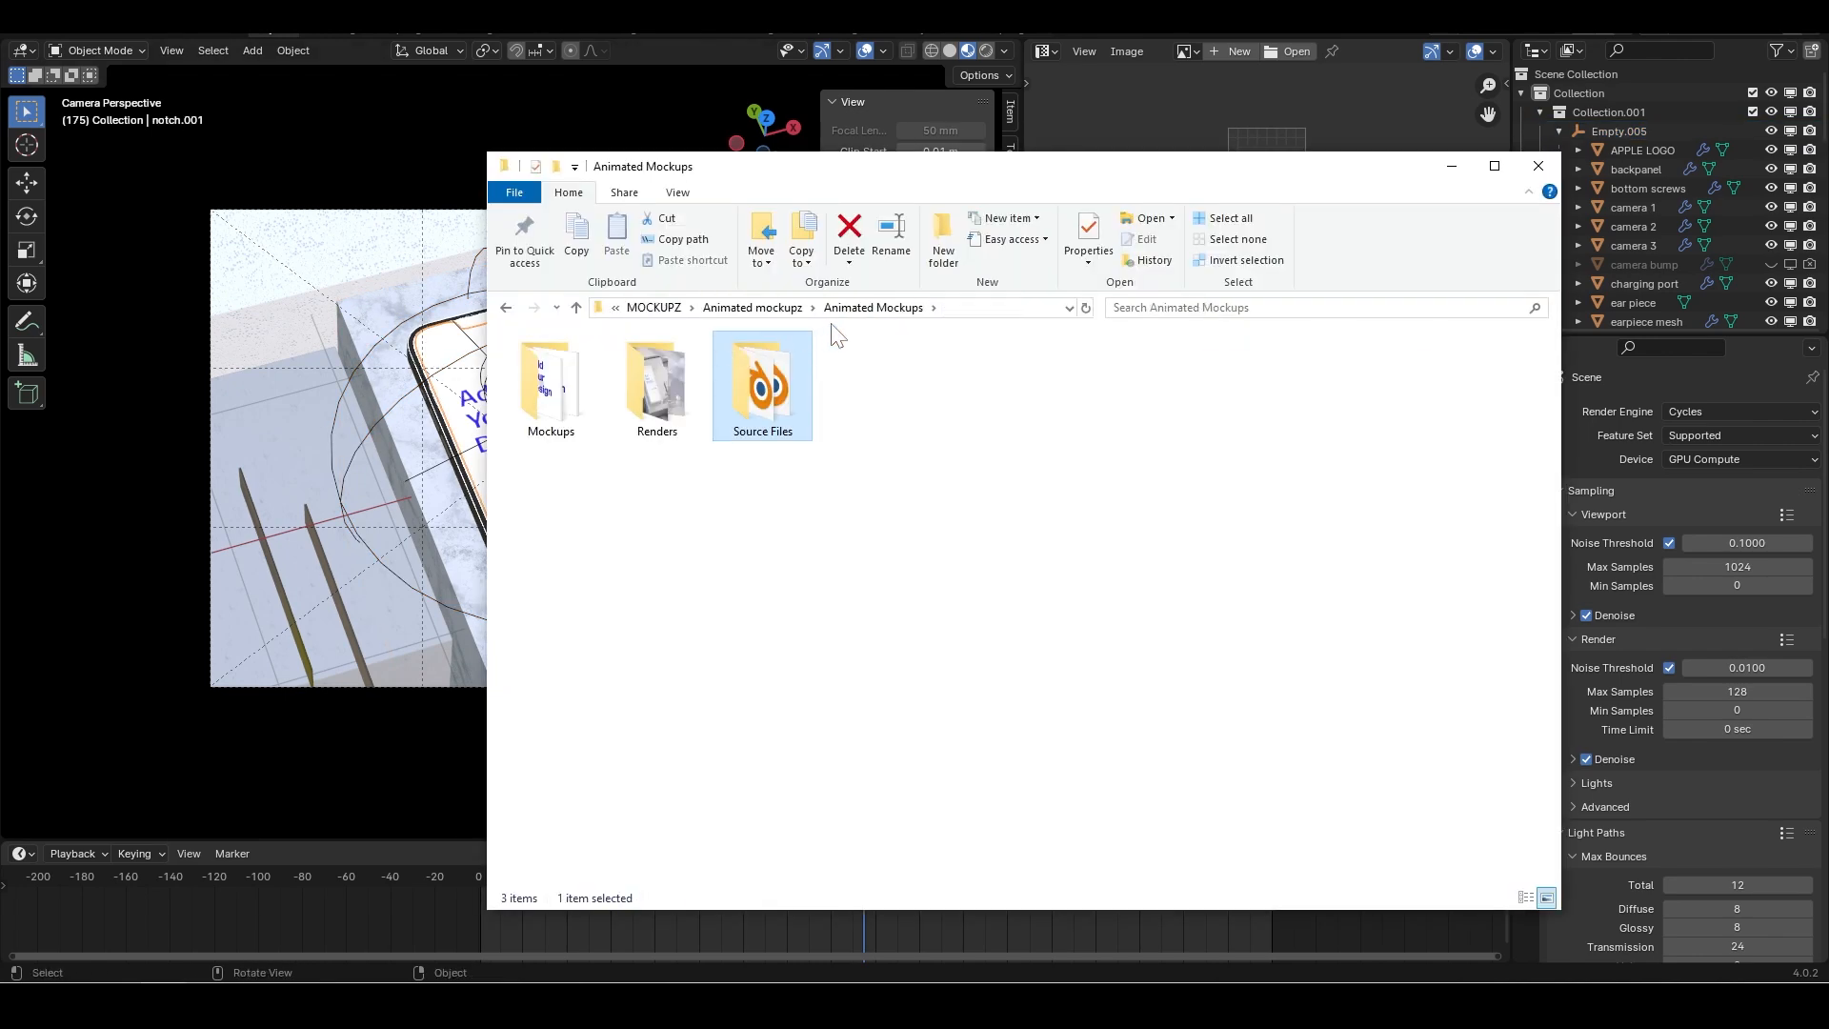
double_click(566, 377)
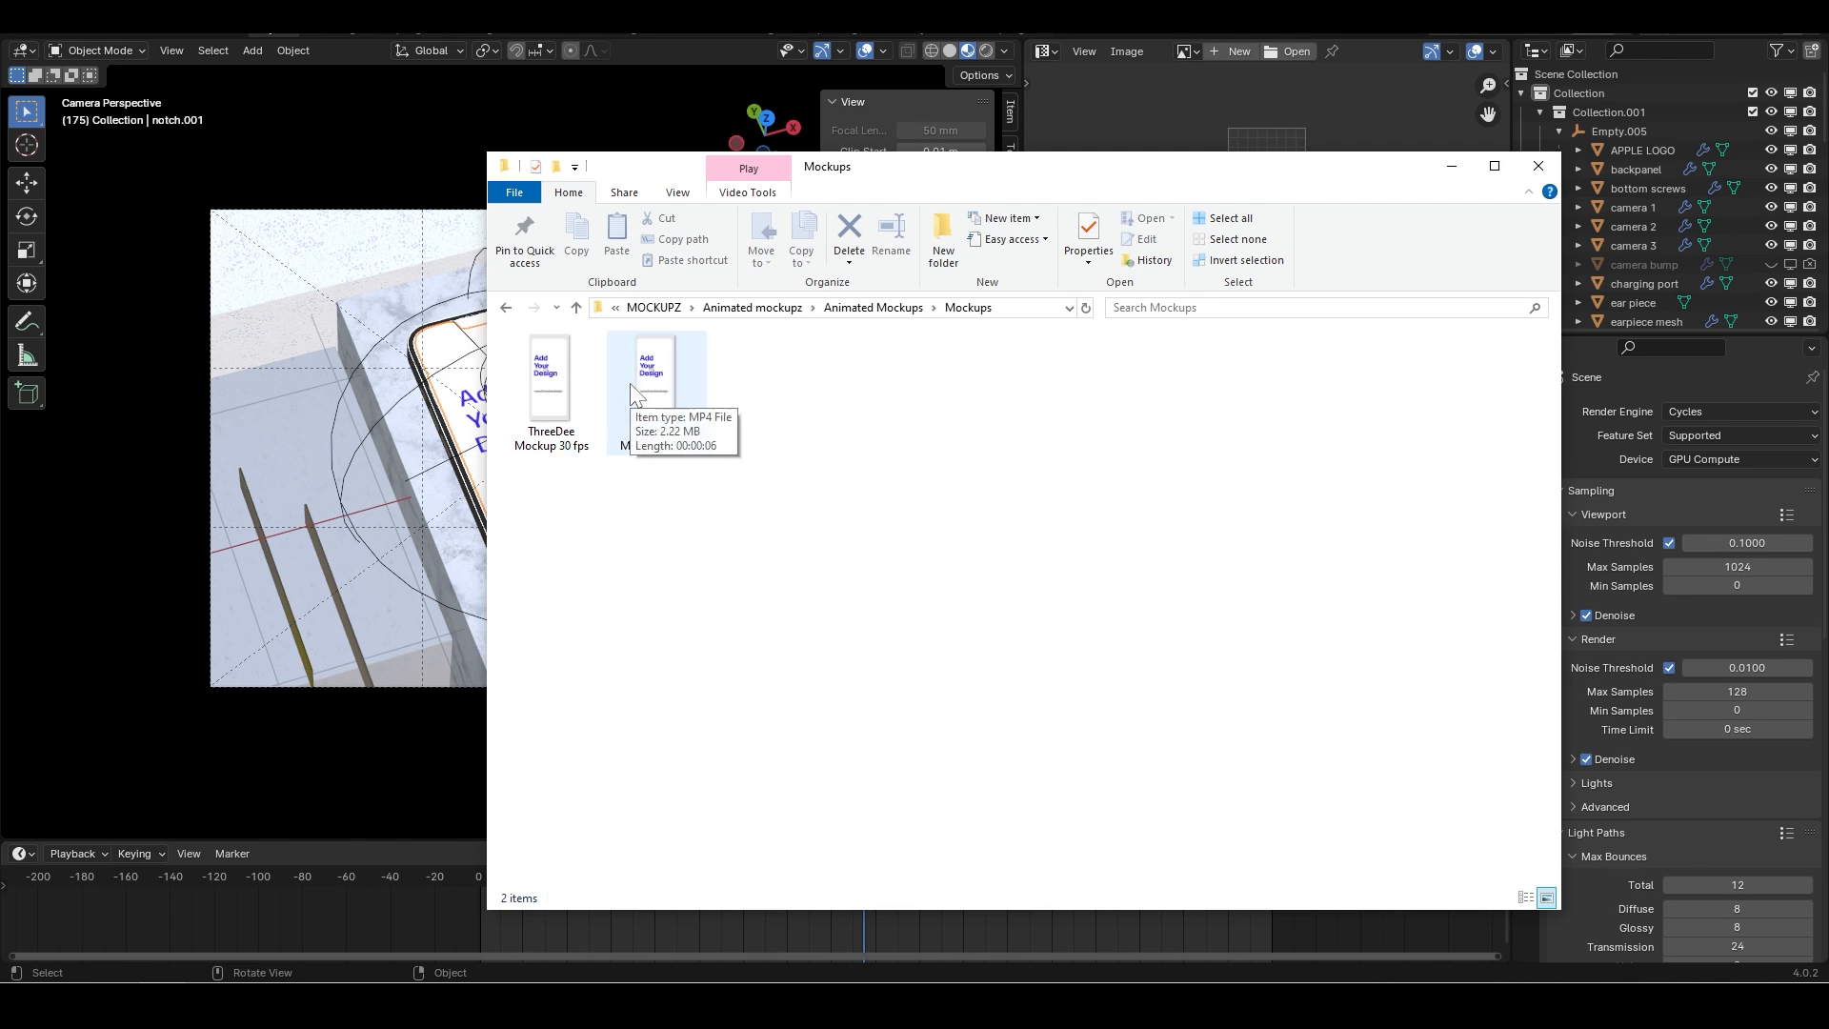
click(636, 394)
double_click(658, 385)
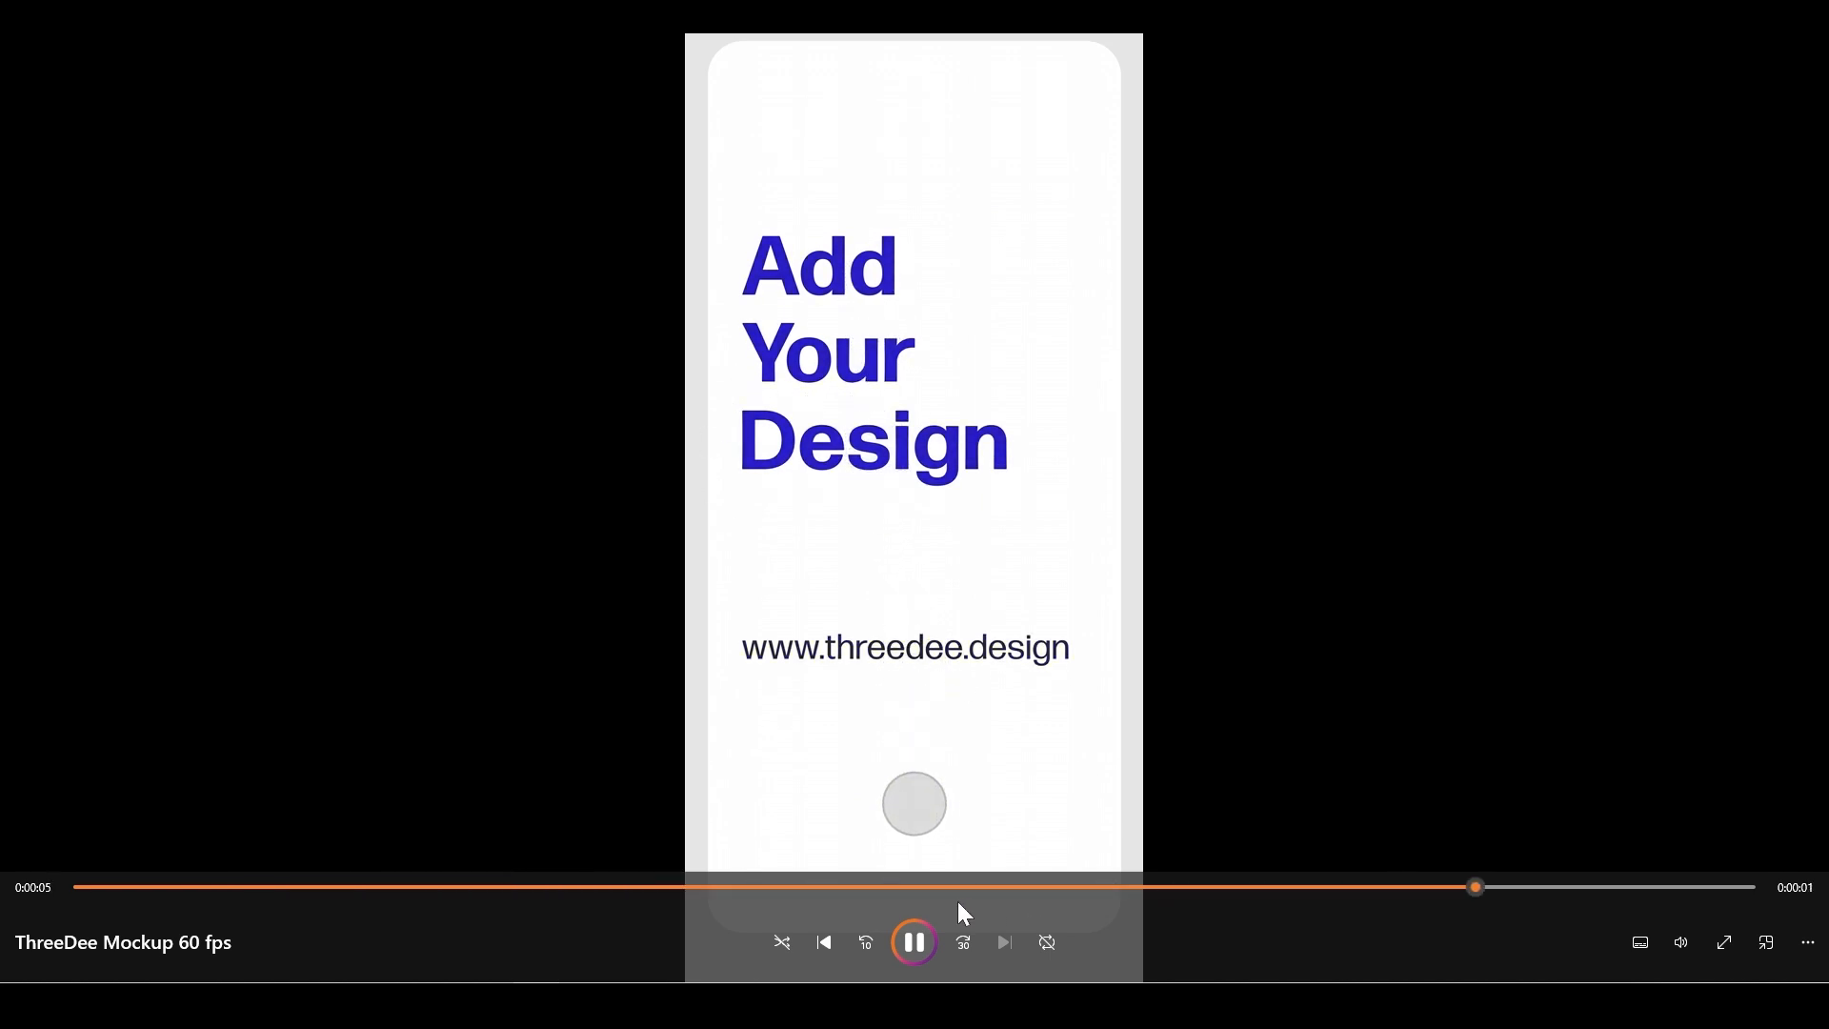
click(926, 934)
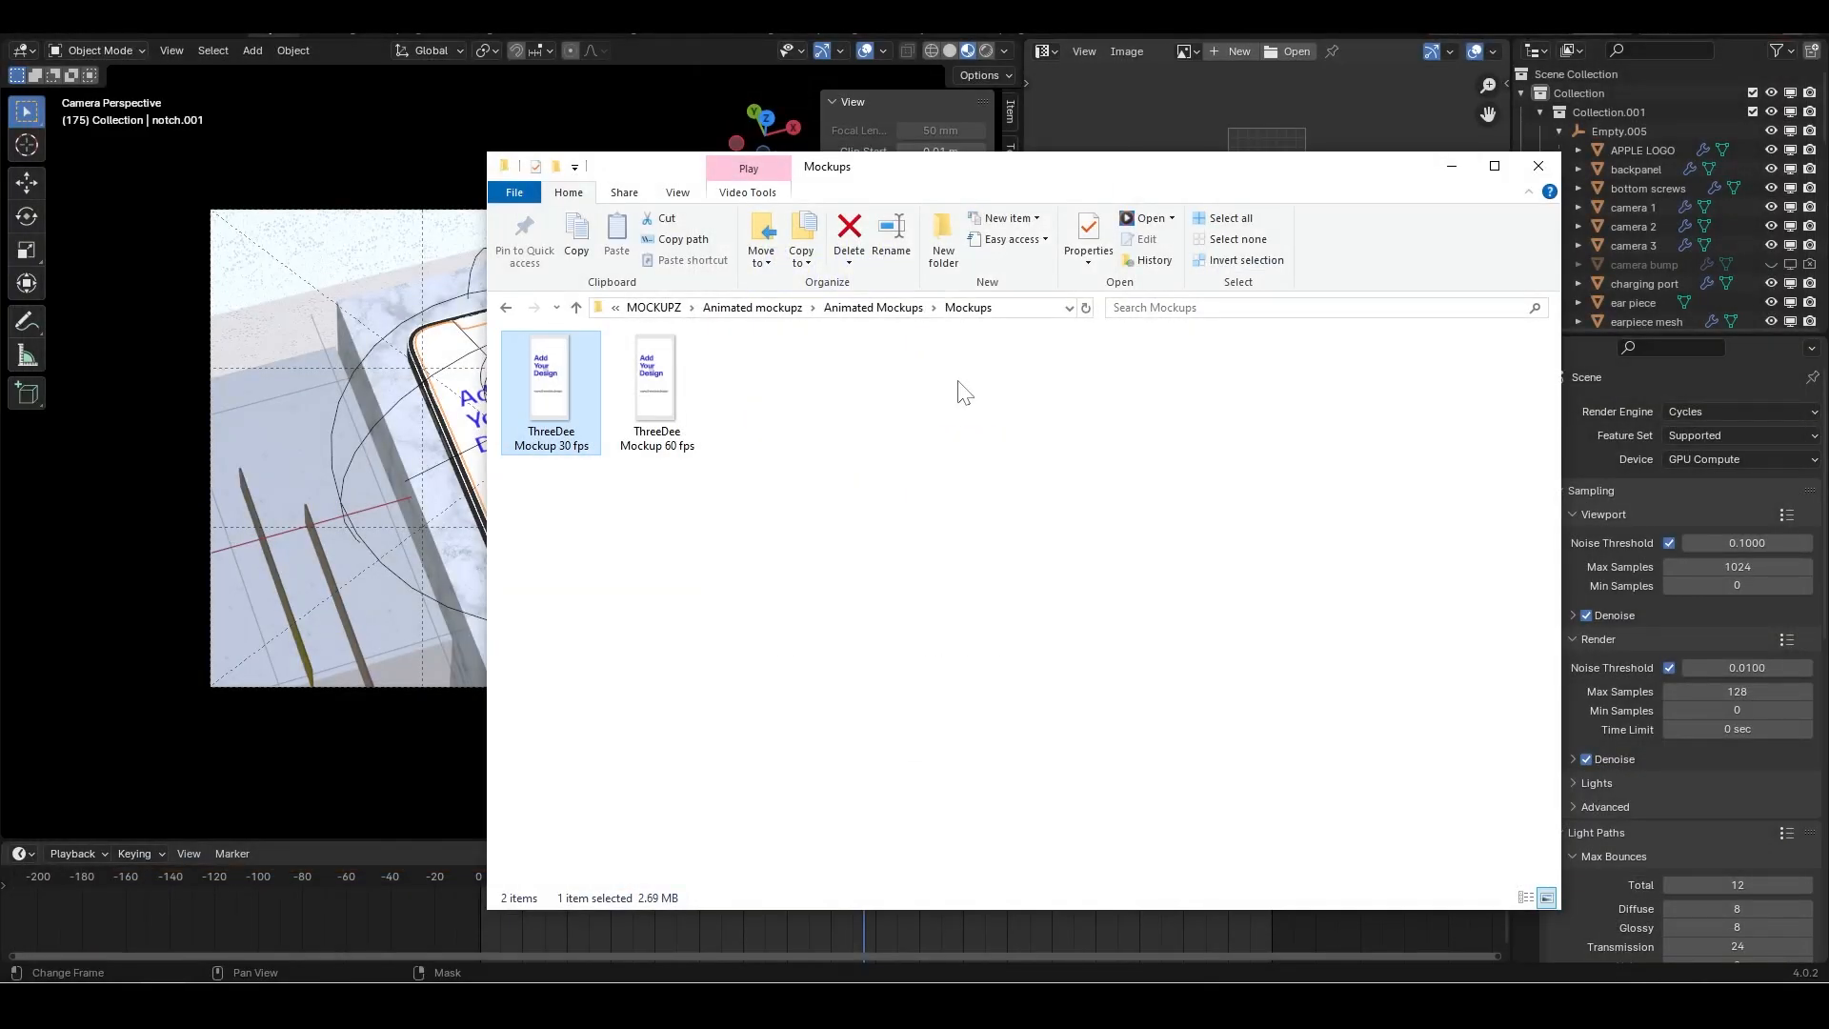
Check the frame size and frame rate in the properties of the ThreeDee Mockup 30 fps video, and return to Blender.
right_click(562, 360)
click(666, 826)
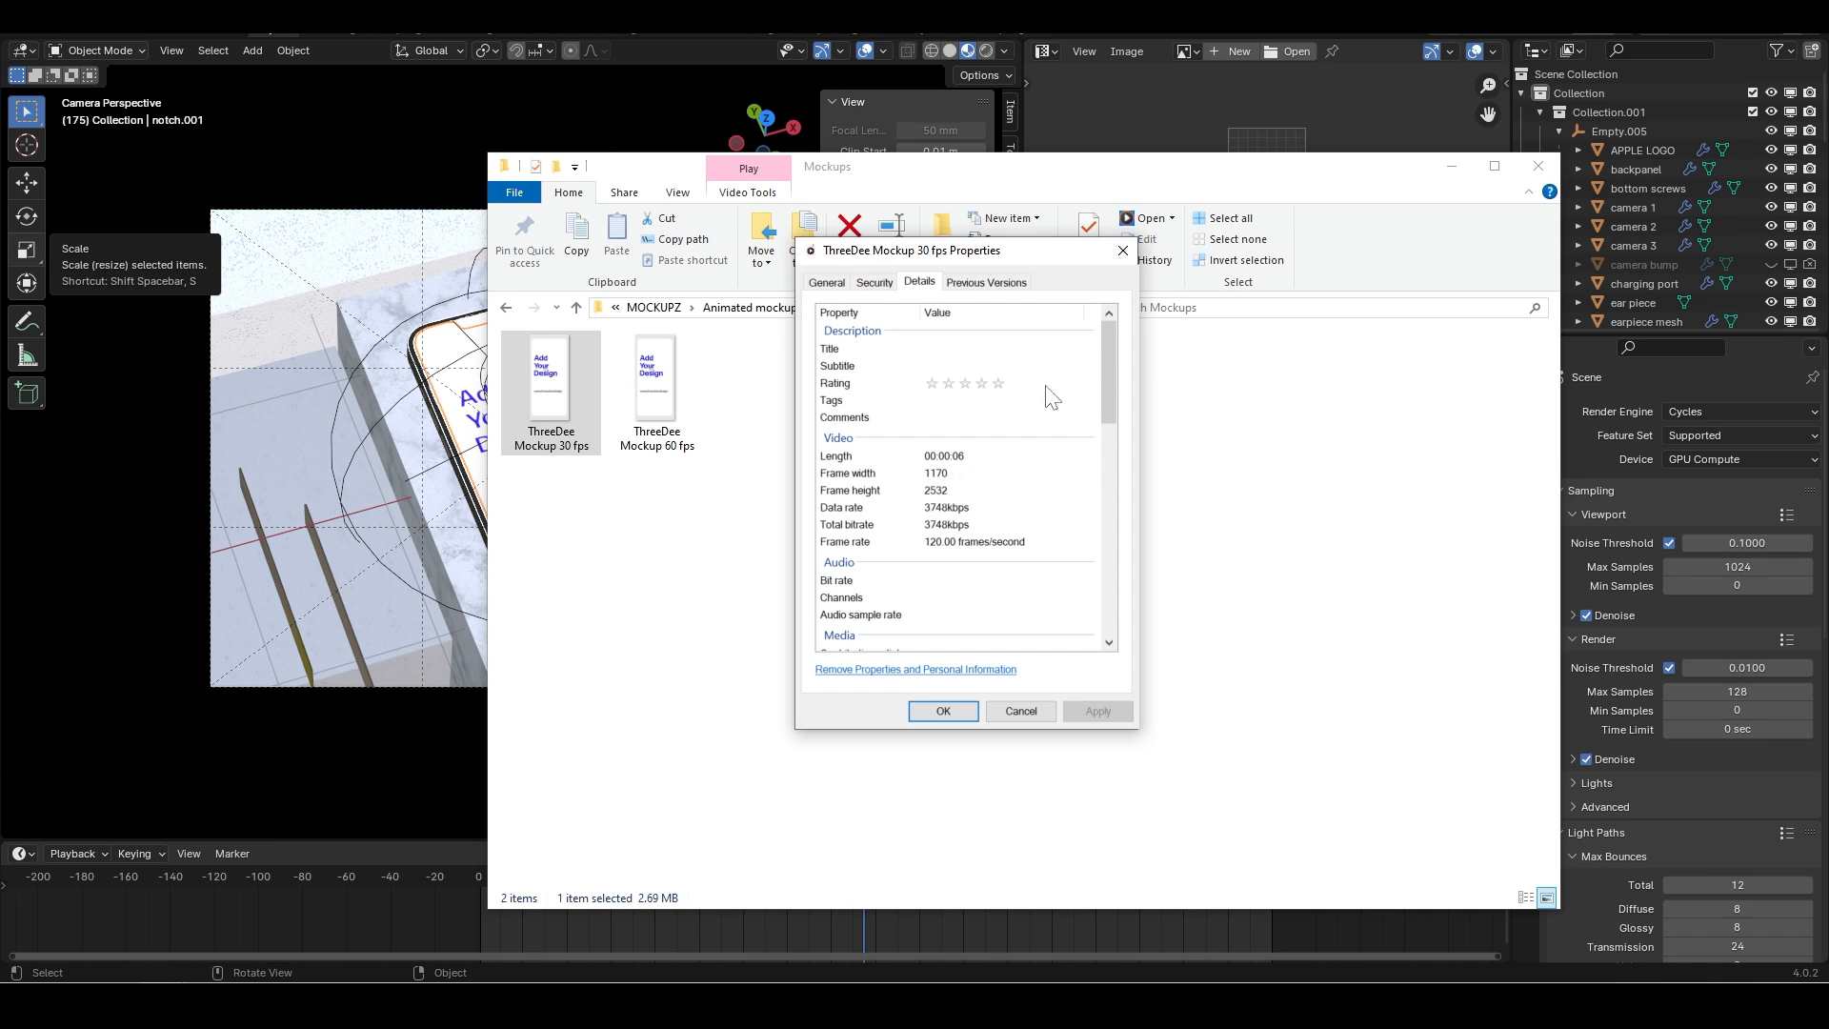
click(1122, 250)
click(506, 307)
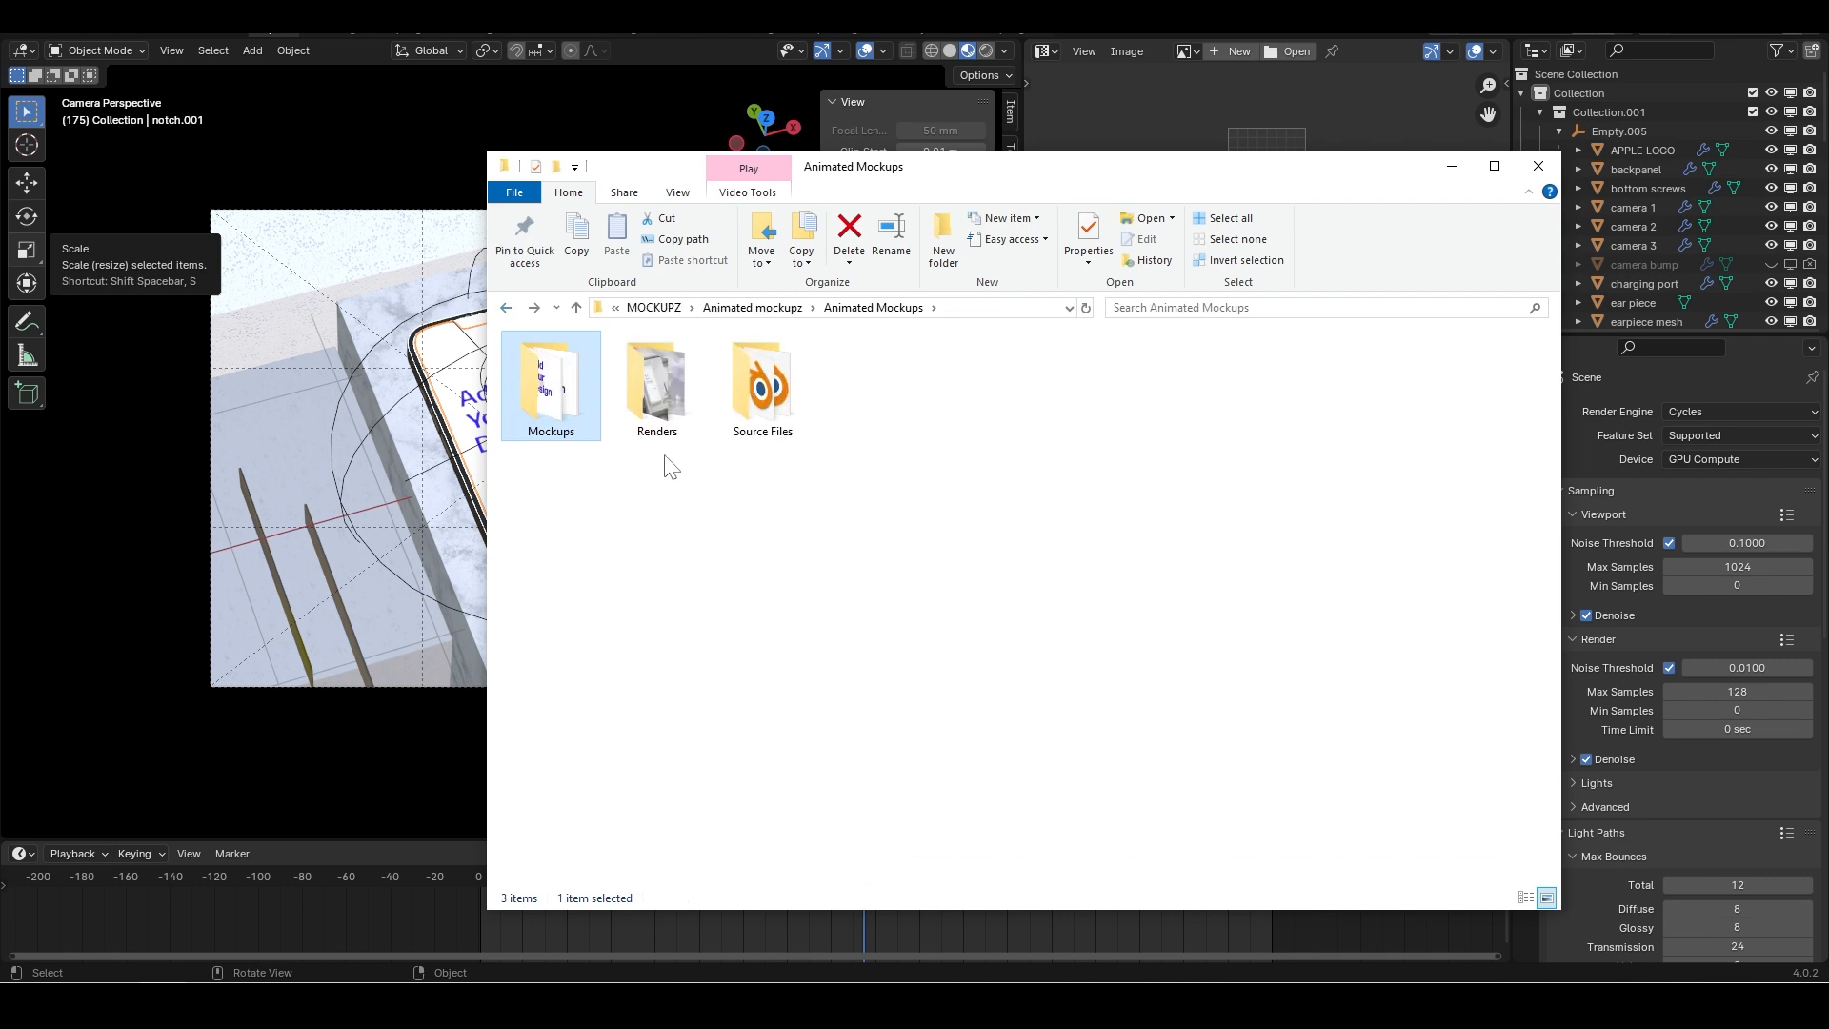
click(659, 419)
click(373, 341)
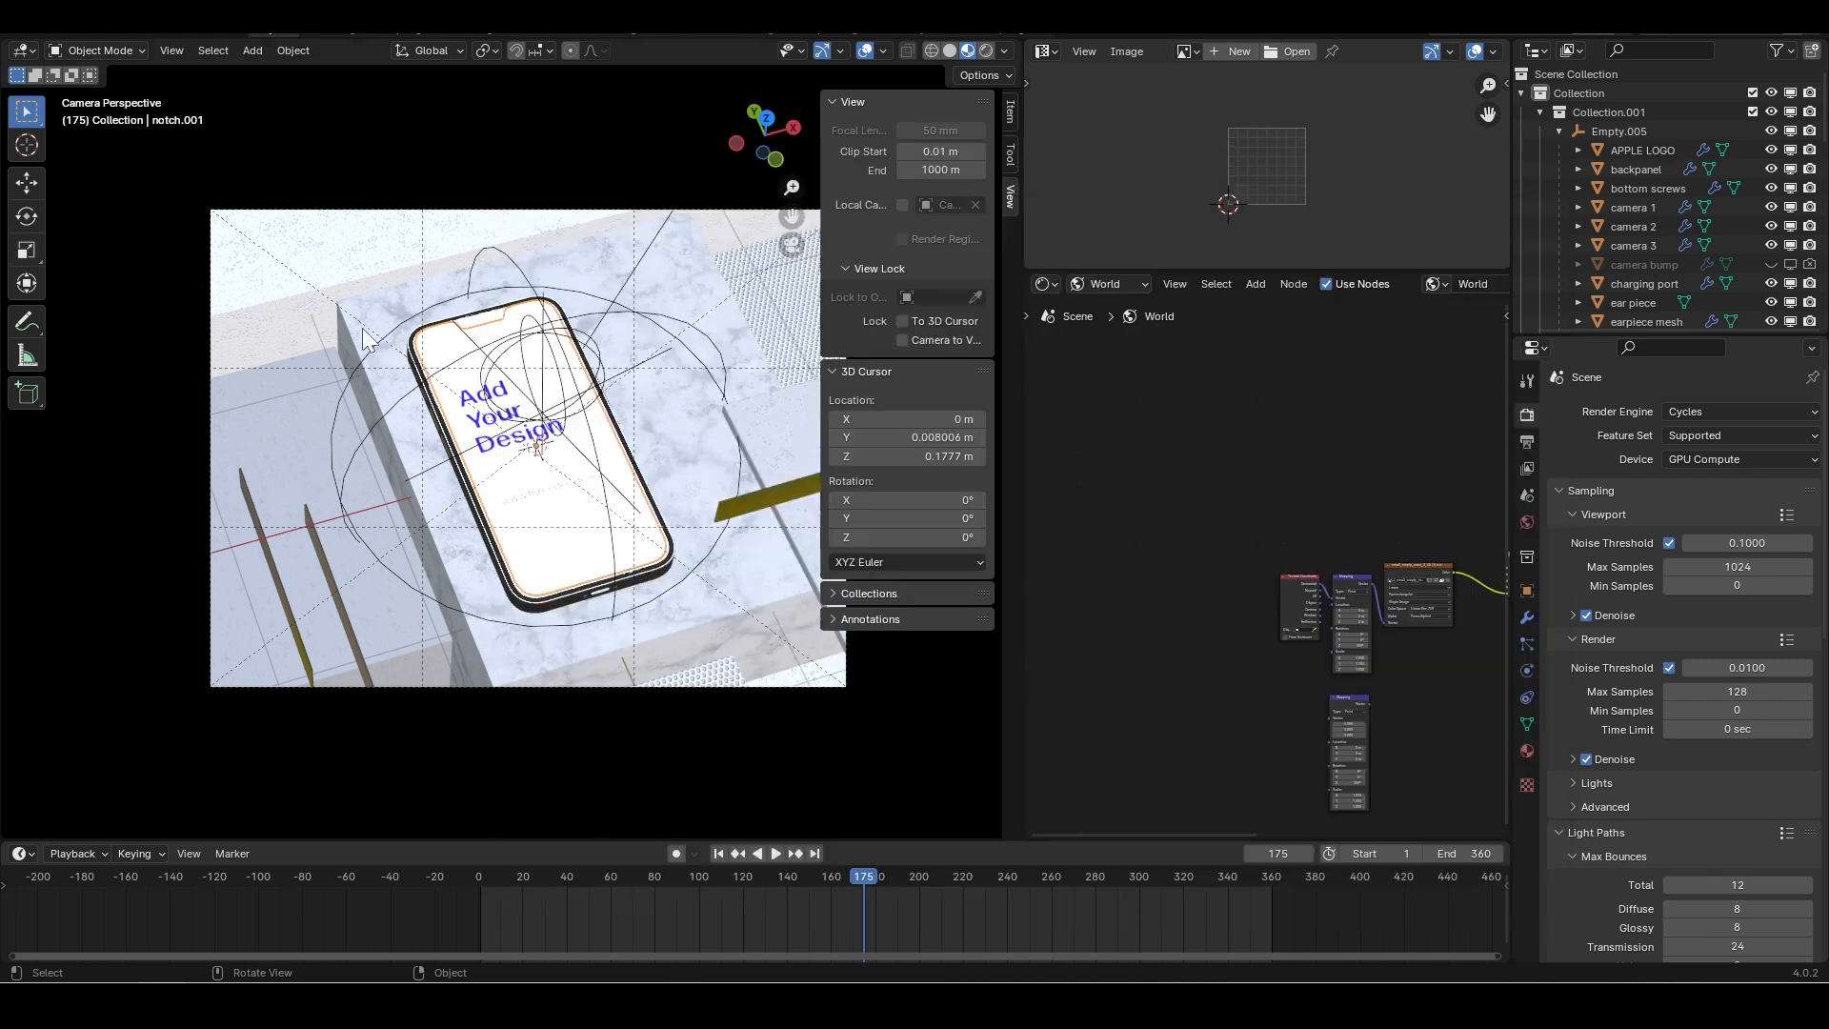
Compare the two materials on the phone's notch.001 object and remove the Material.007 slot, keeping Material.023.
click(445, 355)
click(1527, 751)
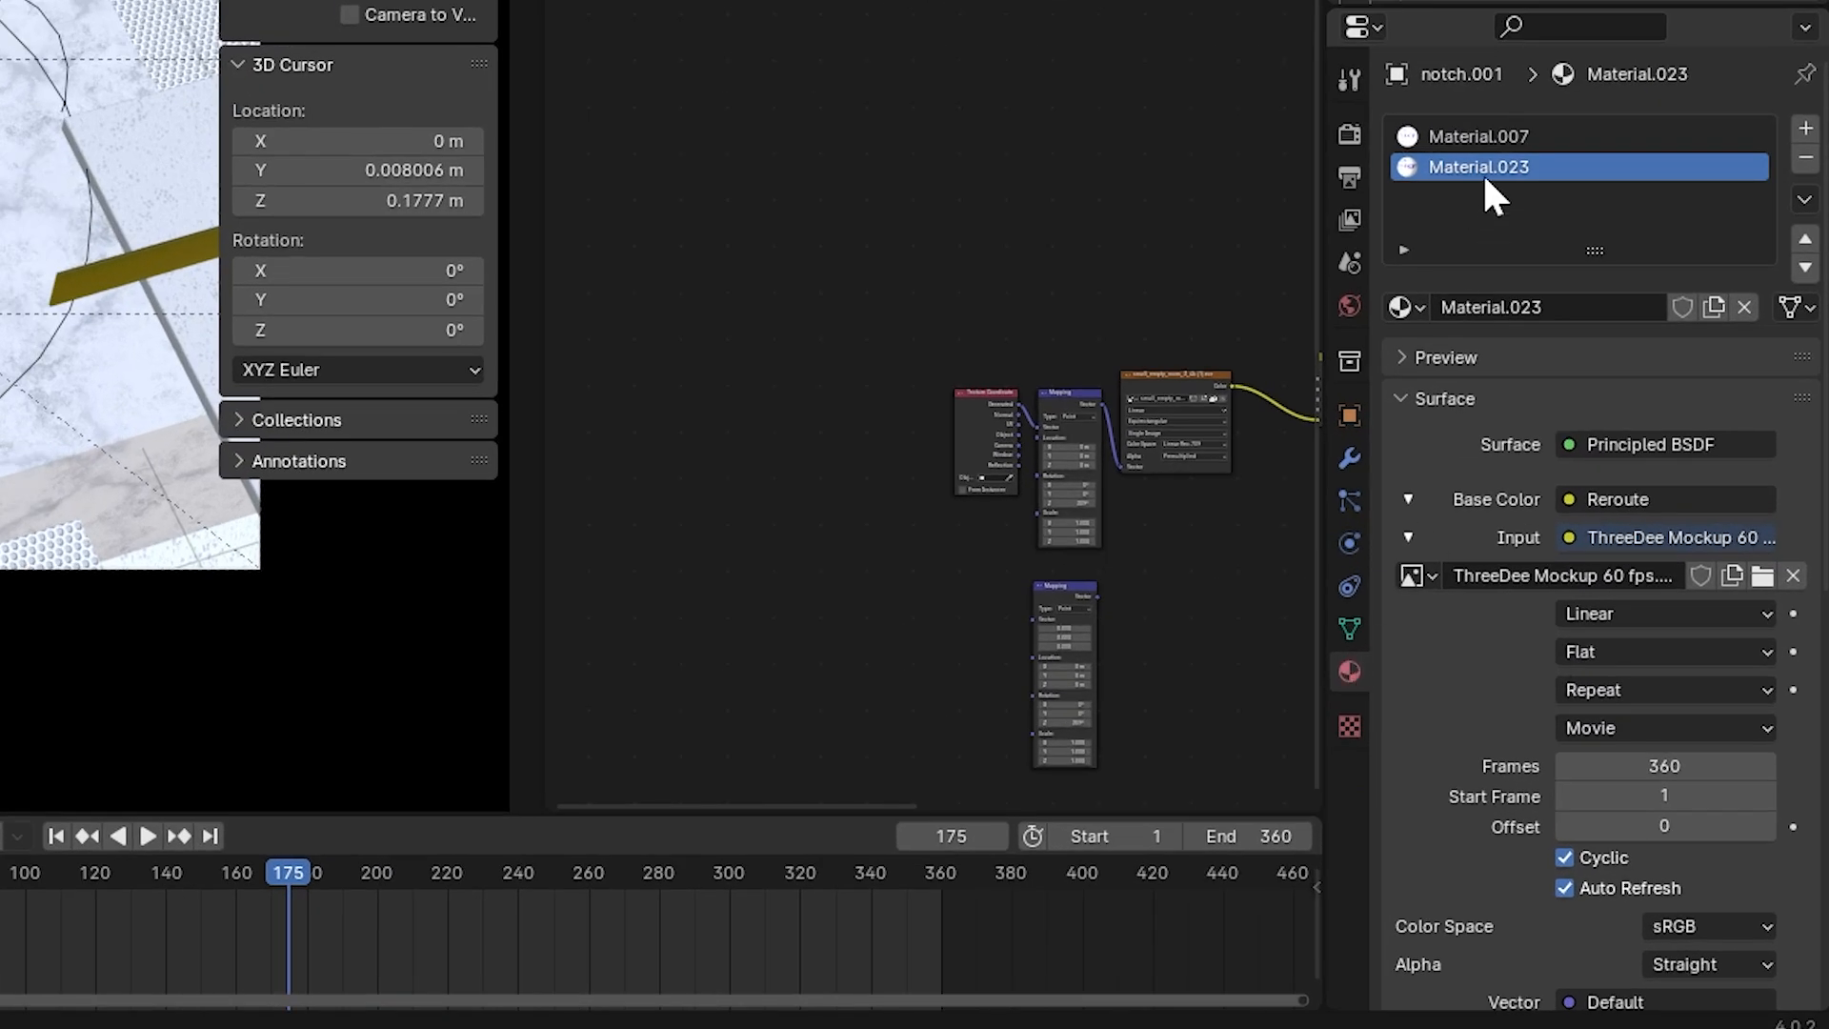
click(1483, 137)
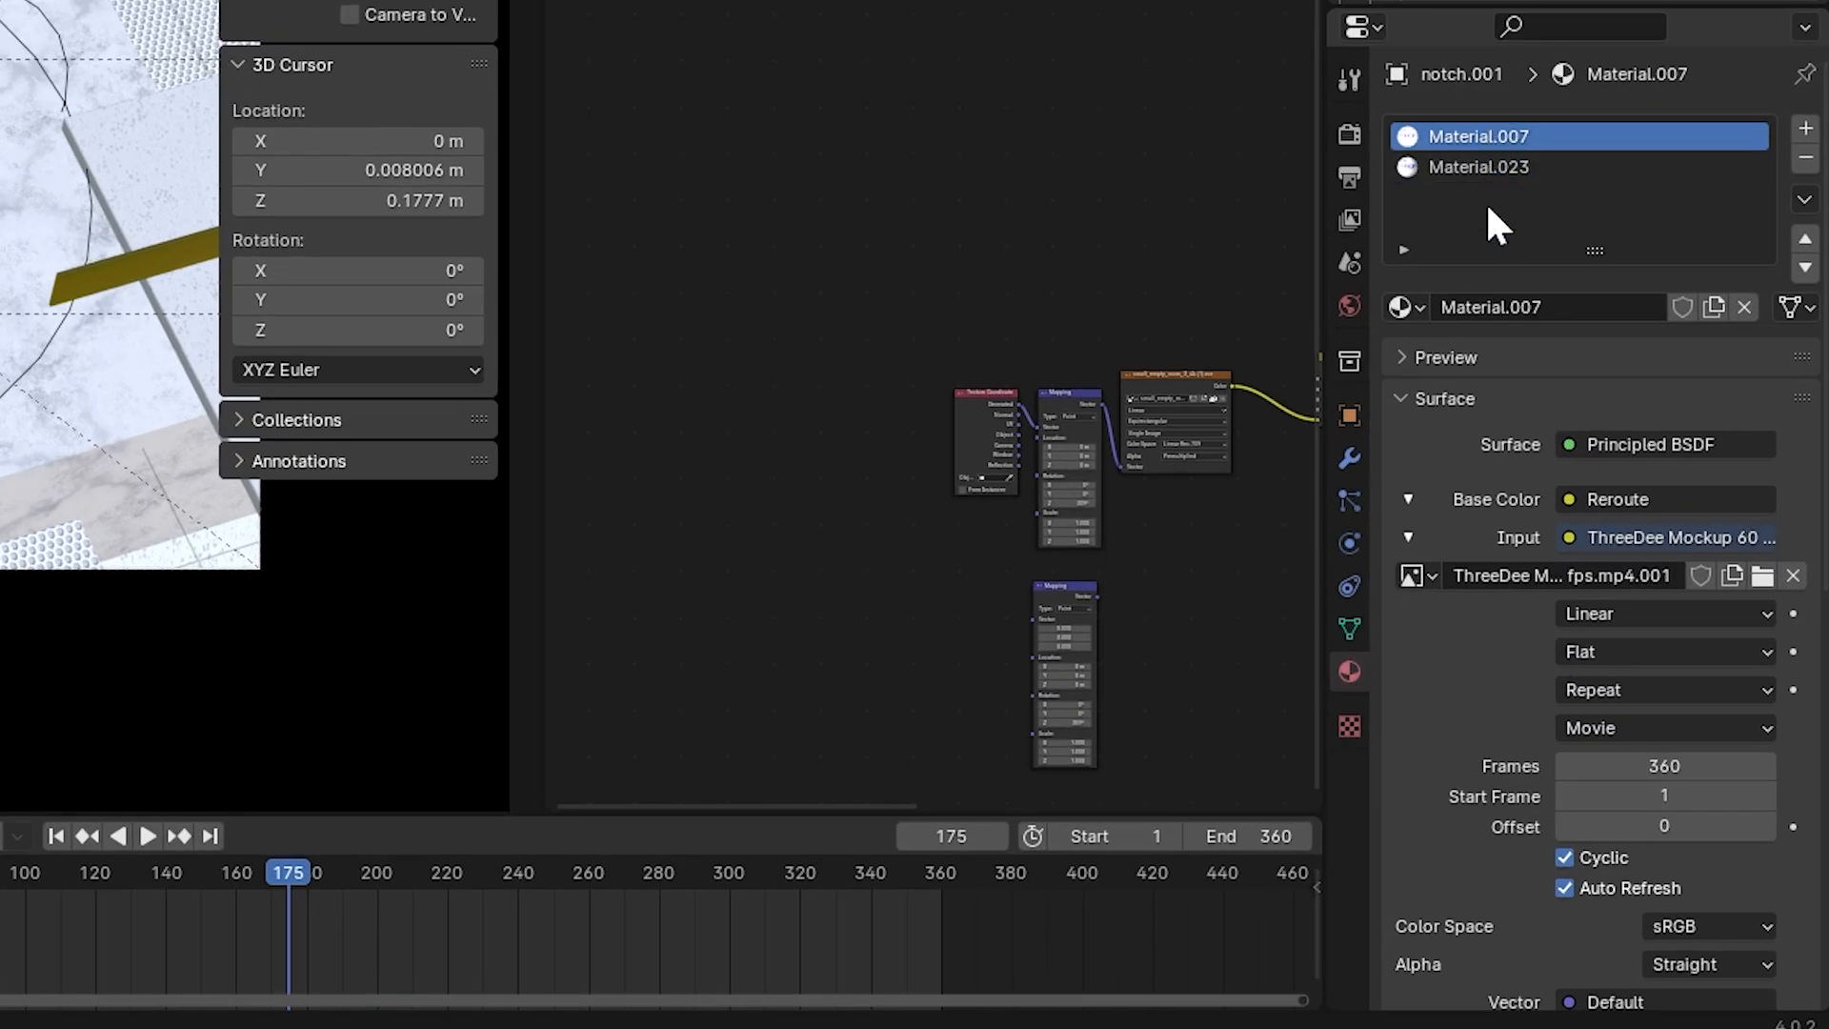
click(1478, 167)
click(1499, 136)
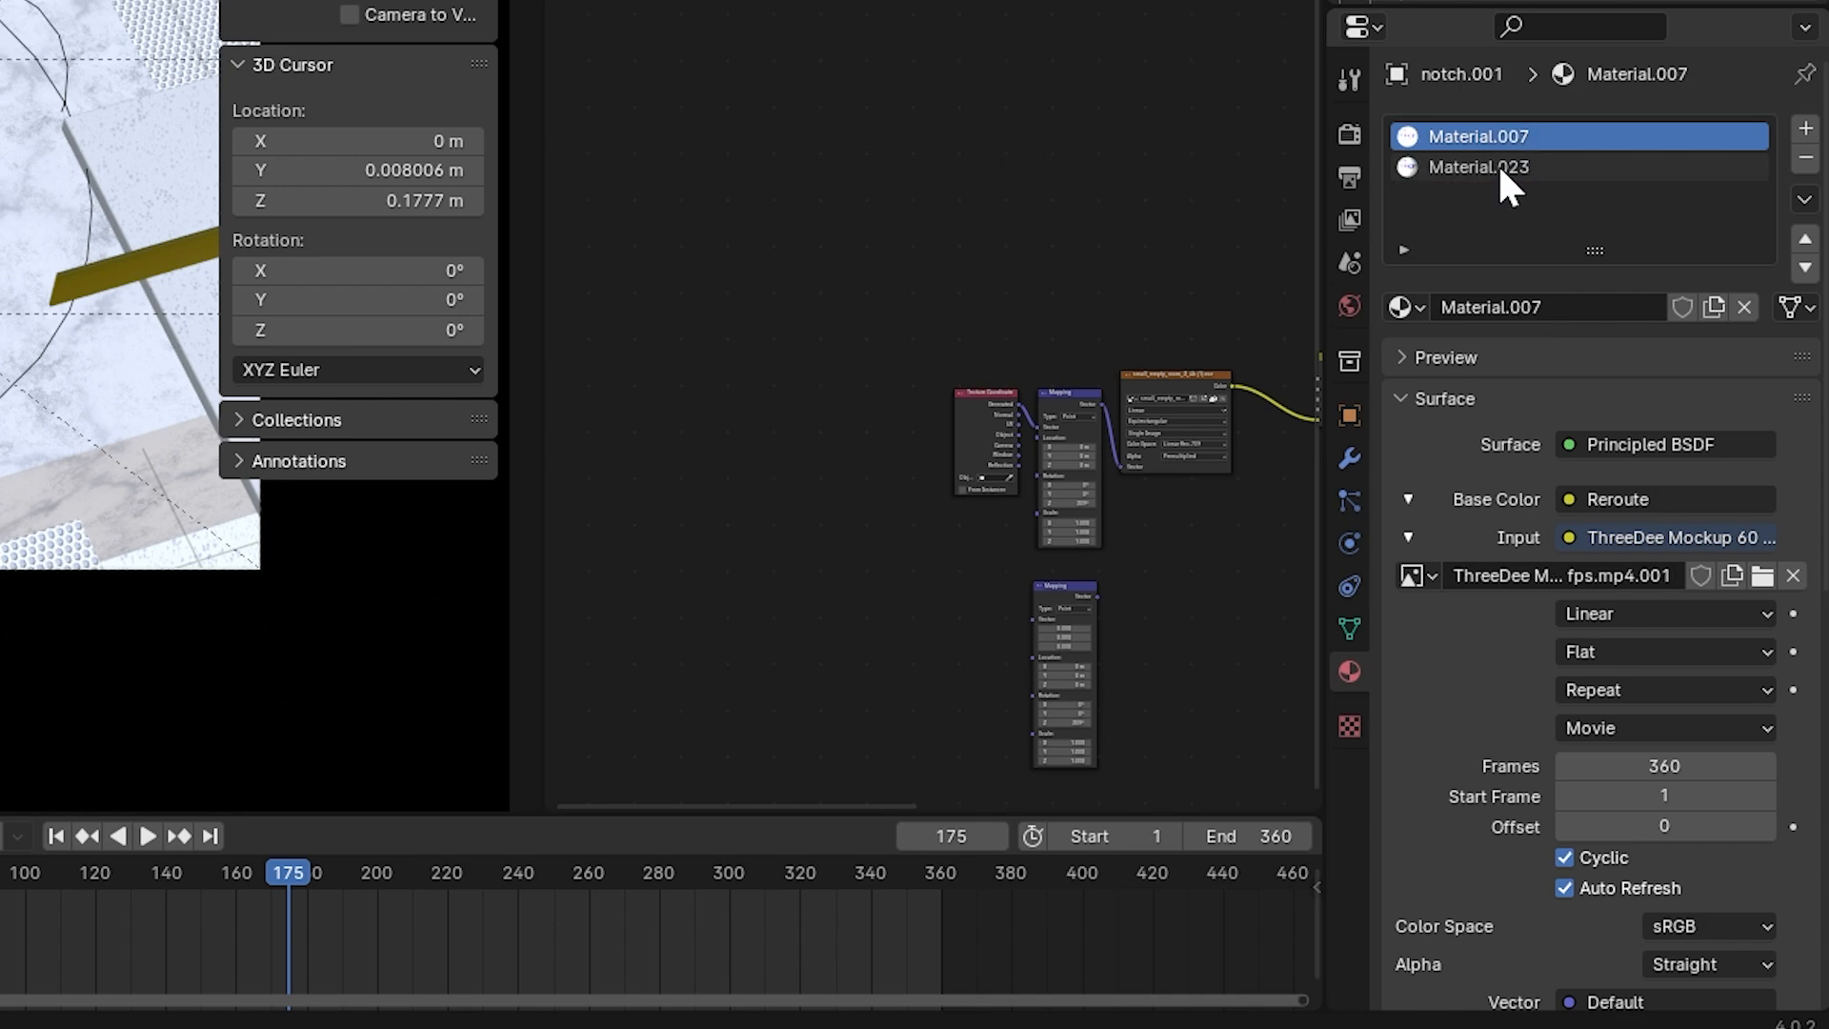
click(1804, 158)
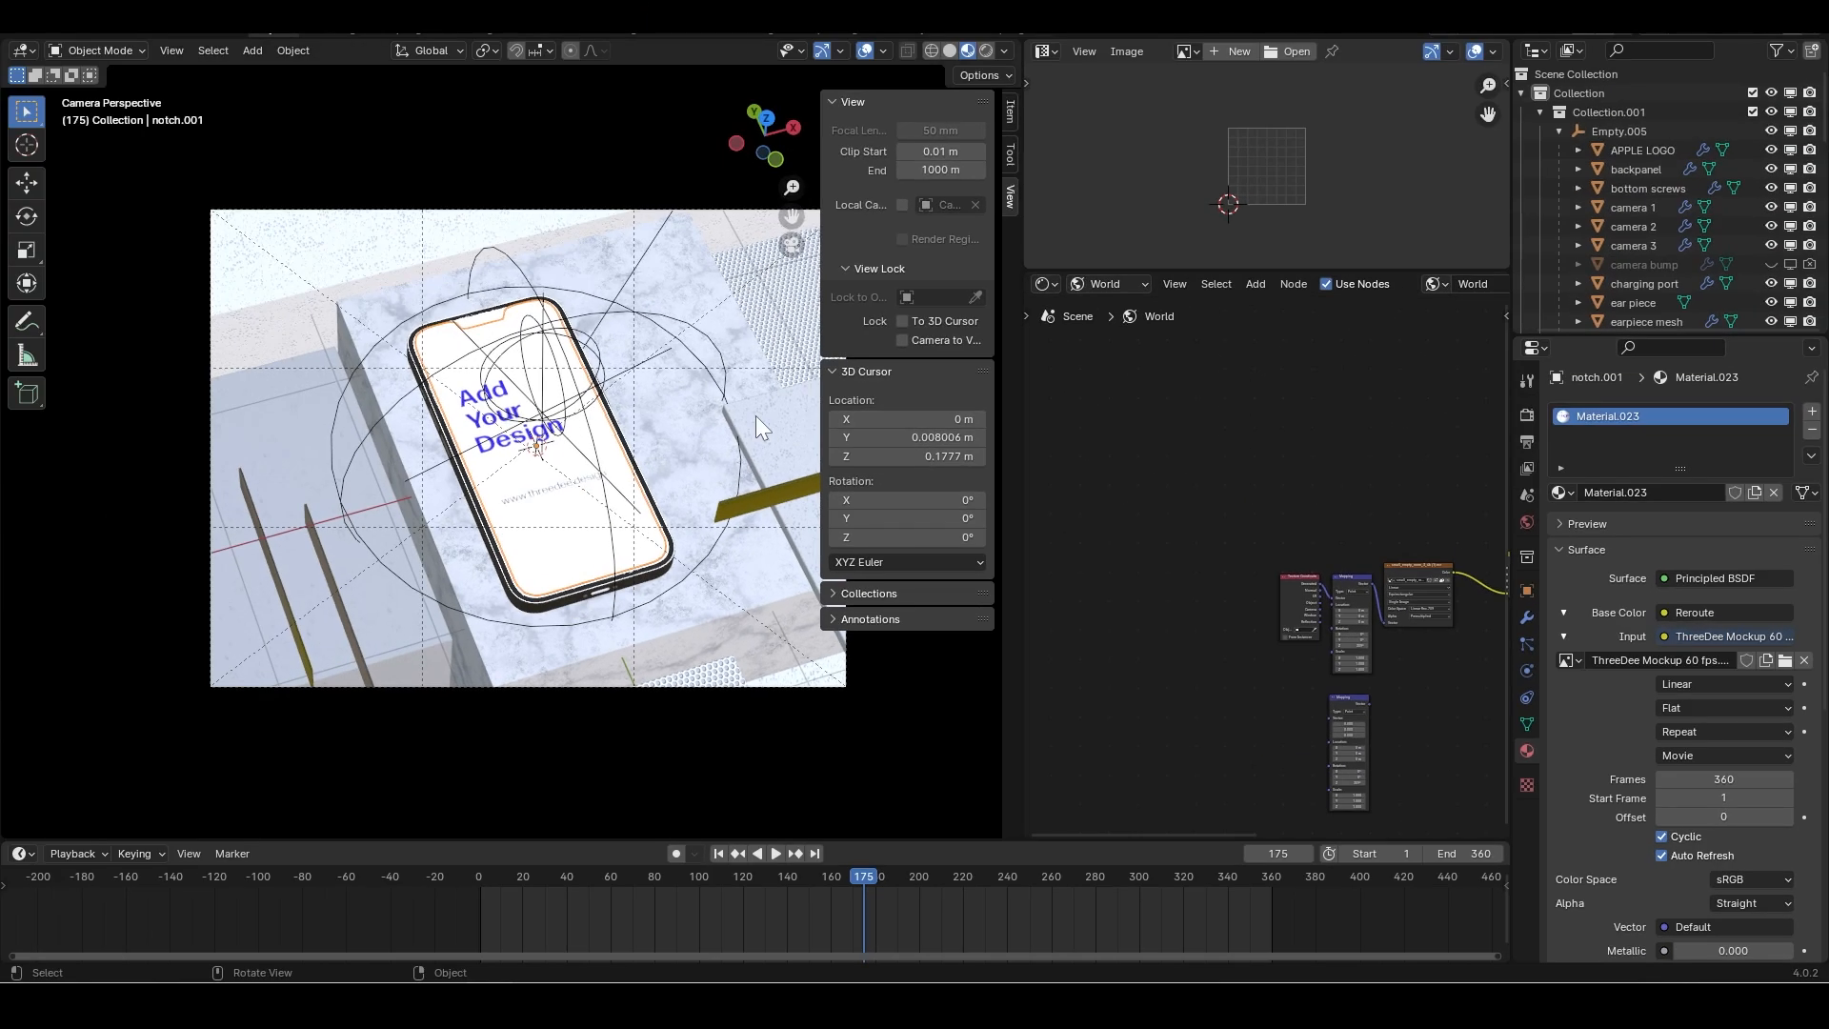
Undo the removal of the Material.007 slot and load ThreeDee Mockup 30 fps.mp4 as its screen video with 300 frames.
key(ctrl+z)
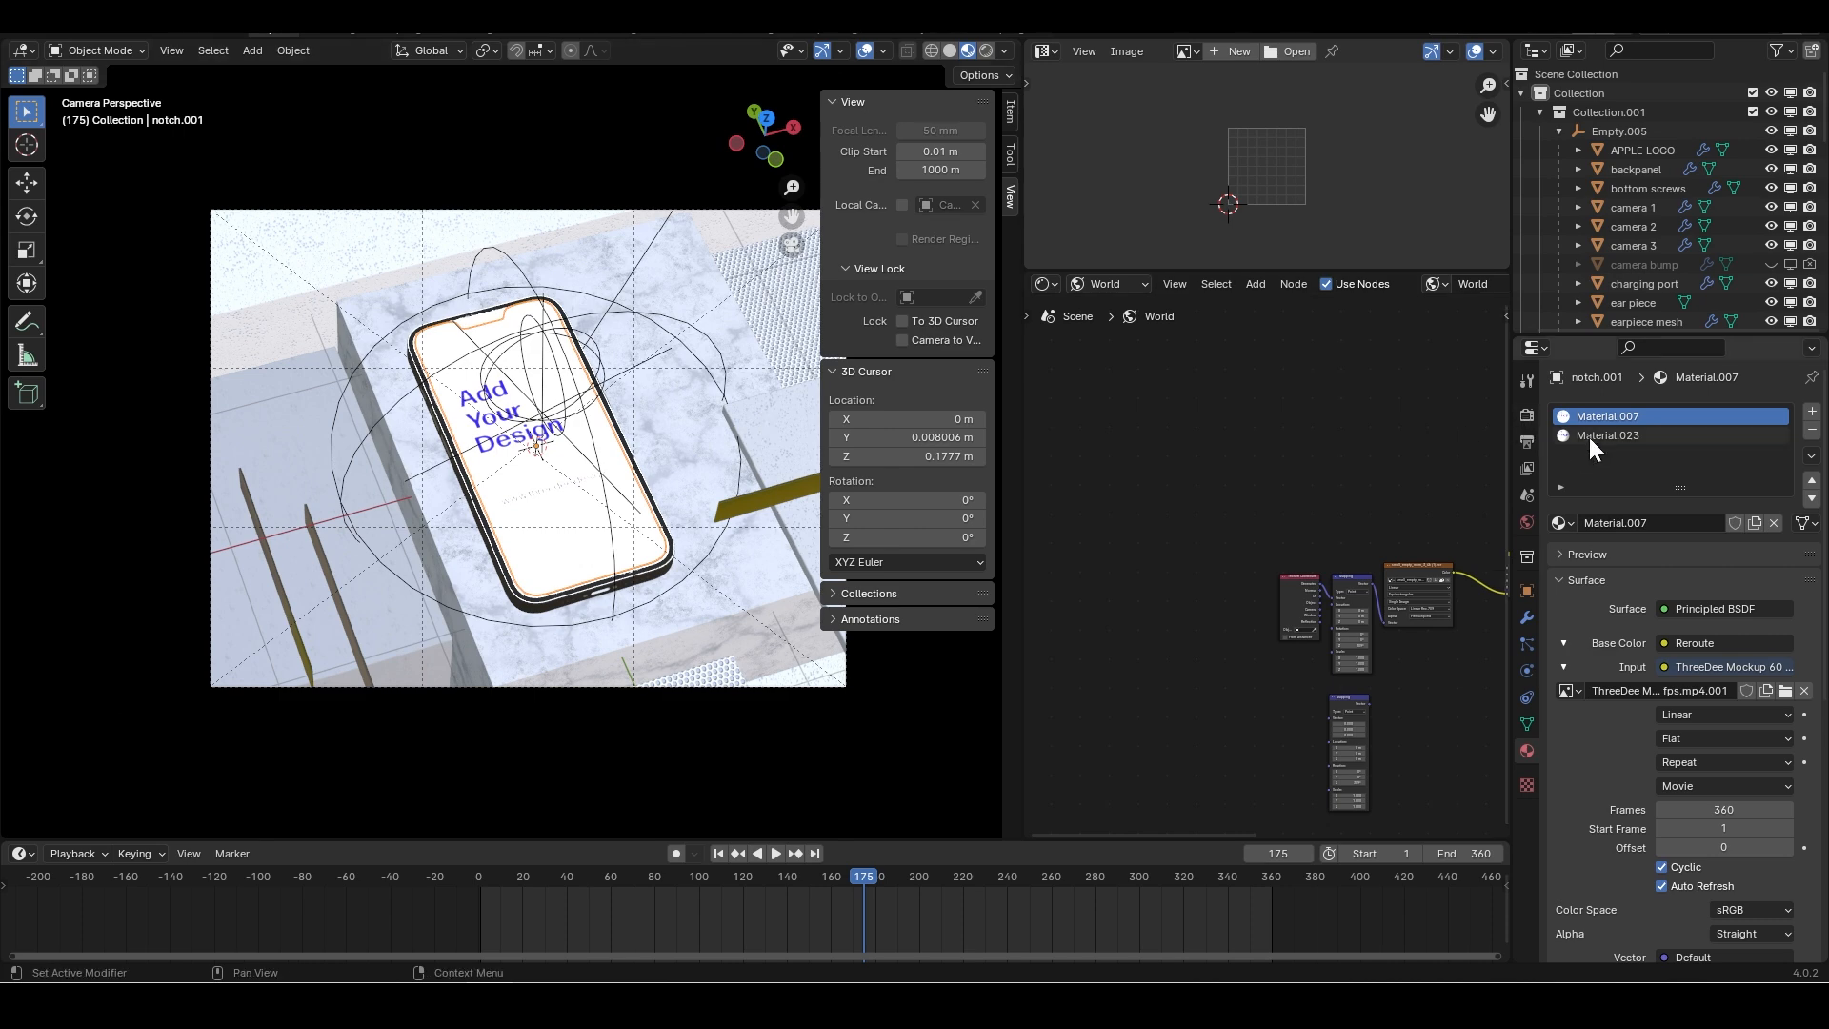
click(1783, 690)
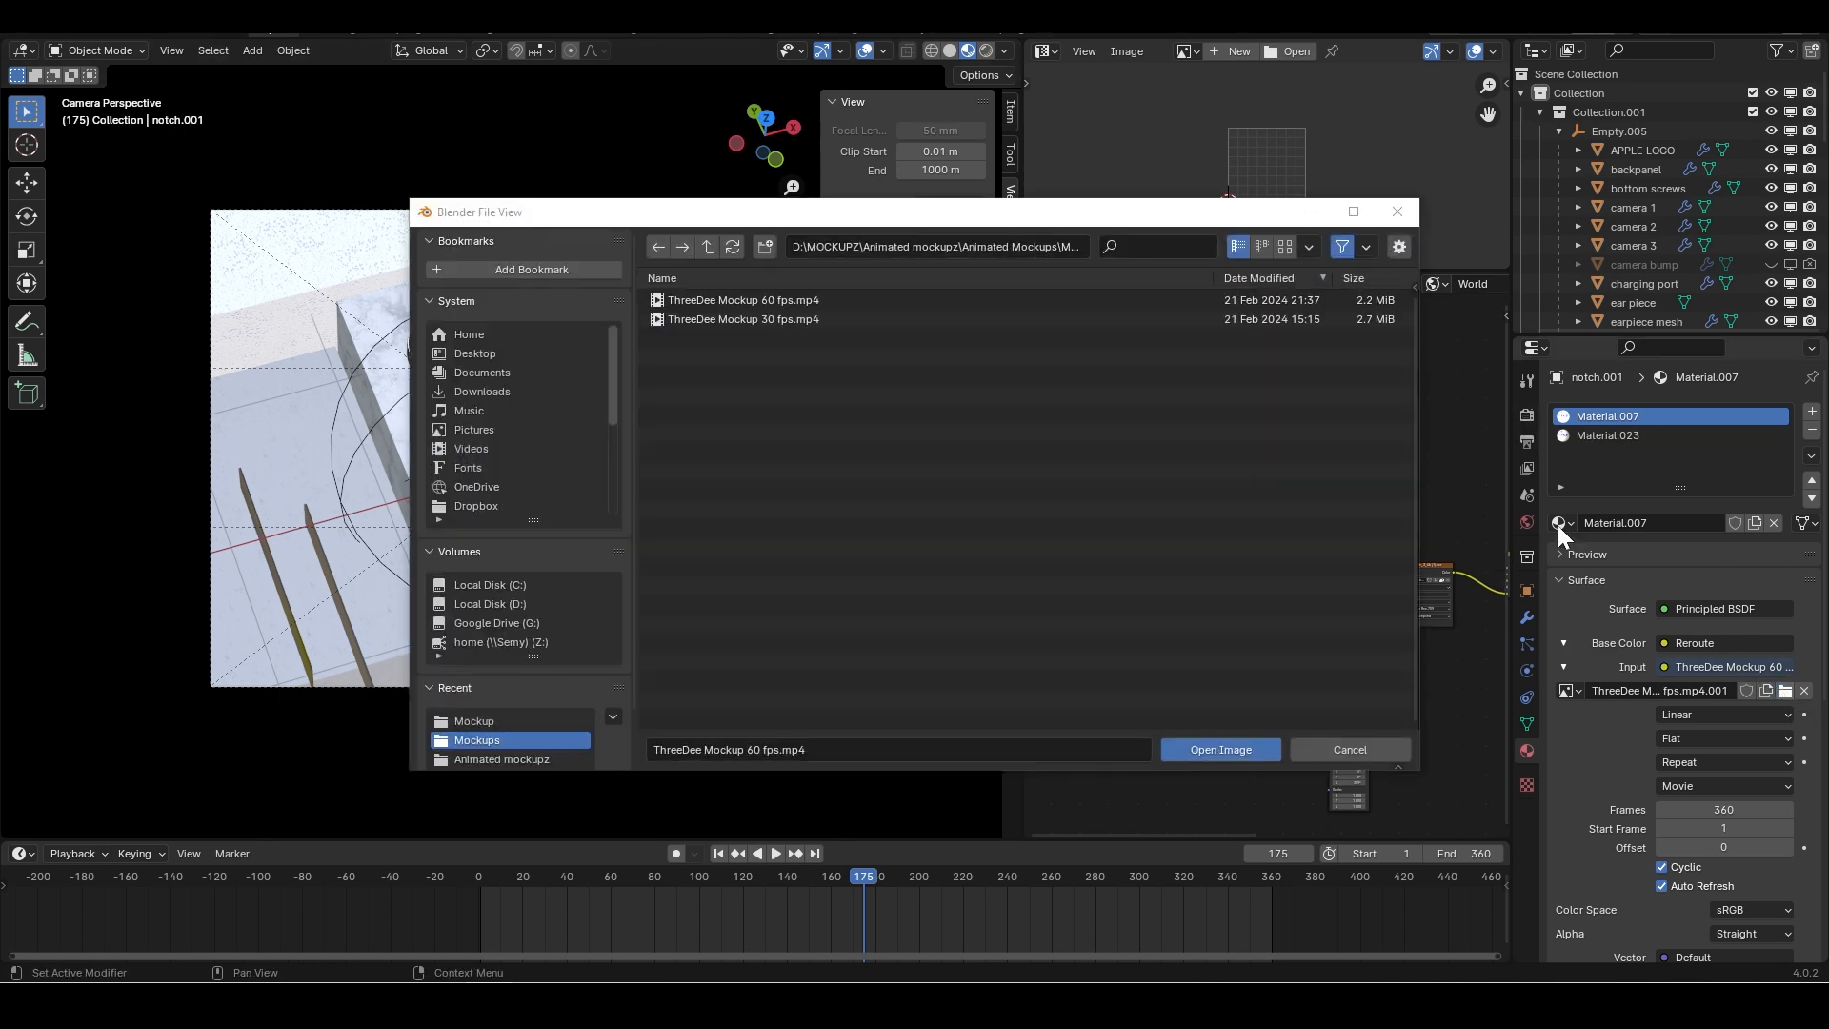
double_click(759, 319)
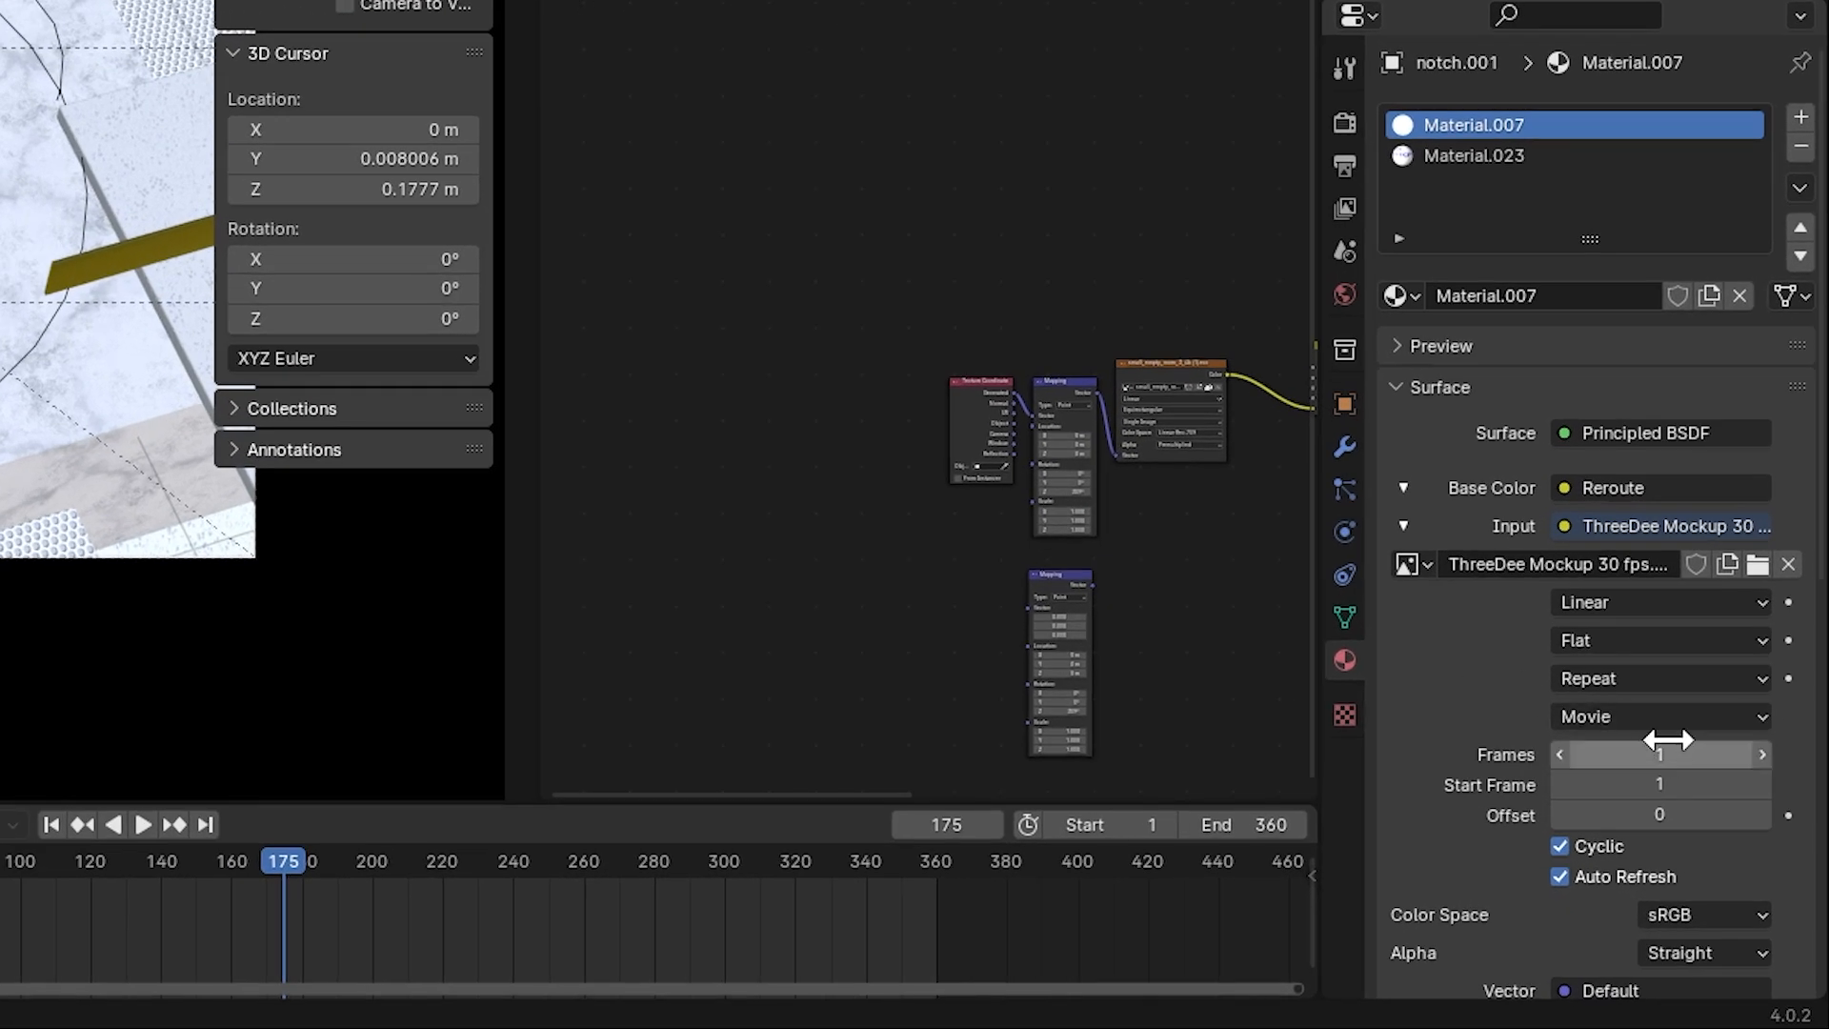
click(1667, 753)
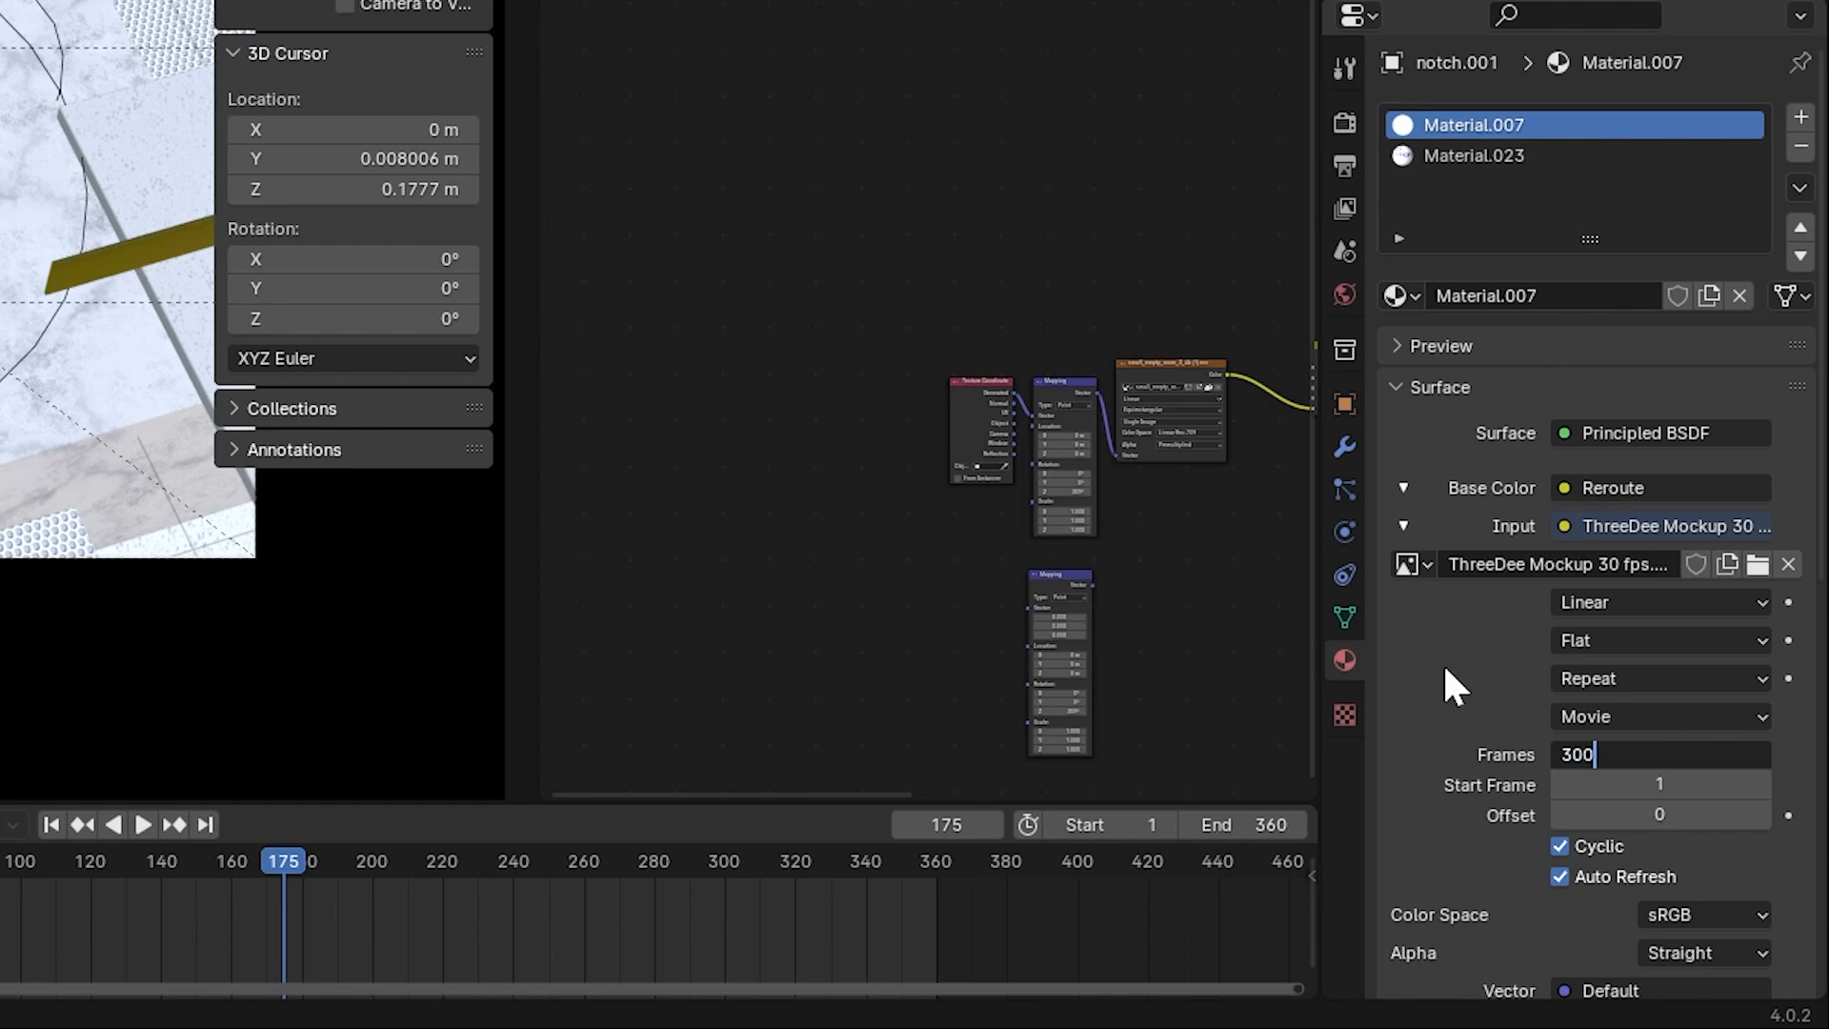
key(Return)
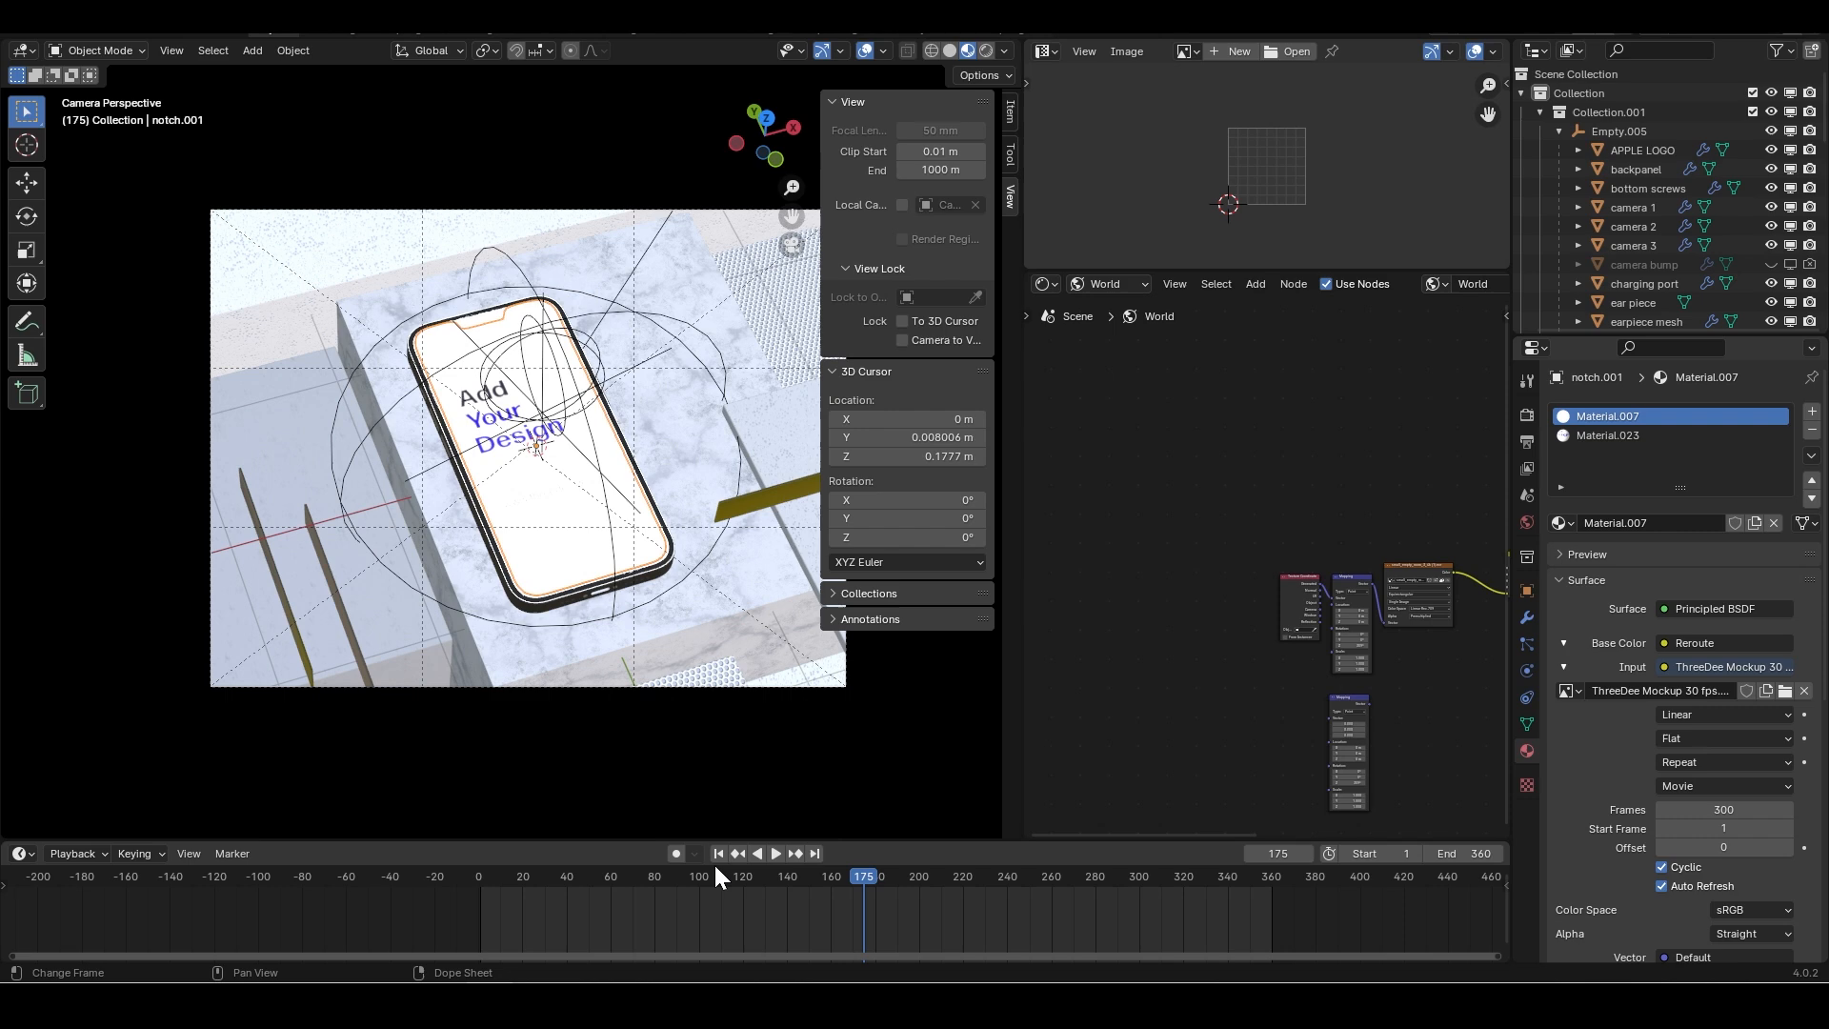
drag(713, 872, 553, 887)
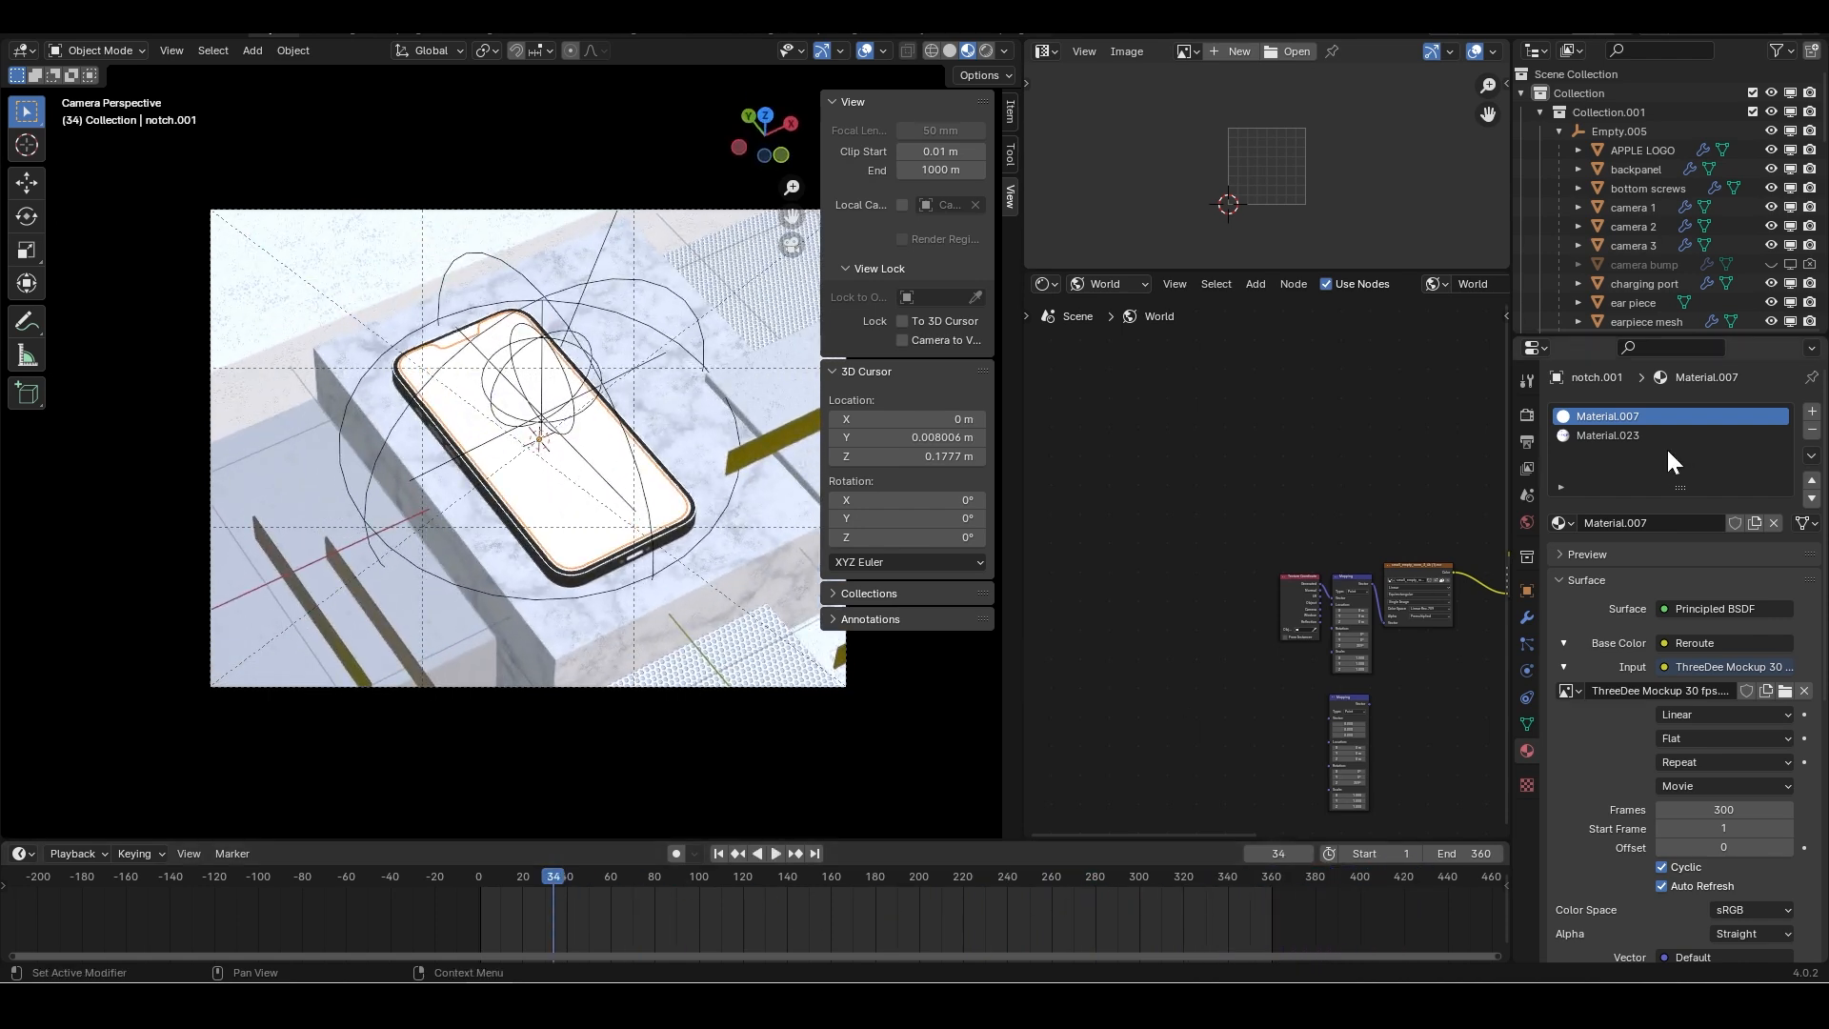
Replace the video in Material.023 with ThreeDee Mockup 30 fps.mp4 and preview it by scrubbing to frame 269.
click(1662, 436)
click(1785, 691)
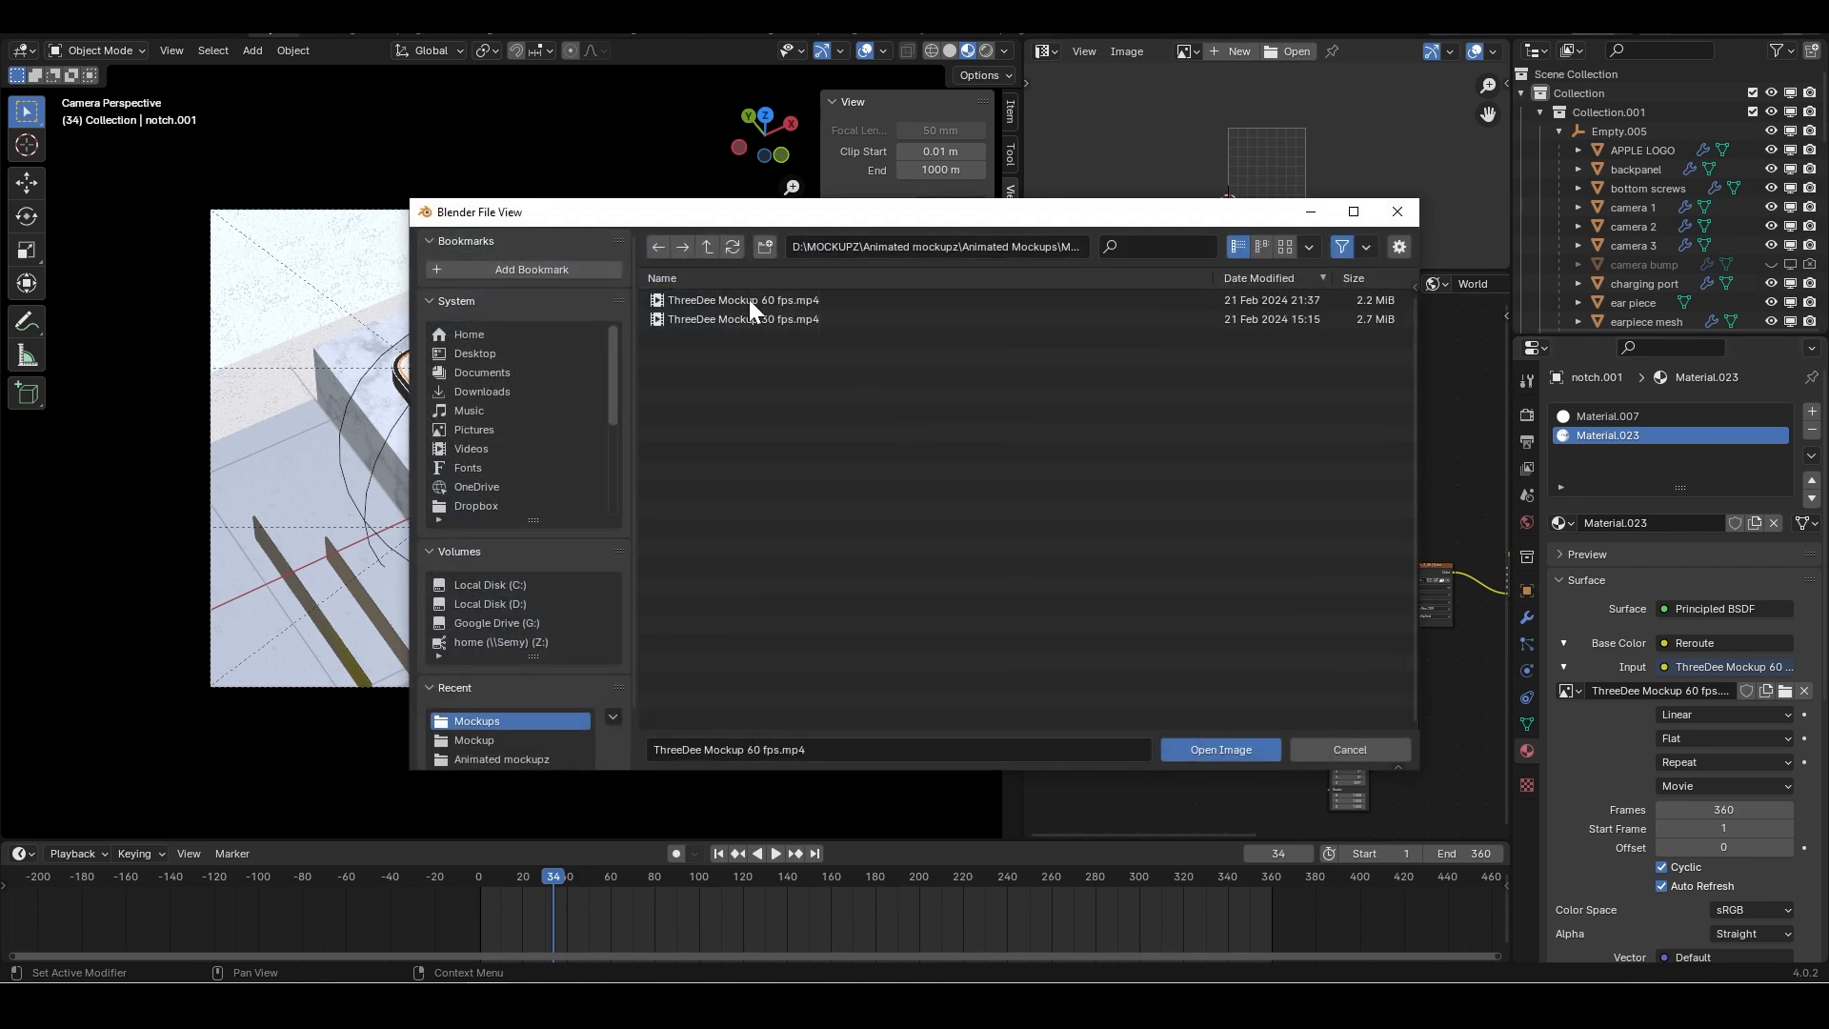
double_click(751, 319)
drag(623, 874, 1073, 878)
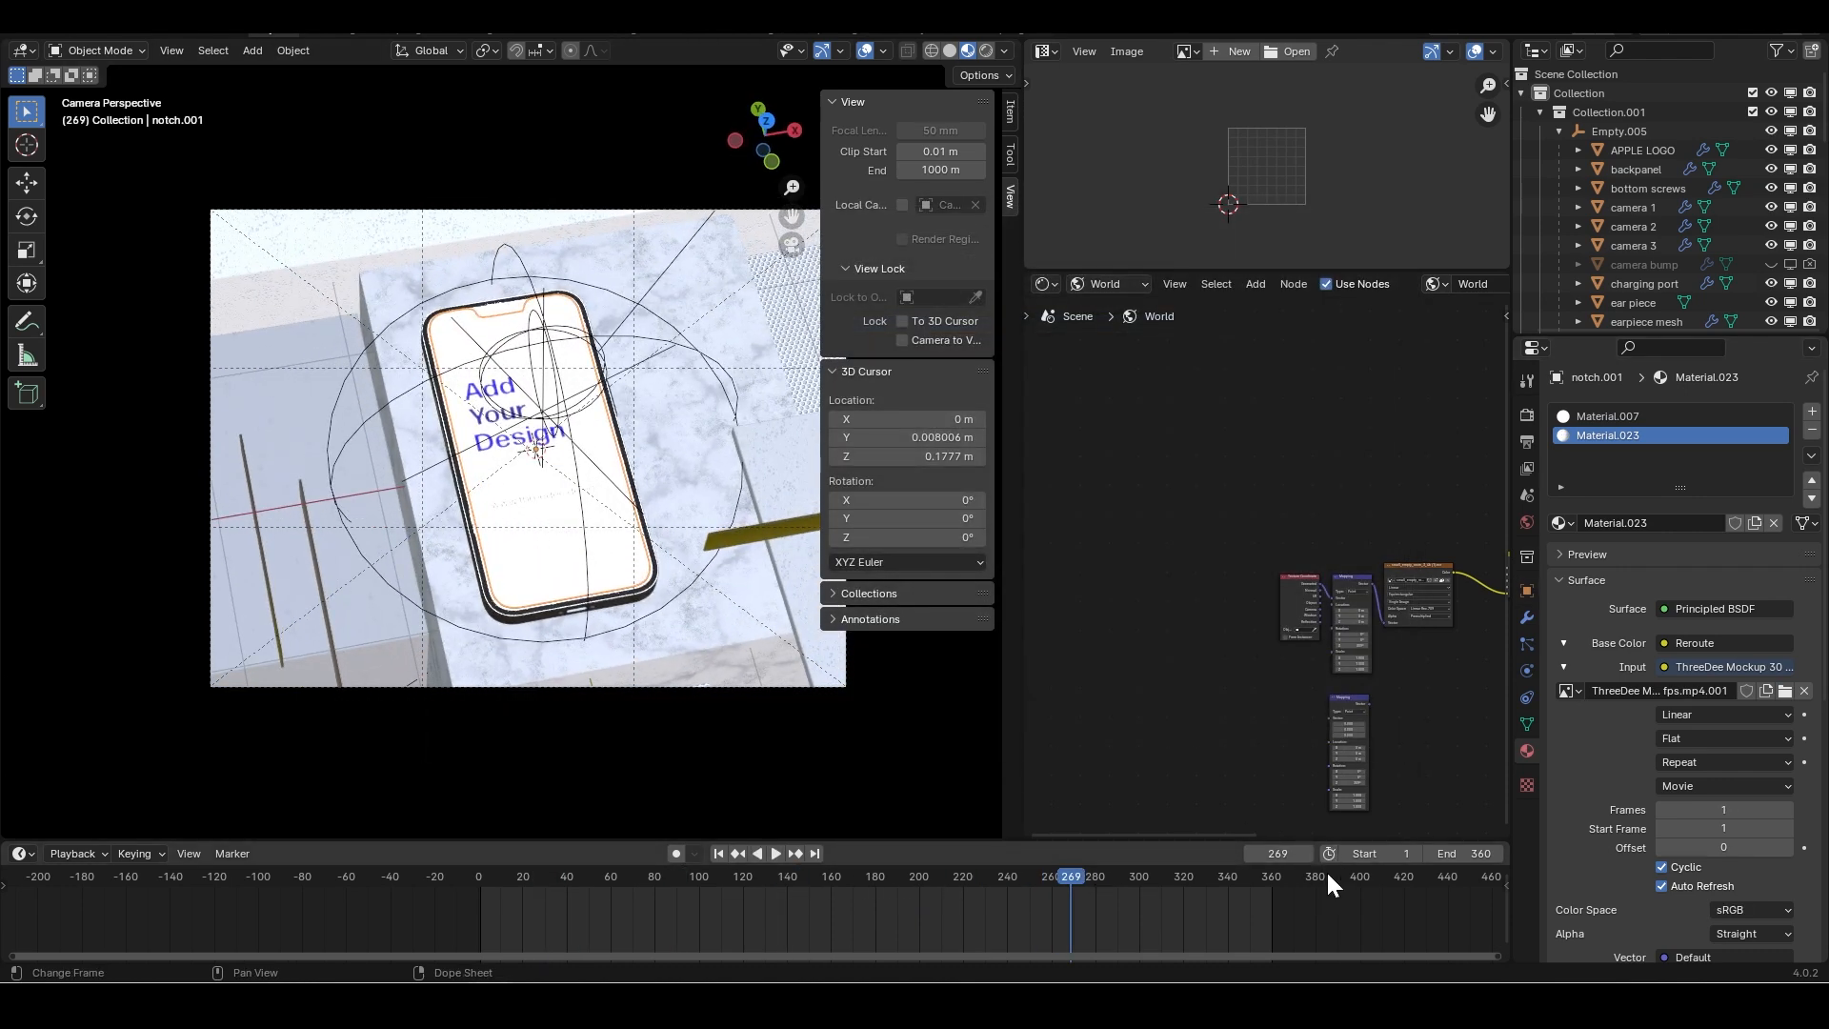
Set the scene's end frame to 720.
click(1464, 854)
key(Return)
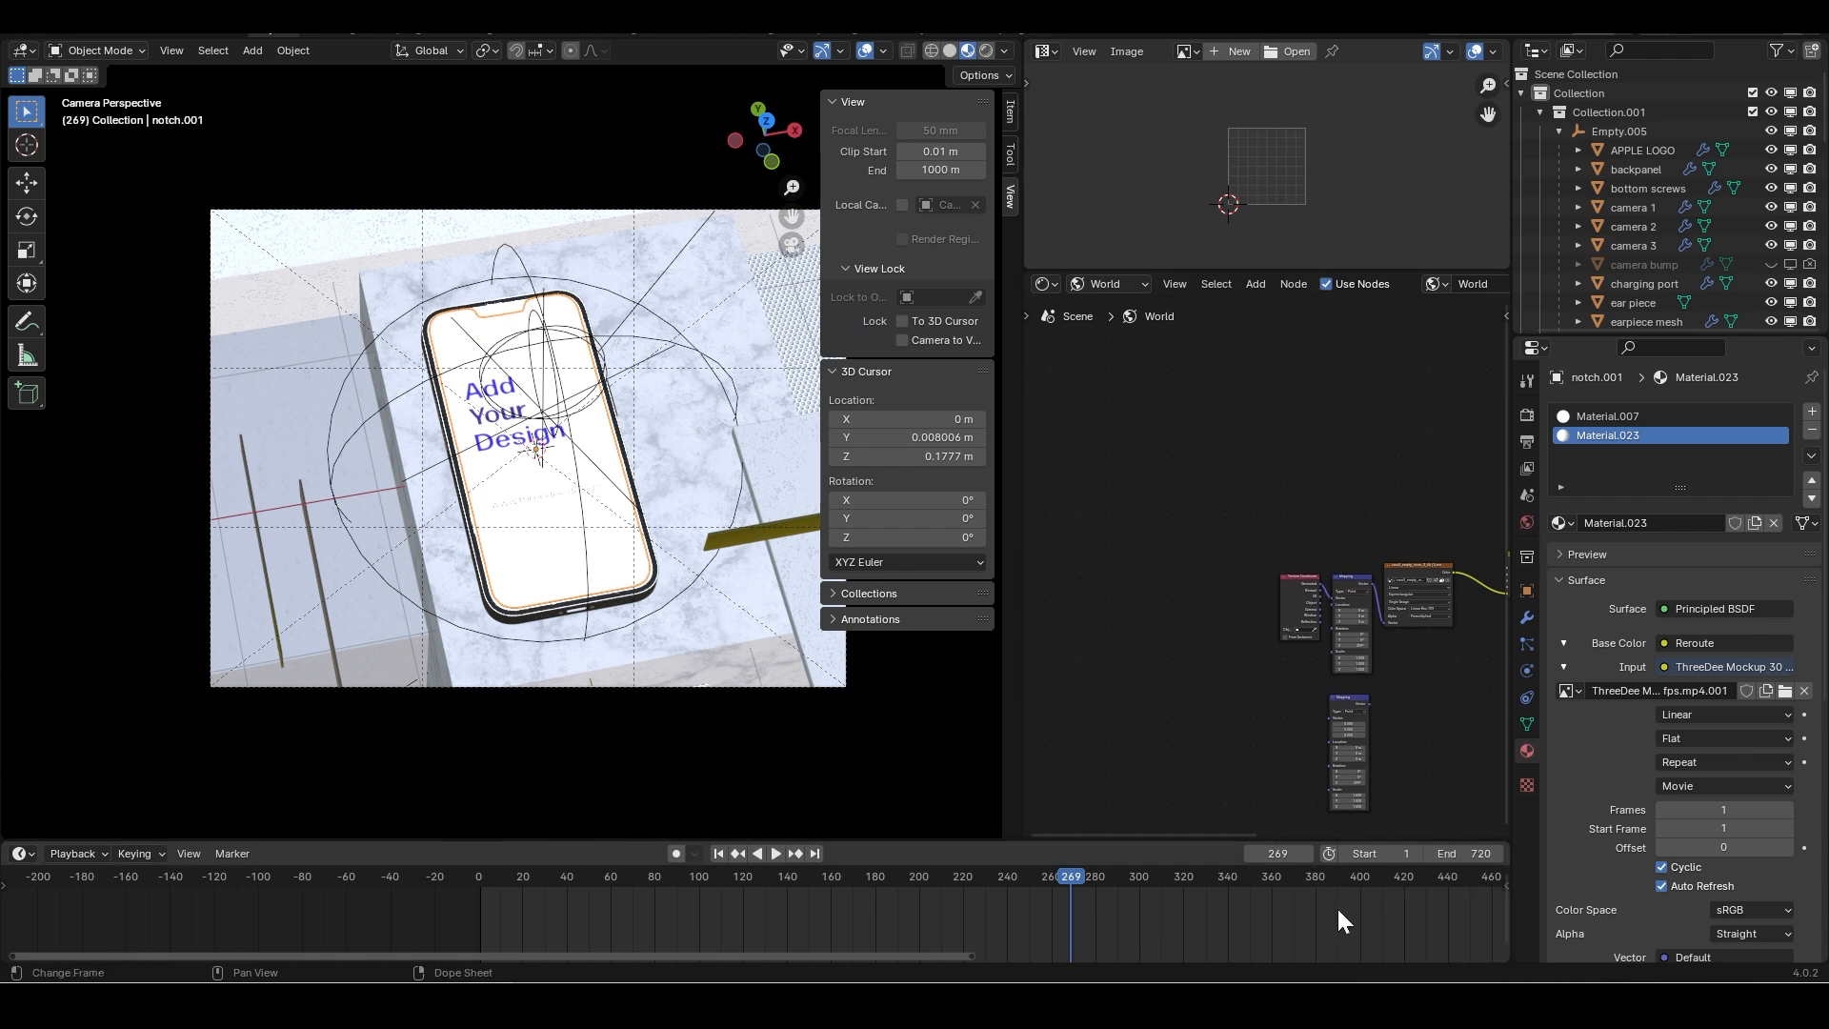
Turn on auto keying and move the camera's last keyframe to about frame 730.
click(557, 345)
click(536, 329)
middle_drag(536, 330, 571, 374)
scroll(620, 310, up, 2)
scroll(659, 286, down, 3)
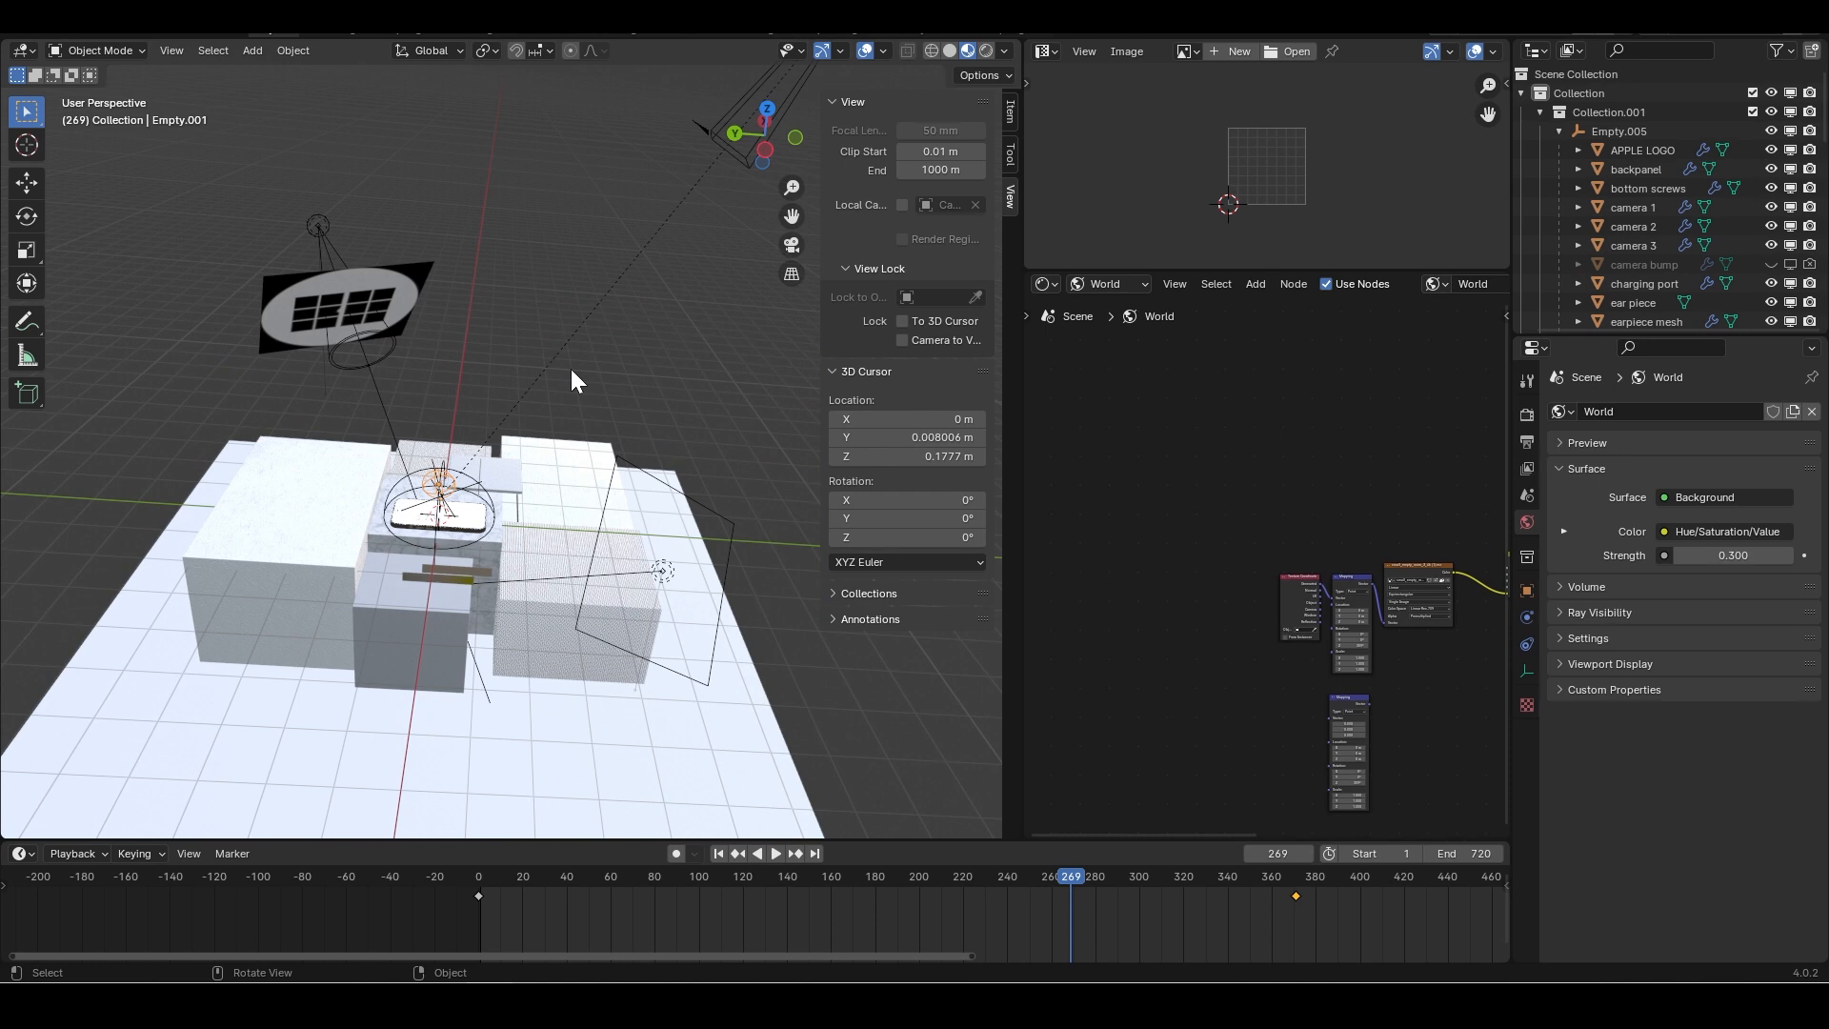
shift+middle_drag(572, 371, 484, 501)
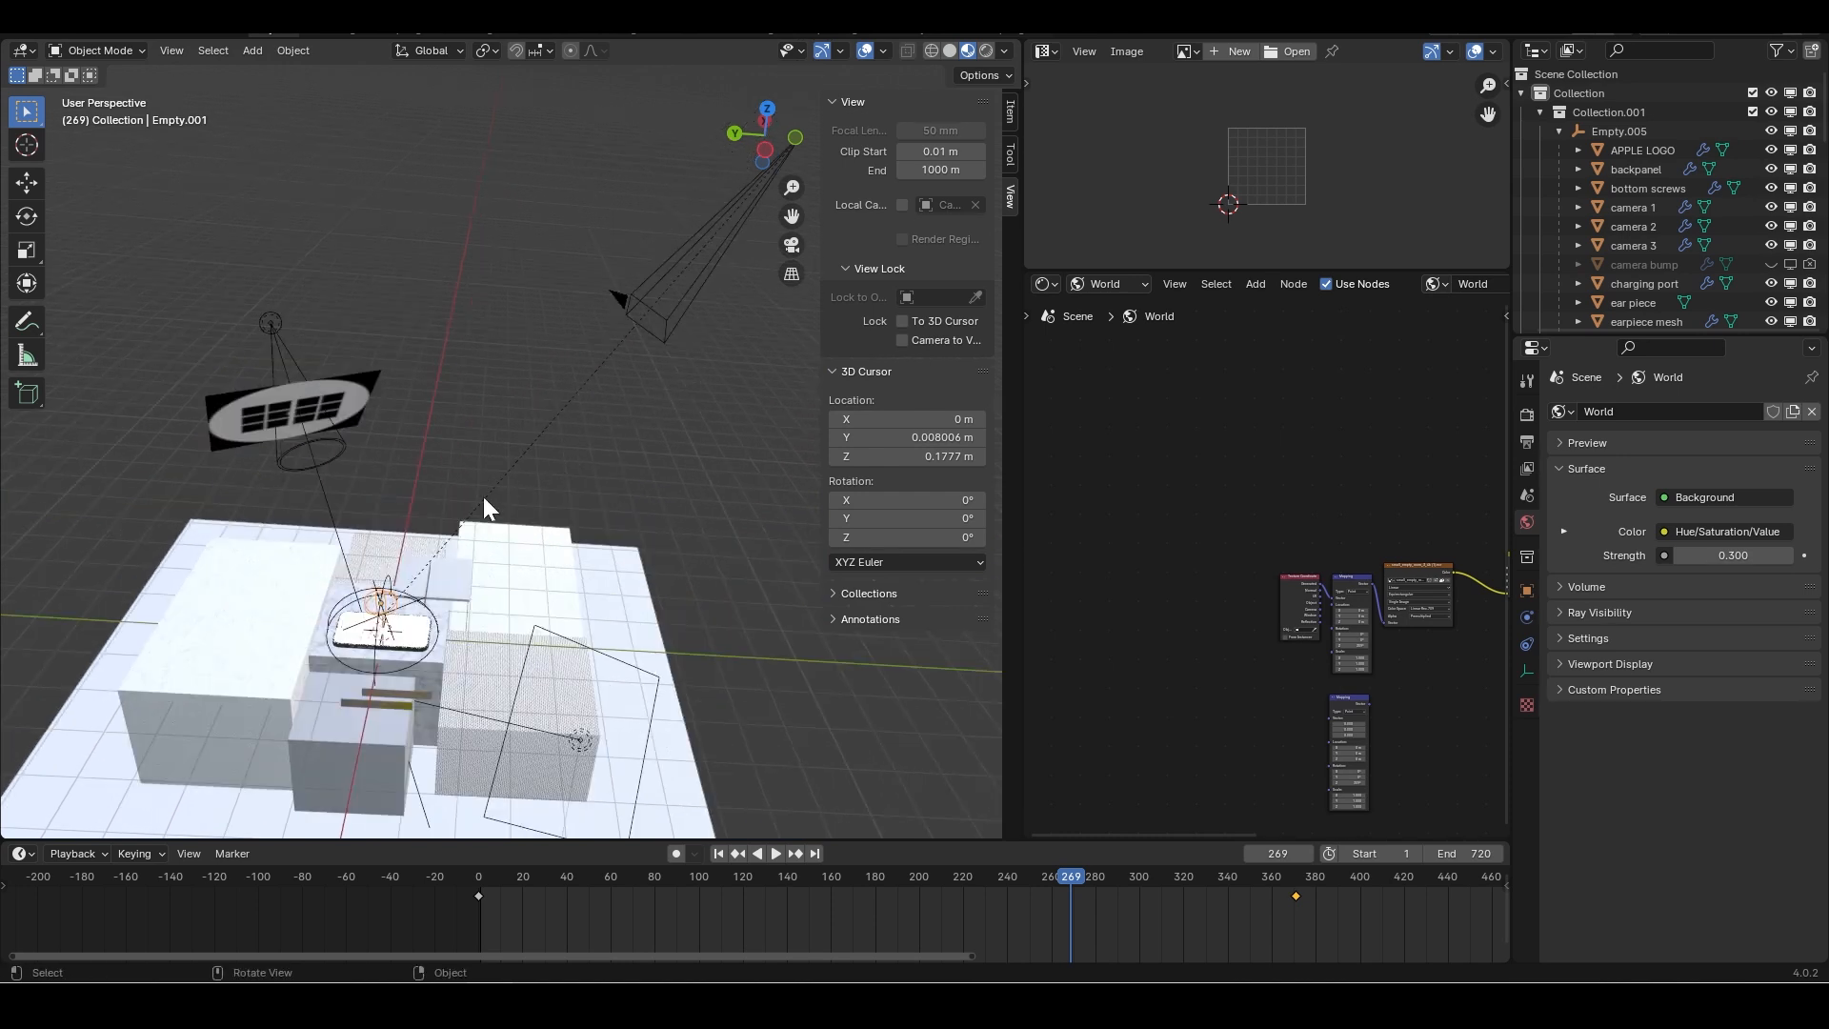
click(688, 297)
scroll(750, 899, down, 2)
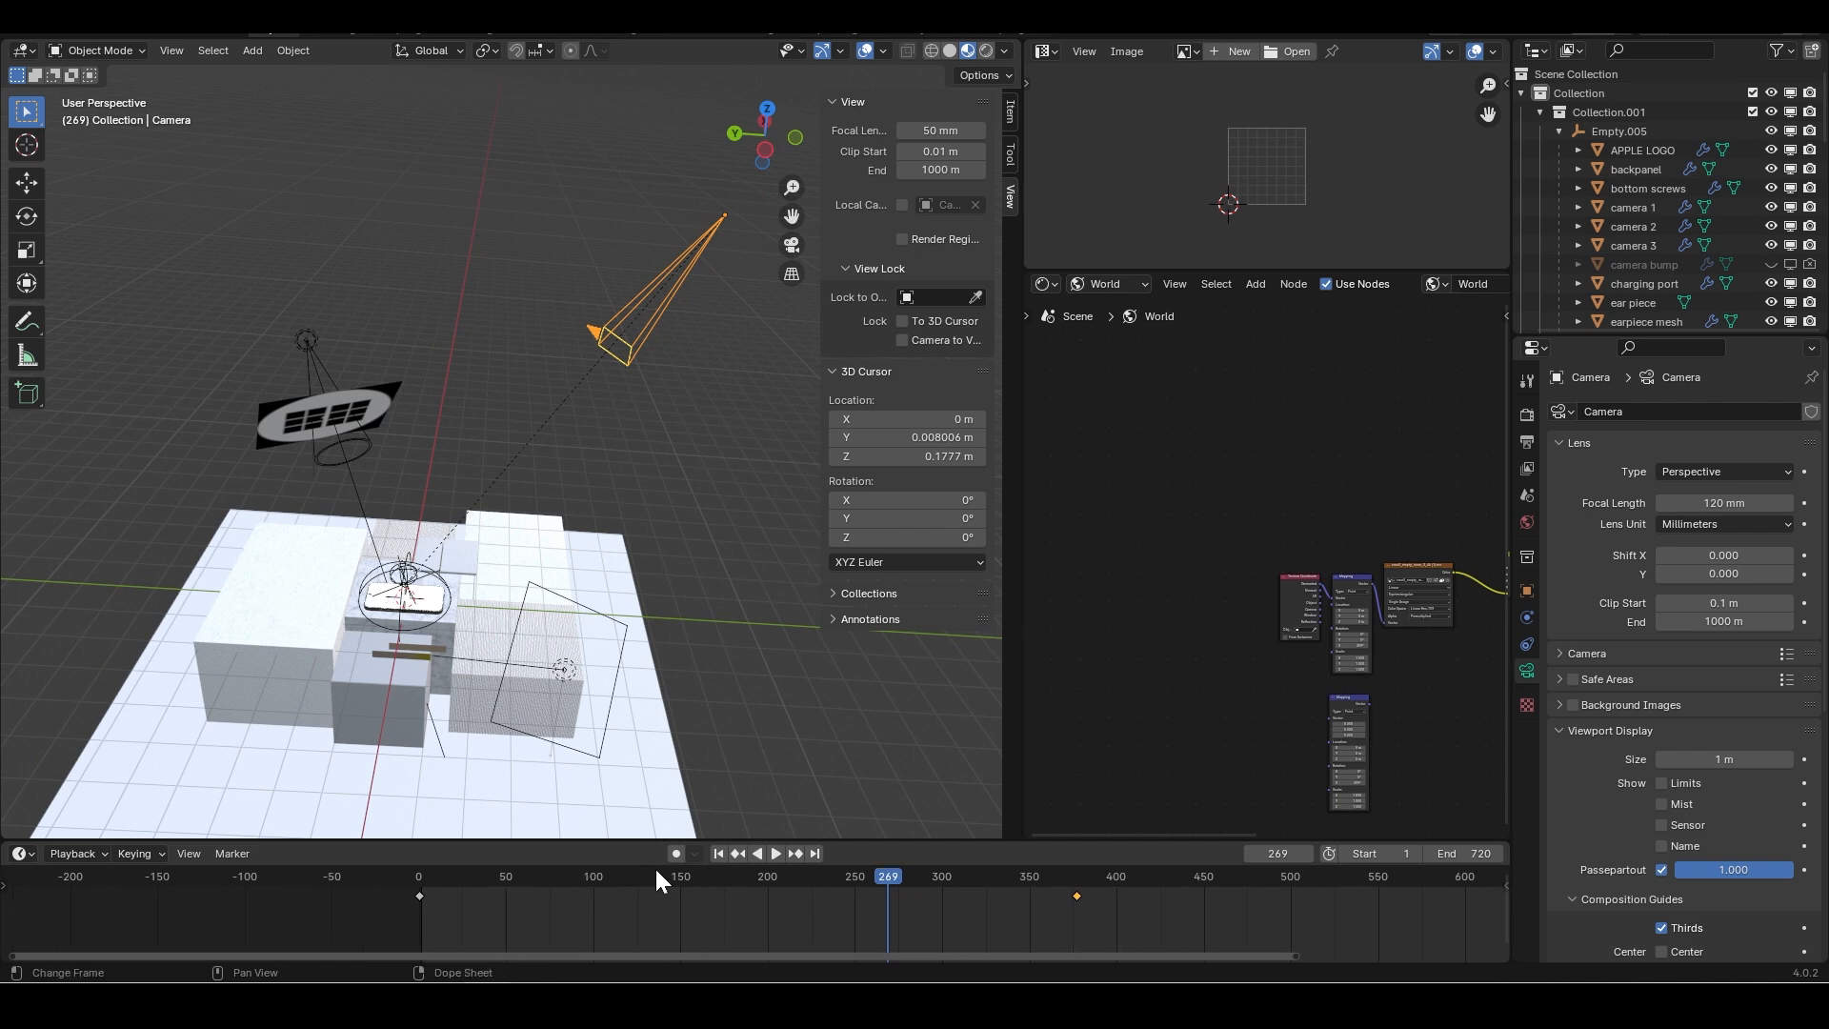
click(676, 853)
scroll(894, 895, down, 1)
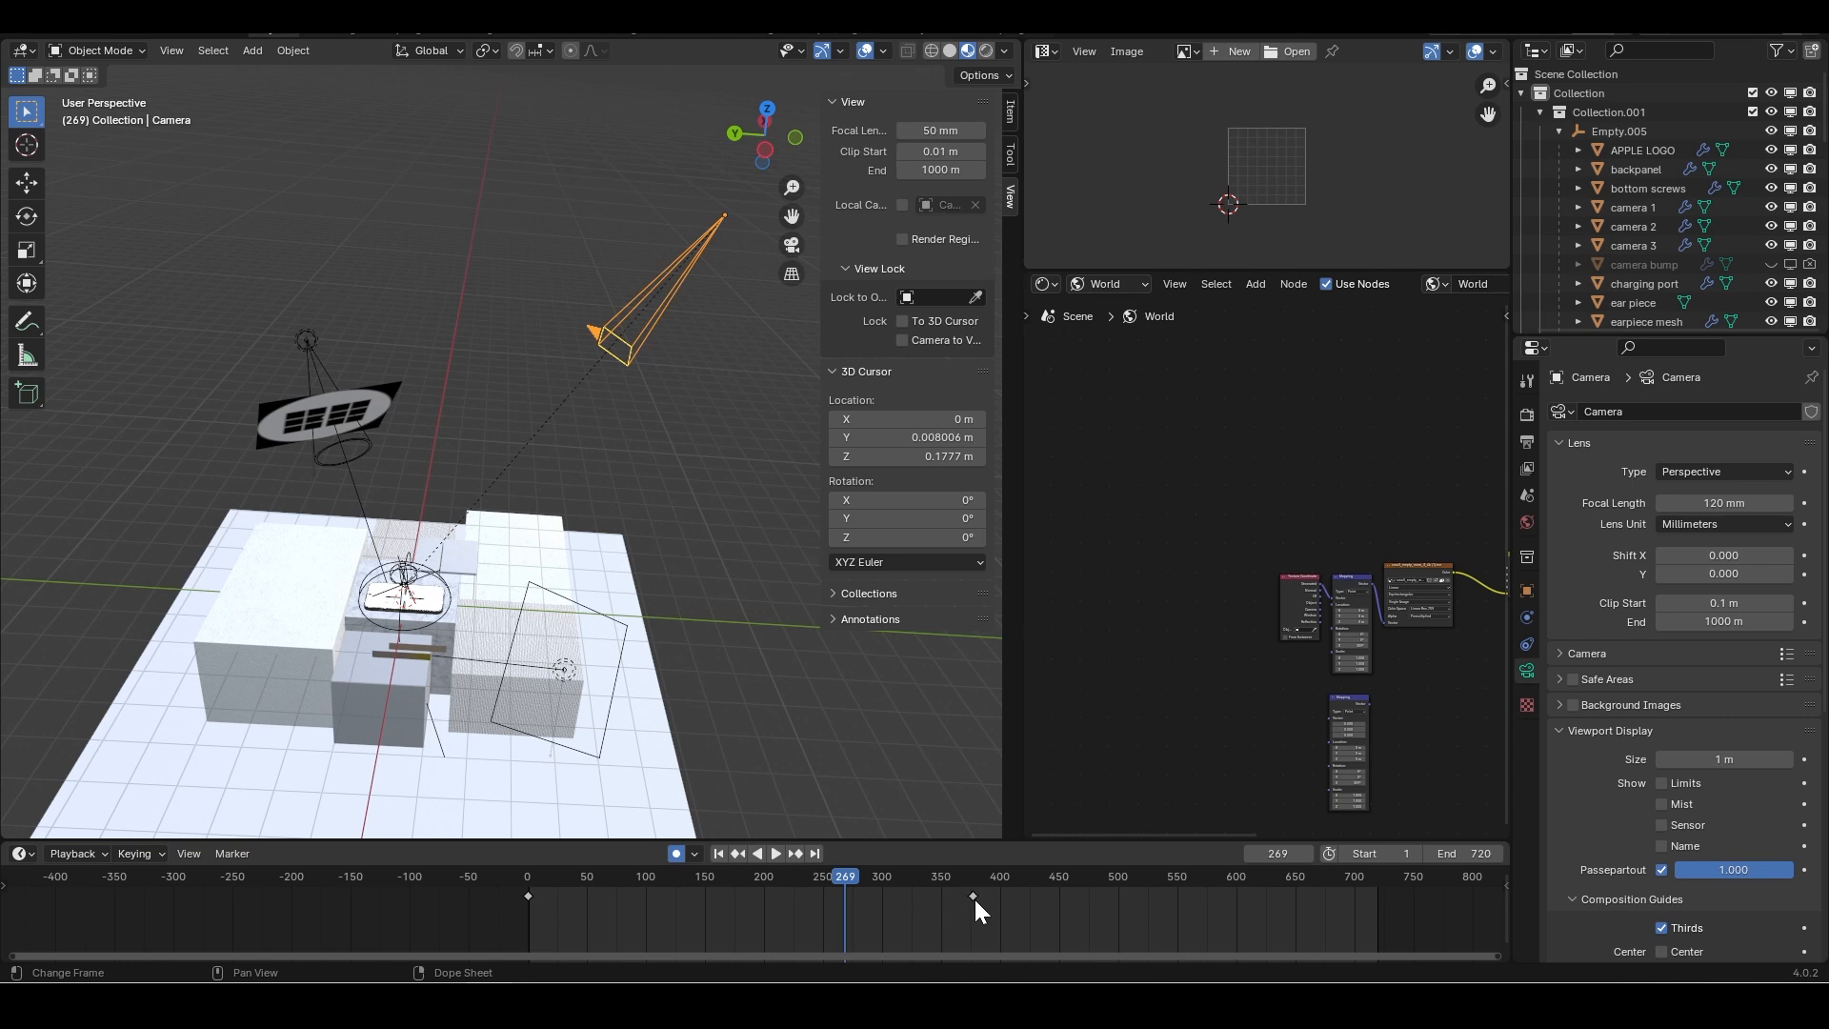
key(g)
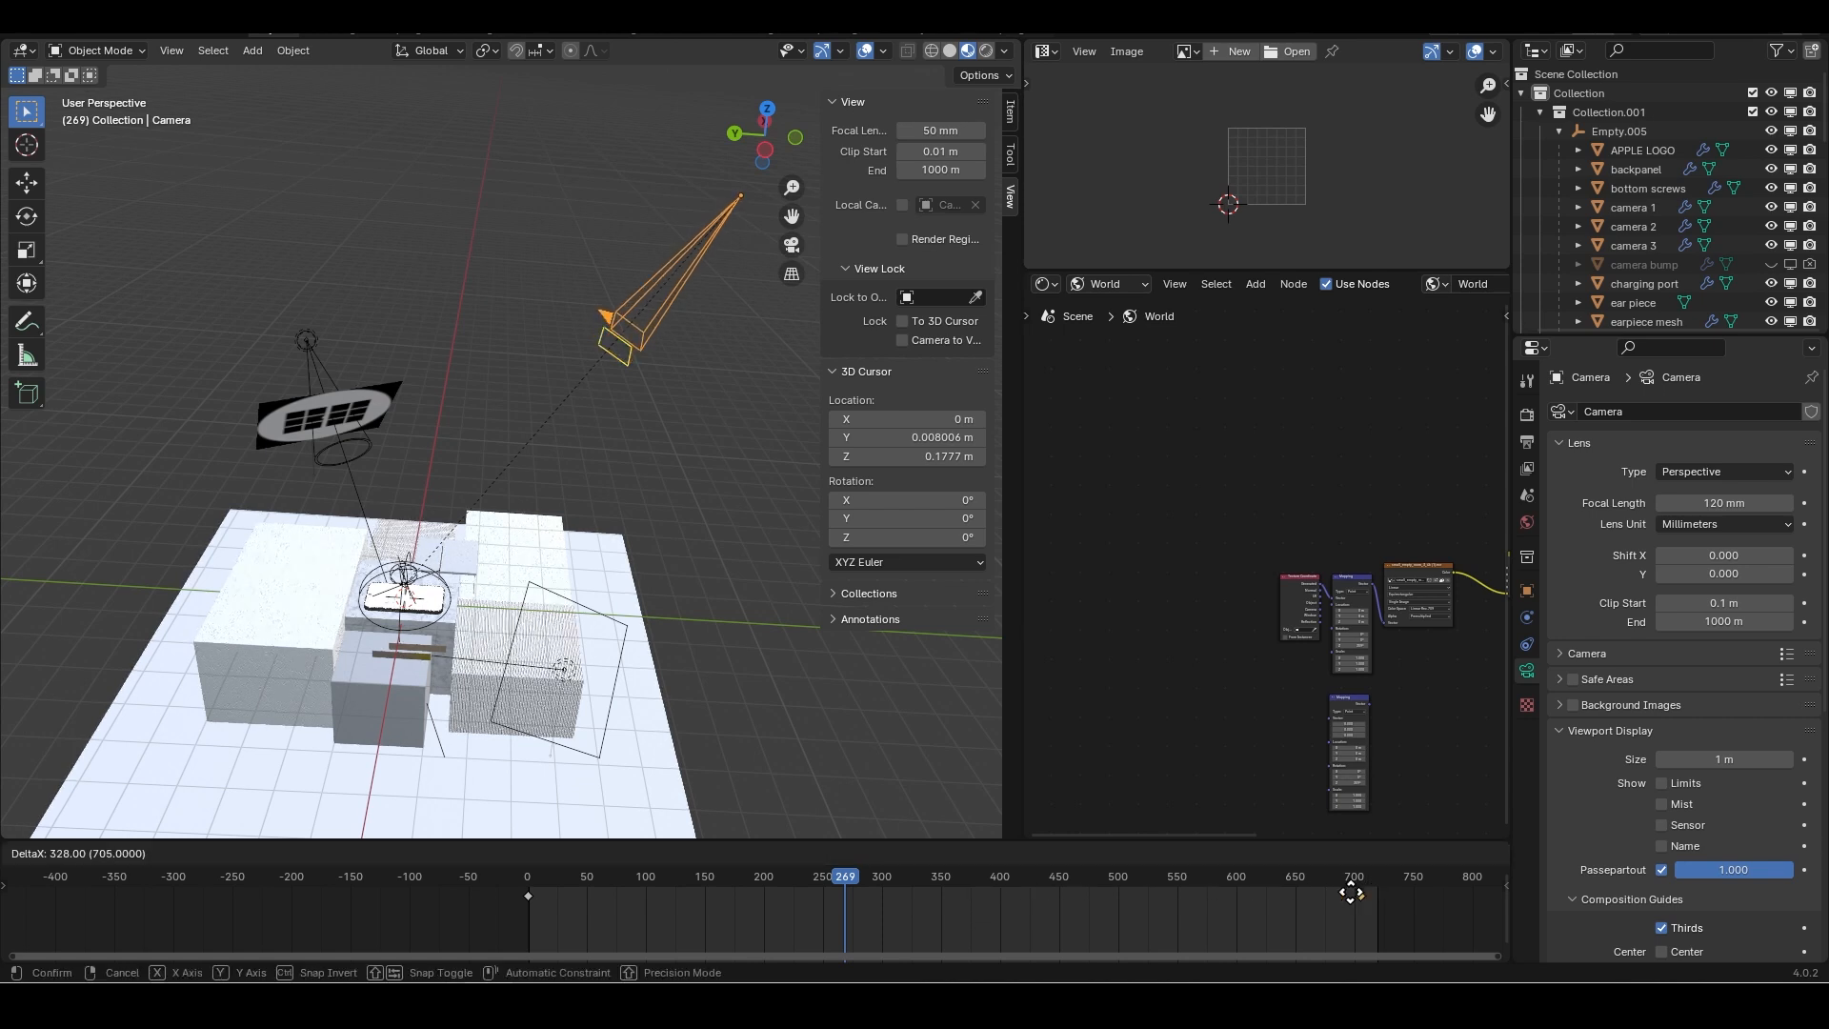
click(1389, 895)
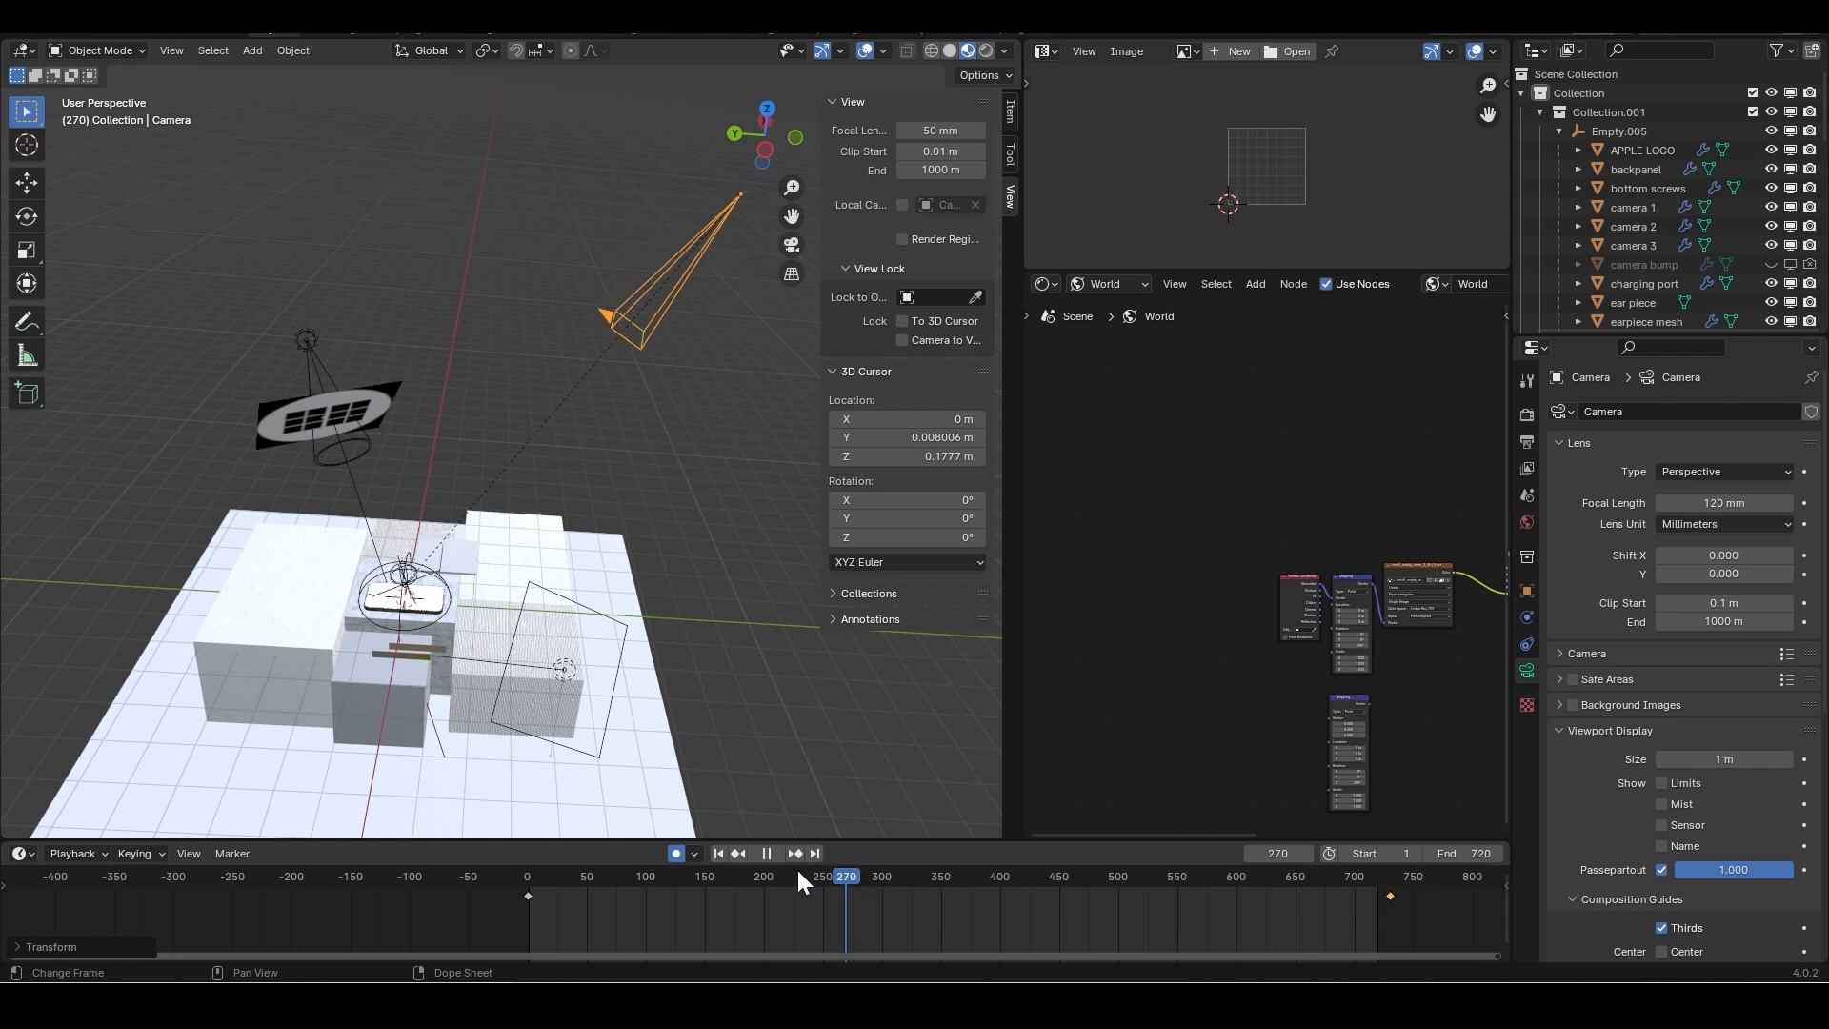
Move the last keyframe of Empty.001 to about frame 737 and scrub through the animation to frame 577.
drag(797, 867, 1397, 903)
click(404, 590)
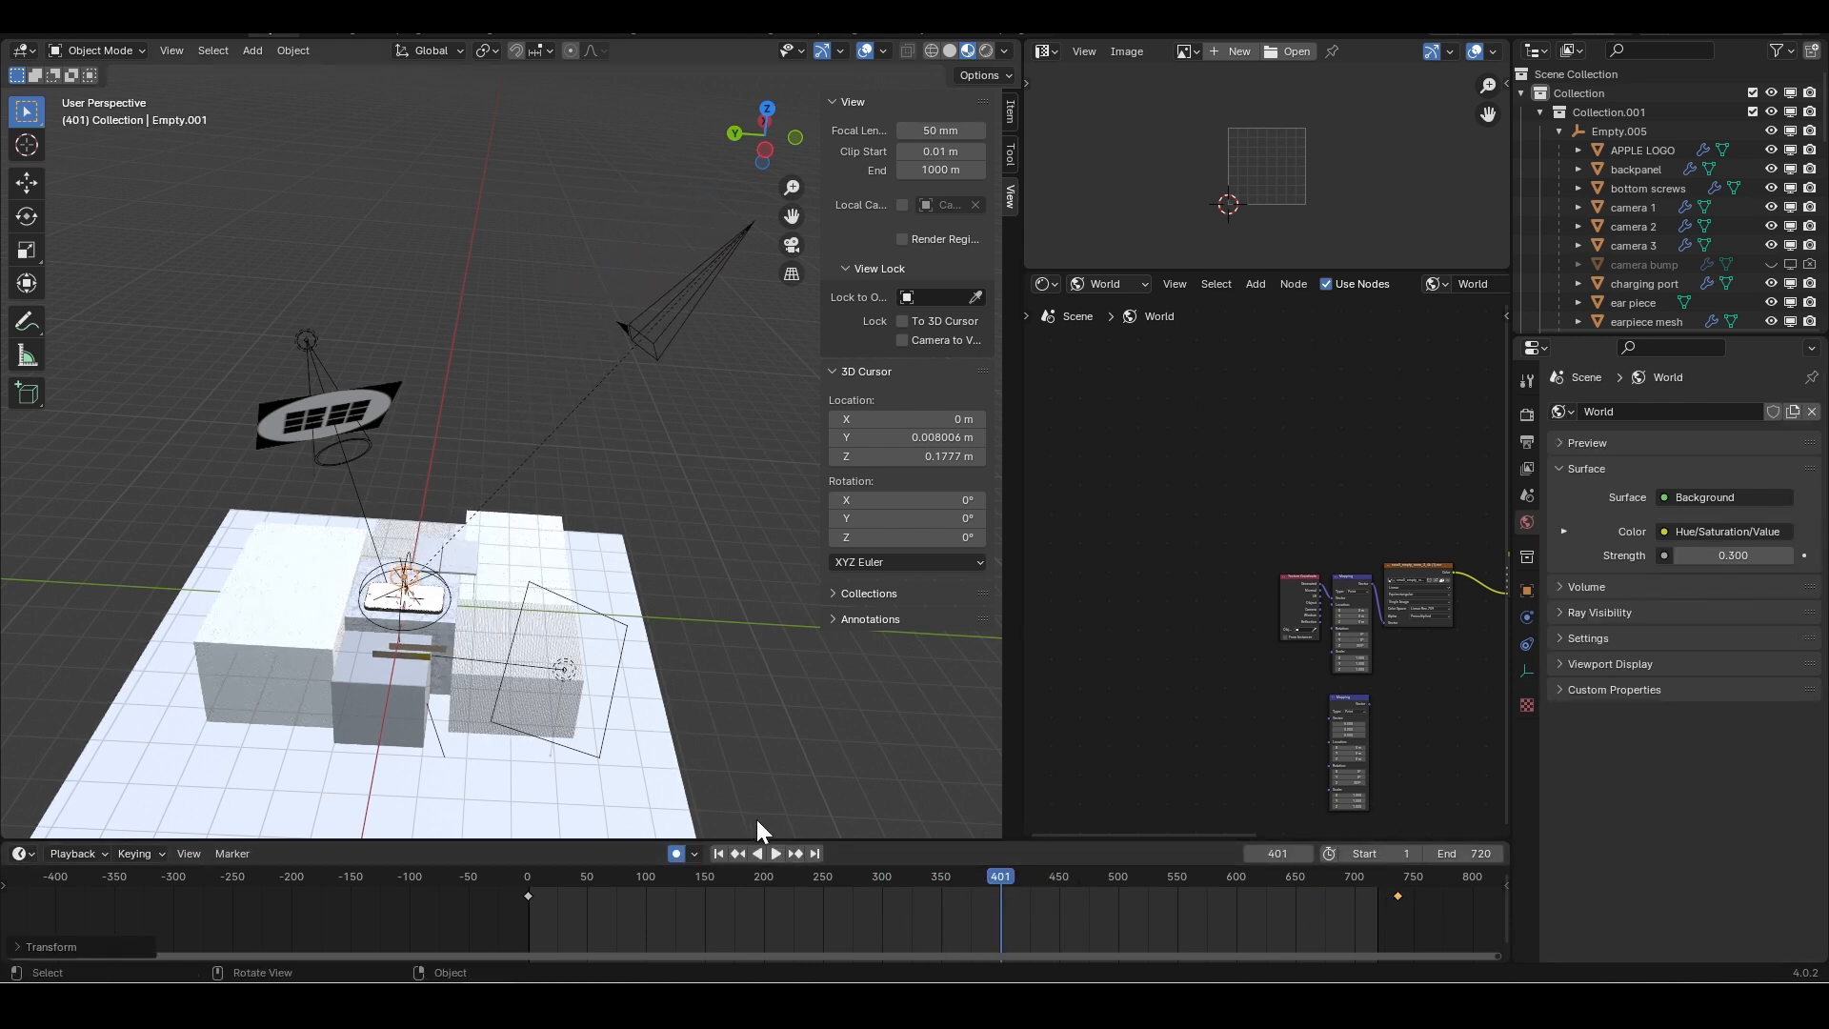
drag(864, 873, 1208, 871)
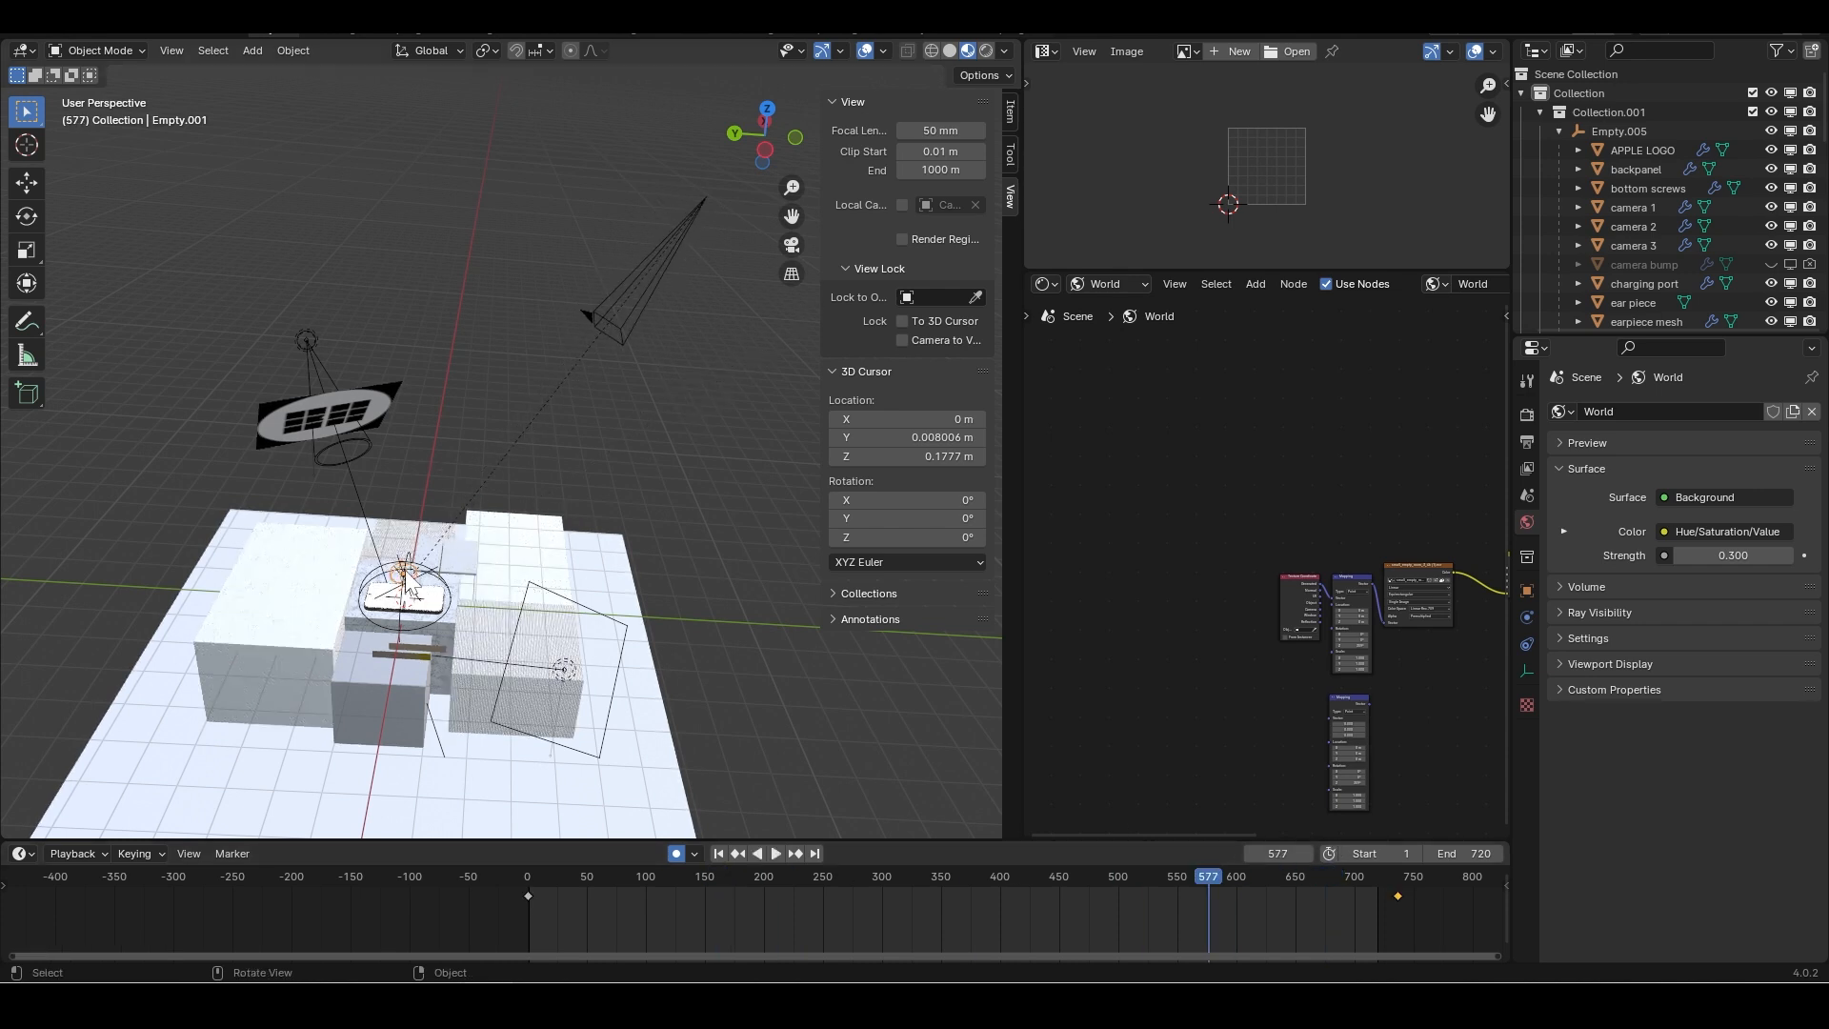
Reposition the camera at frame 732 with auto keying, bringing it nearer above the set, and preview its movement.
click(628, 319)
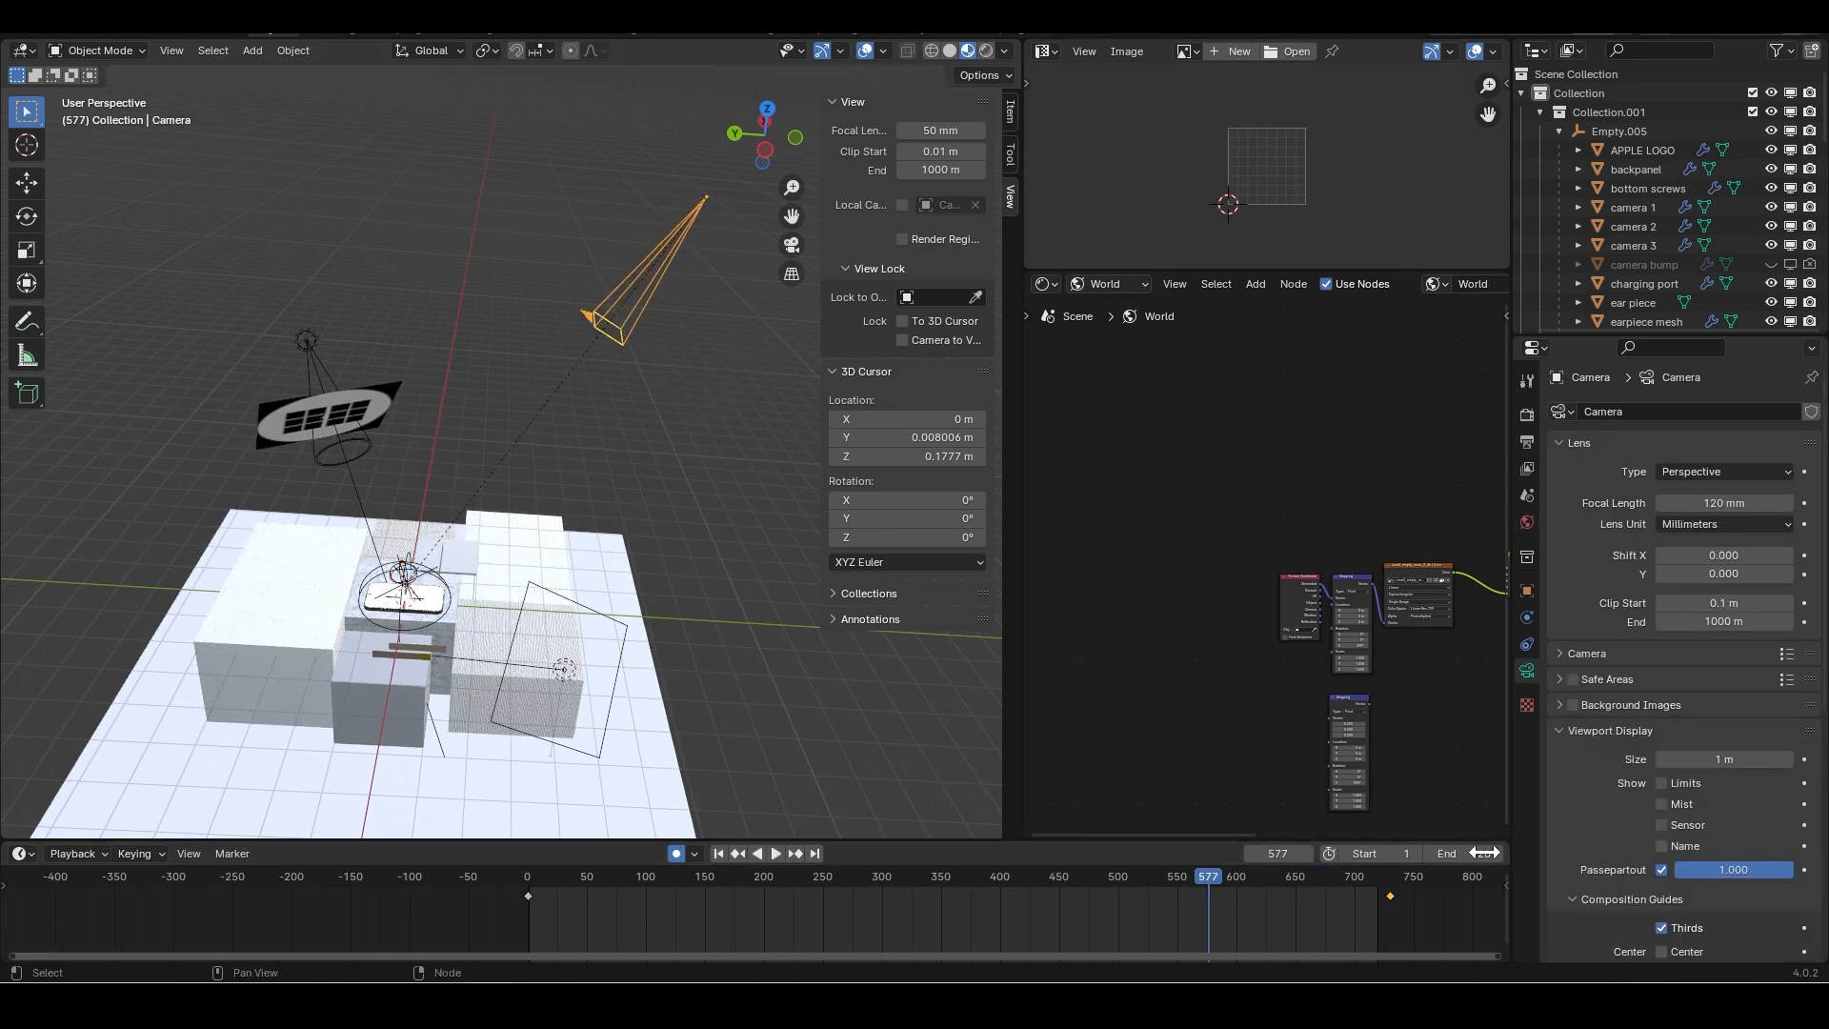
click(1393, 876)
key(g)
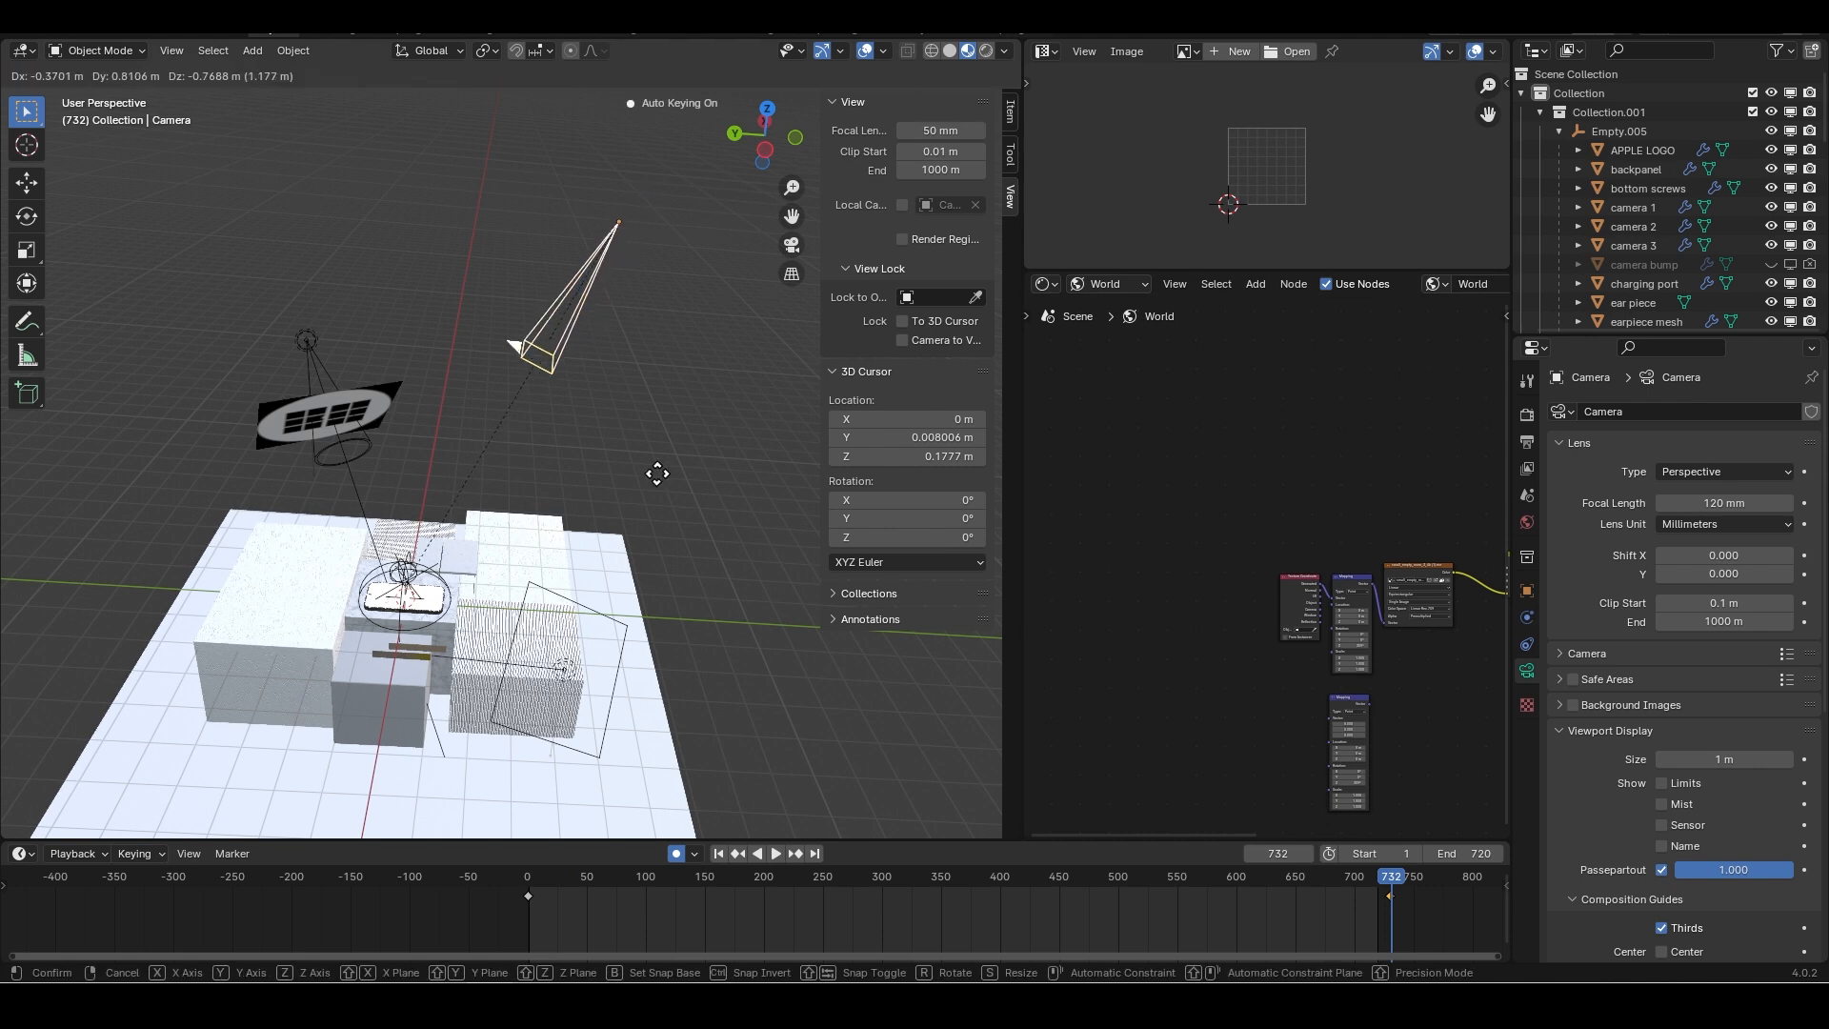
click(711, 718)
key(space)
drag(583, 886, 1389, 876)
Try repositioning Empty.001 above the phone and move its last keyframe to frame 742.
click(400, 569)
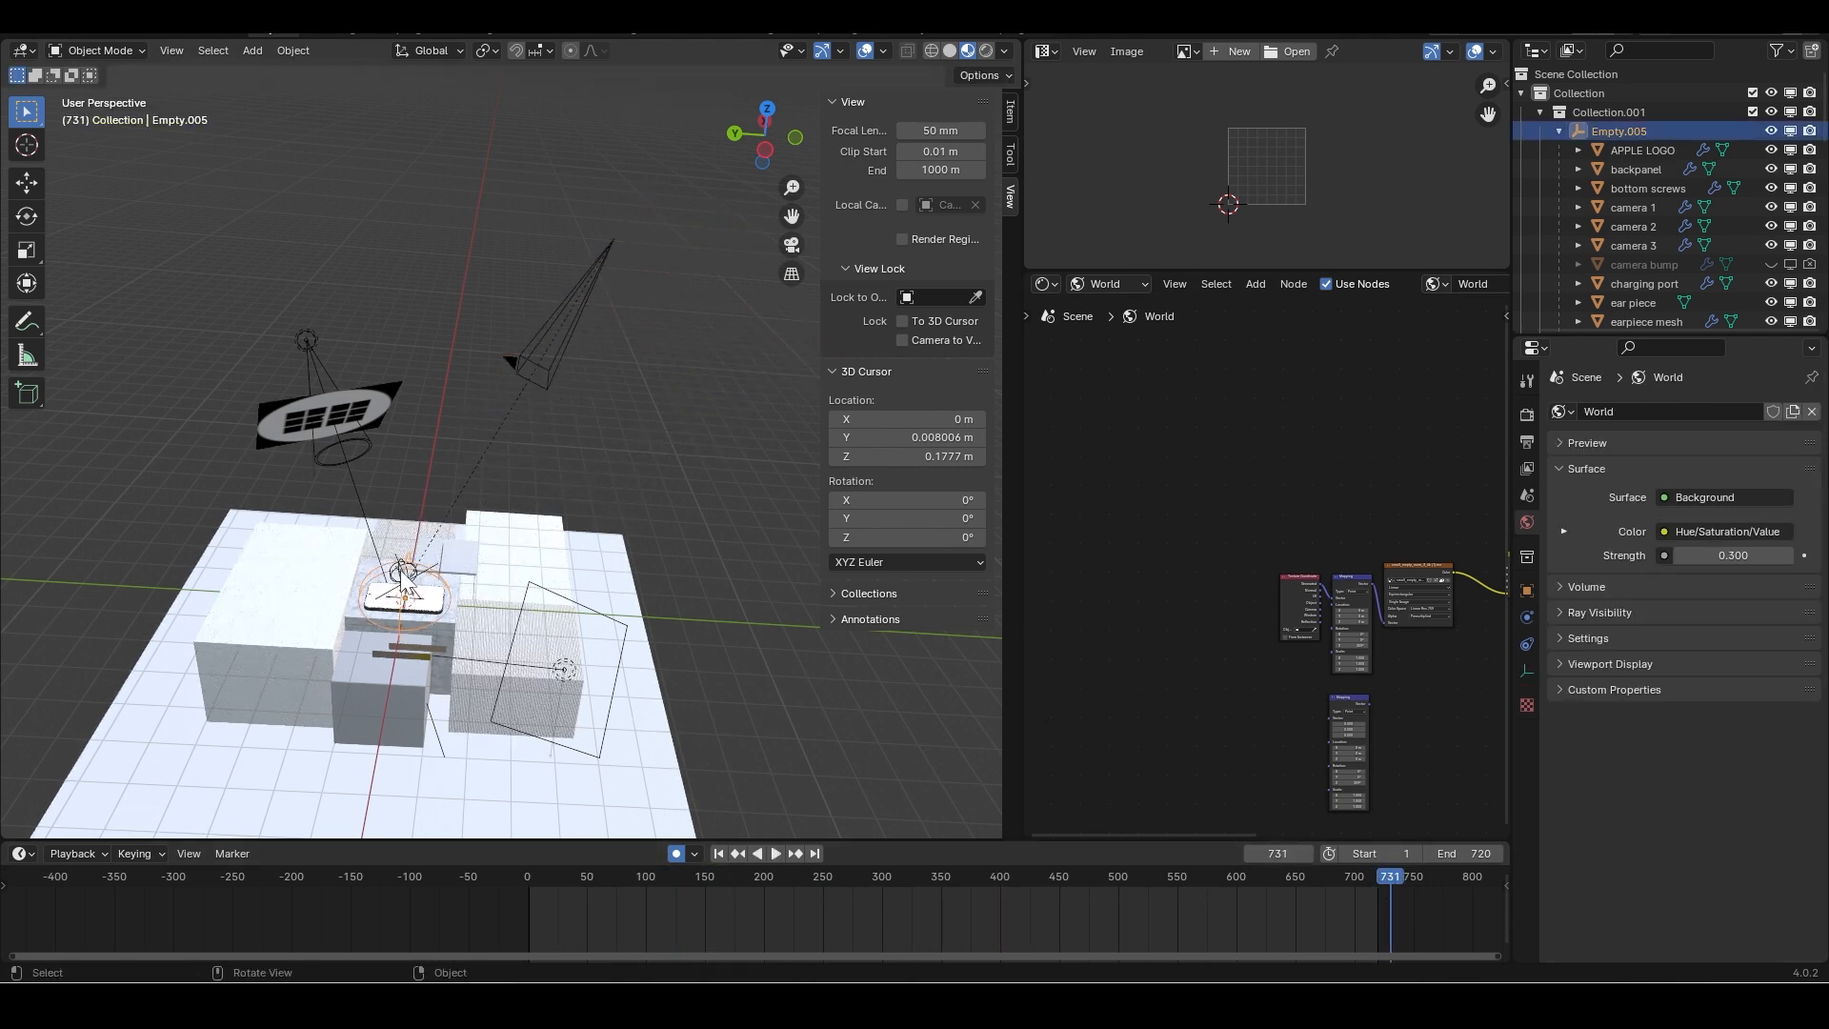
click(401, 571)
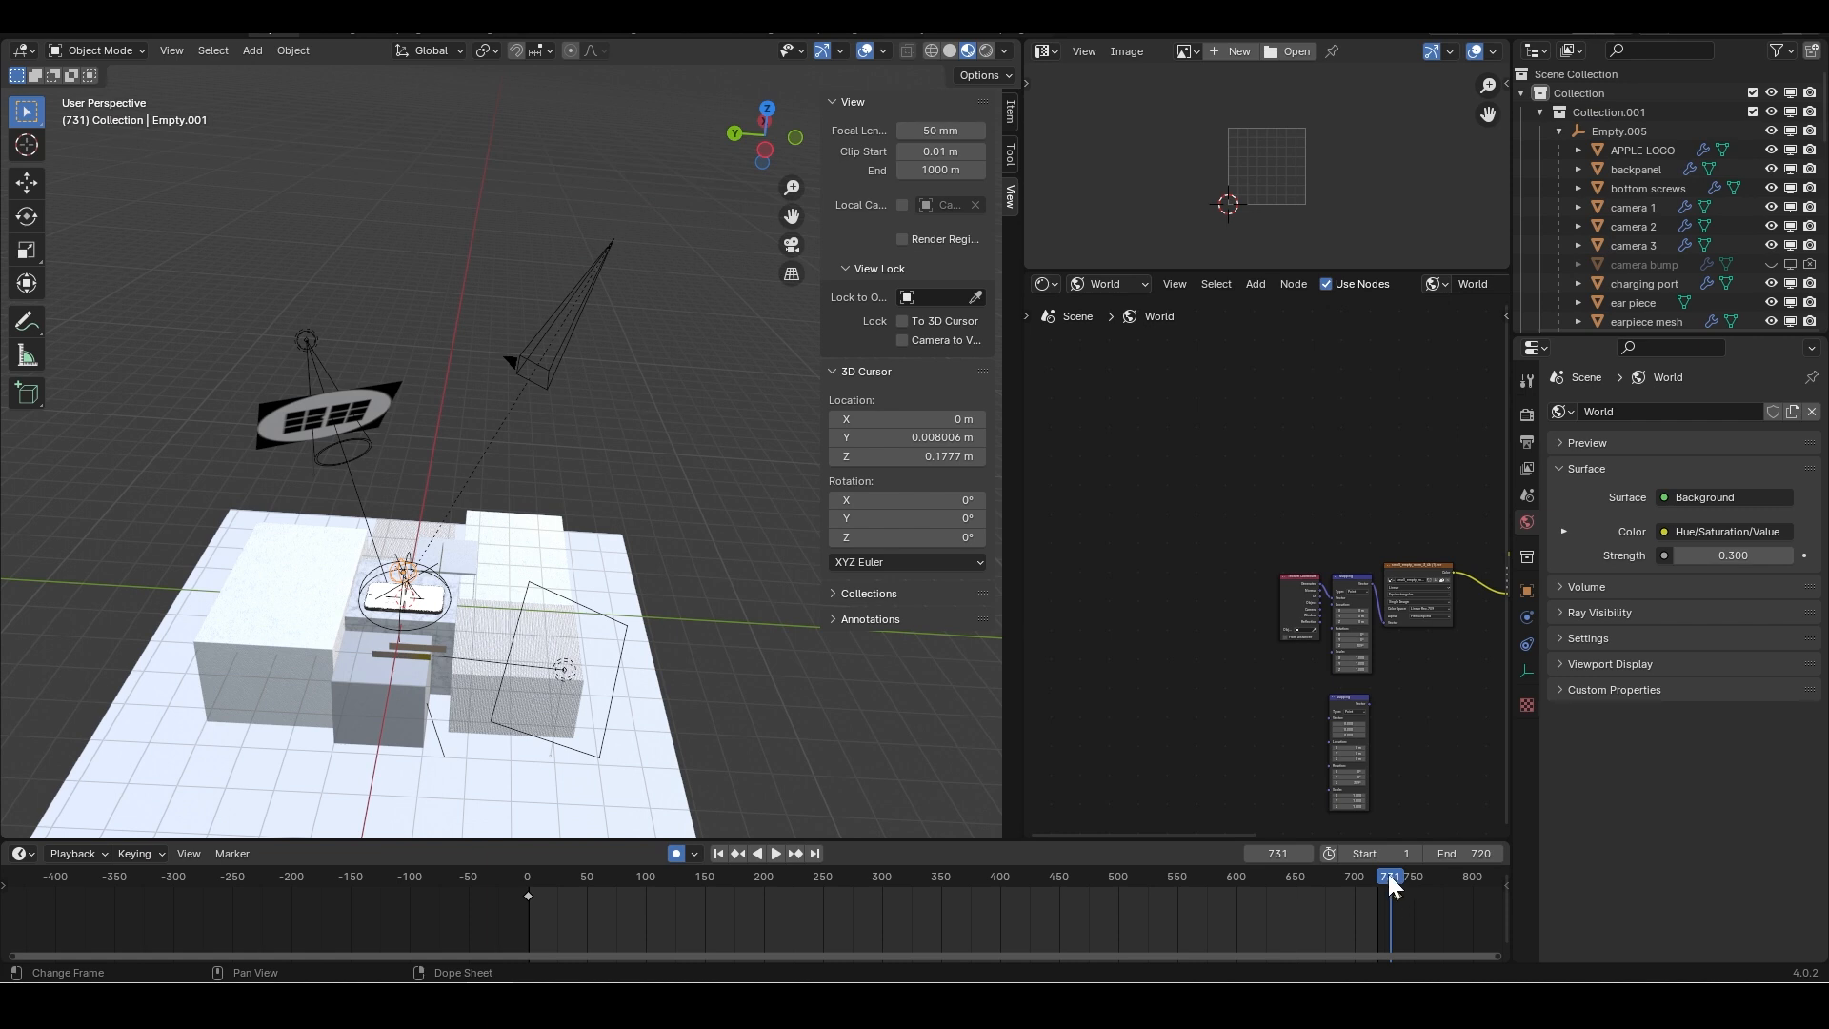
key(g)
drag(1389, 876, 822, 853)
click(789, 619)
key(g)
click(481, 381)
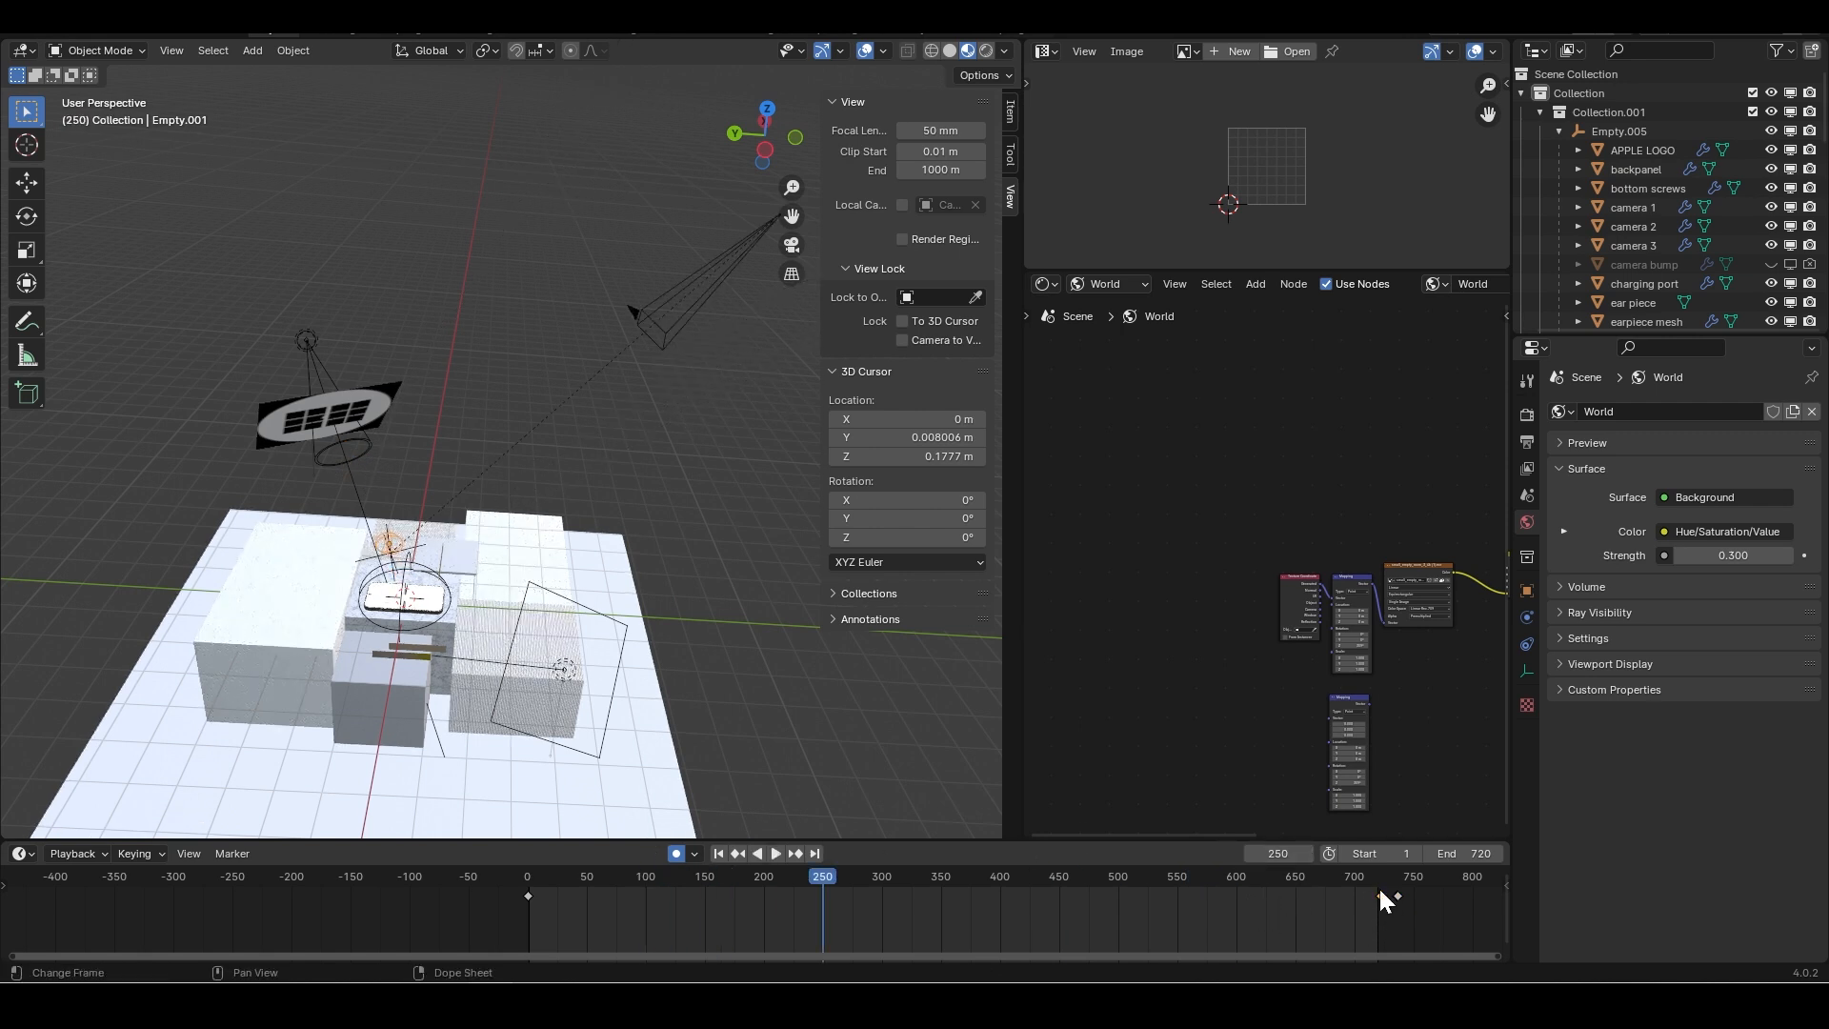
drag(1379, 875, 1374, 873)
key(space)
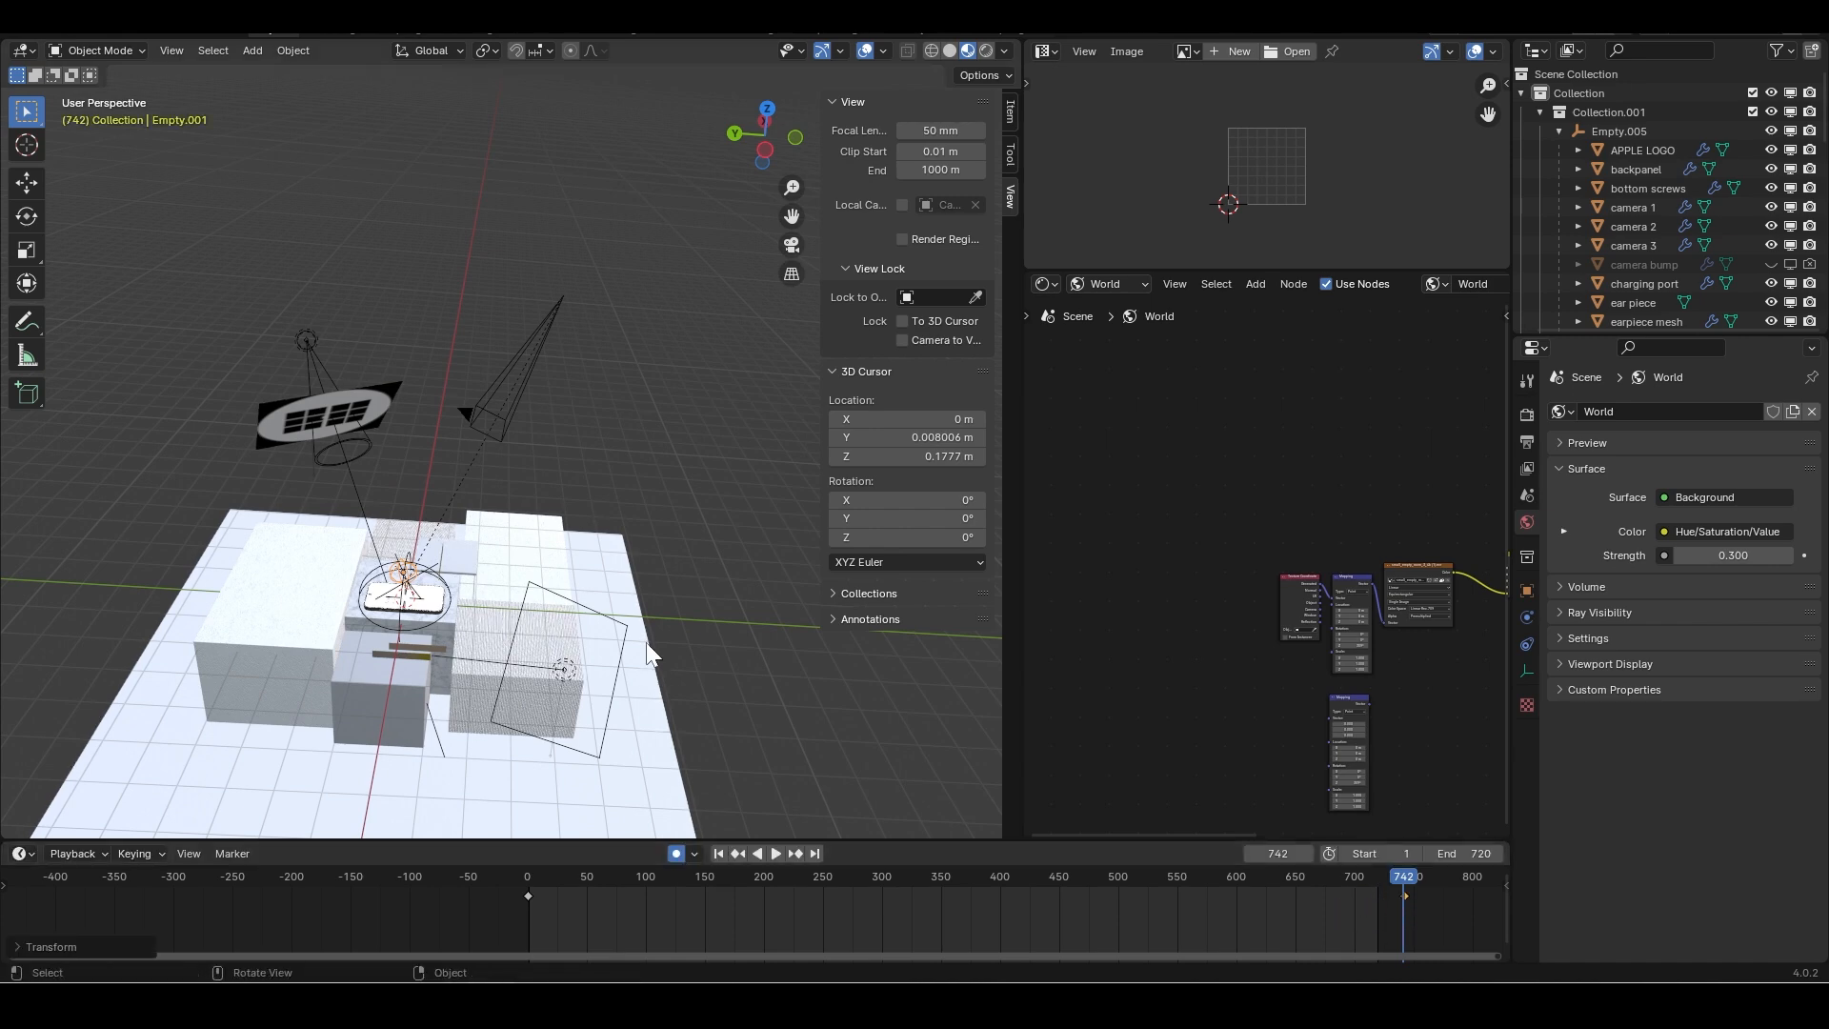
Select the Spot.001 light, go to frame 133 and show the scene in rendered viewport shading.
middle_drag(633, 509, 505, 469)
scroll(506, 400, up, 3)
click(467, 267)
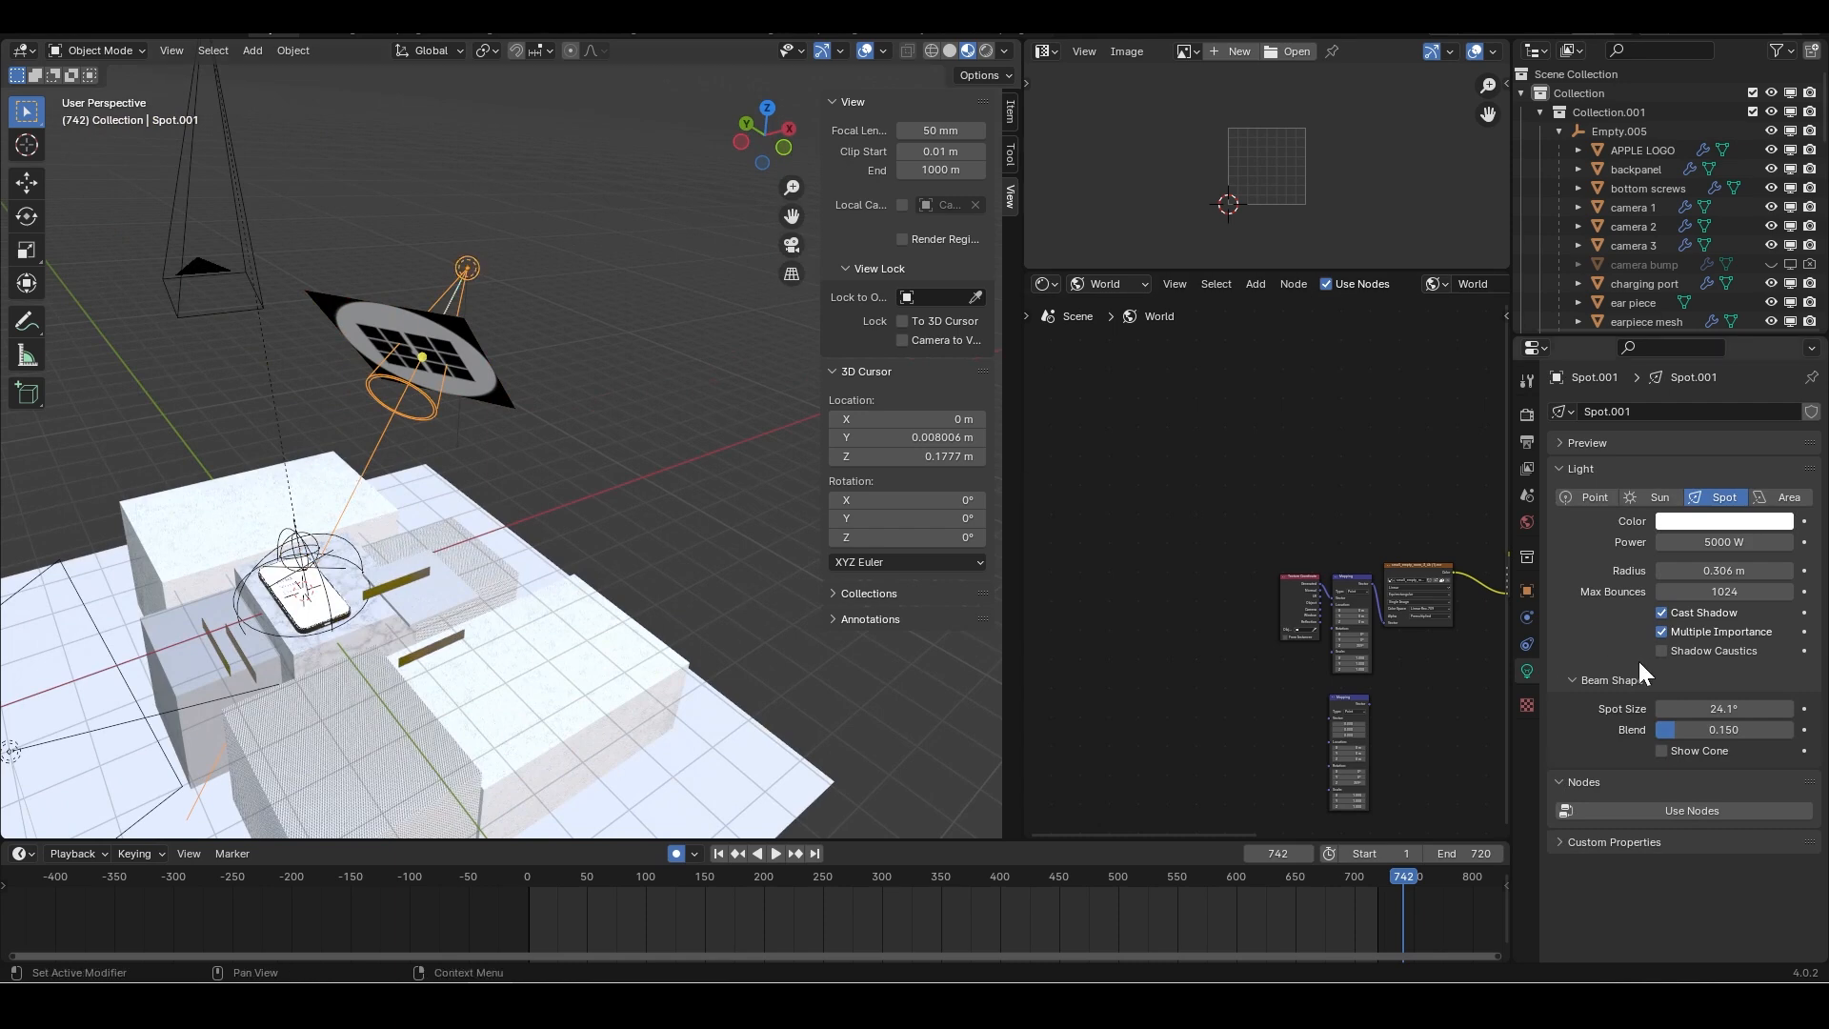
click(683, 876)
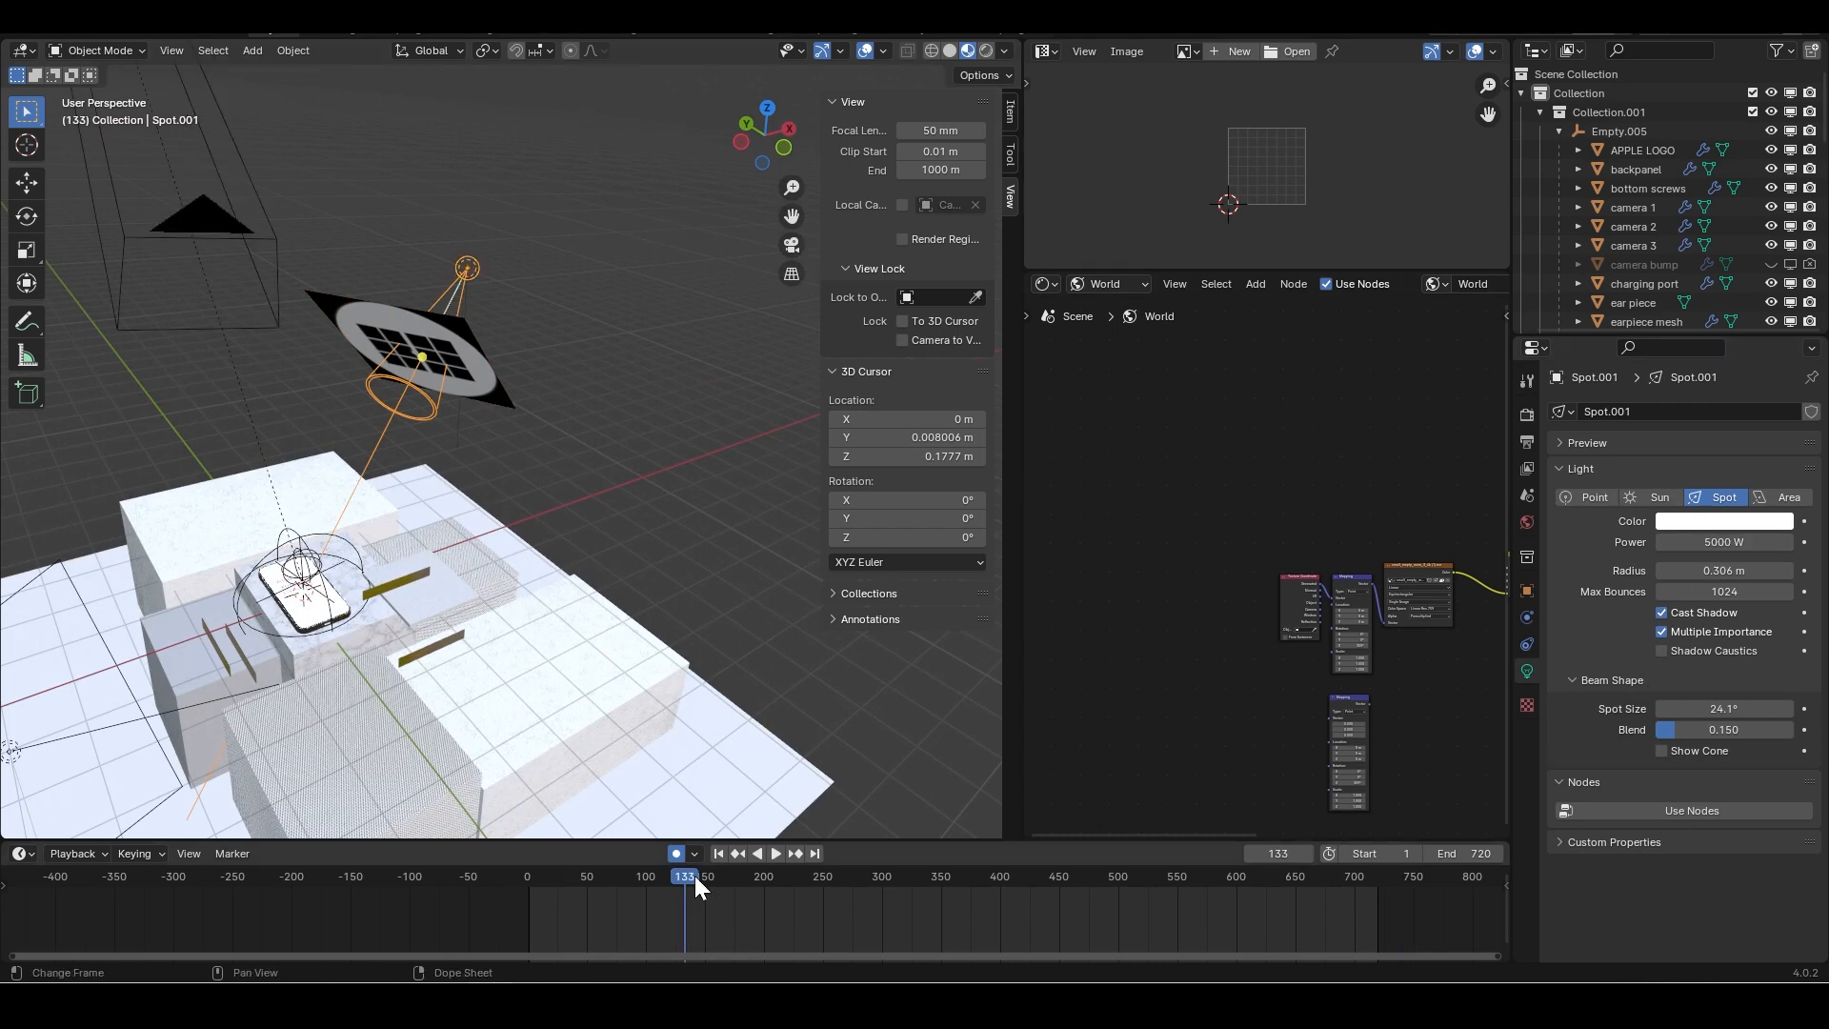
click(987, 50)
shift+middle_drag(368, 460, 640, 400)
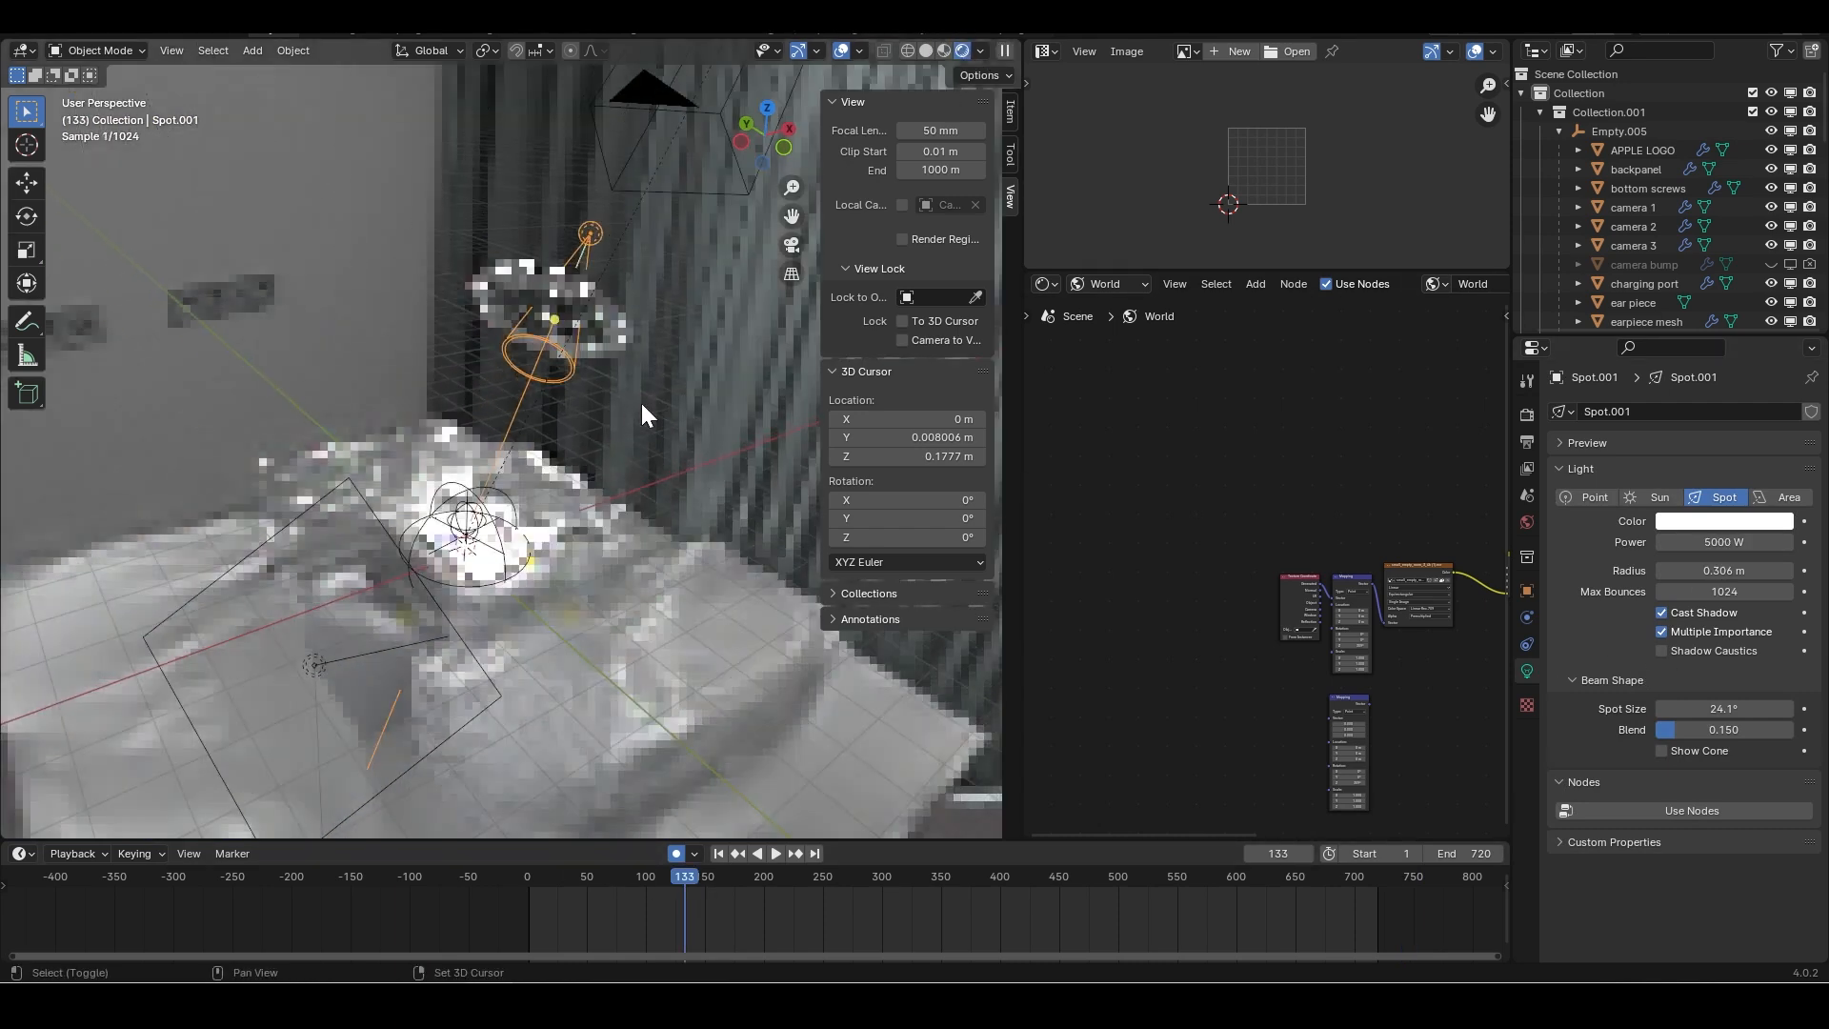
scroll(611, 429, up, 4)
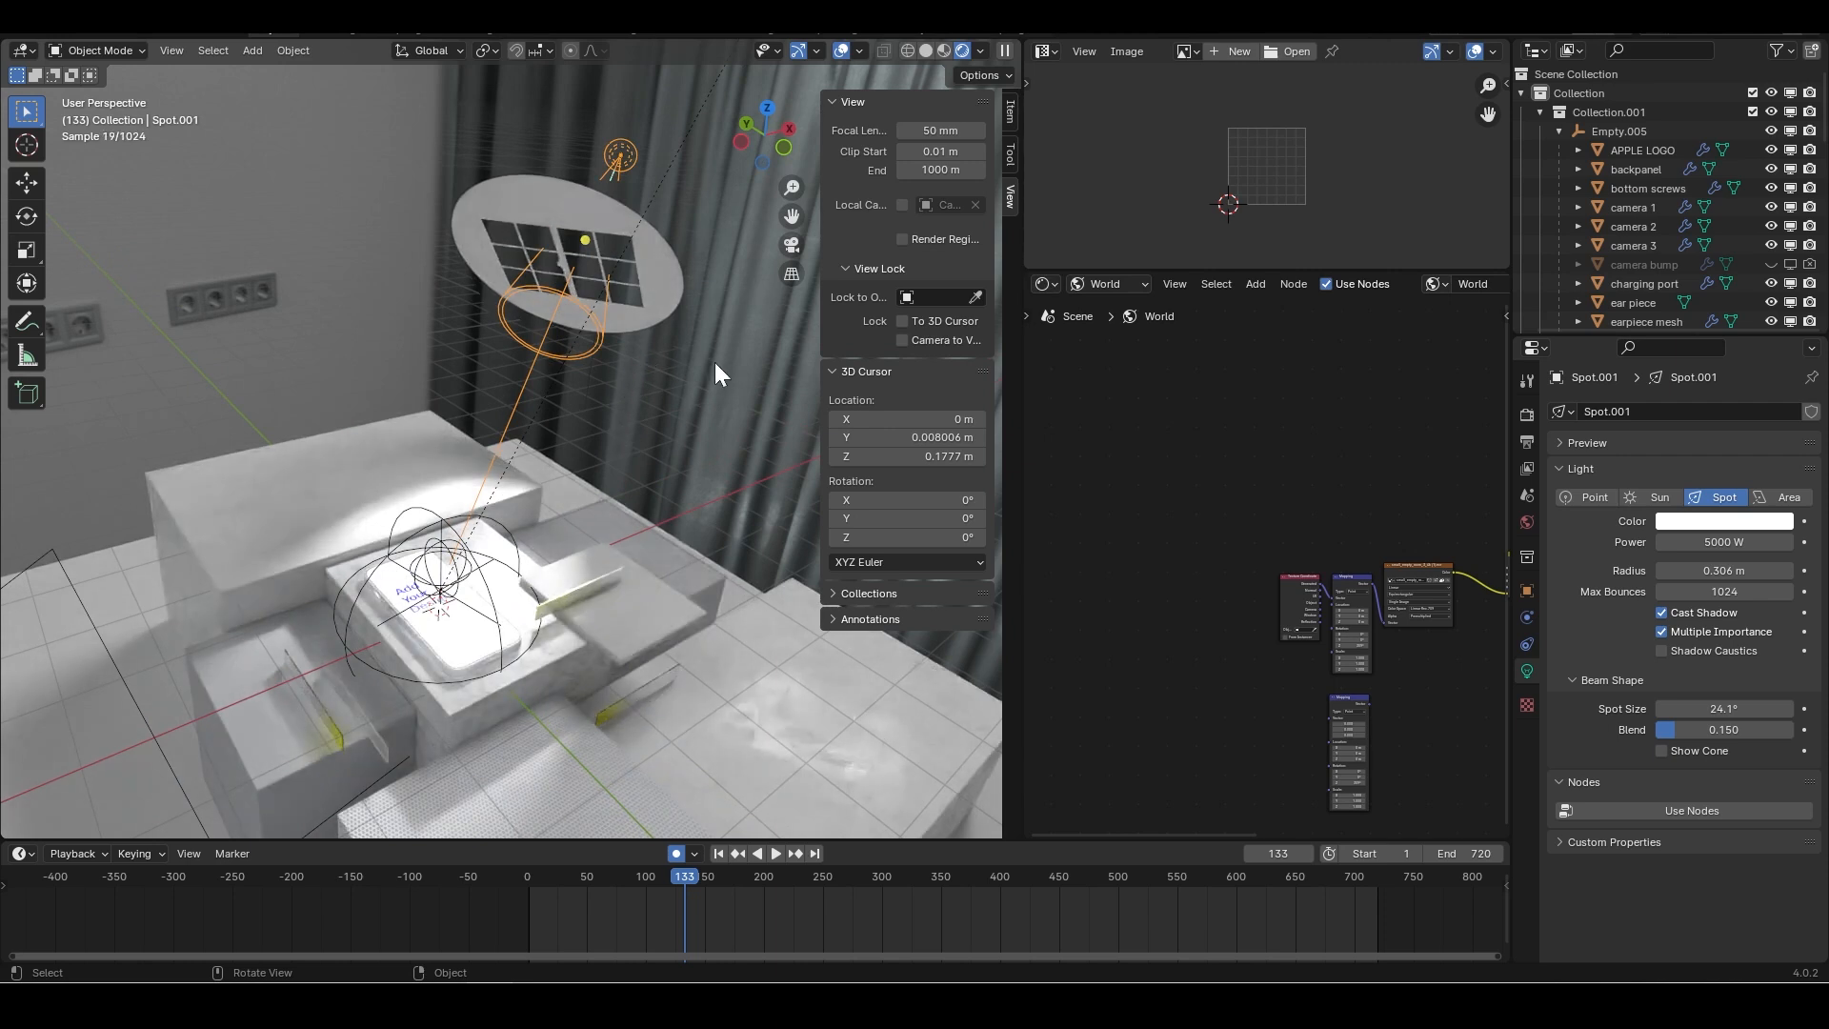
Examine the world's environment texture settings, the surrounding room it produces and the window-patterned plane below the spot light.
click(1526, 523)
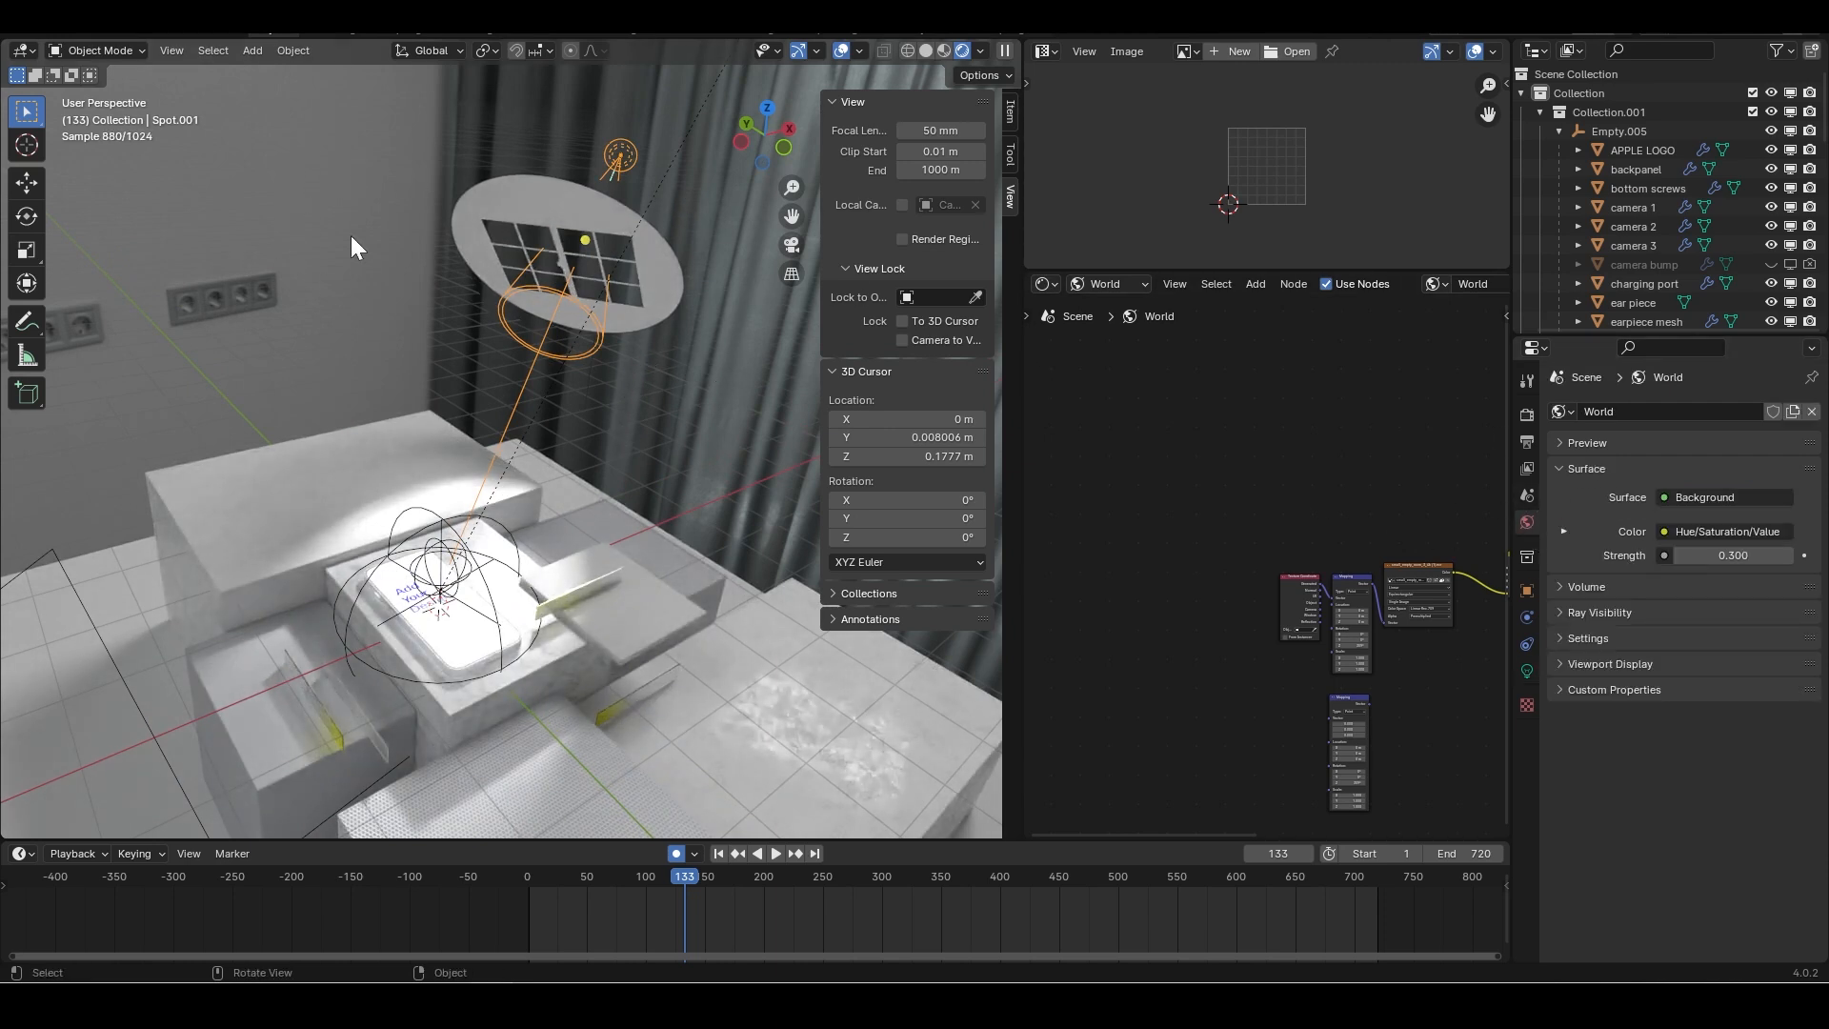
click(1563, 531)
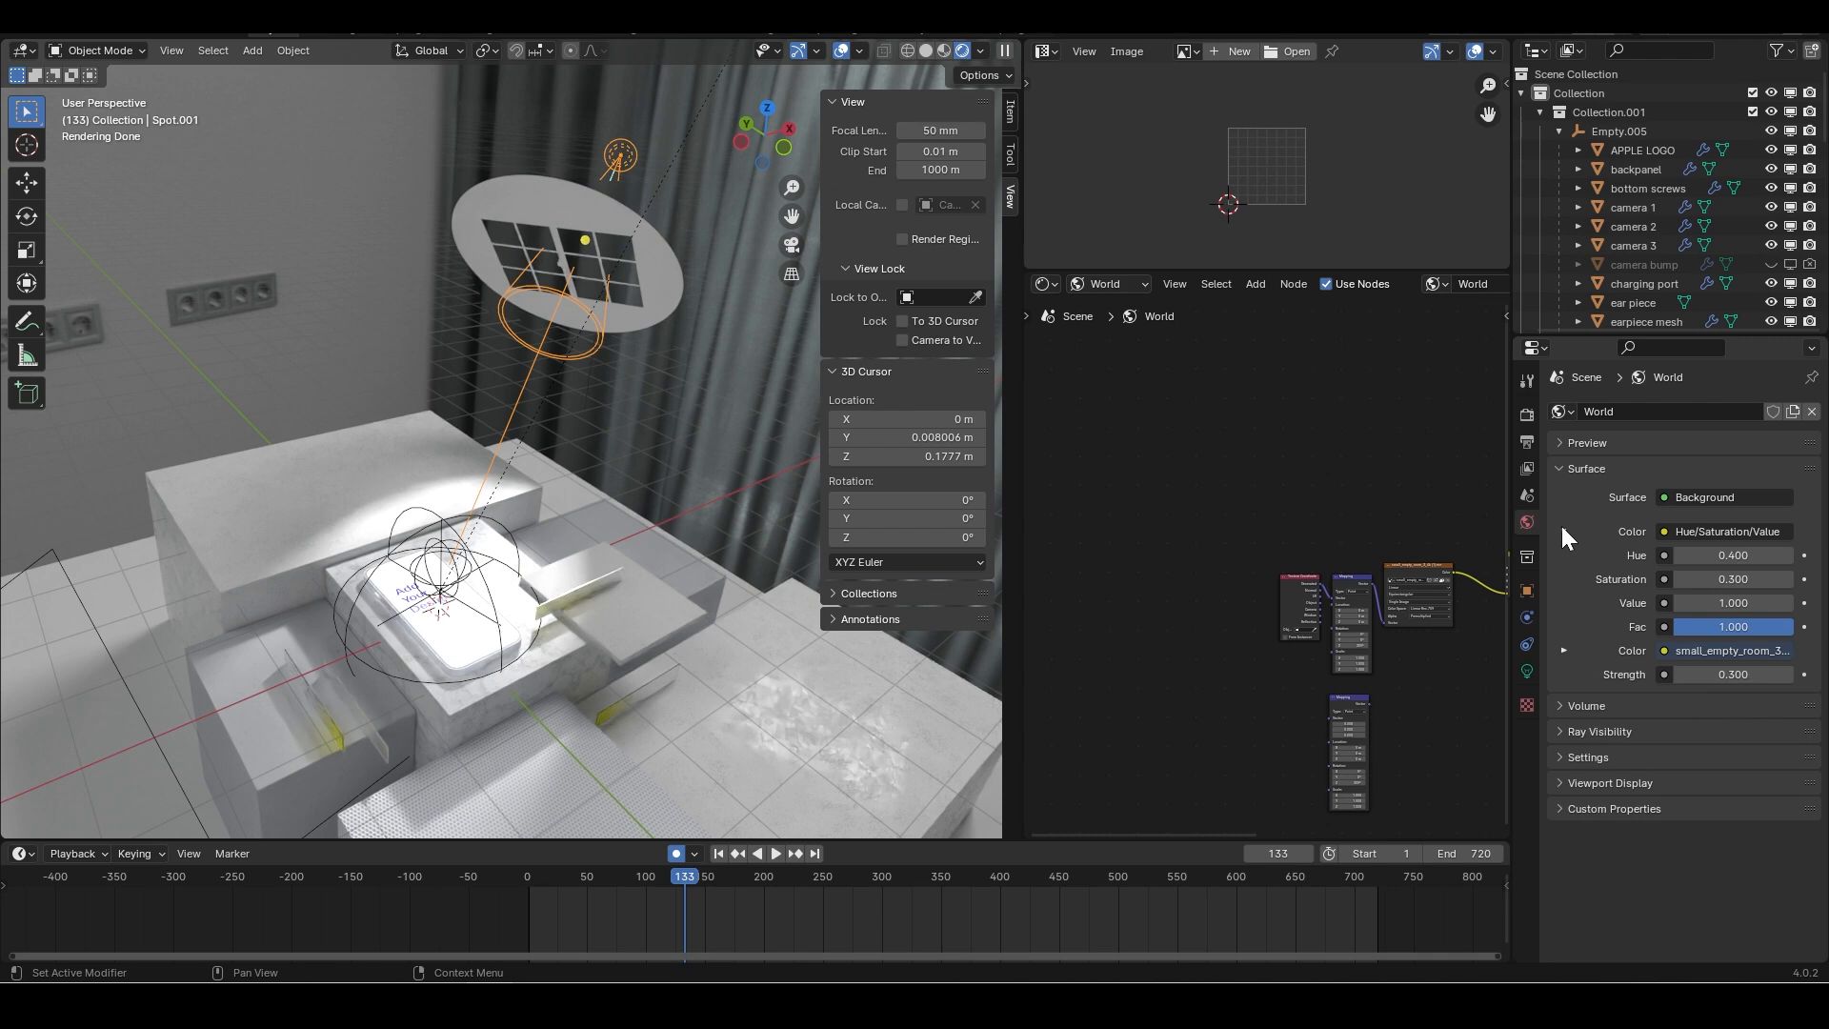
click(1563, 650)
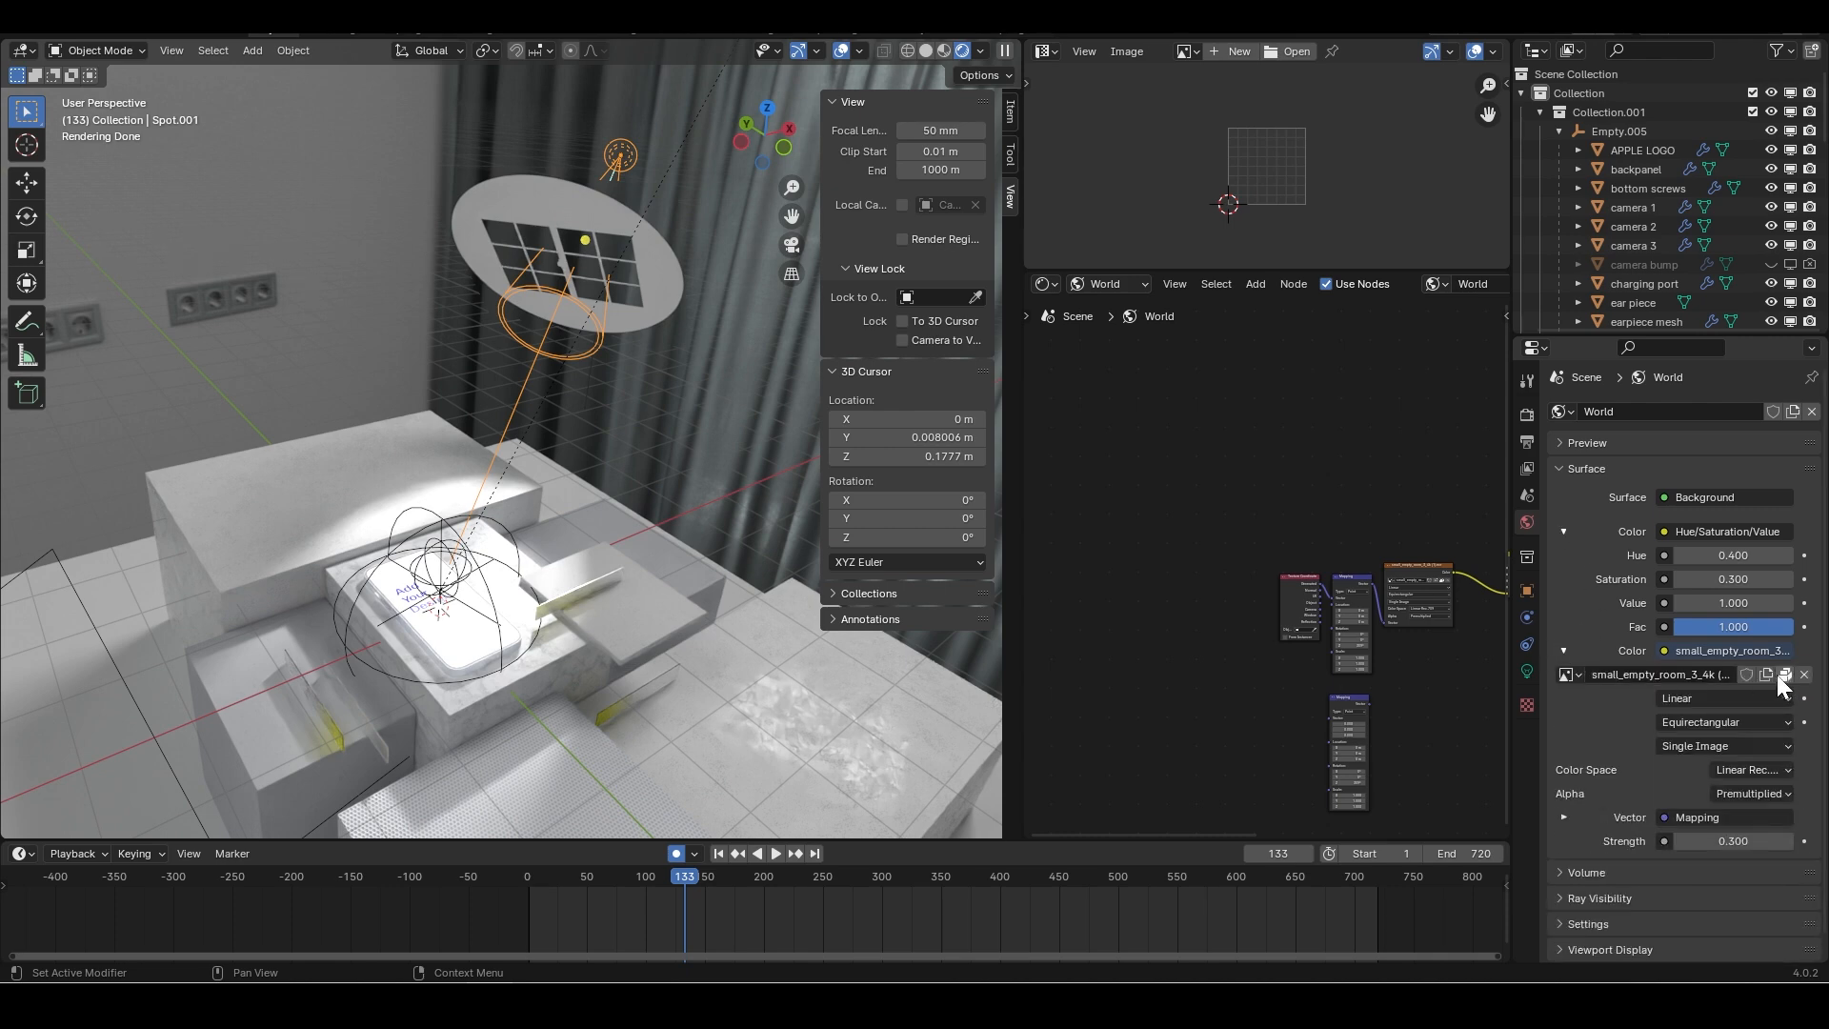
middle_drag(484, 237, 535, 196)
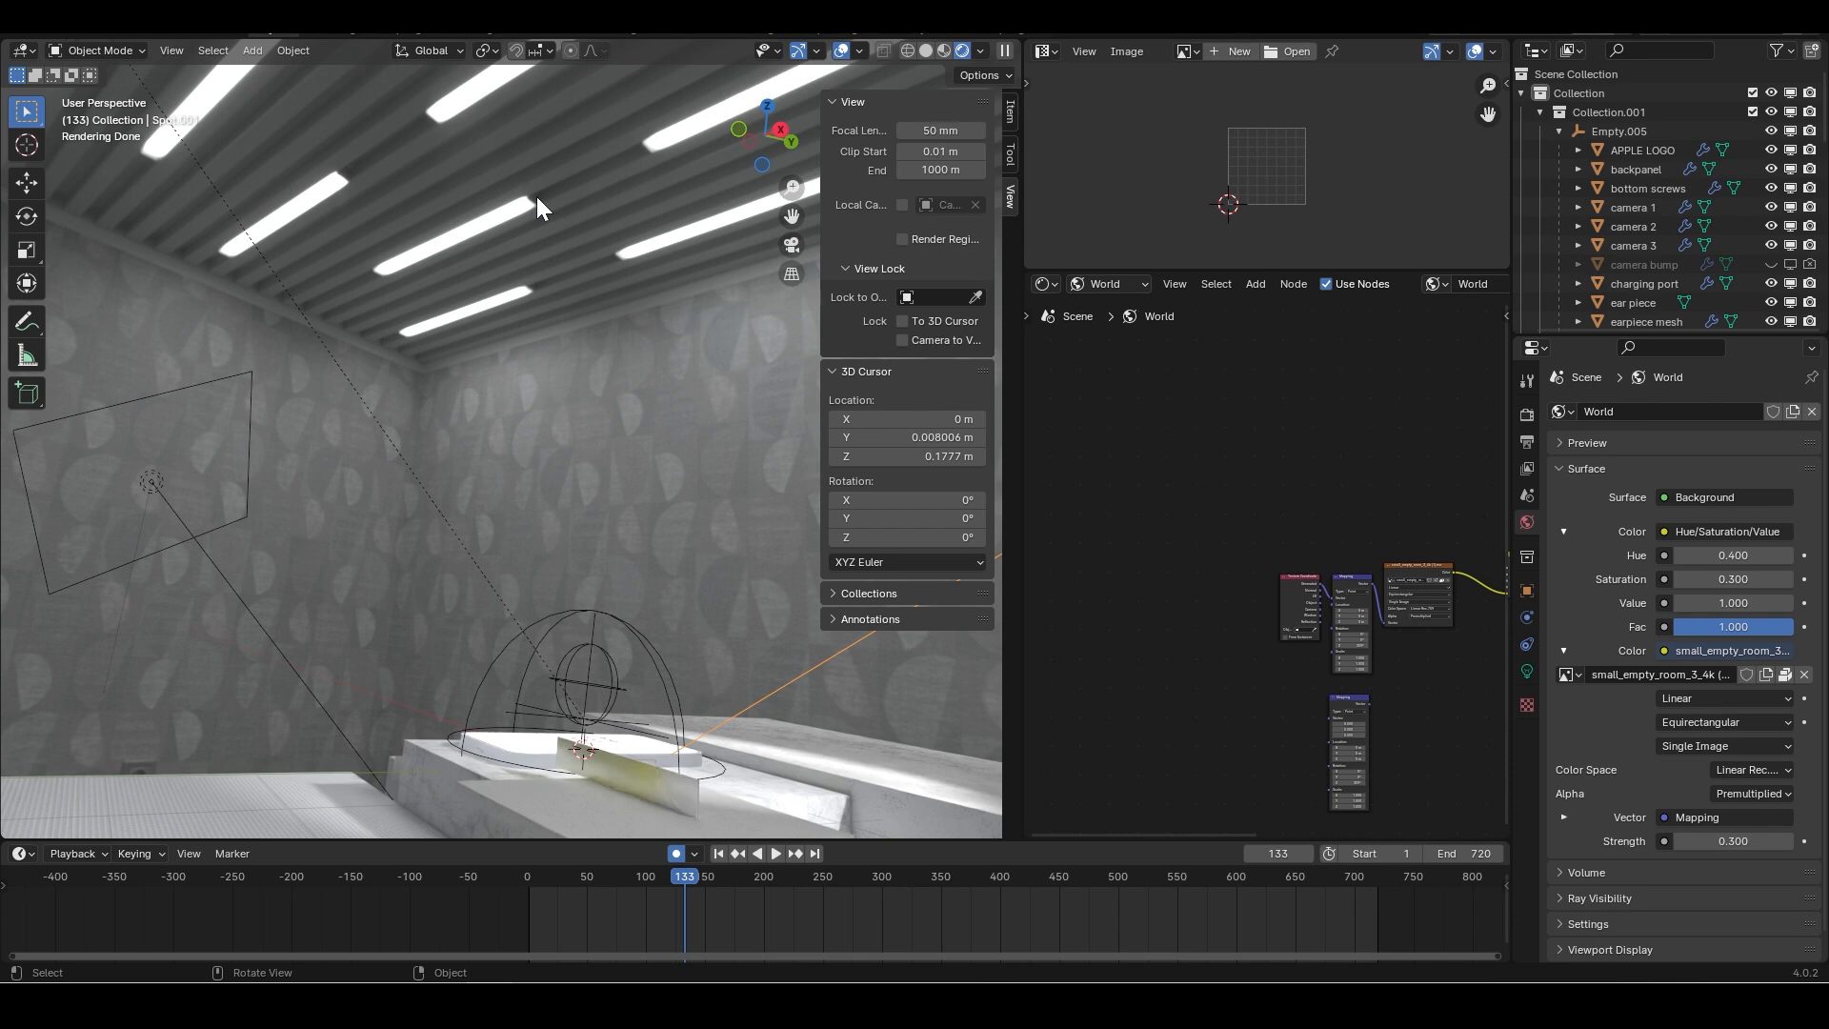
middle_drag(307, 232, 630, 297)
scroll(605, 257, up, 2)
click(594, 182)
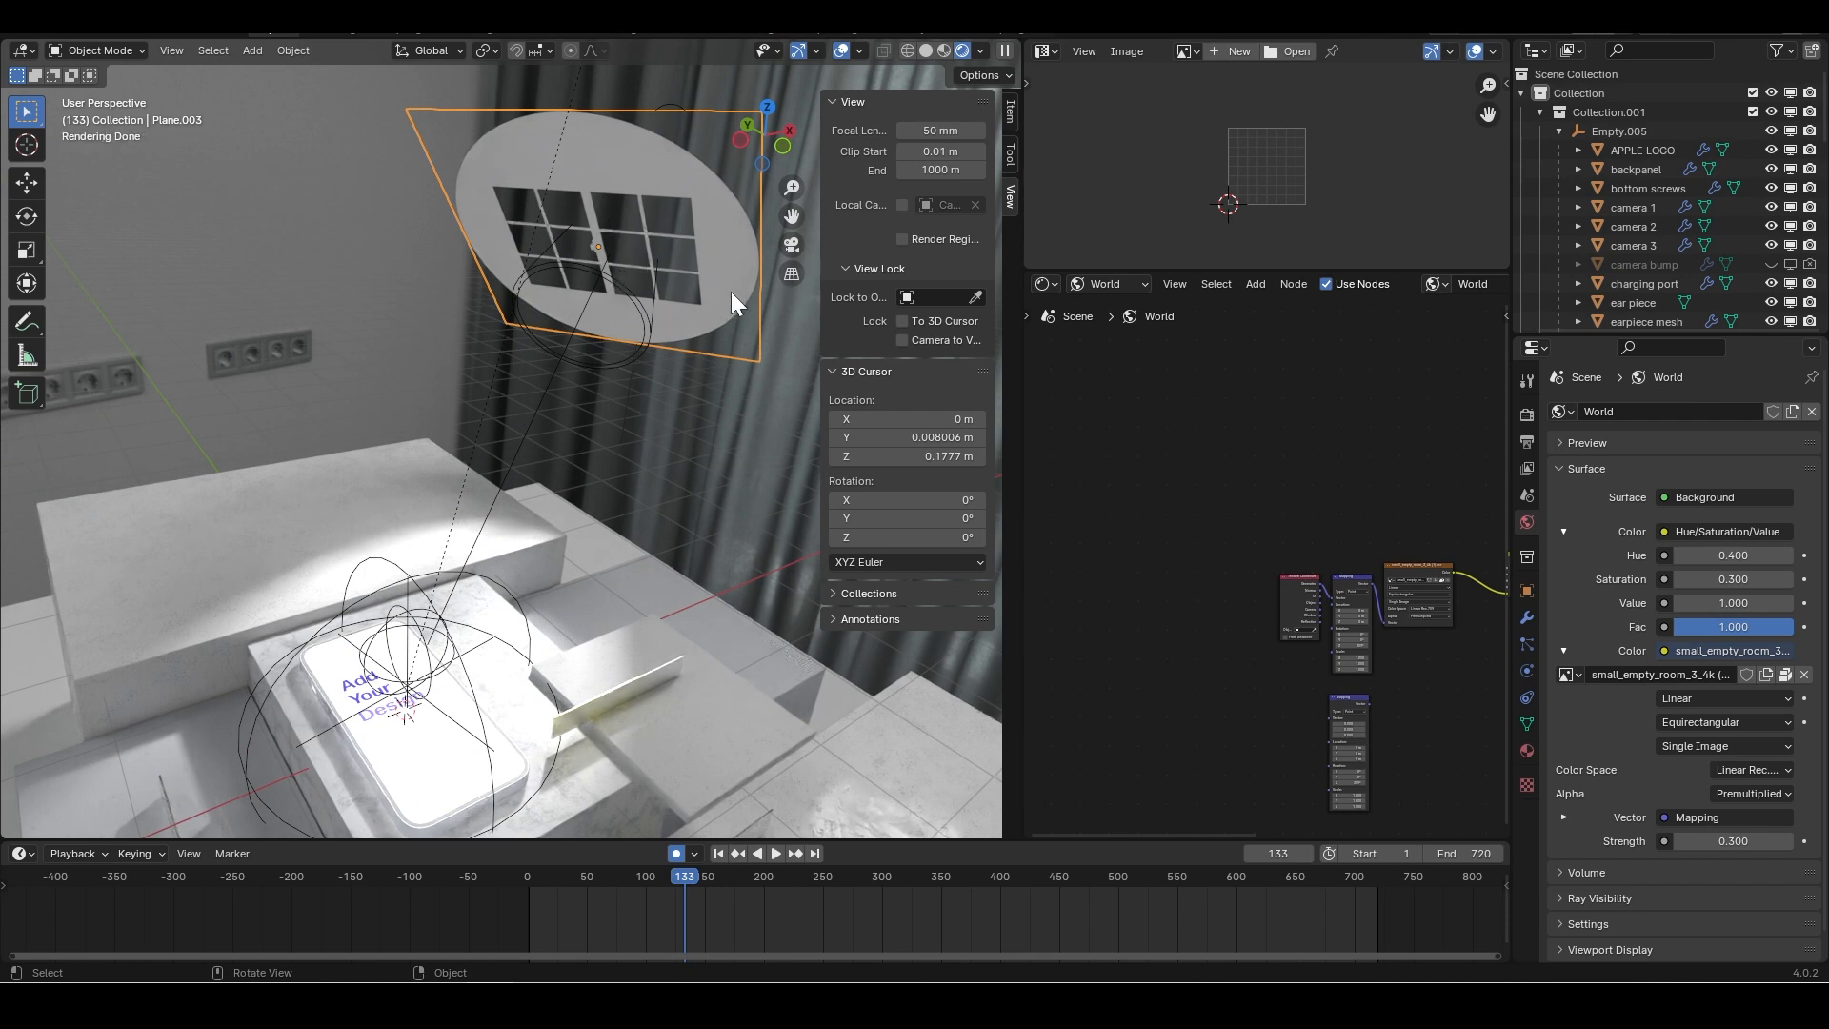
Paste two copies of the Cube.002 block, placing one above the original and the other behind the phone.
click(407, 490)
key(ctrl+c)
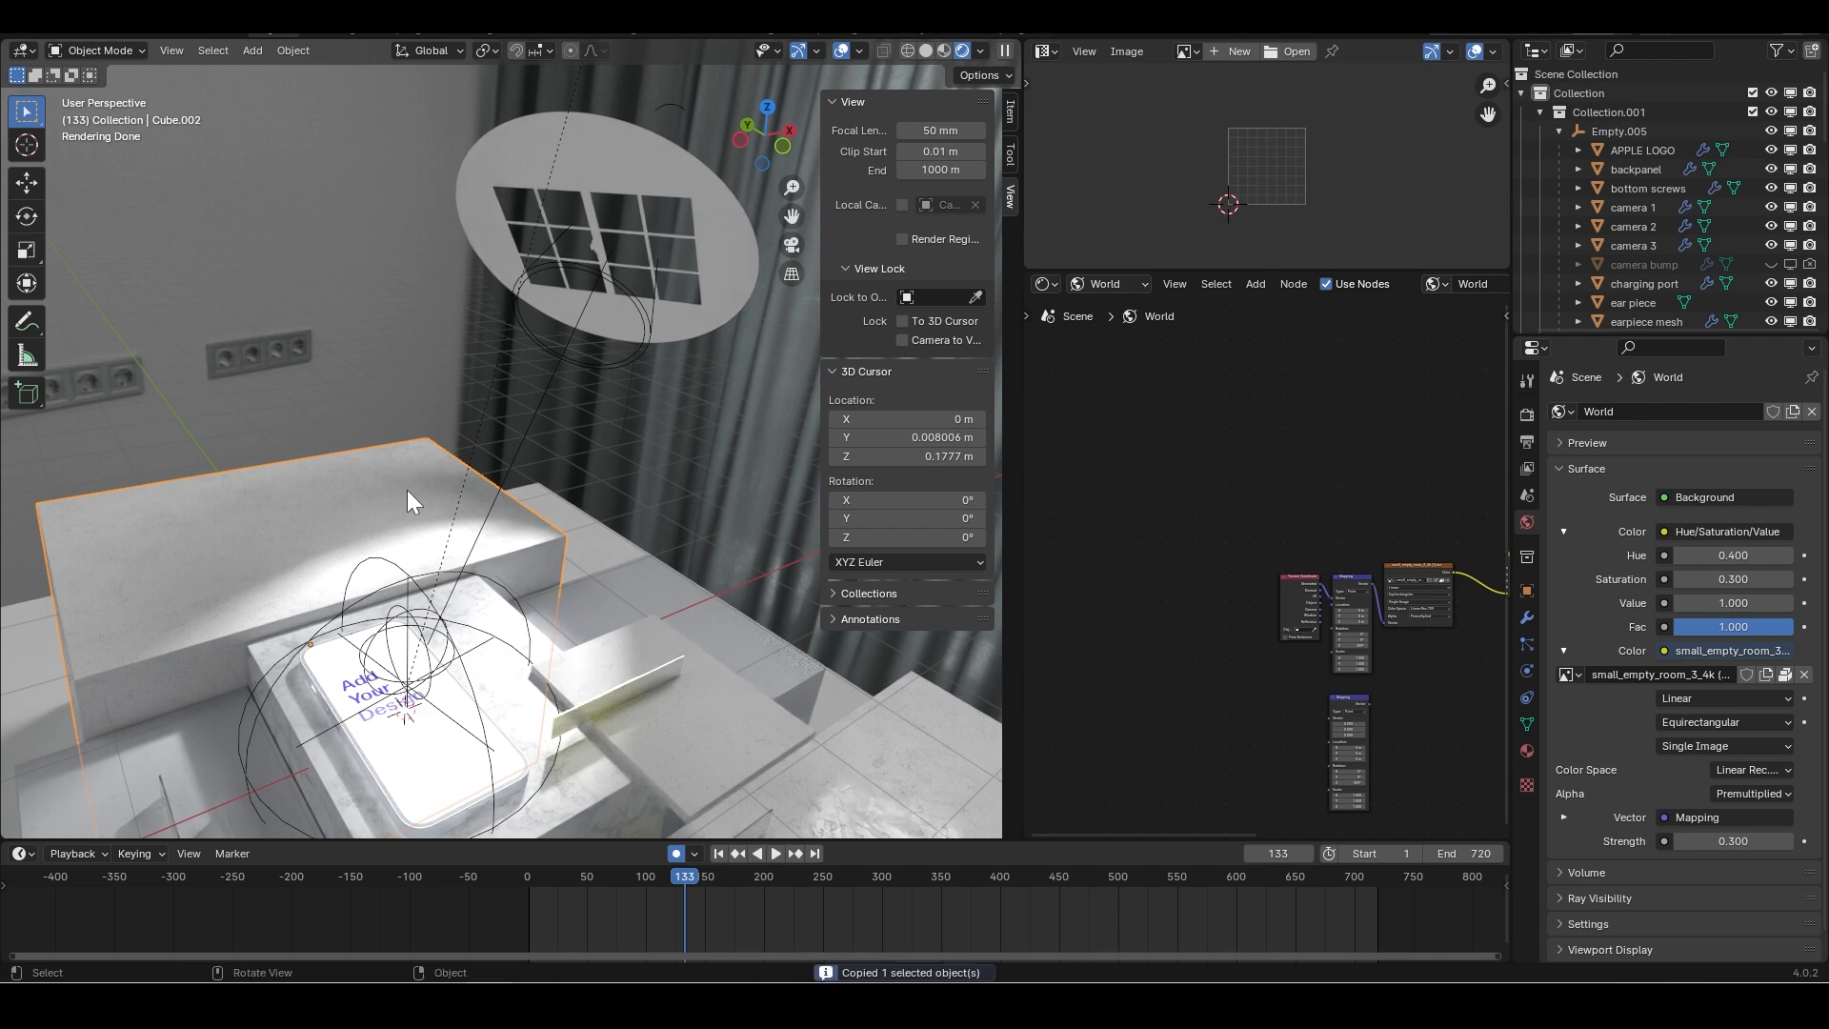
key(ctrl+v)
key(g)
click(381, 375)
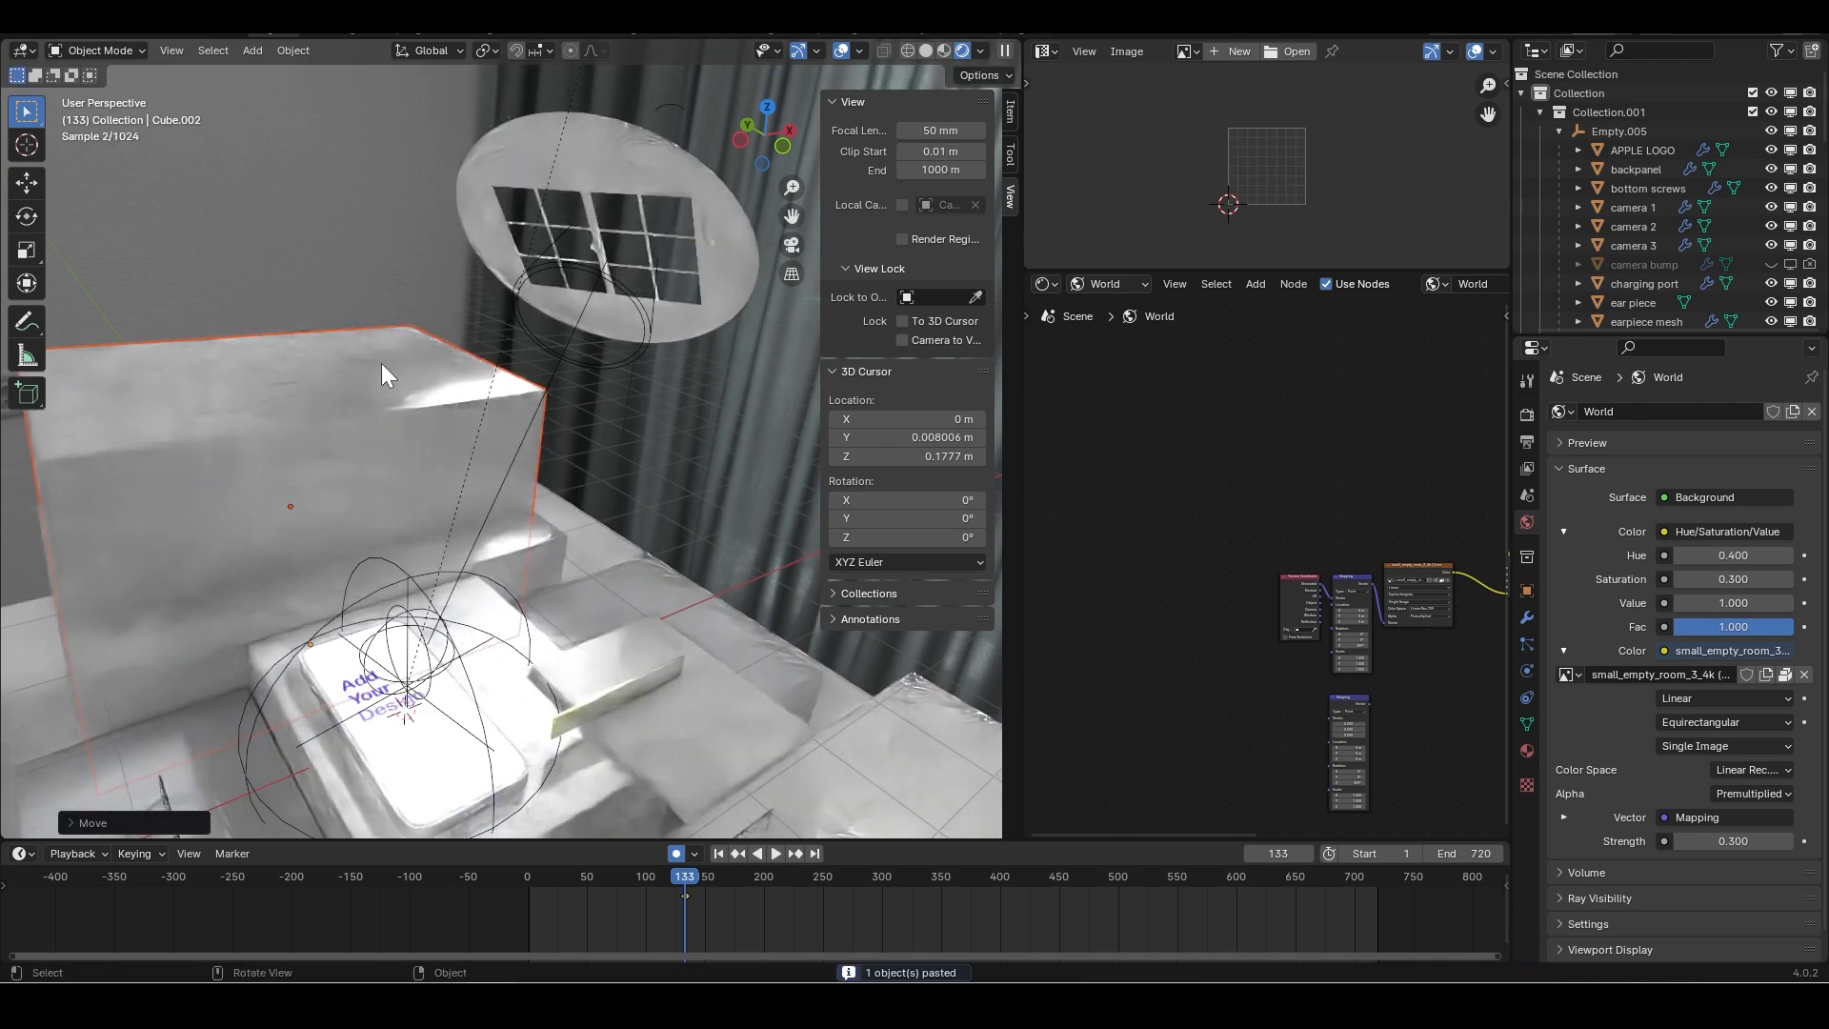
key(g)
click(654, 522)
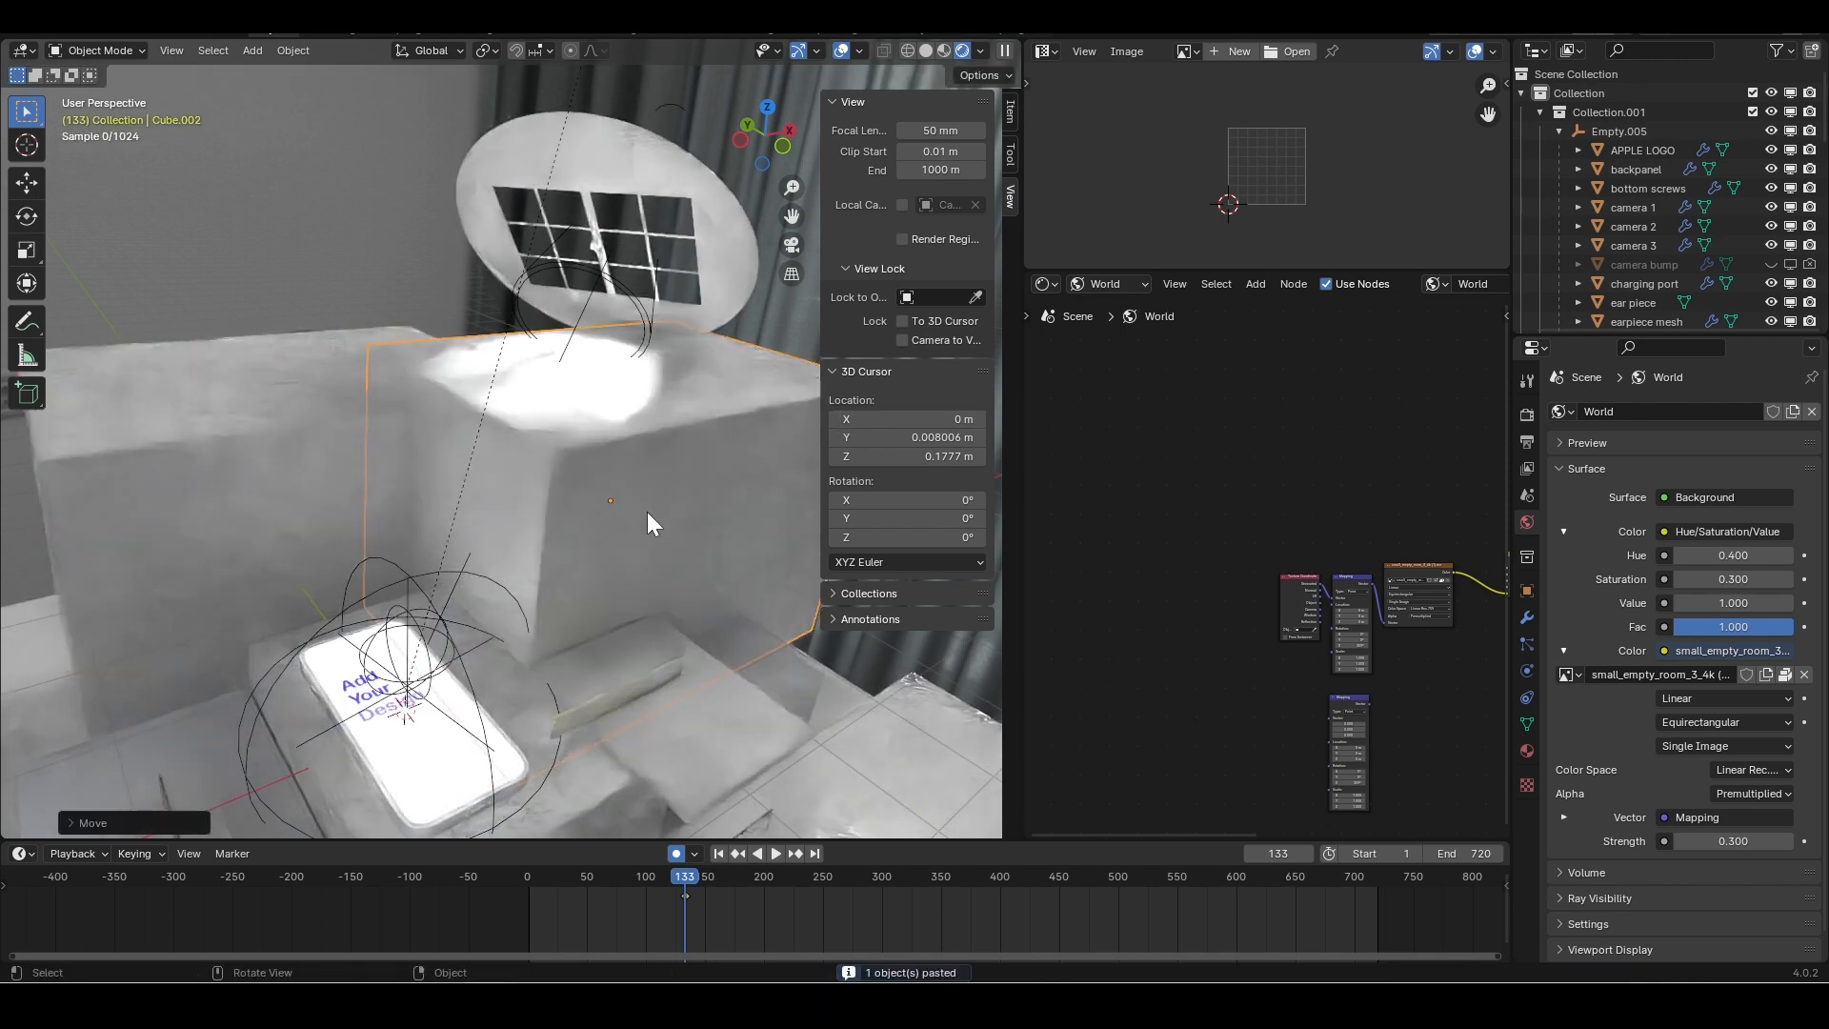
Move the copied block behind the phone lower and farther away from the large block.
click(280, 511)
key(g)
click(116, 660)
Scale the thin Cube.004 strip beside the phone up into a long wall and move it behind the phone.
click(646, 692)
click(641, 688)
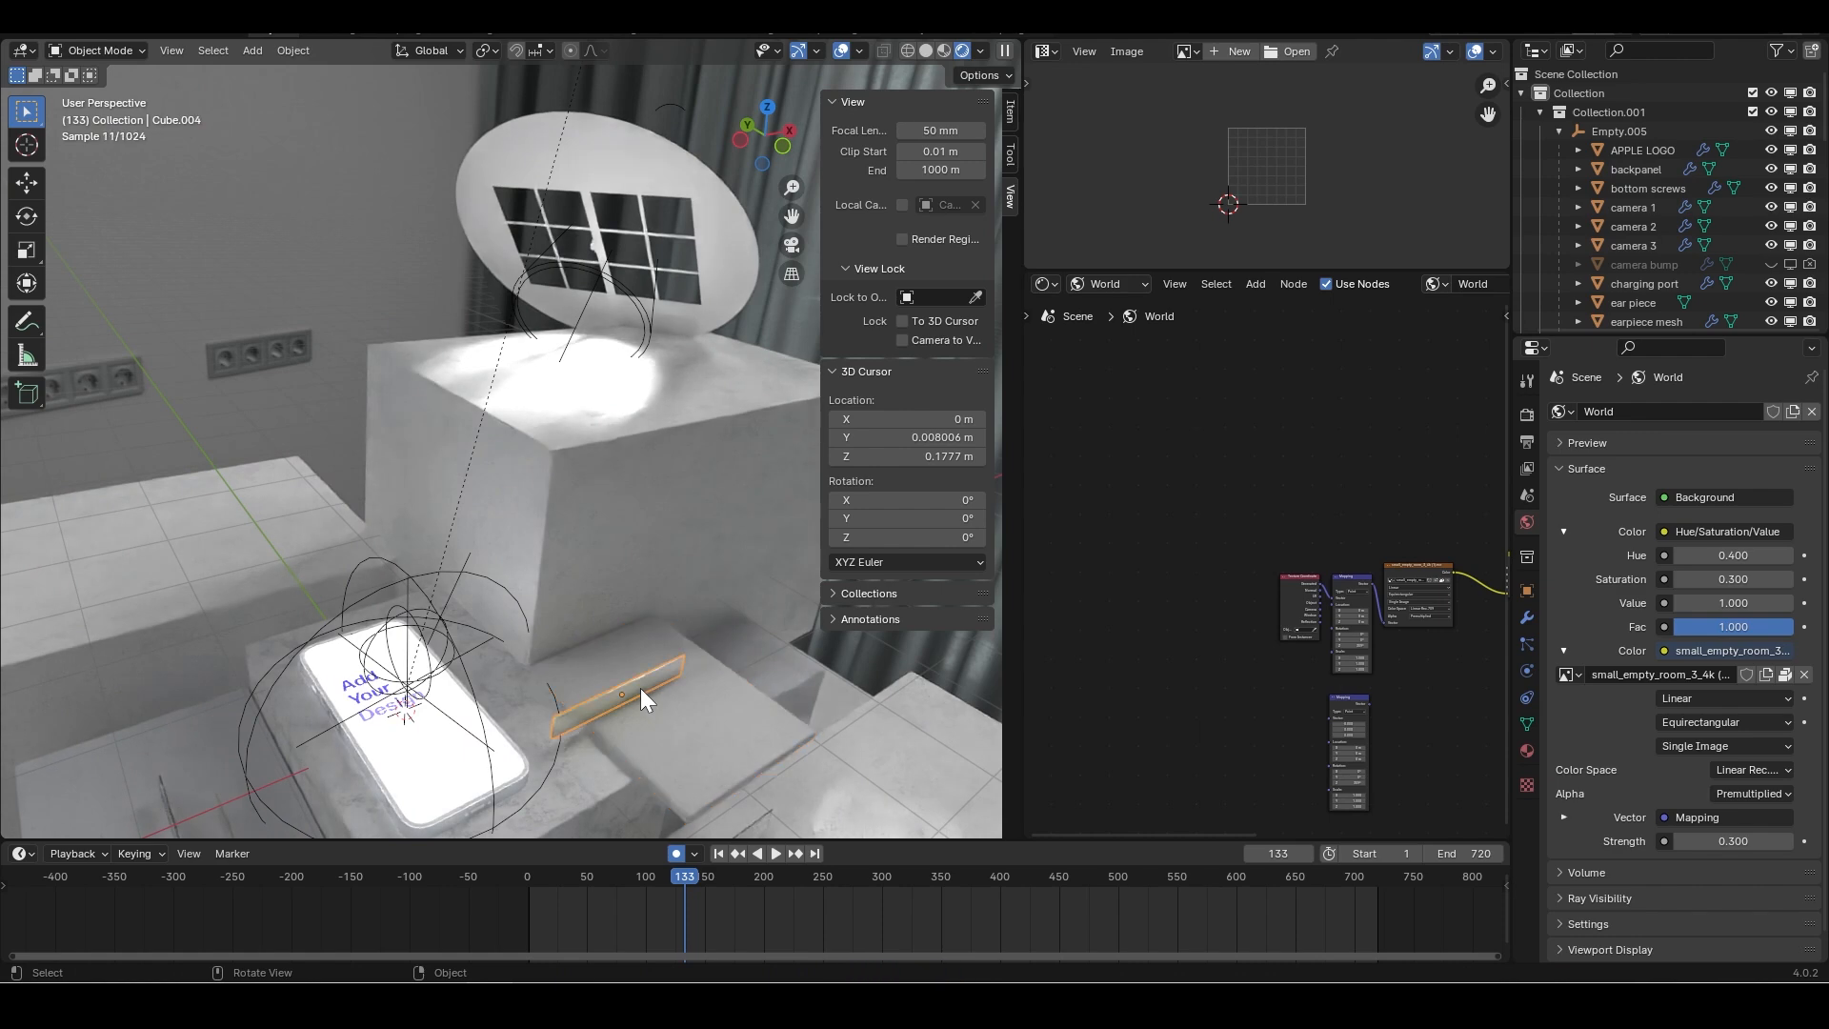
key(s)
click(625, 576)
key(g)
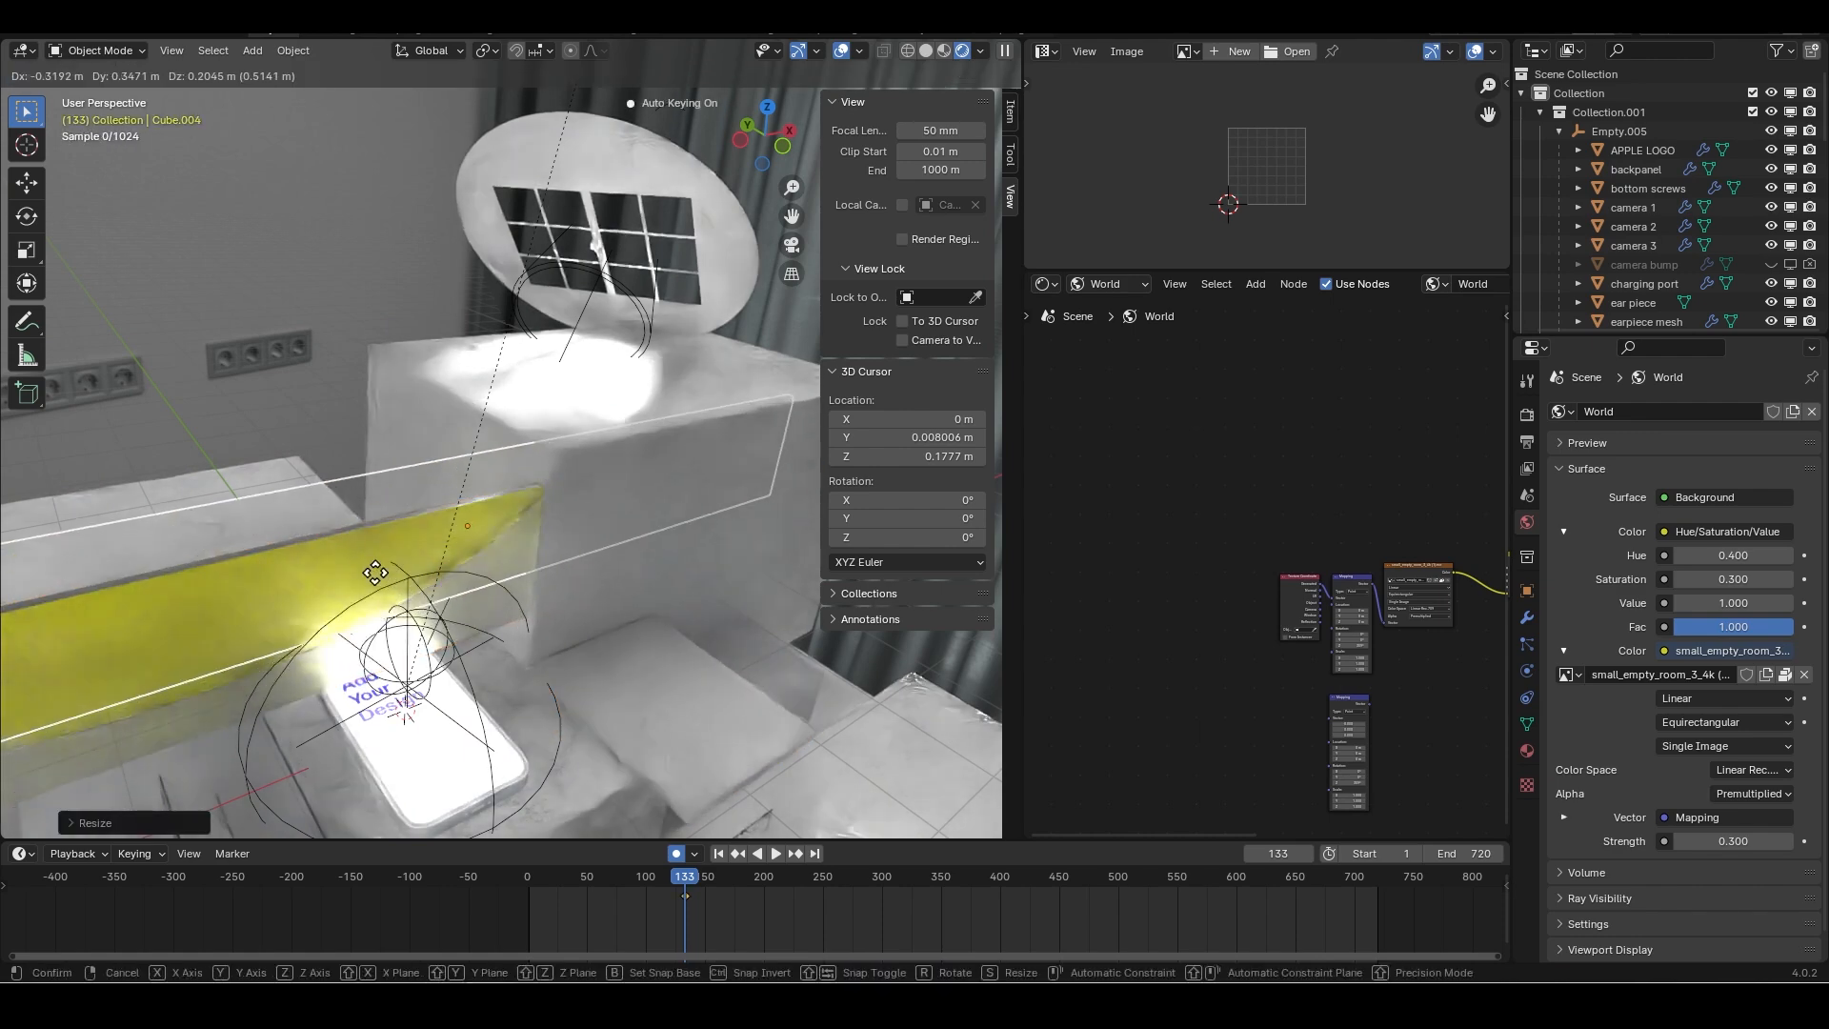
click(379, 568)
Reposition the enlarged Cube.004 strip from the camera view so it crosses the far corner behind the phone.
key(KP_0)
key(g)
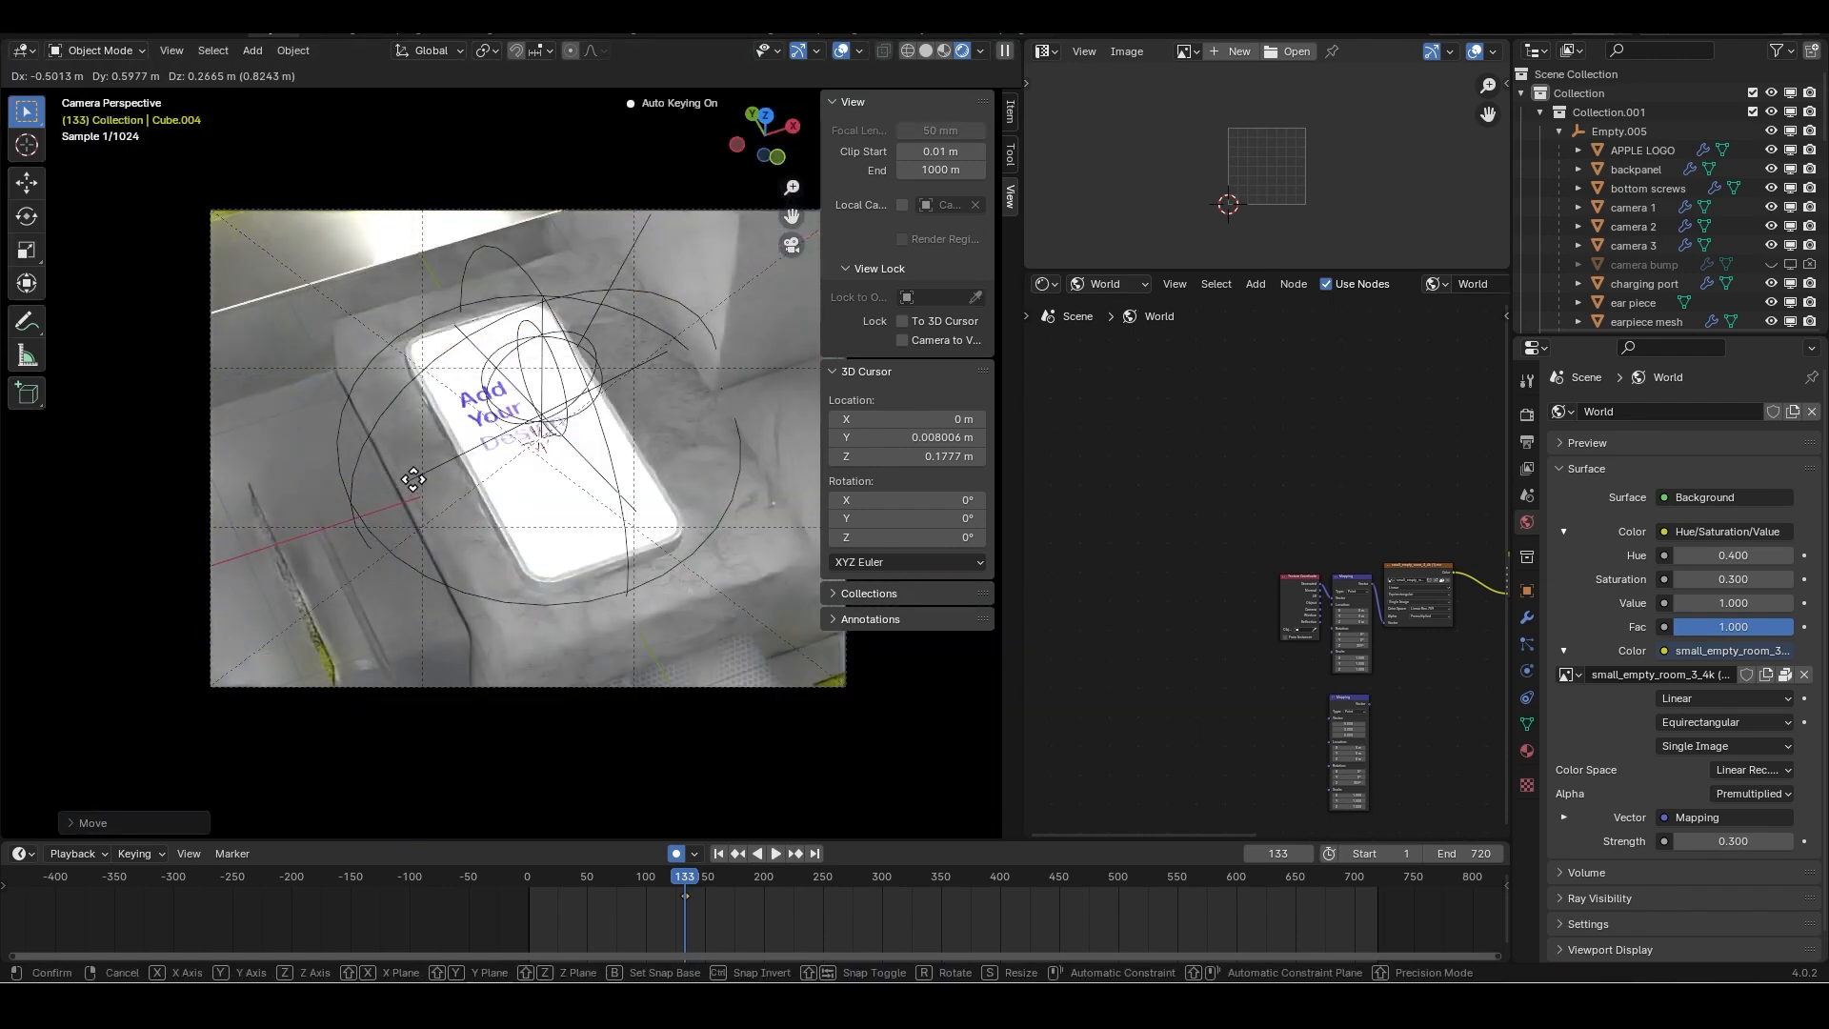
click(413, 483)
key(g)
click(455, 555)
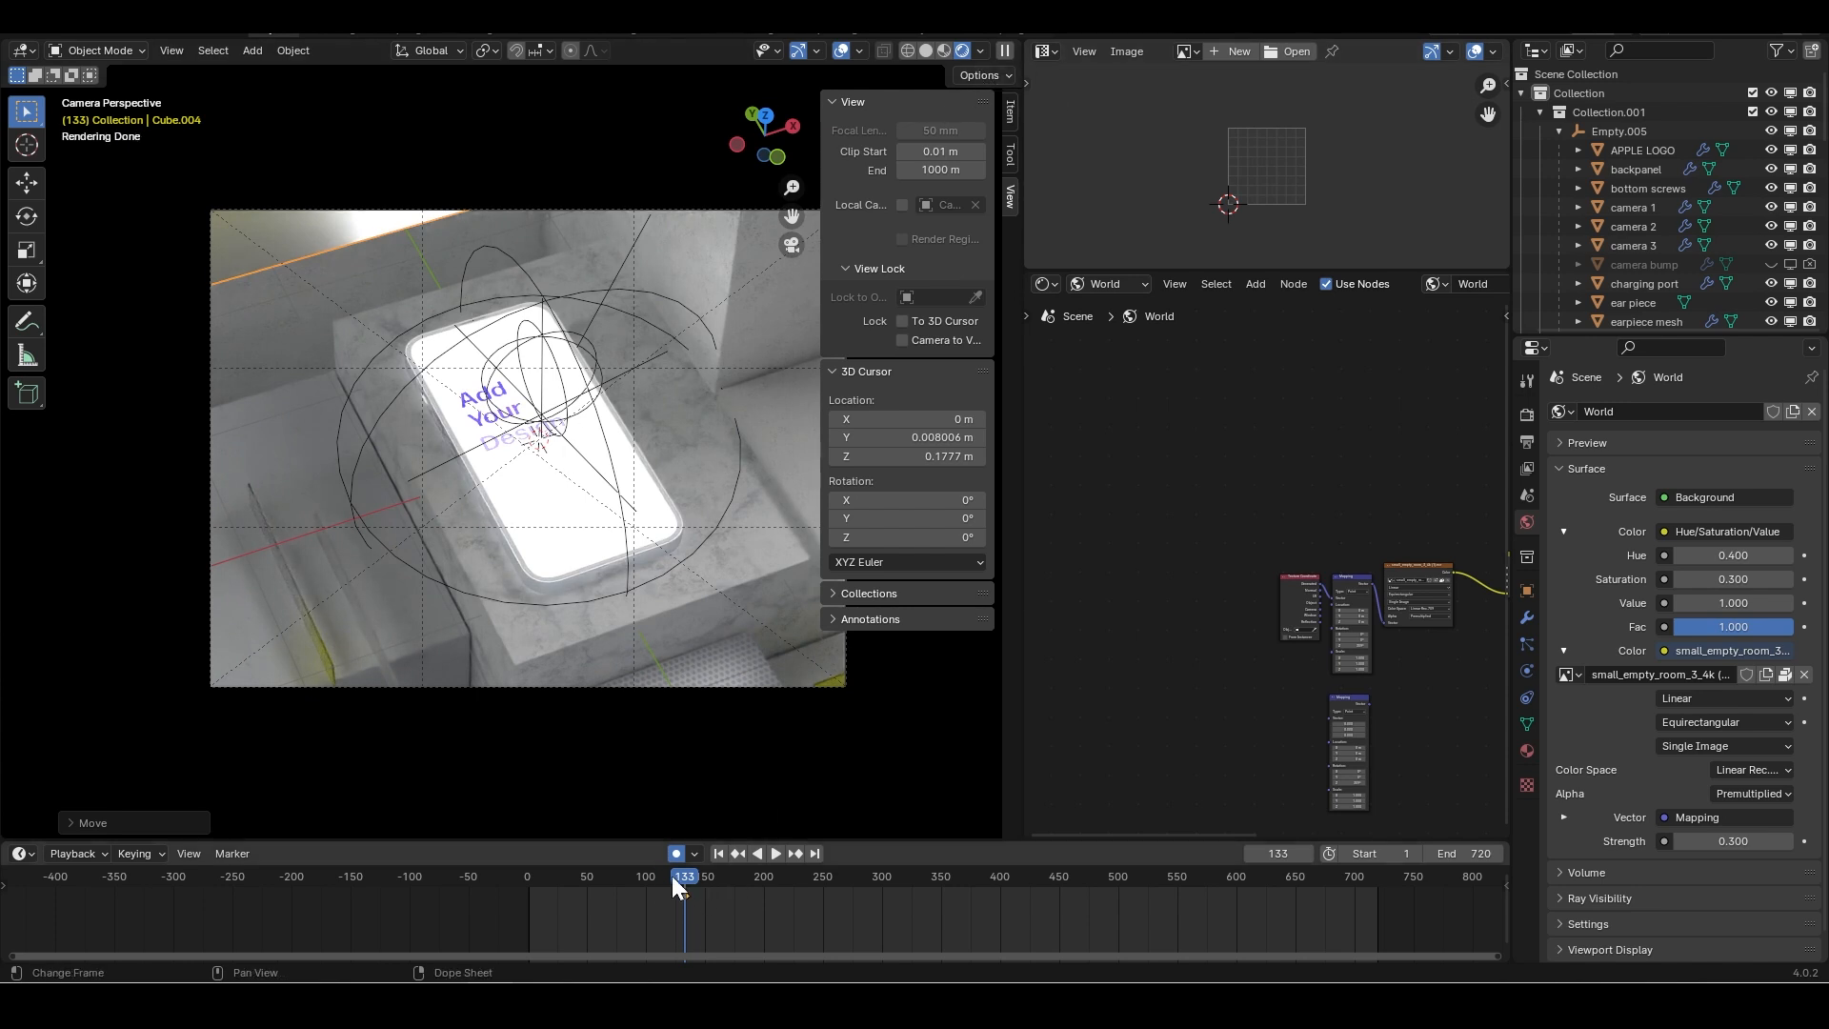
Go to frame 361 and examine the surface settings of Material.023 and Material.007 on the phone screen object notch.001.
drag(676, 881, 952, 874)
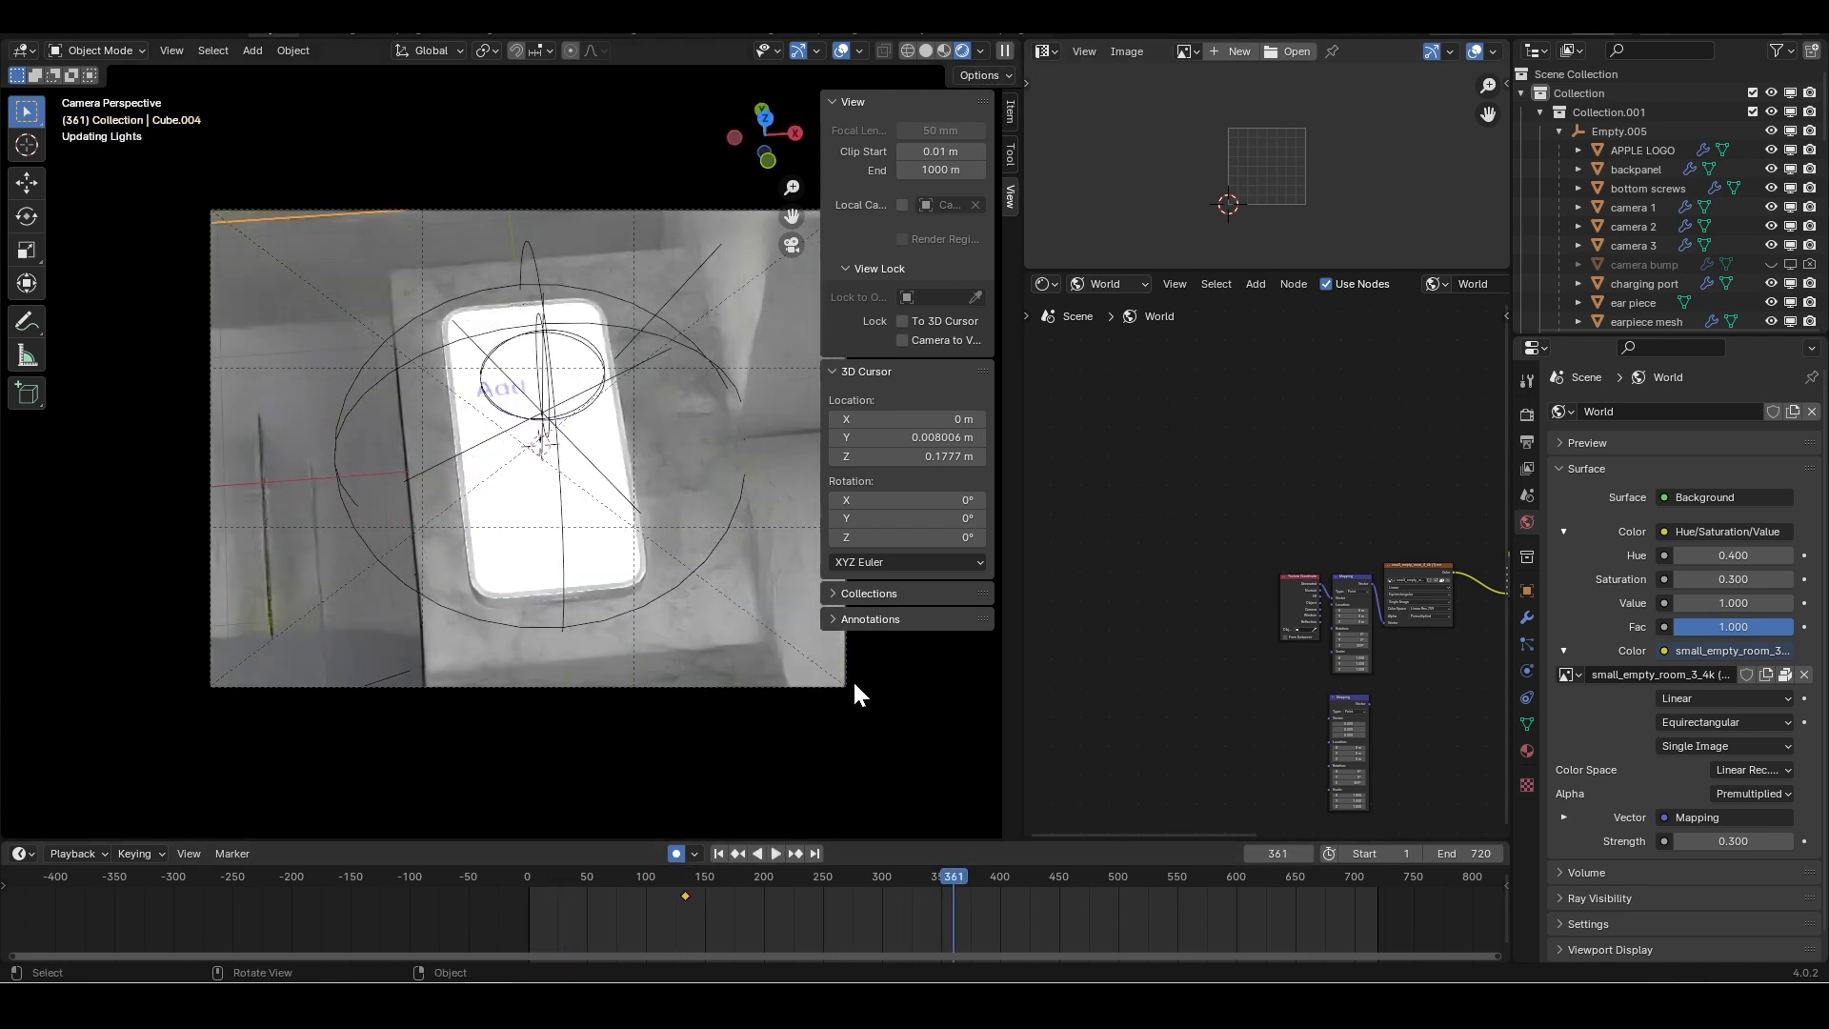
click(606, 602)
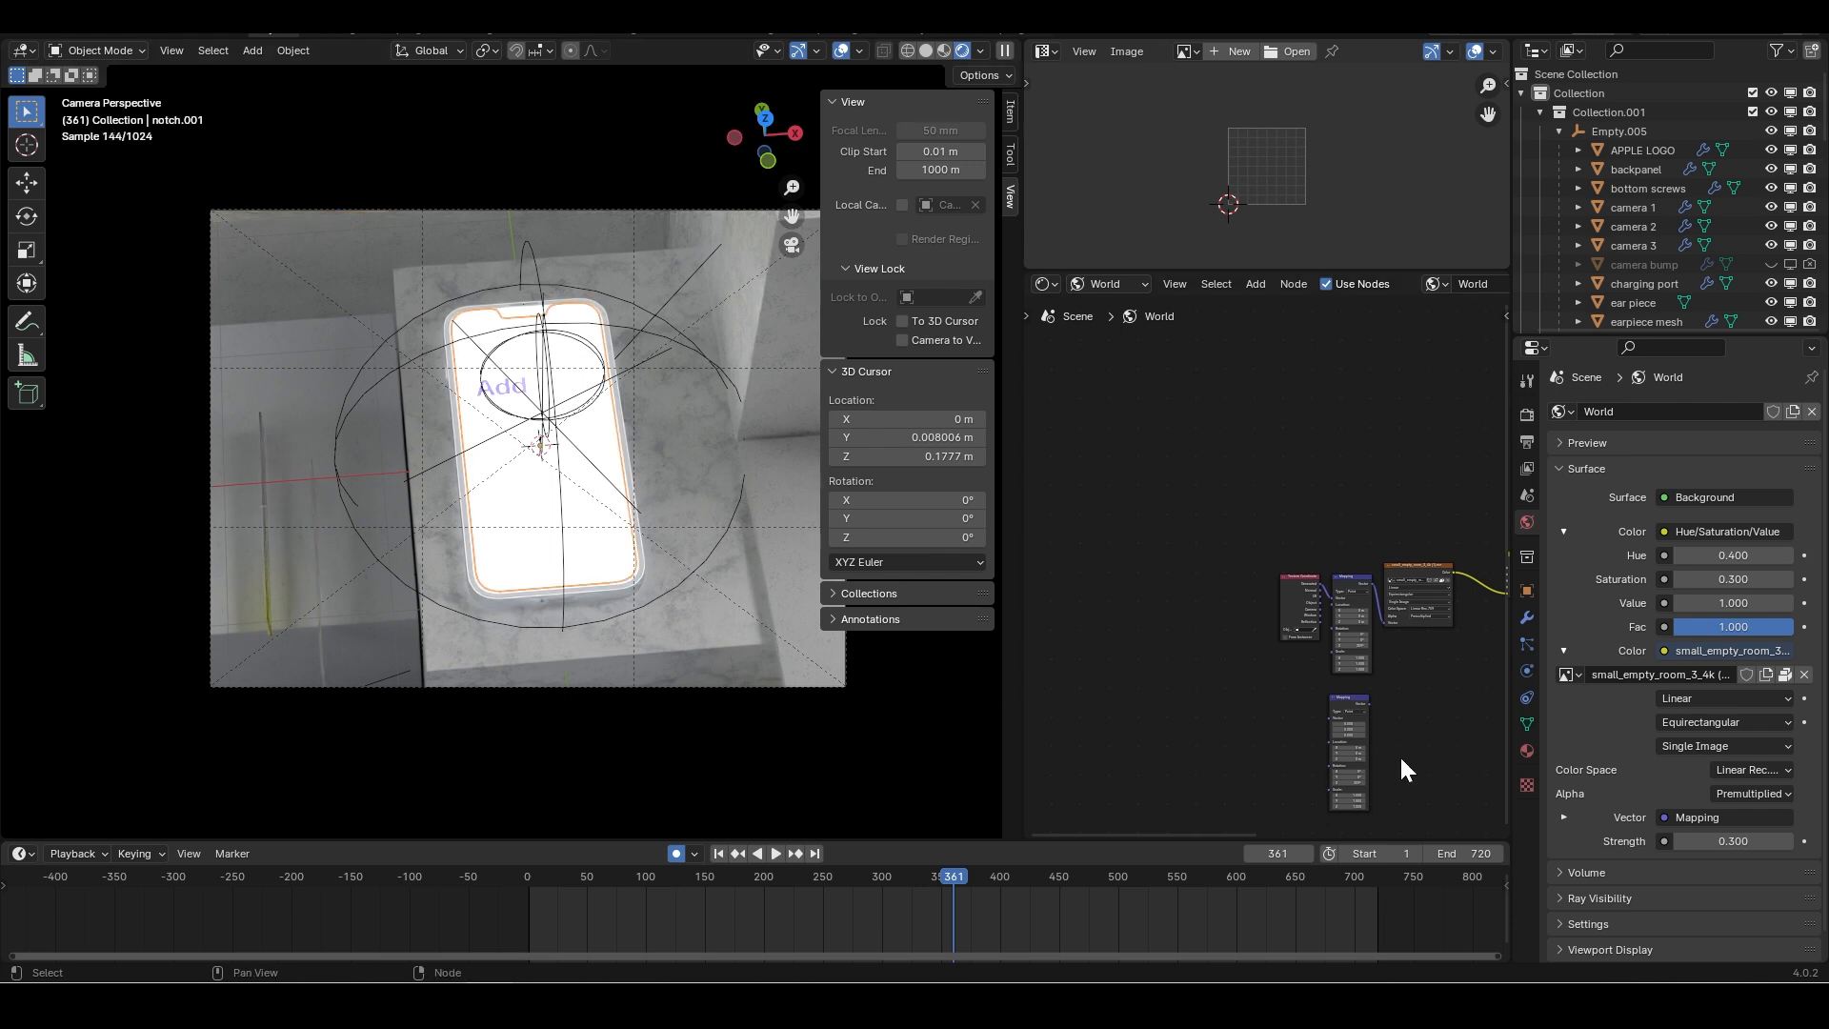
click(1527, 751)
scroll(1626, 766, down, 6)
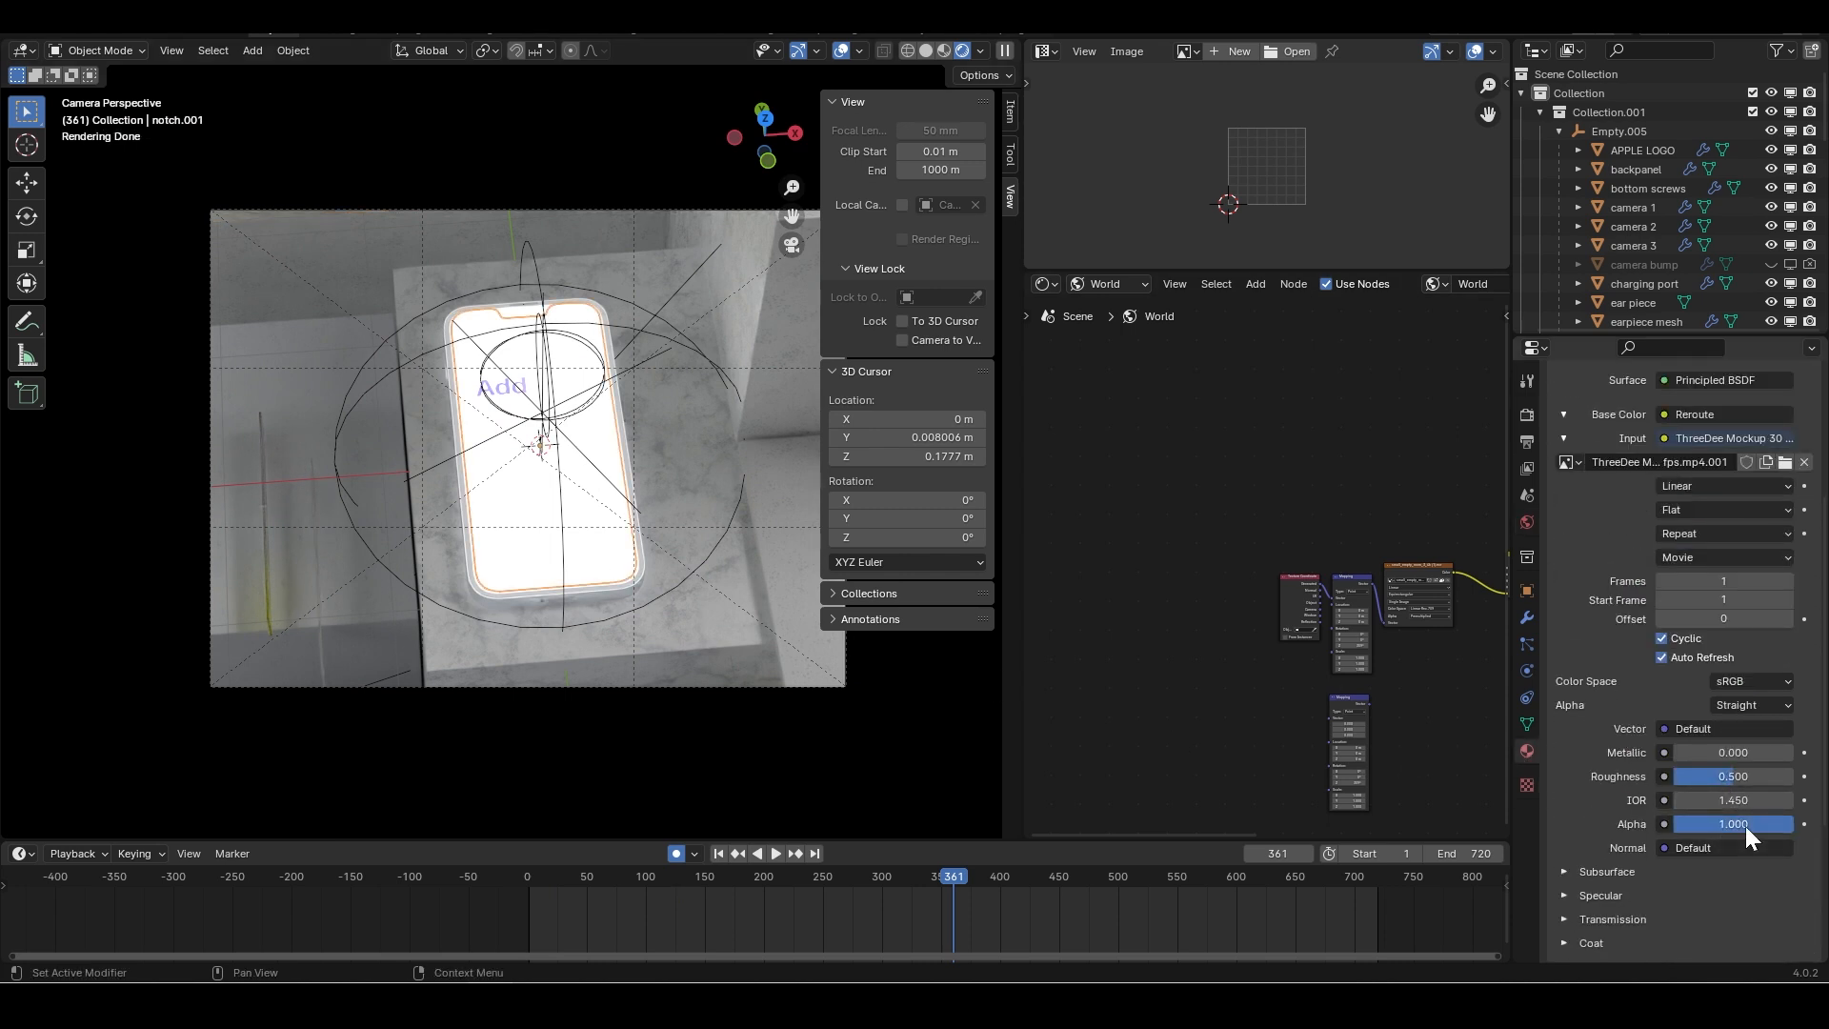
scroll(1708, 825, down, 6)
scroll(1707, 822, up, 7)
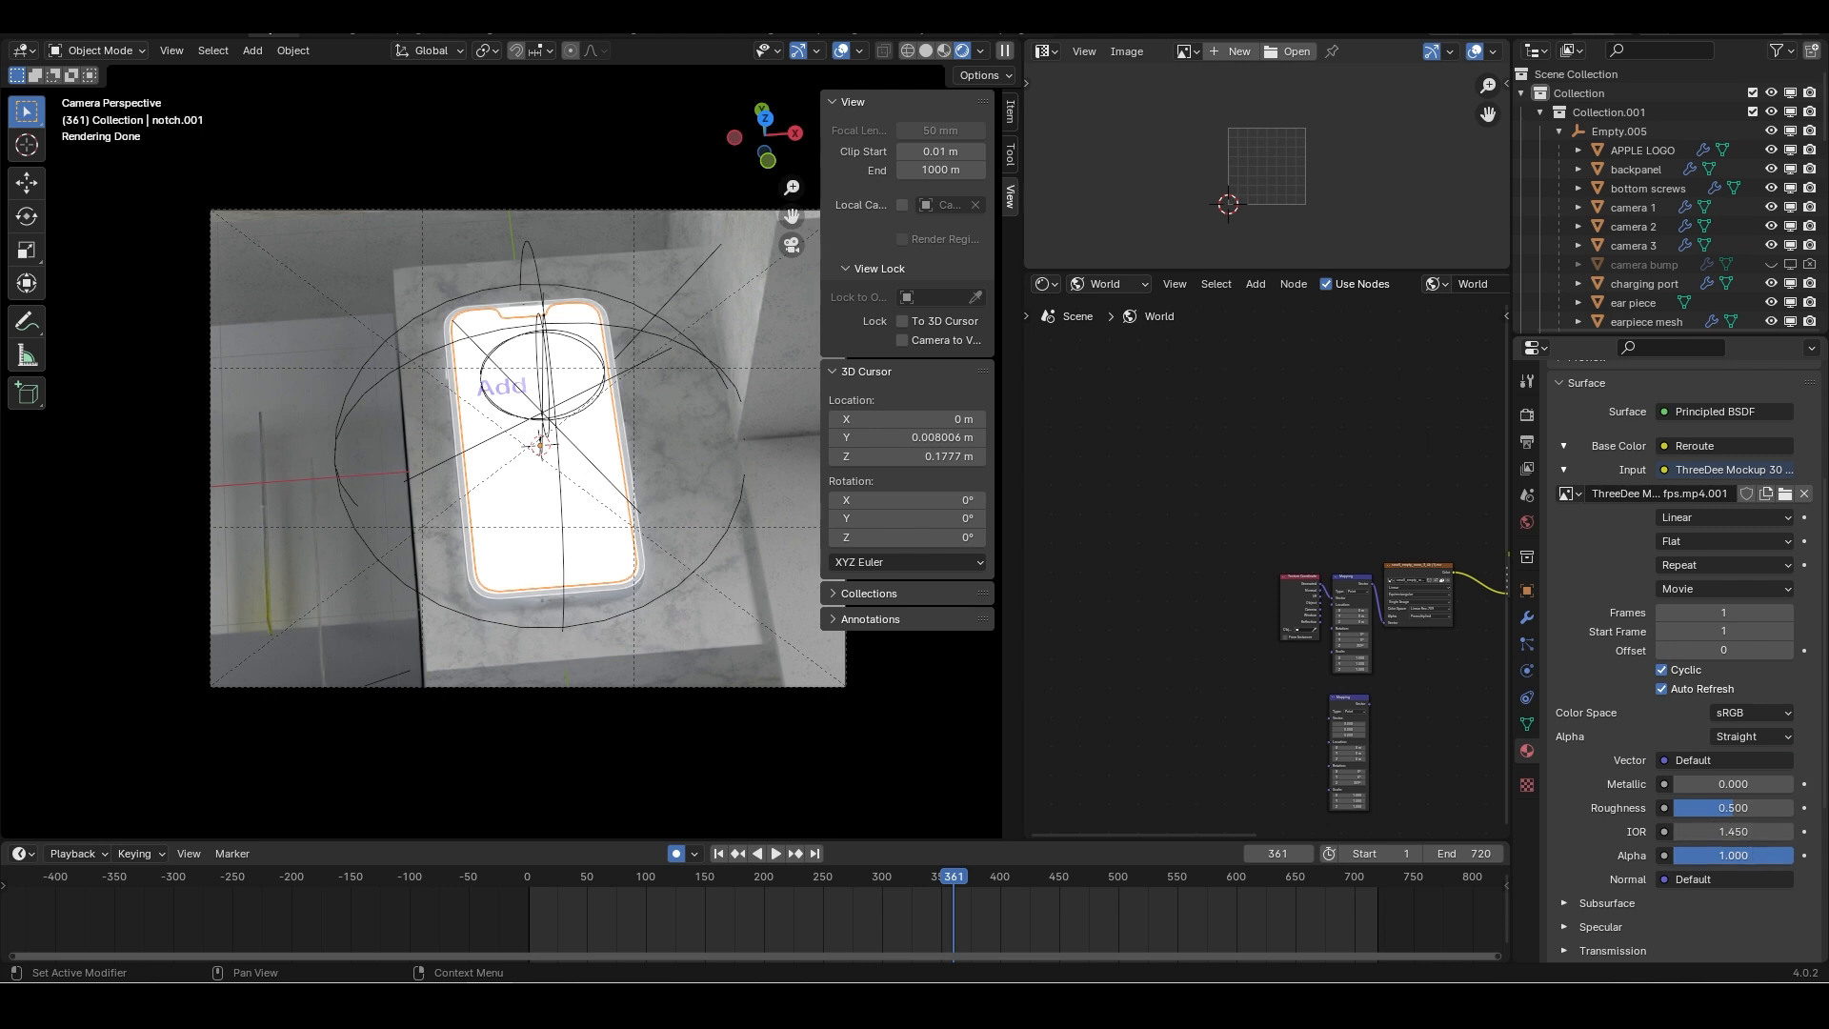
scroll(1705, 848, up, 5)
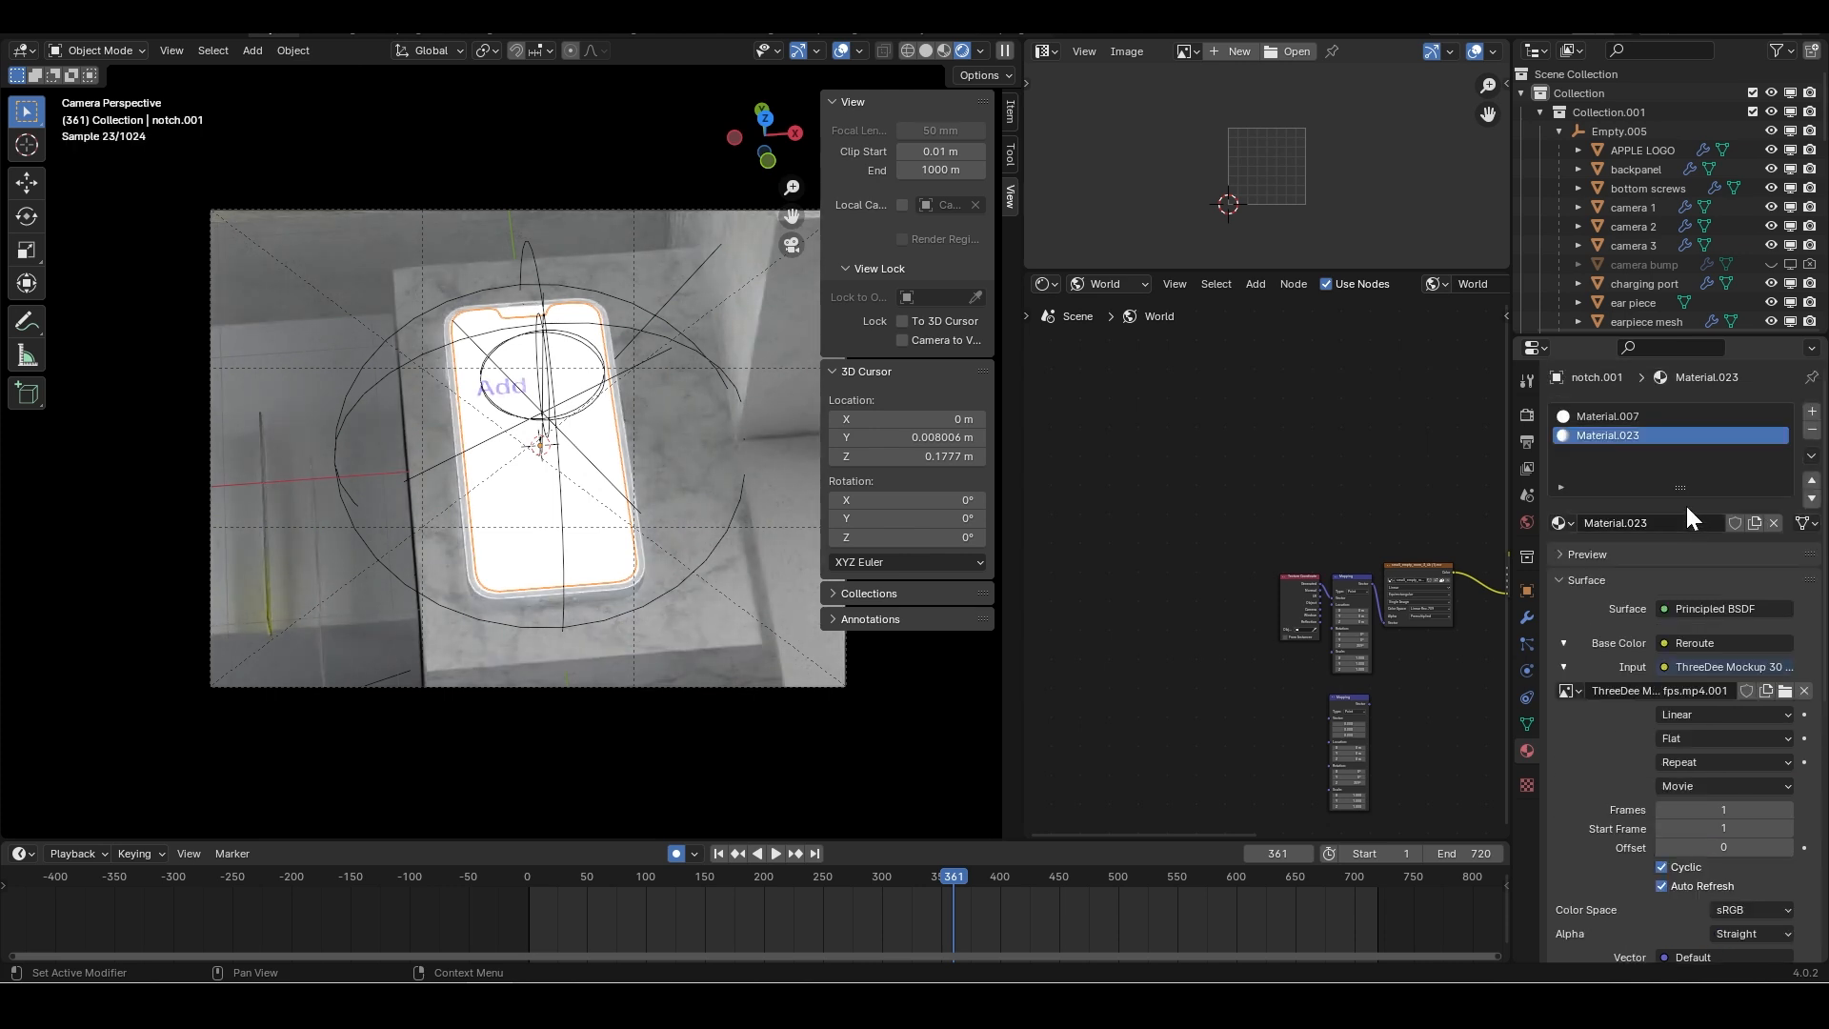
click(1628, 418)
scroll(1617, 715, down, 7)
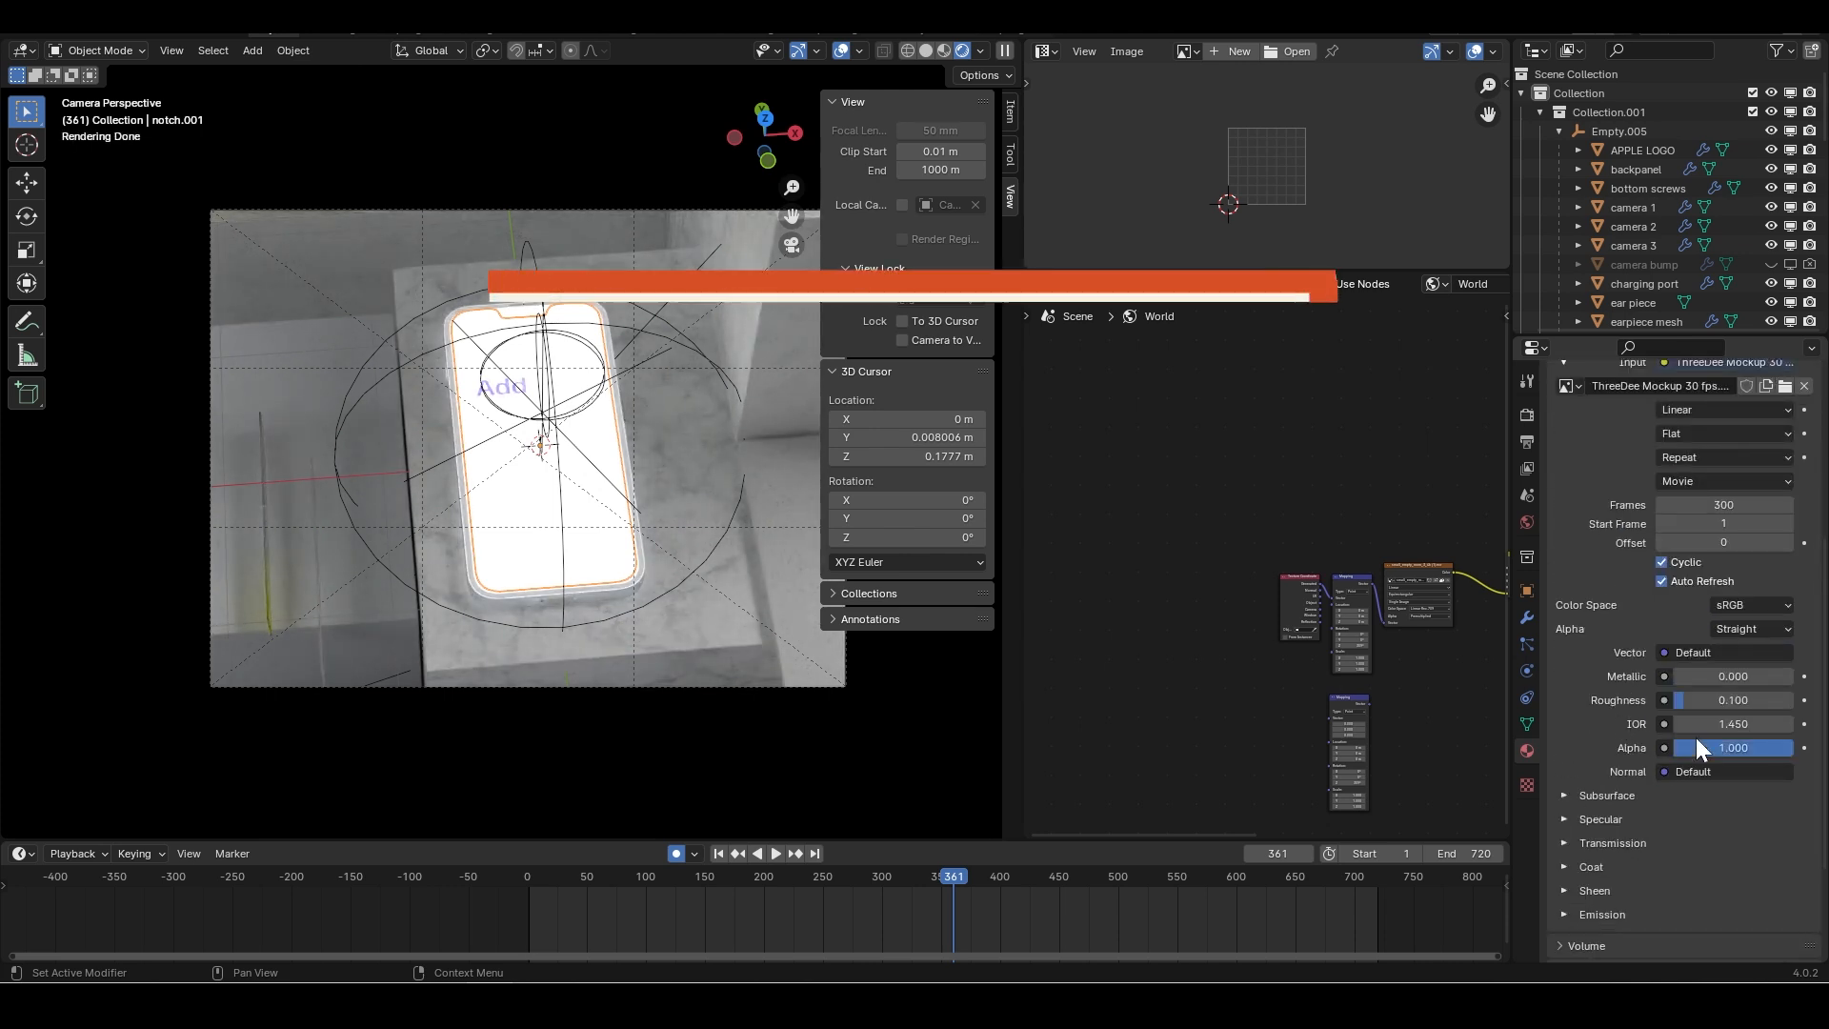
mouse_move(1705, 748)
mouse_down()
mouse_move(1606, 748)
mouse_move(1705, 748)
mouse_up()
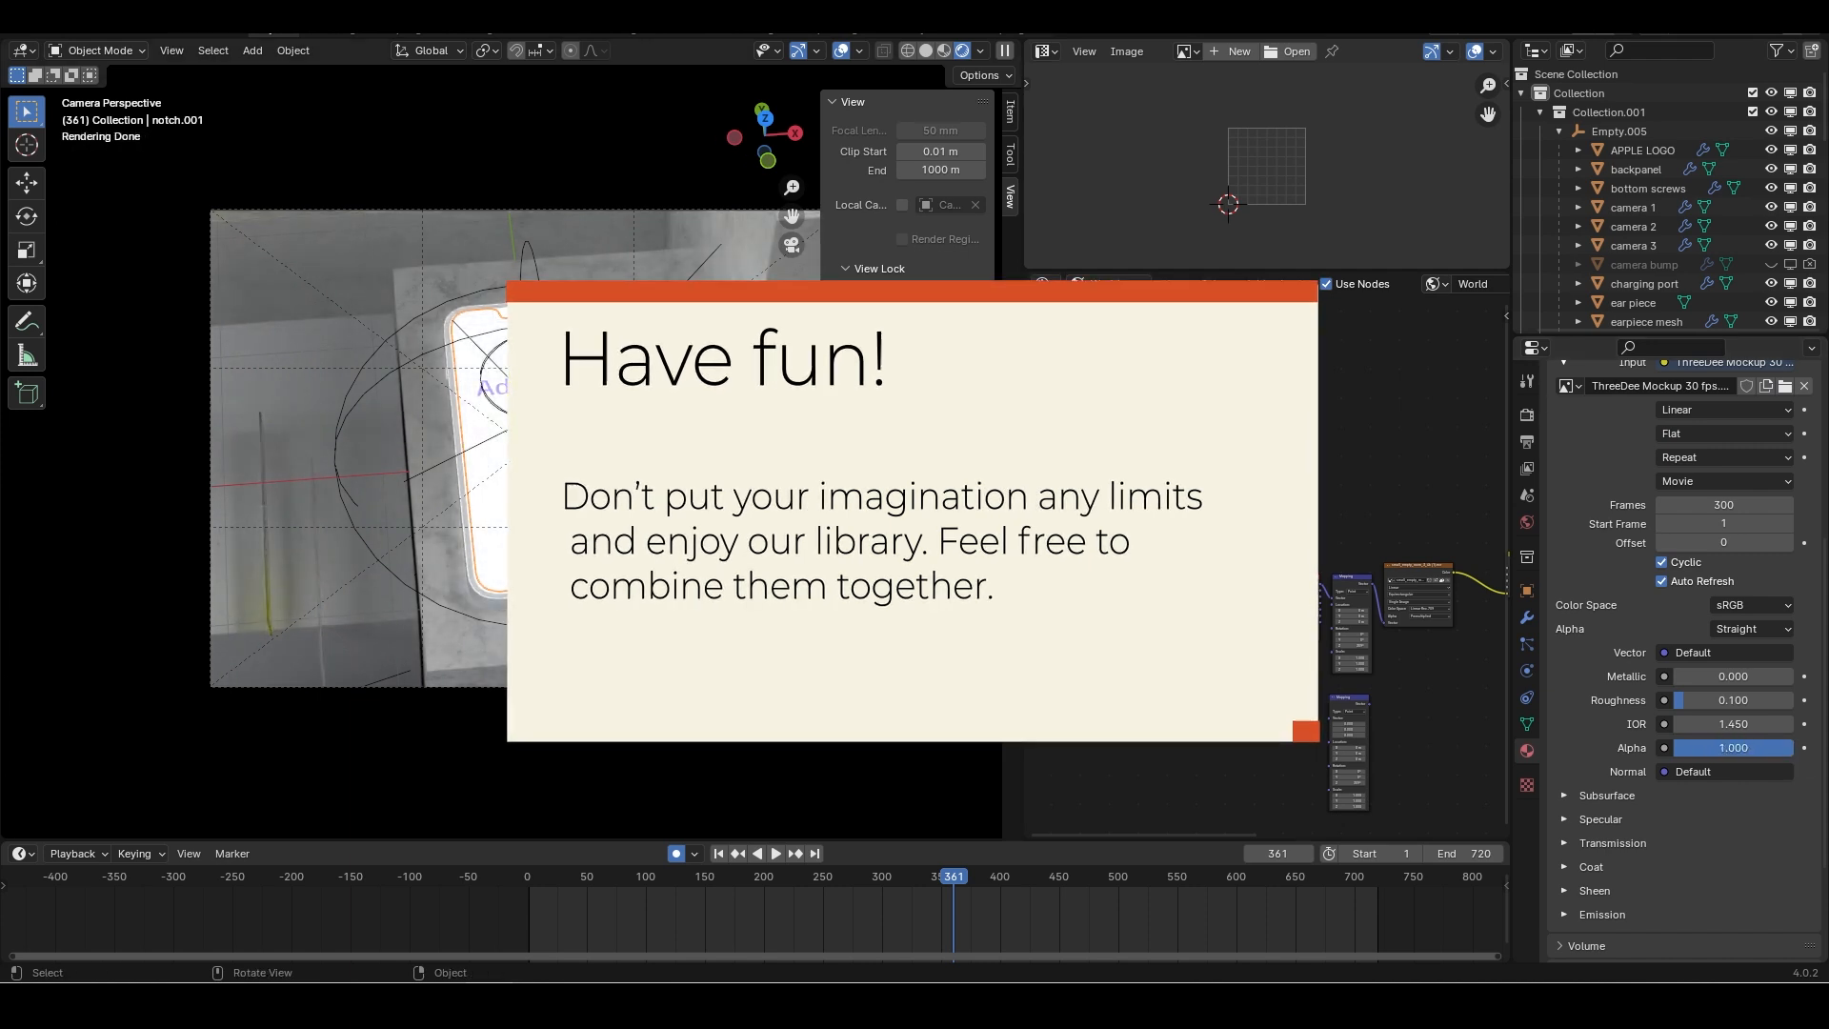